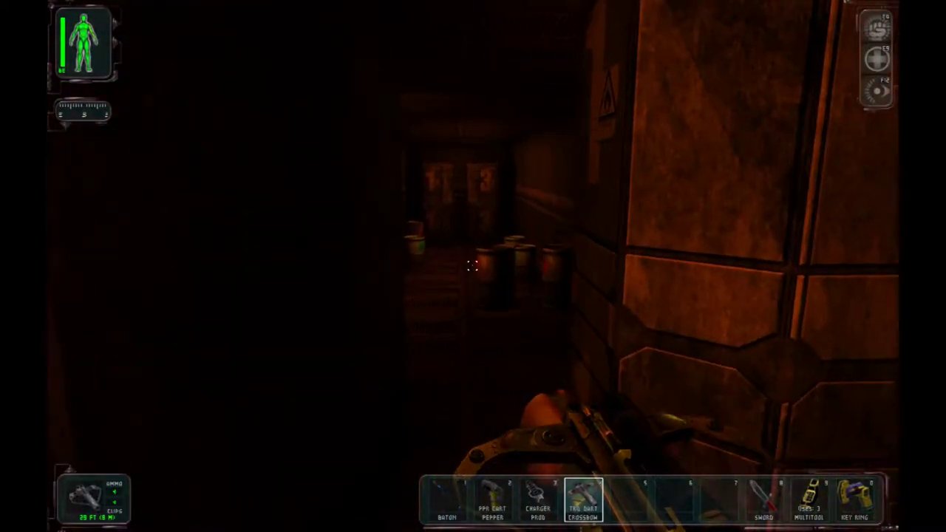
key("w")
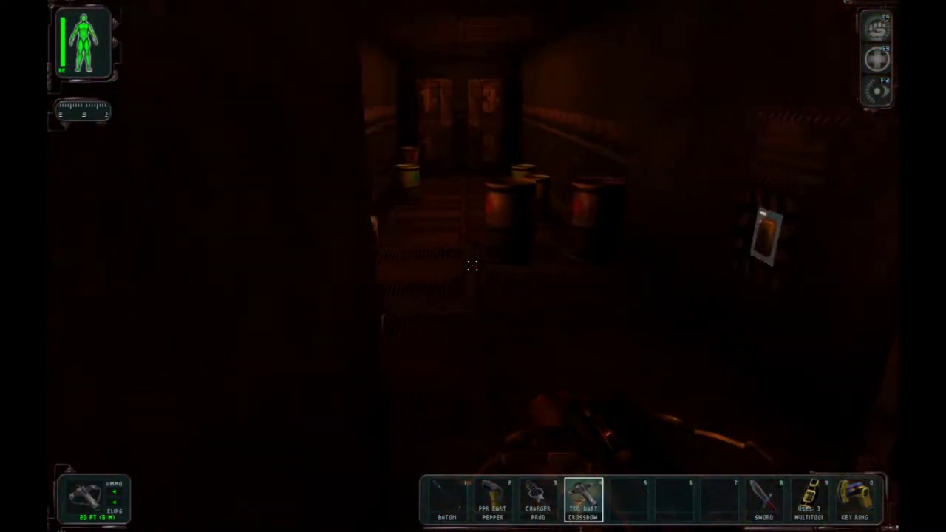
- Walk to the wall panel, open it to reveal the security keypad, and try it
right_click(472, 266)
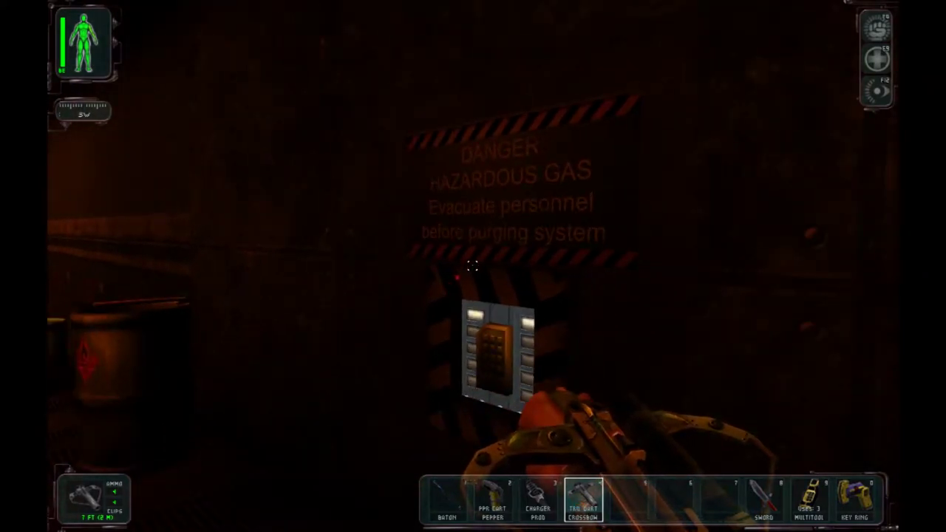
key("w")
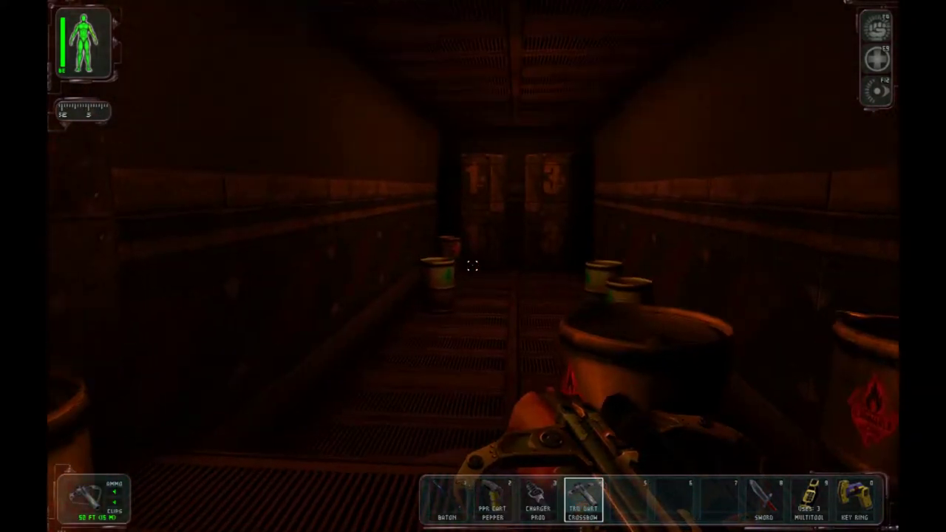
key("w")
right_click(472, 266)
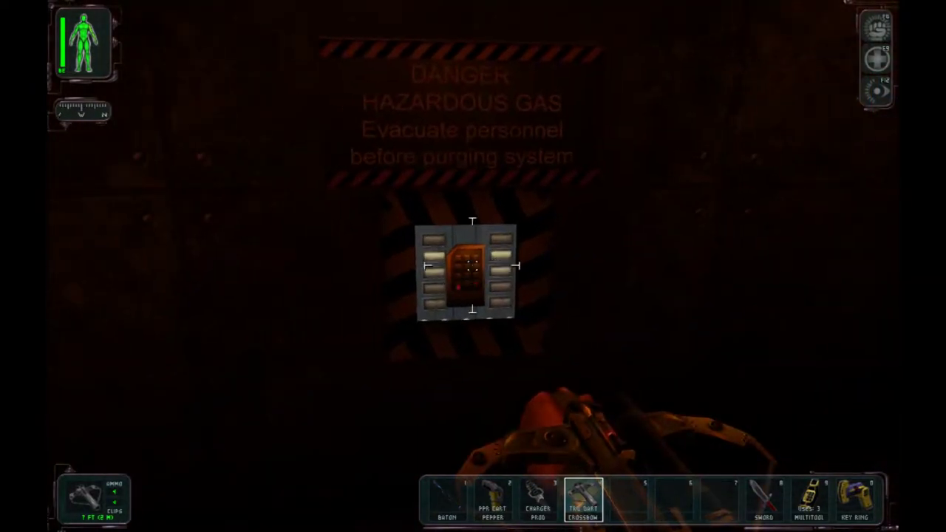
- Step back toward the doors and barrels, then return to face the keypad panel
key("Escape")
key("w")
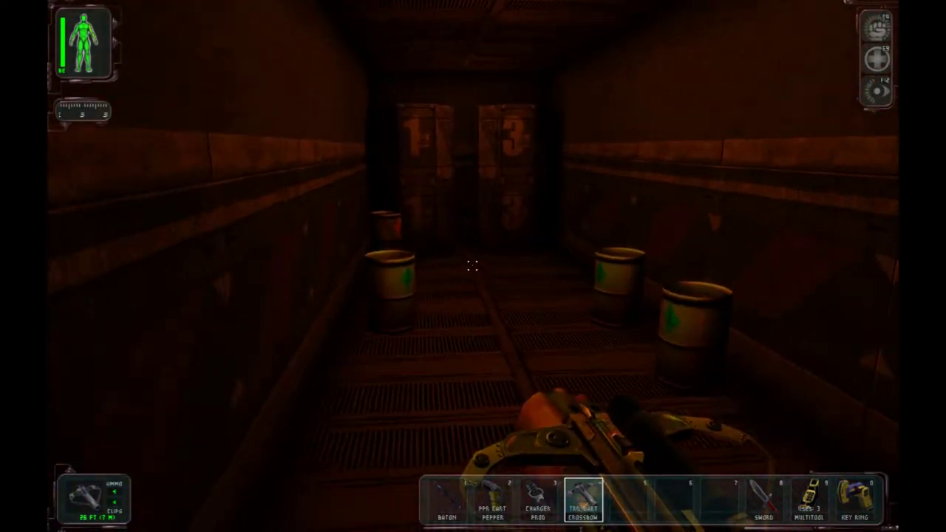
key("w")
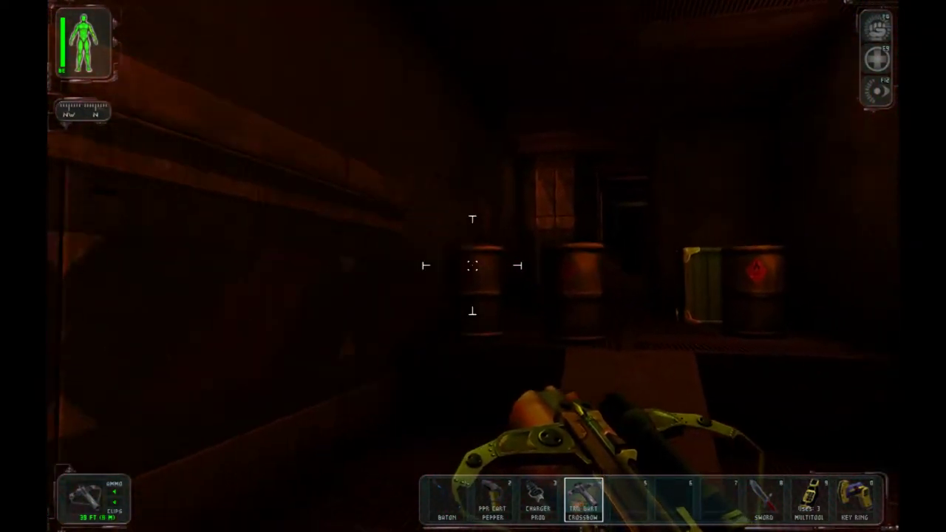
key("w")
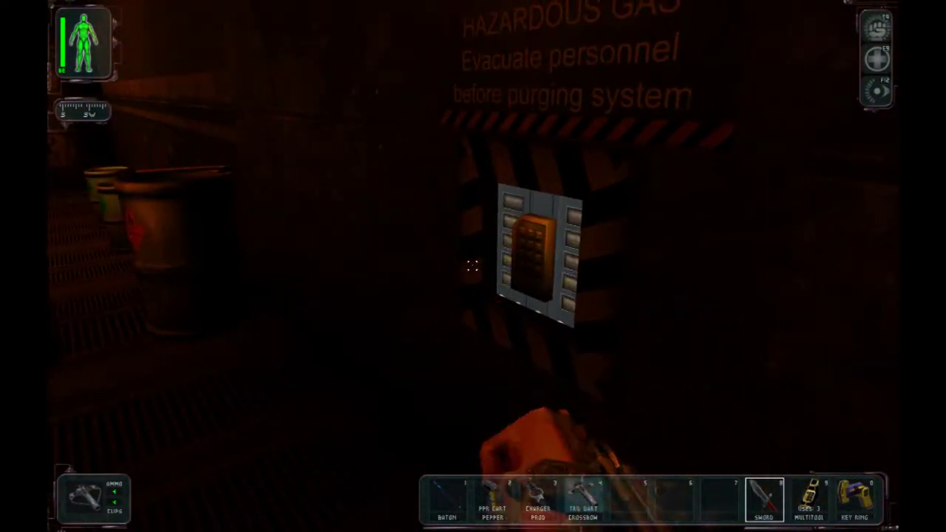
- Save the game from the pause menu and begin the multitool bypass on the keypad
key("Escape")
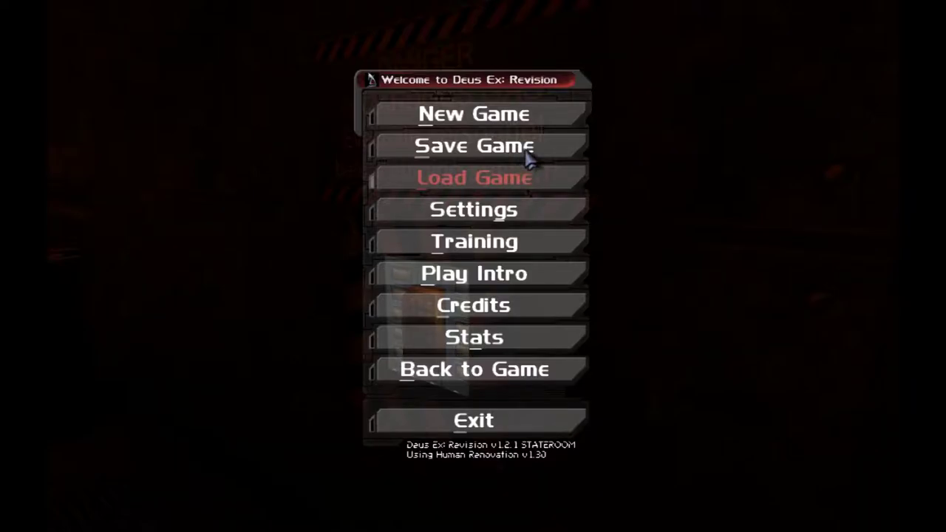
left_click(531, 158)
left_click(603, 408)
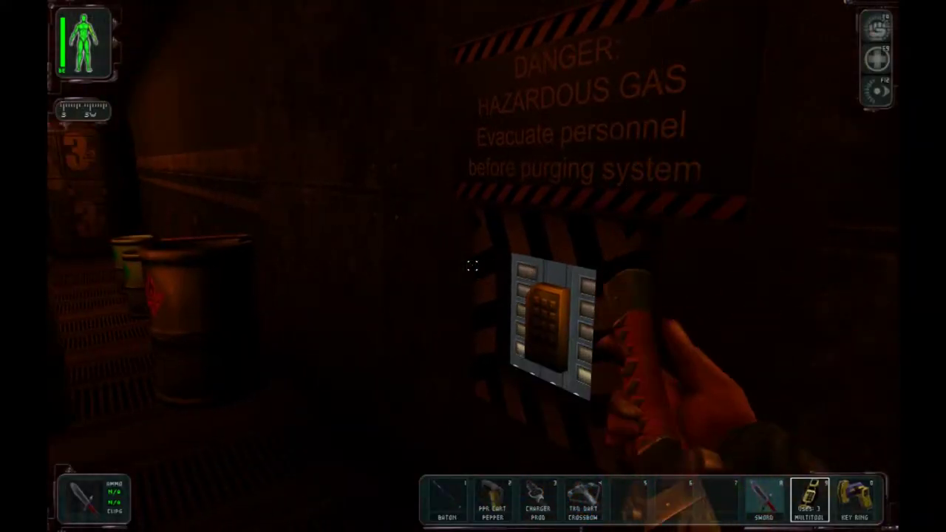
left_click(473, 266)
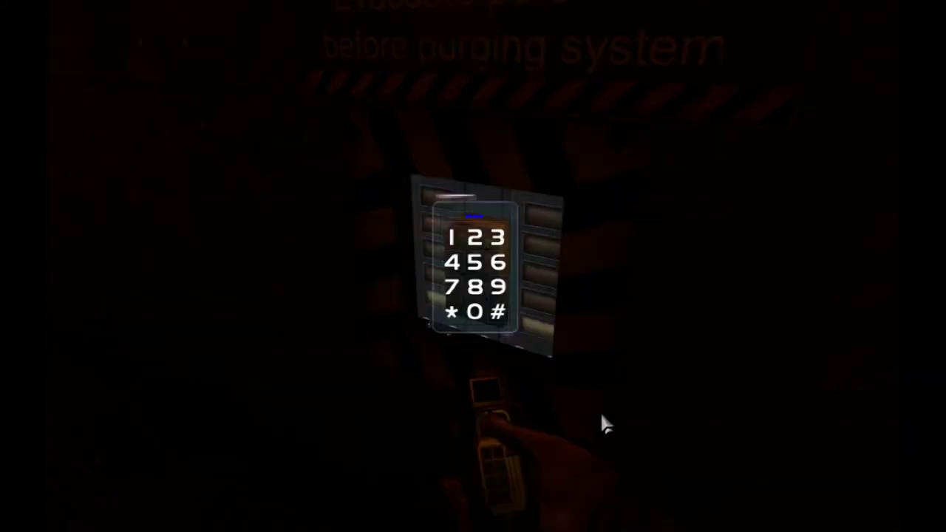
- Complete the keypad bypass and move past the FLAMMABLE sign to the gas-filled doorway
key("Escape")
key("Escape")
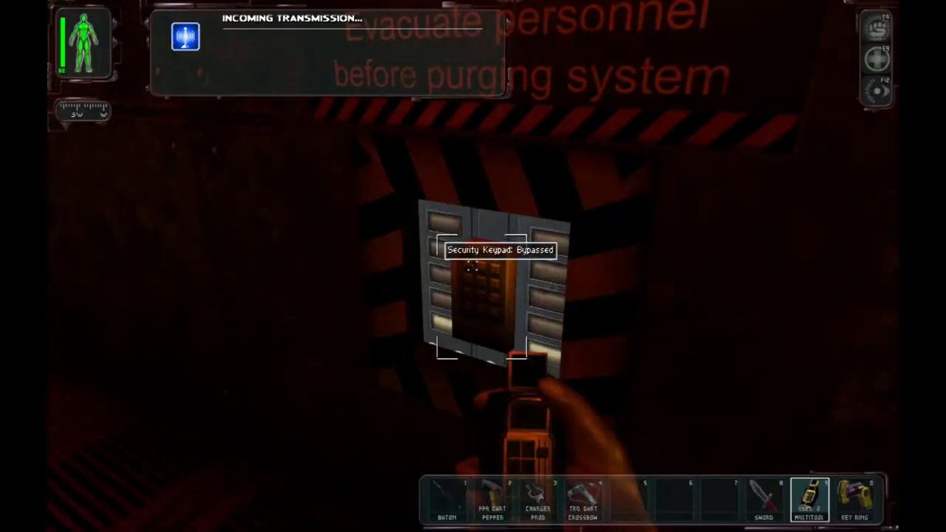
key("s")
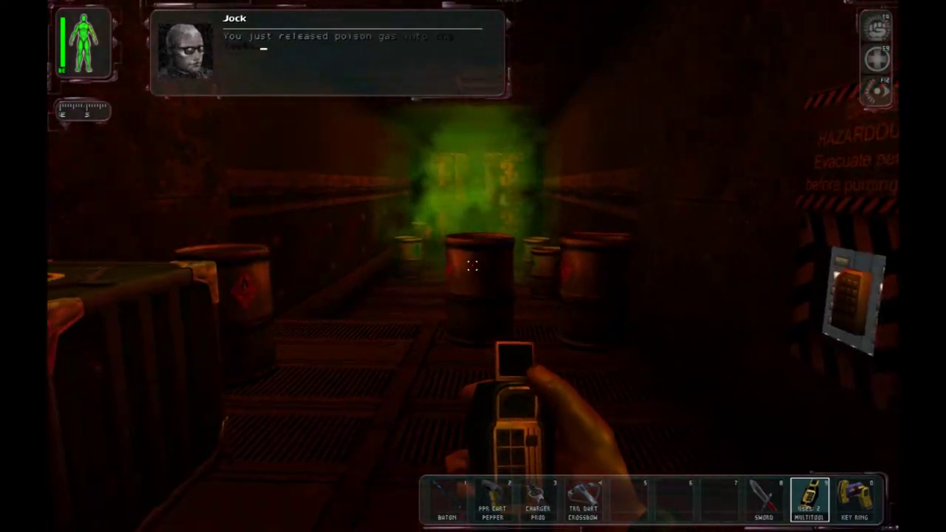
key("w")
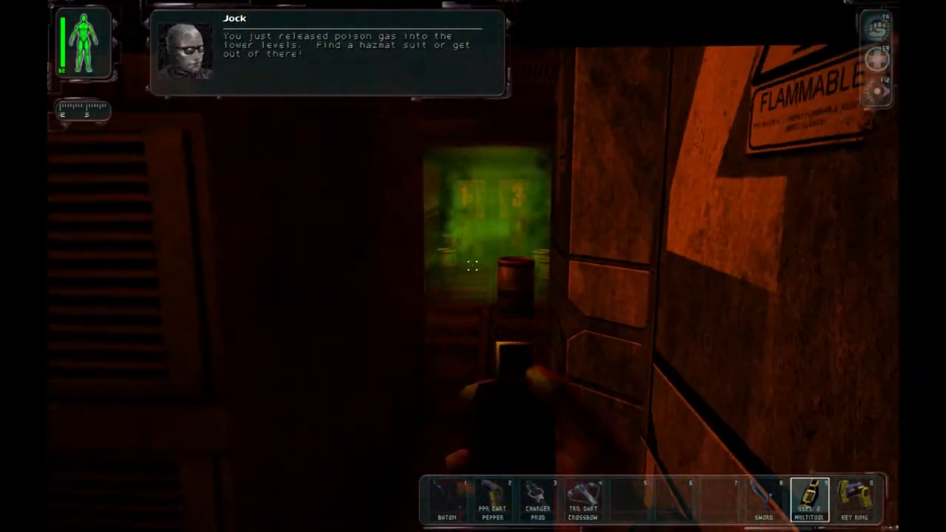
key("w")
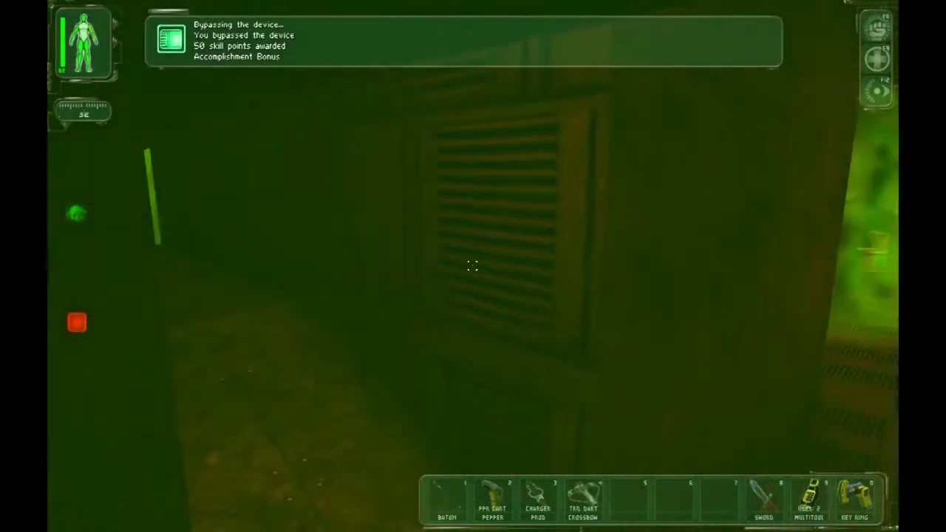
key("w")
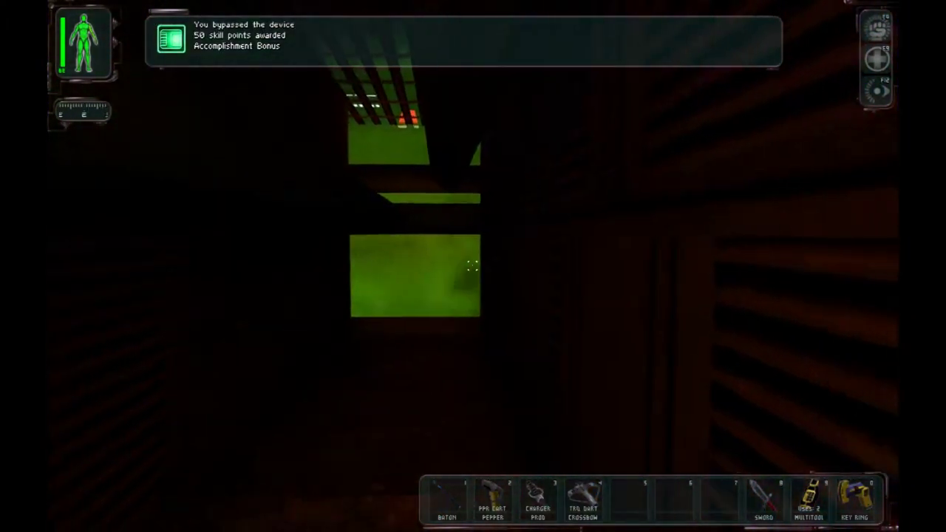
key("w")
key("w")
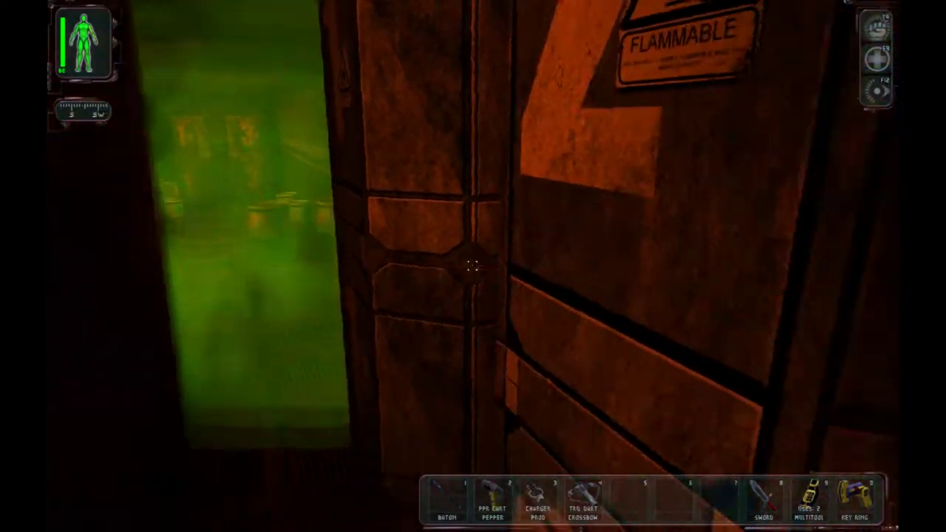
- Cross the green gas with regeneration (F5) on, then switch it off in the dark corridor
key("w")
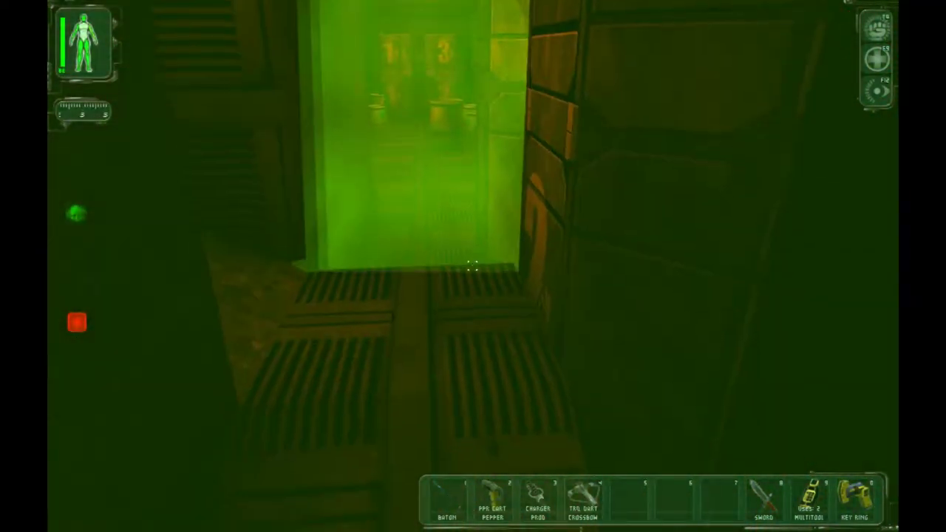
key("w")
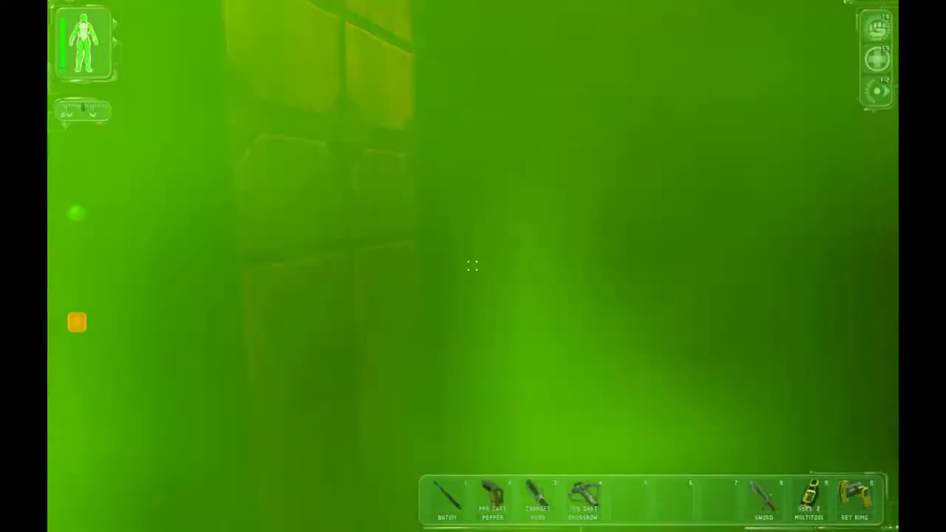
key("w")
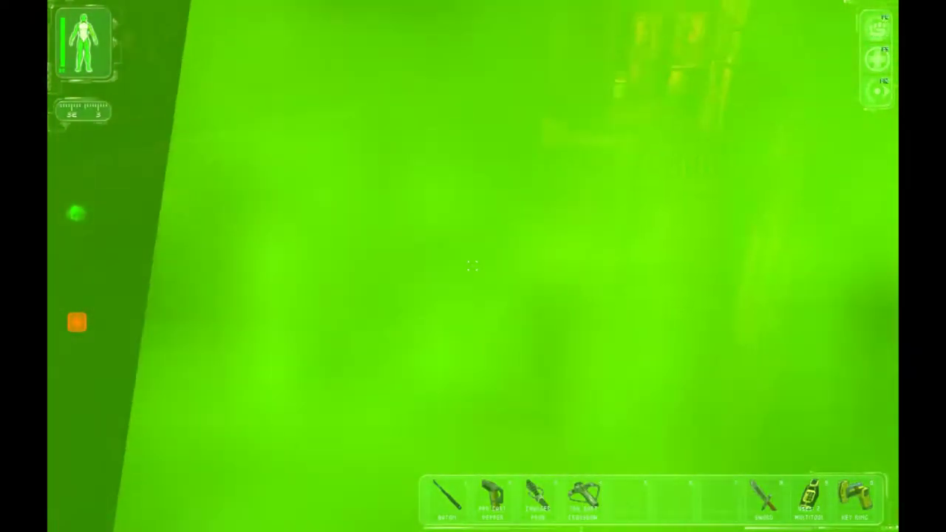
key("w")
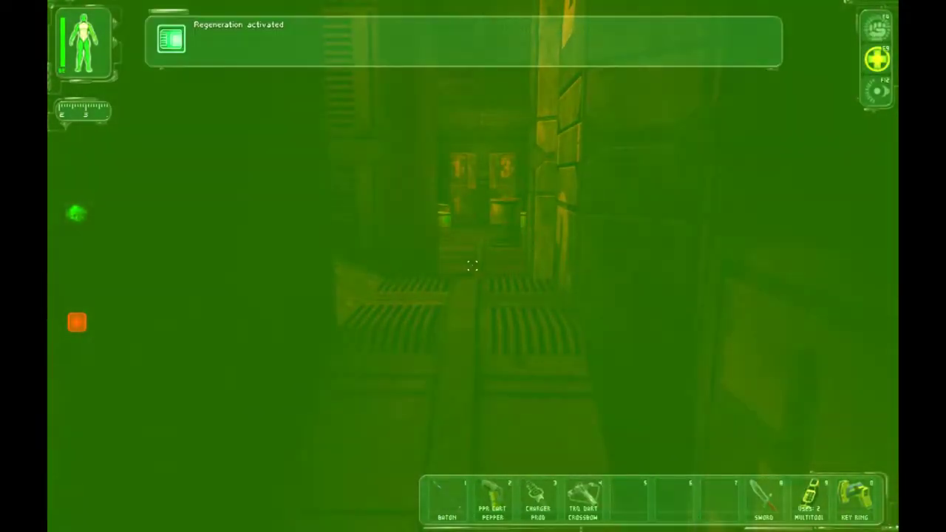
key("w")
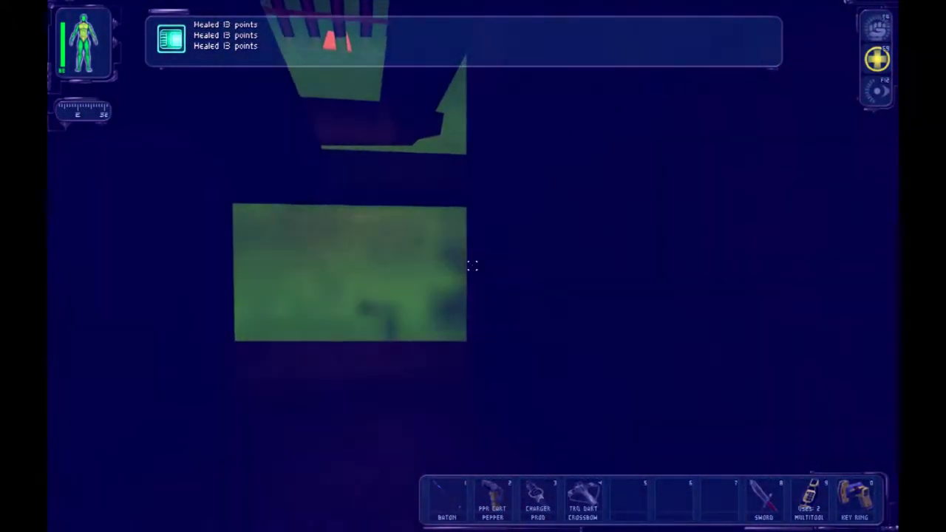
key("w")
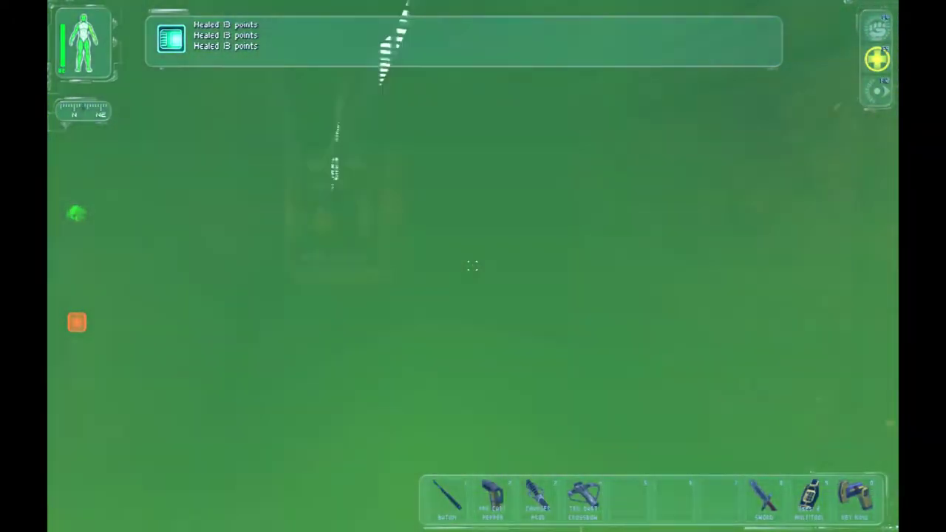
key("w")
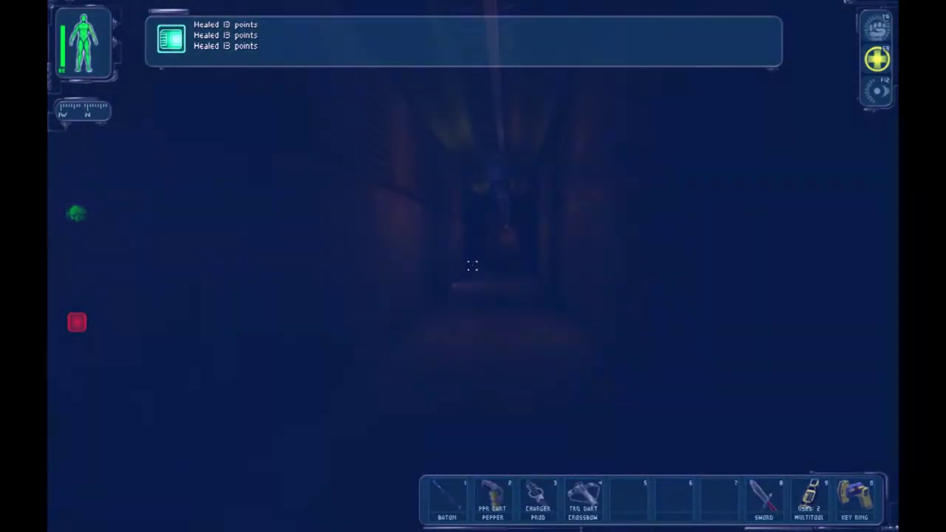
key("F12")
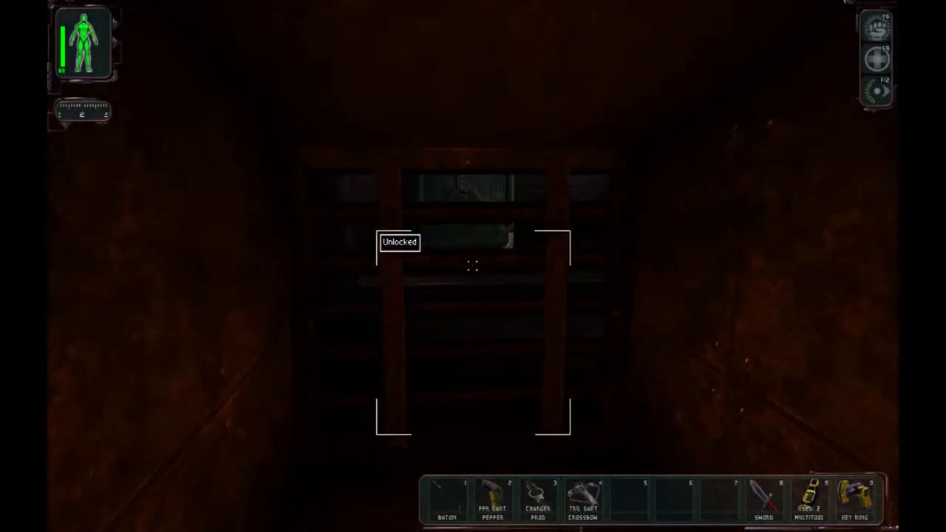
- Approach the item counter, try the recoil weapon mod, and read the maintenance note
key("w")
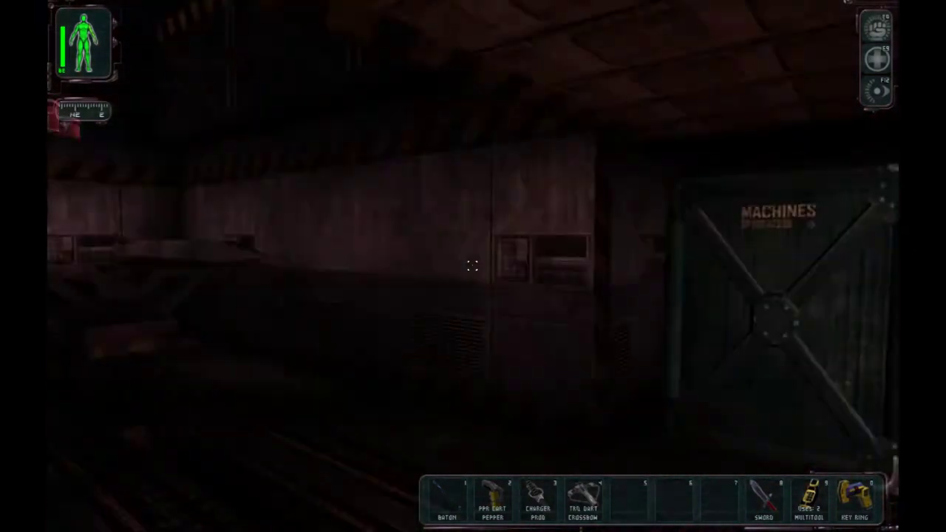
key("w")
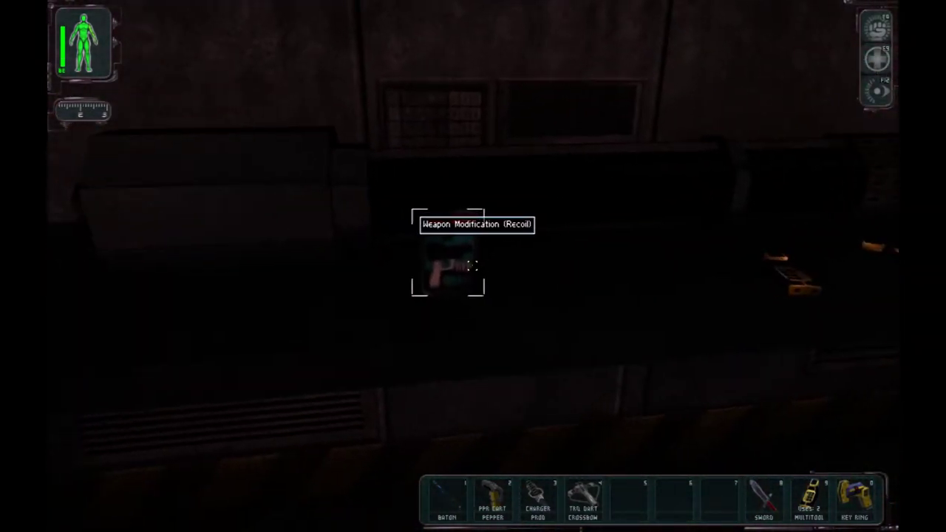
right_click(472, 265)
key("w")
key("w")
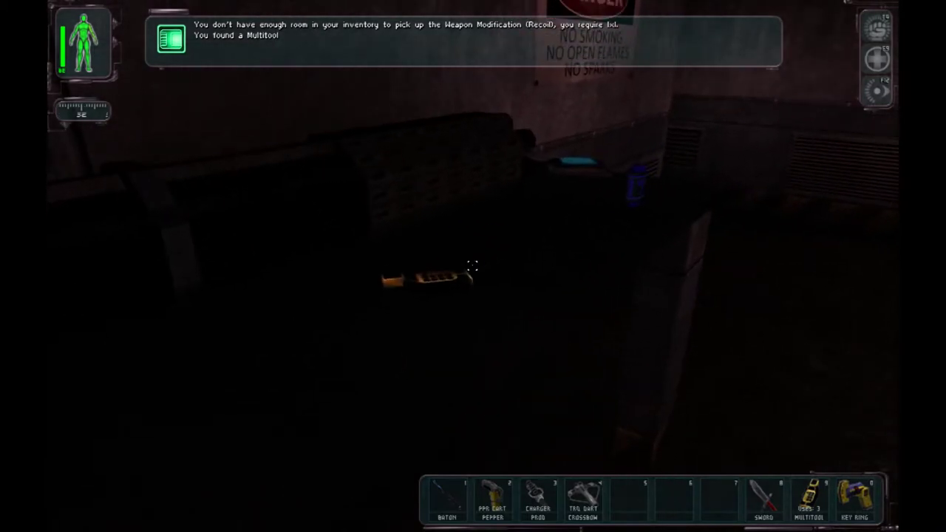
key("w")
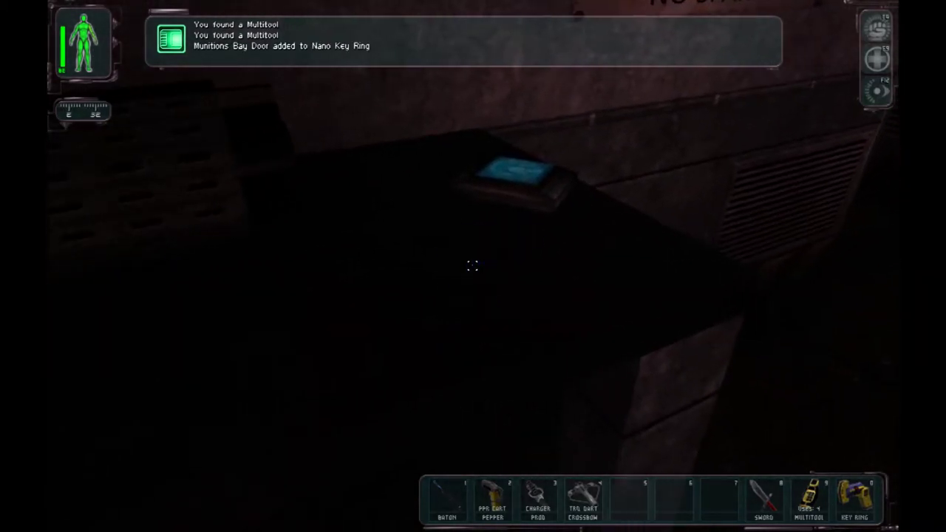
right_click(472, 266)
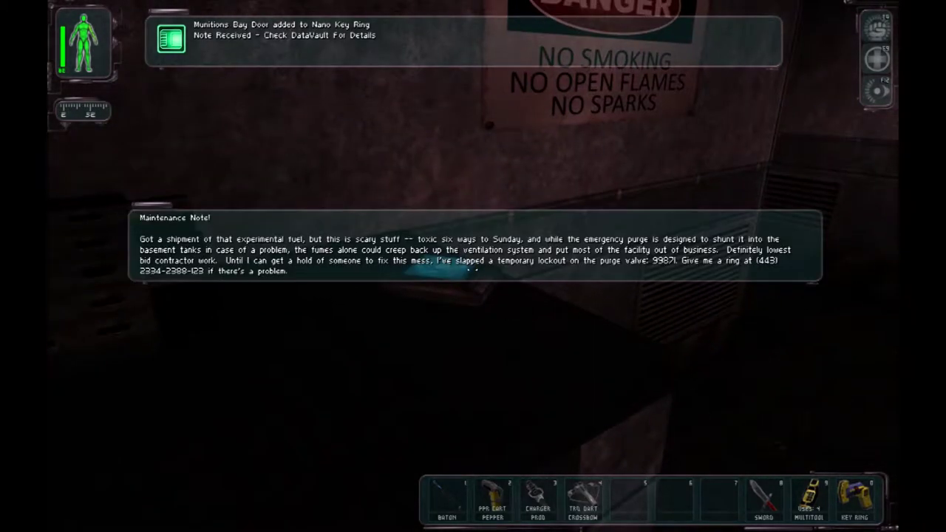
- Pick up the Rockets from the crate and bring up the inventory screen
left_click(473, 266)
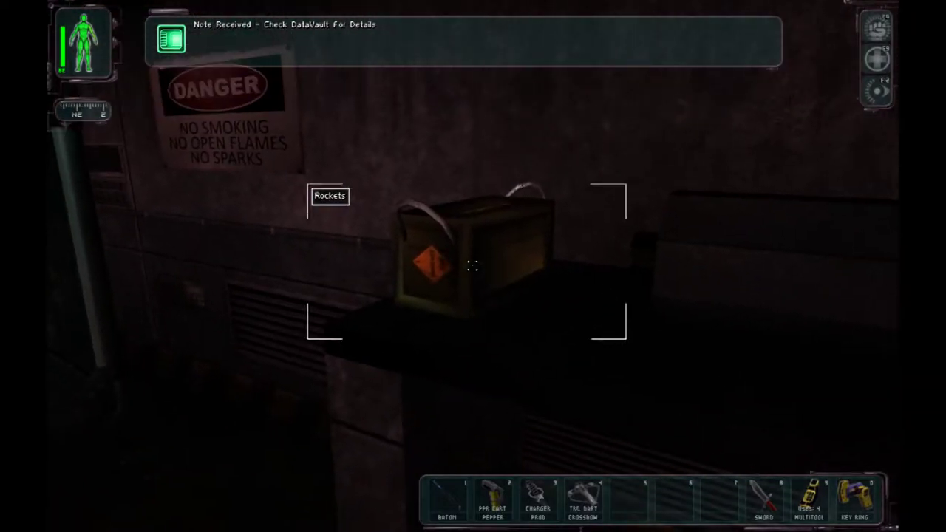
right_click(473, 265)
key("w")
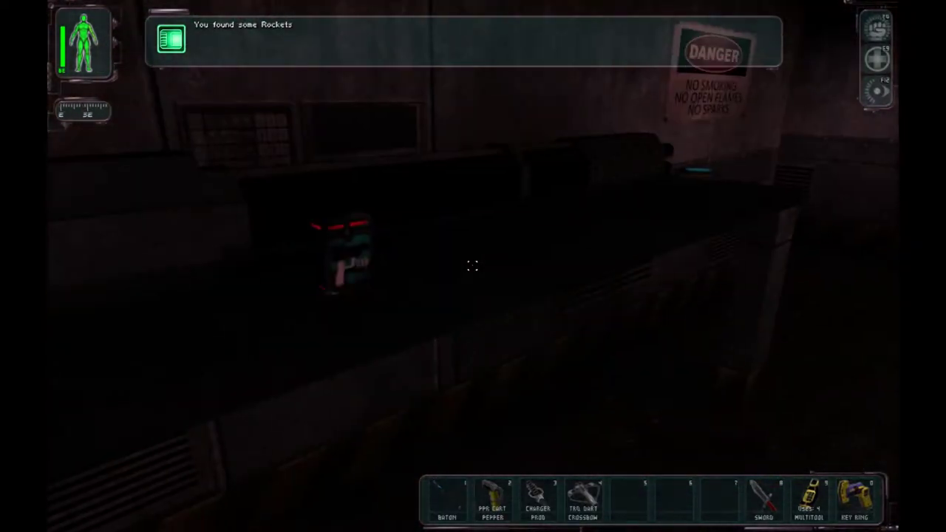
key("F1")
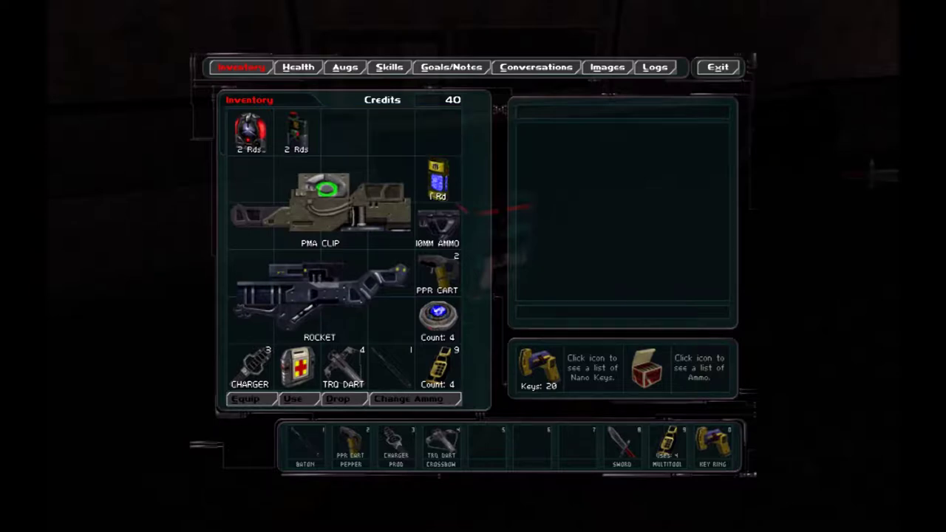
- Pick up the Weapon Modification (Recoil), confirming it in the inventory before closing it
key("F1")
right_click(473, 266)
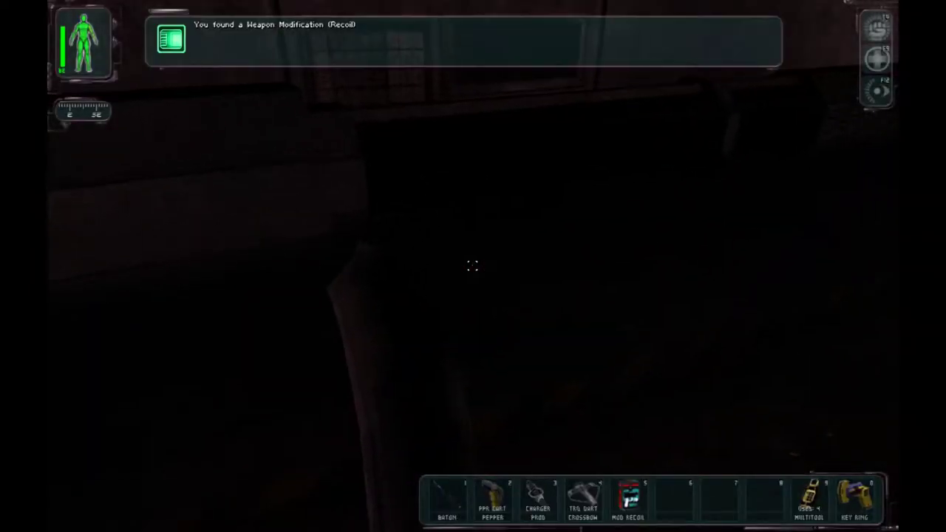
key("F1")
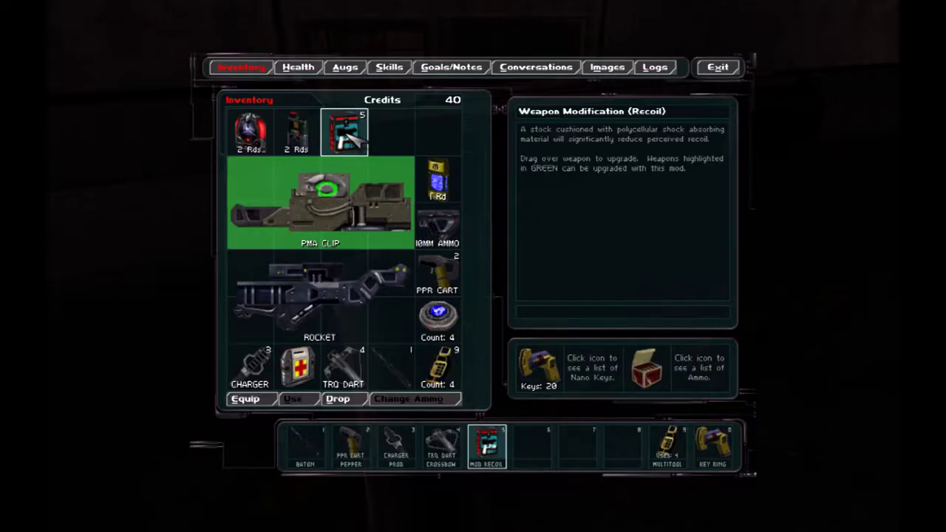
key("F1")
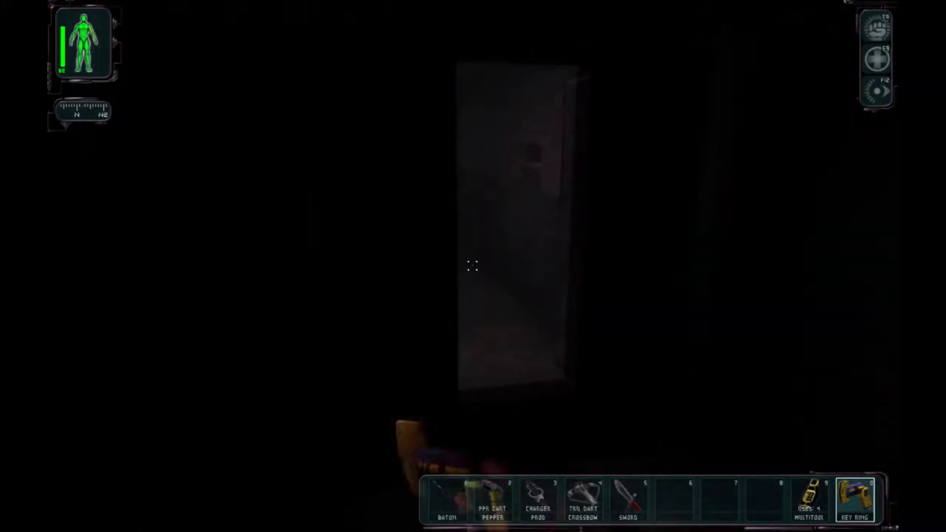
- Unlock the door with the NanoKey Ring and walk past the DANGER sign up the stairwell
right_click(473, 265)
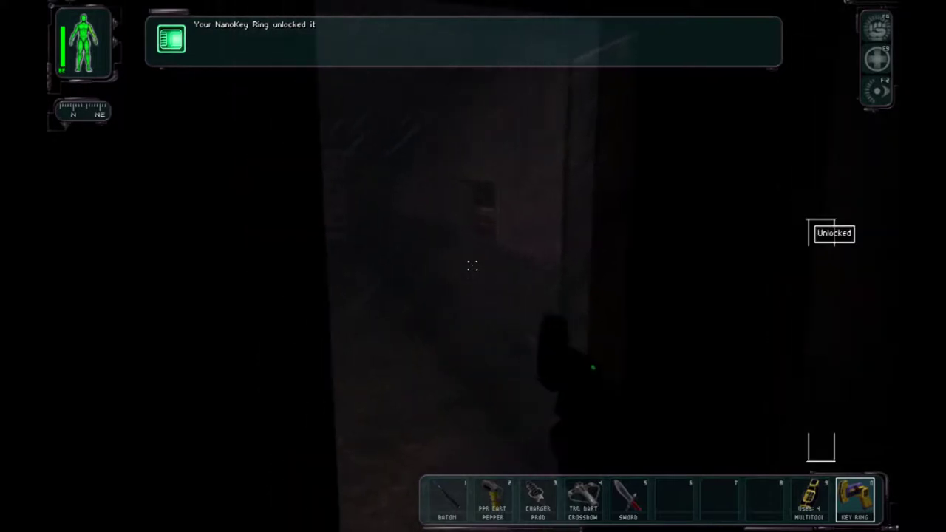
key("w")
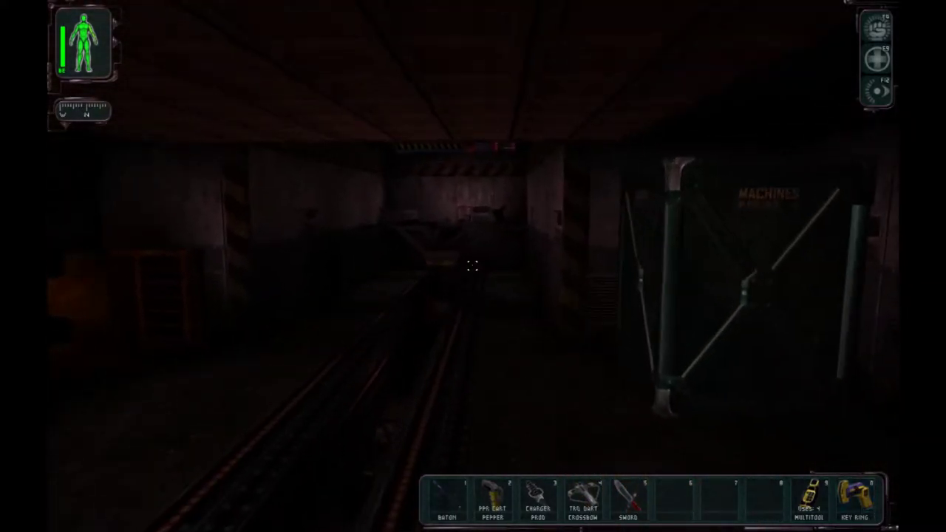
key("w")
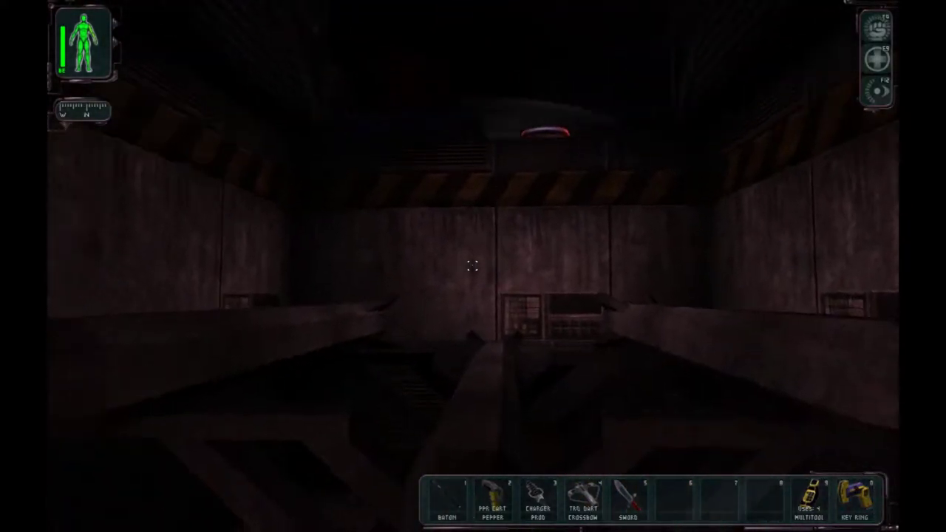
key("w")
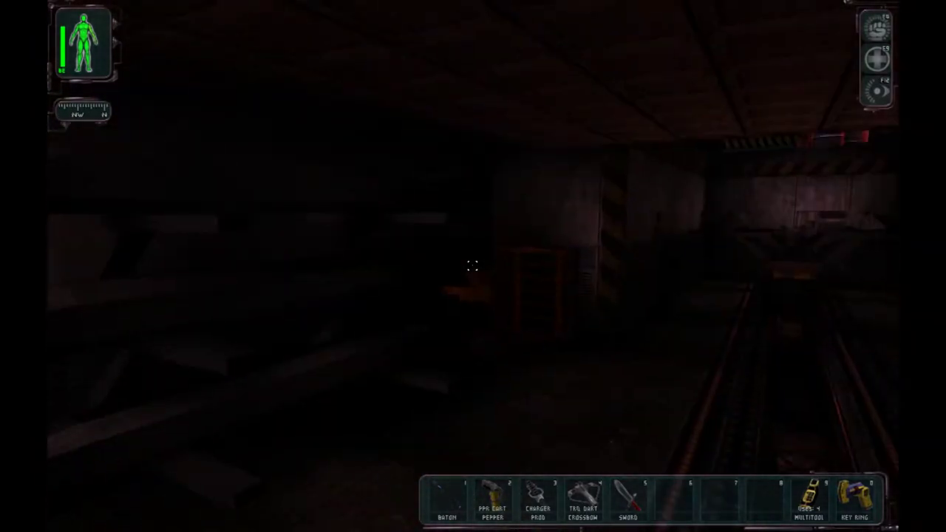
key("w")
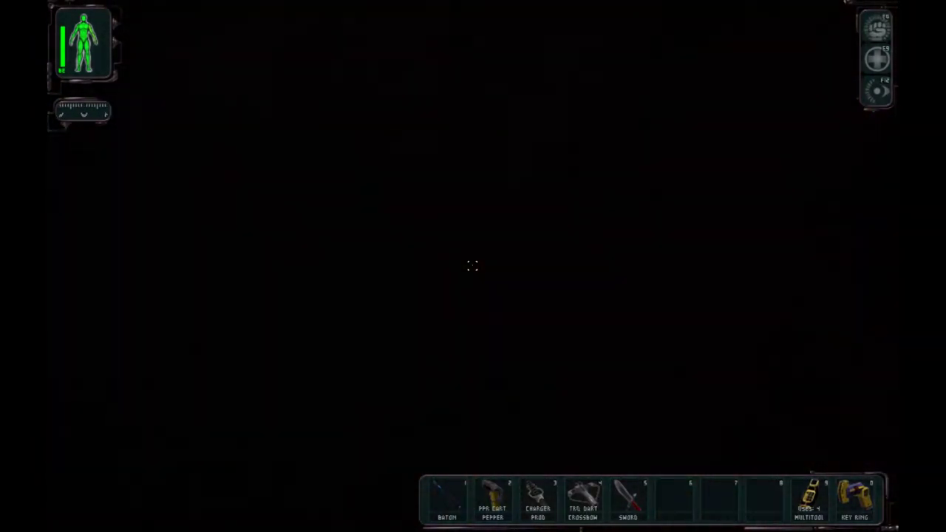
key("w")
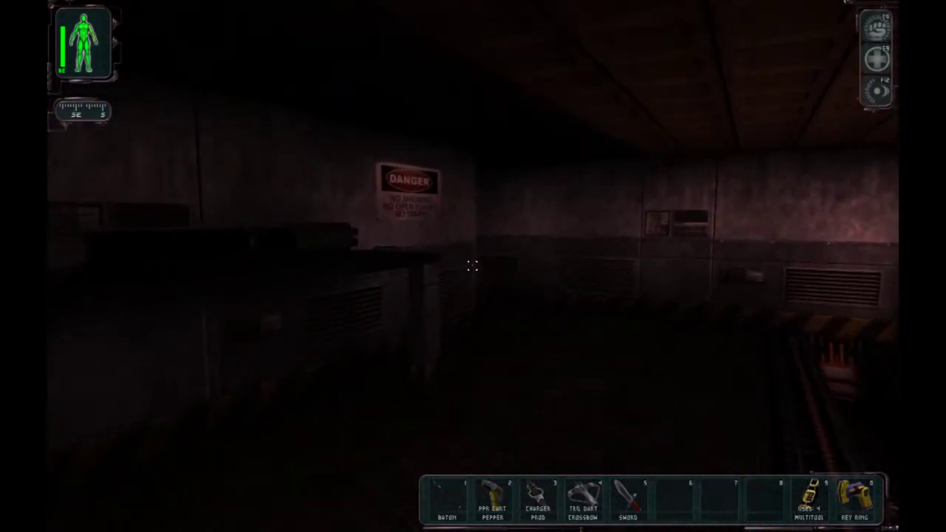
key("w")
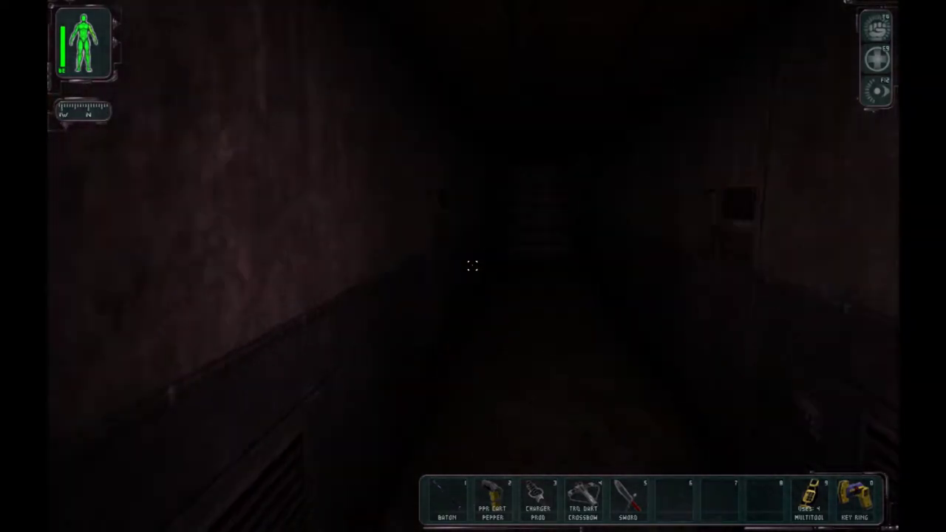
key("w")
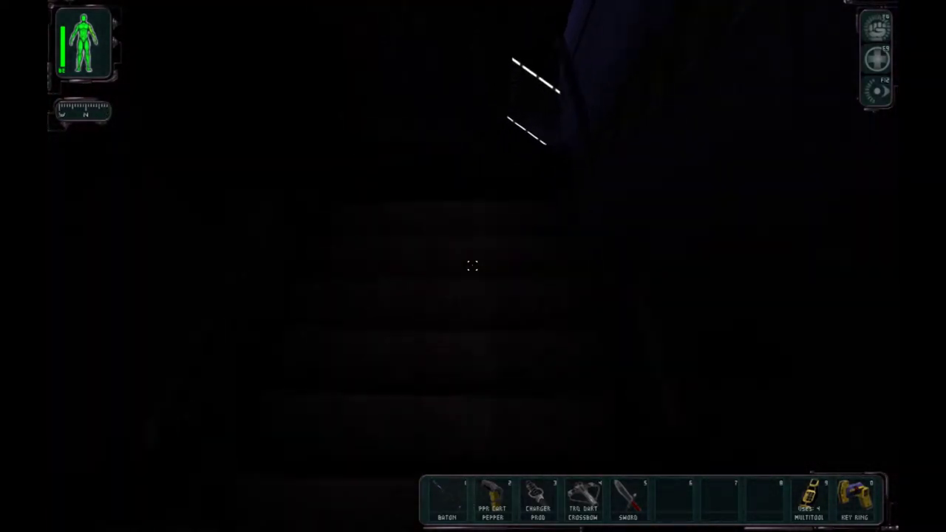
- Cross the LOCKDOWN warehouse past the green gas and through the pit into the rail-track room
key("w")
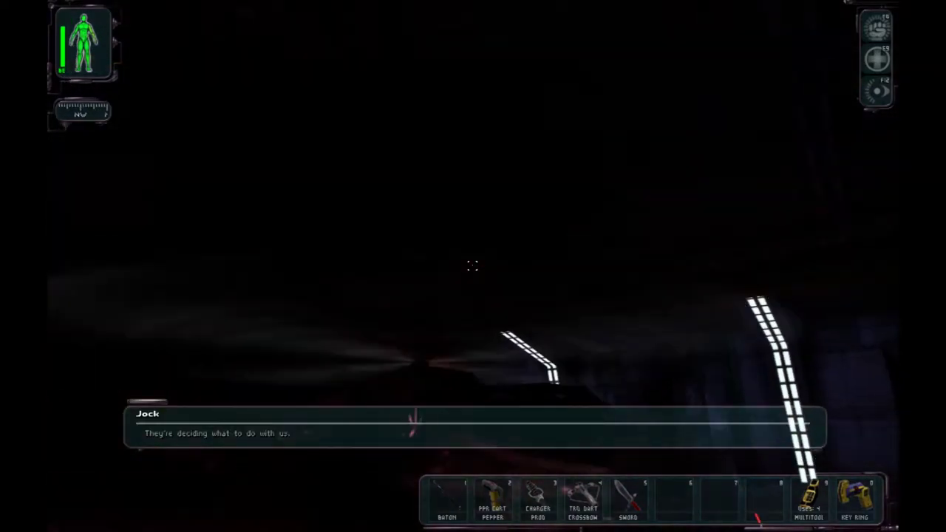
key("w")
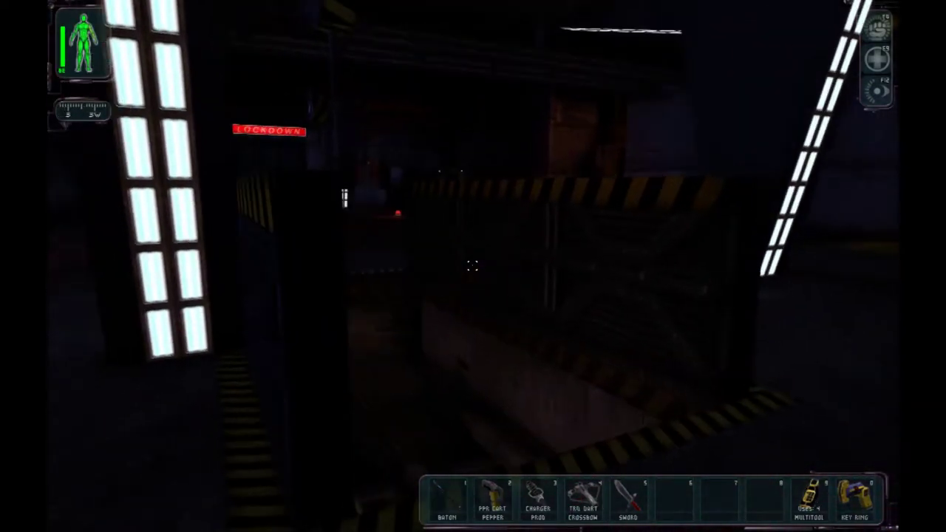
key("w")
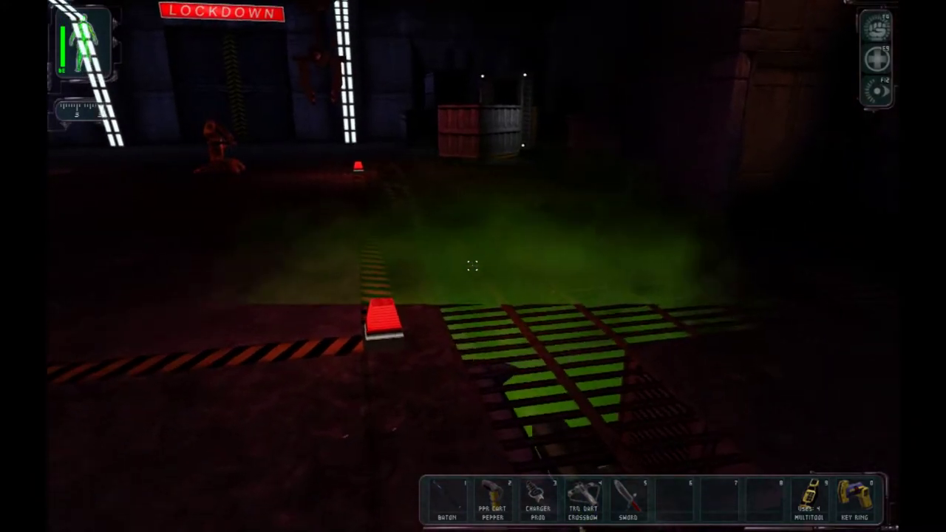
key("w")
key("w")
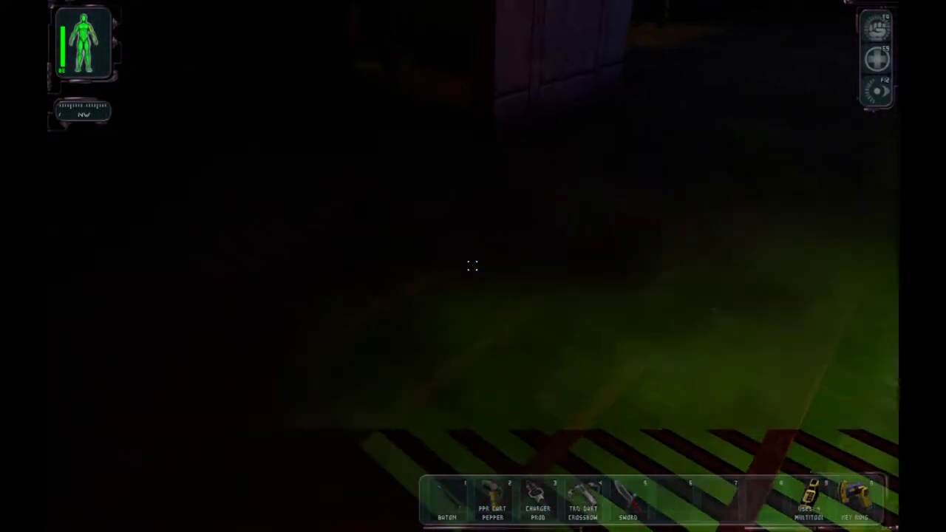
key("w")
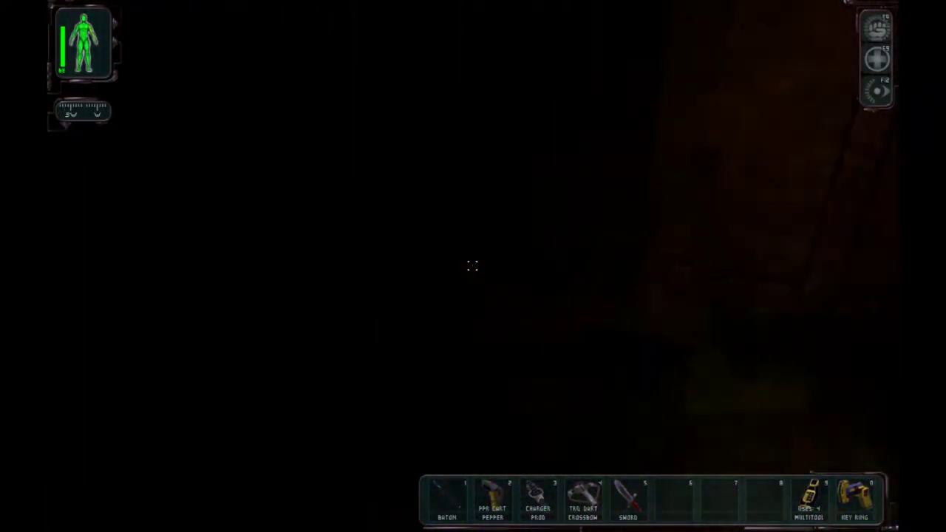
key("w")
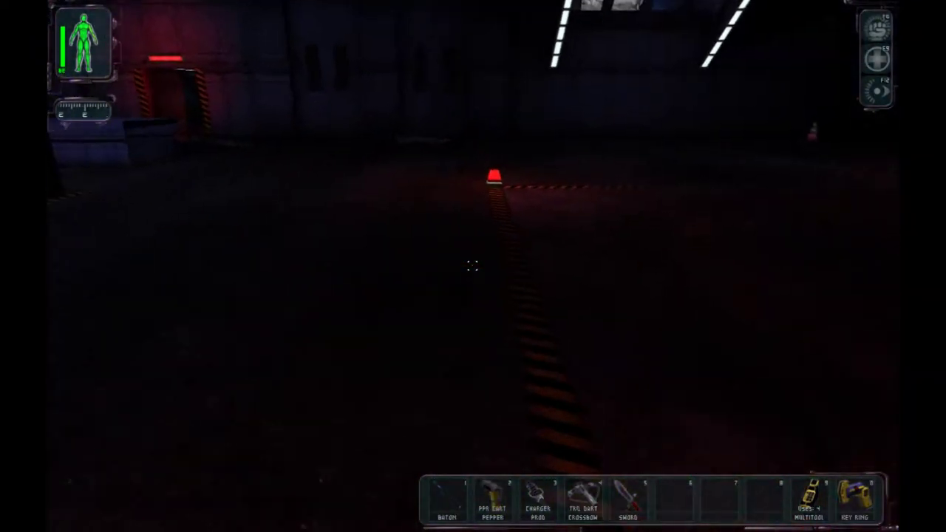
key("w")
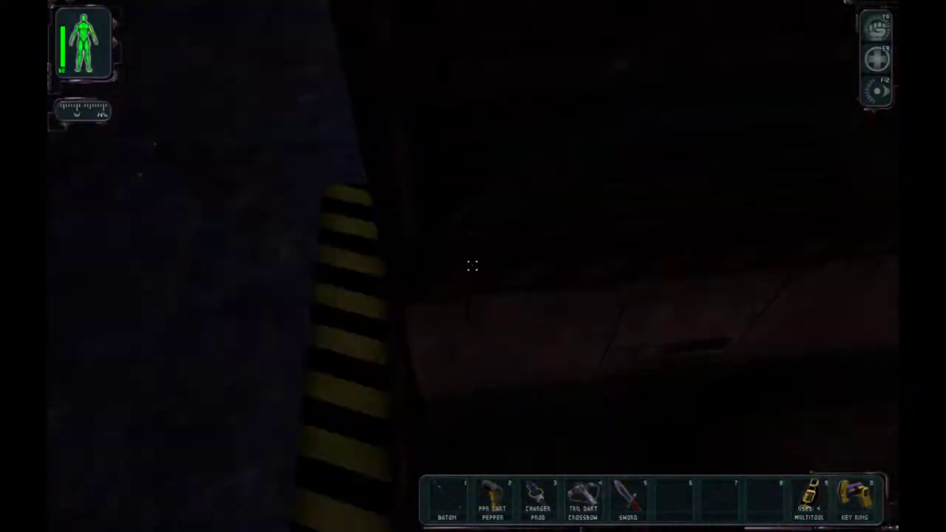
key("w")
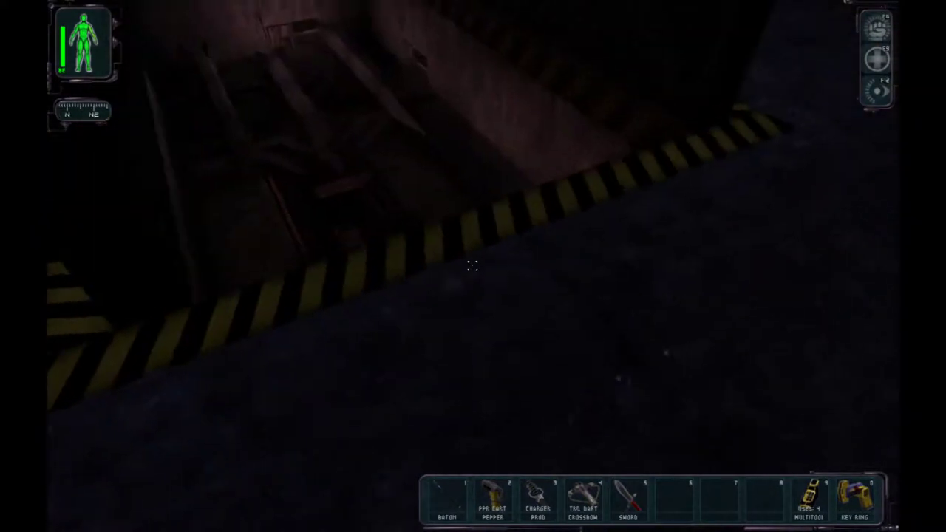
key("w")
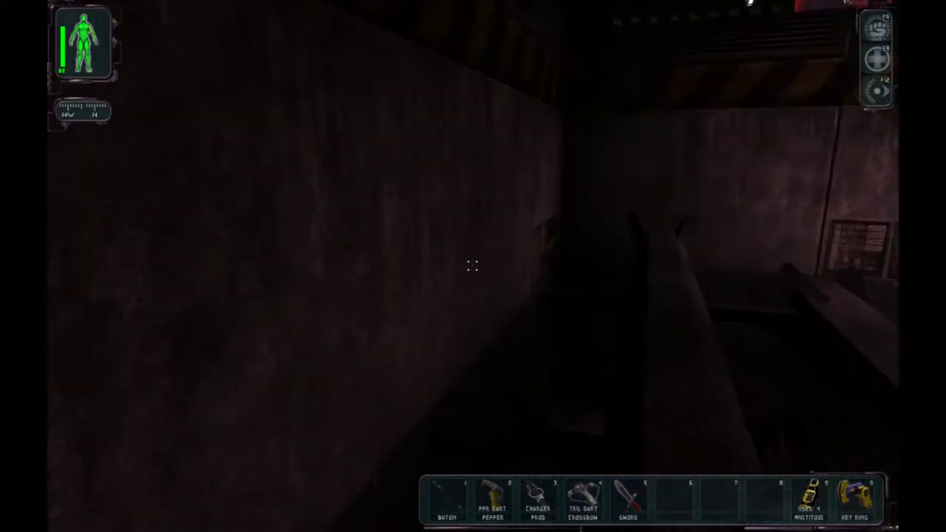
key("w")
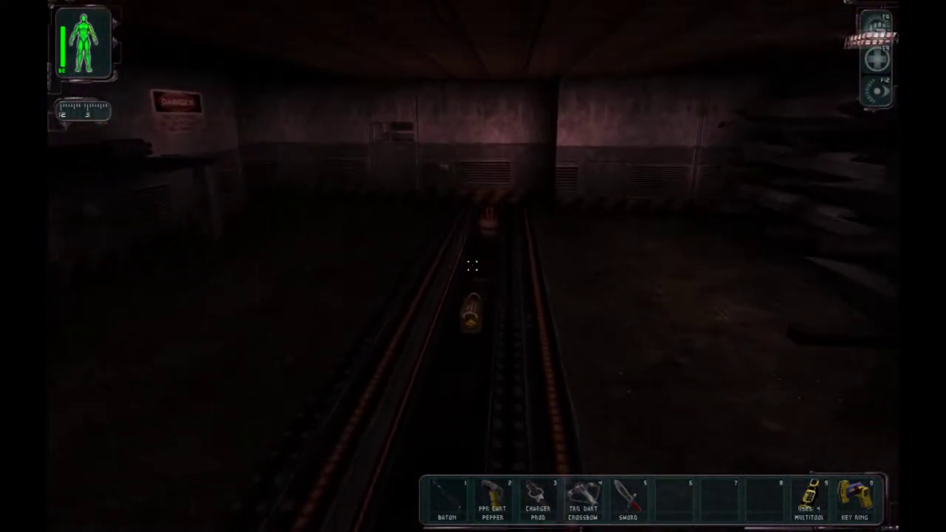
- Collect the WP Rockets canister from the rail track and walk the long dark corridor
right_click(473, 265)
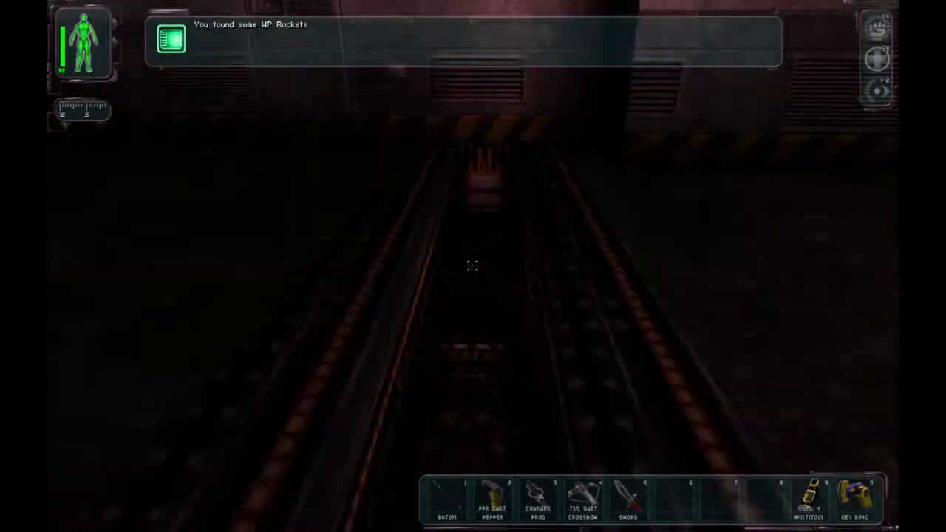
key("w")
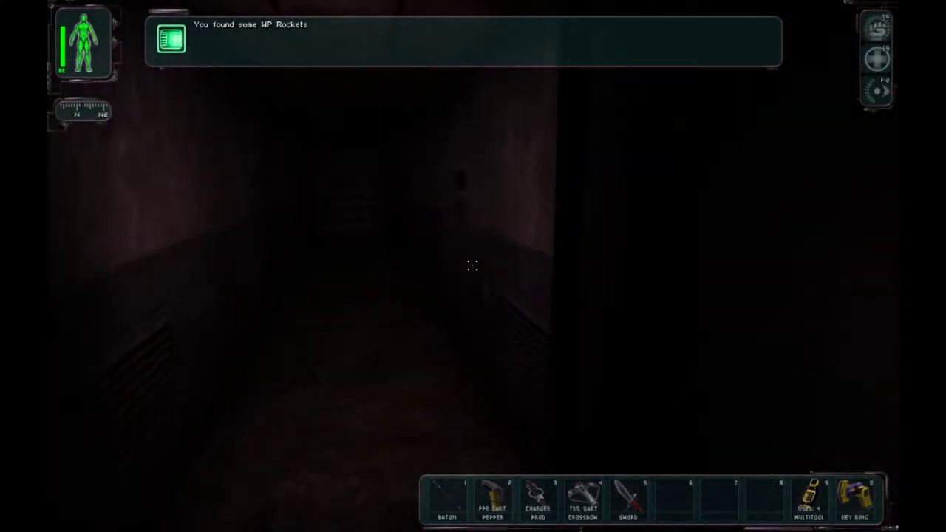
key("w")
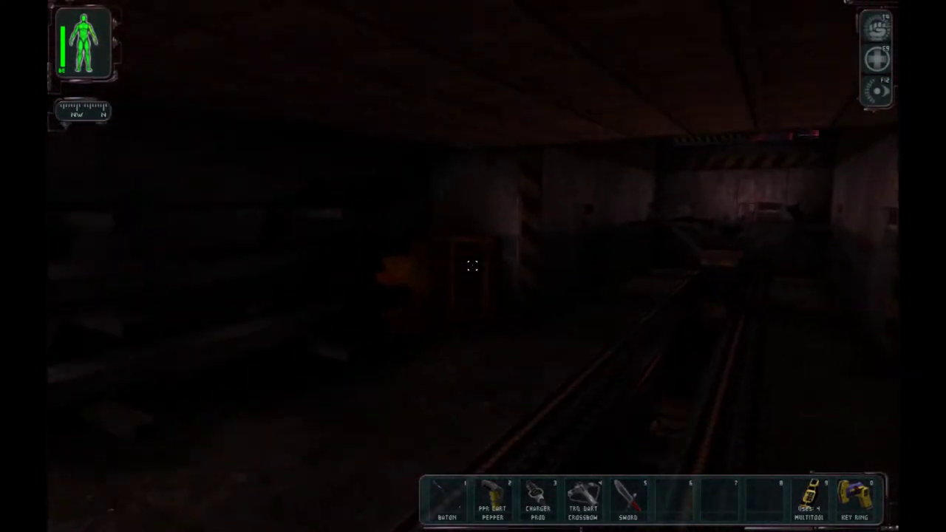
key("w")
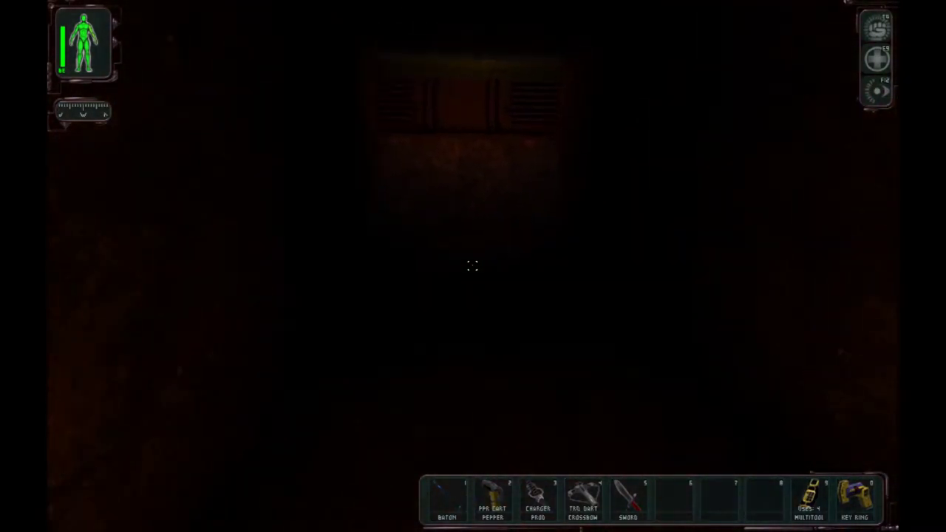
key("w")
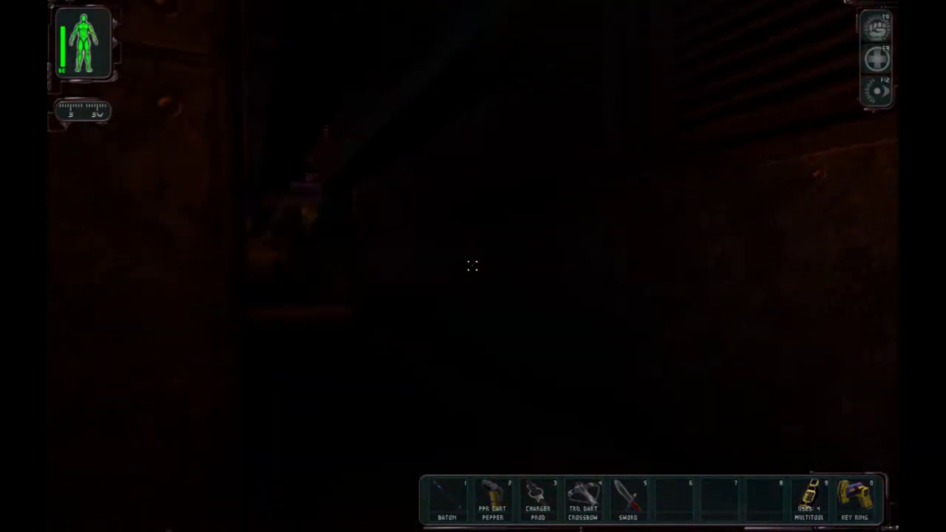
key("w")
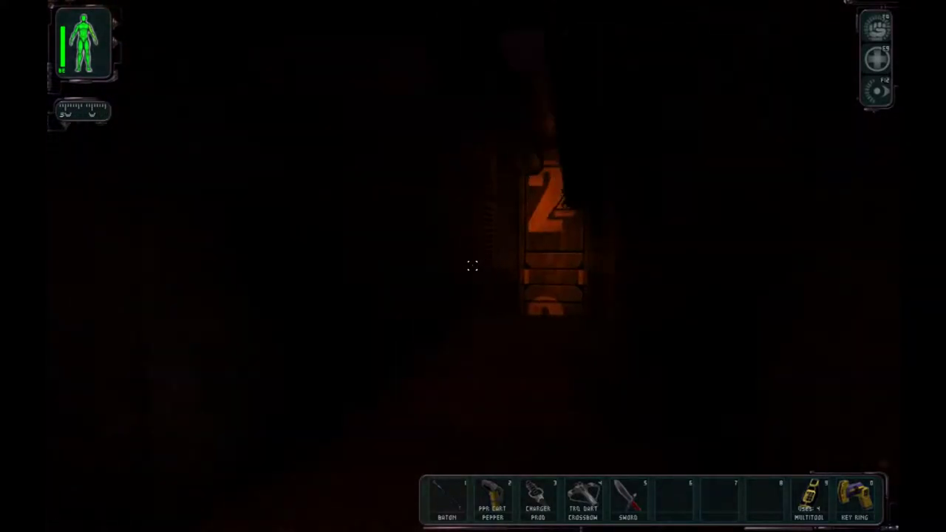
key("w")
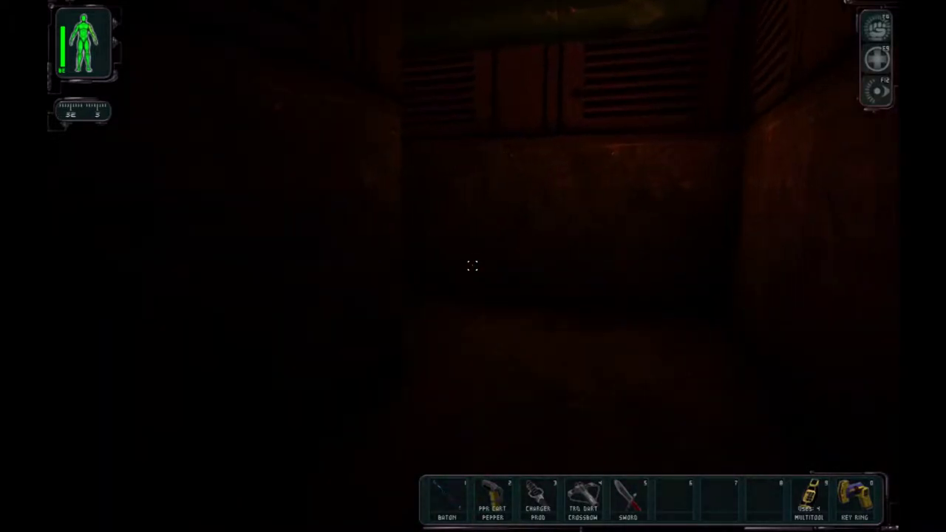
key("w")
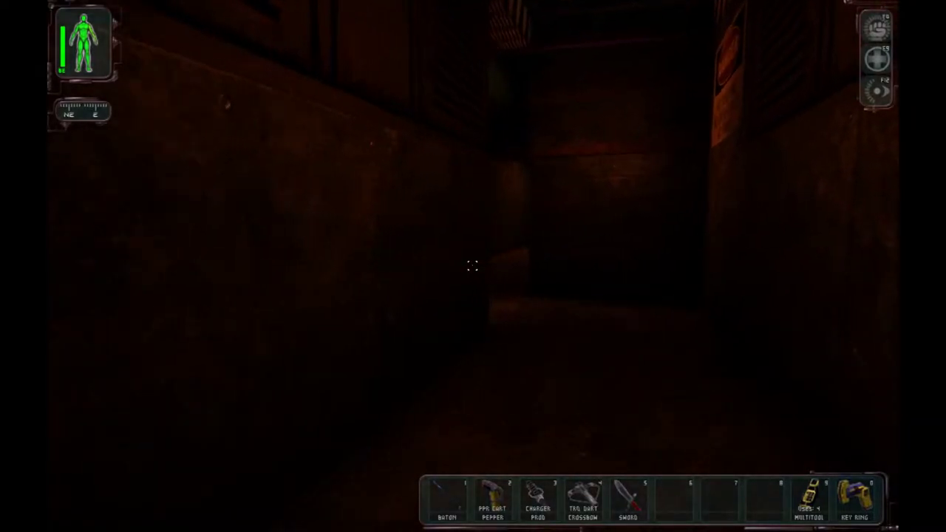
key("w")
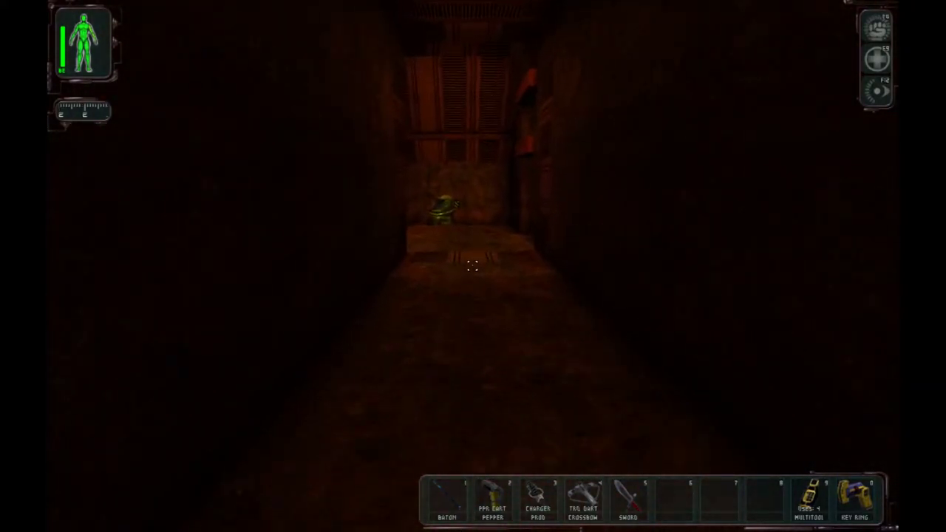
- Try to take the Hazmat Suit, checking inventory space with F1
key("w")
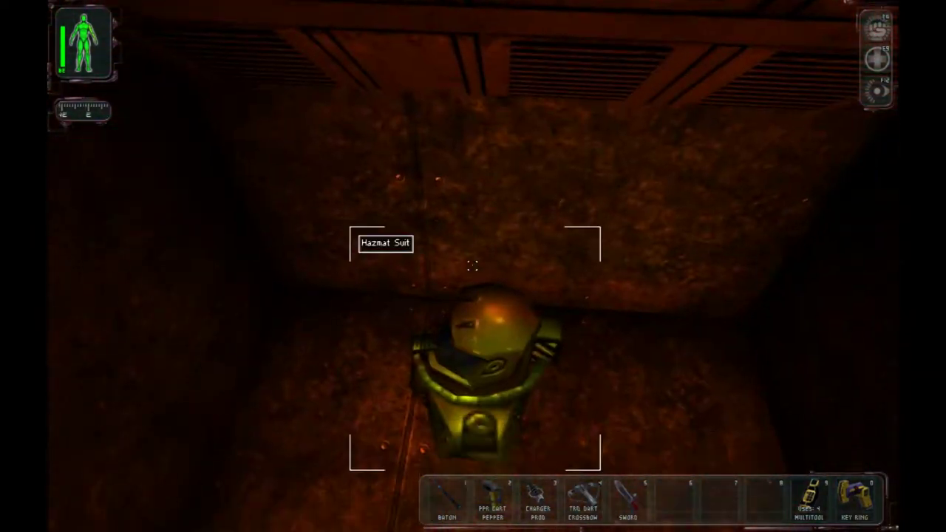
right_click(472, 265)
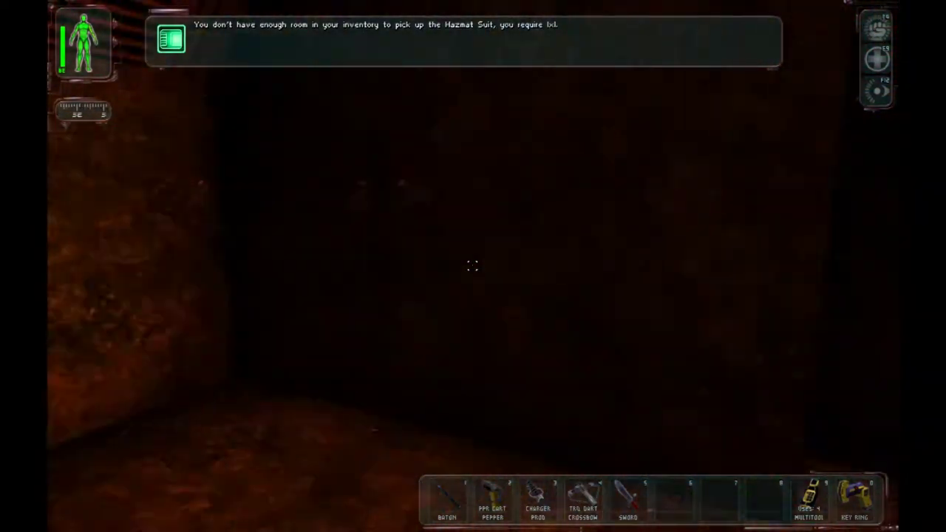
key("w")
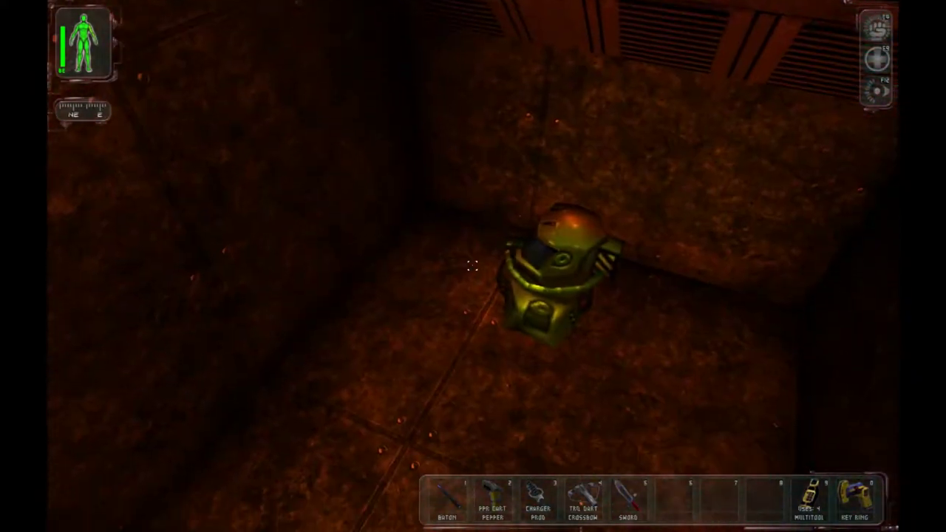
key("F1")
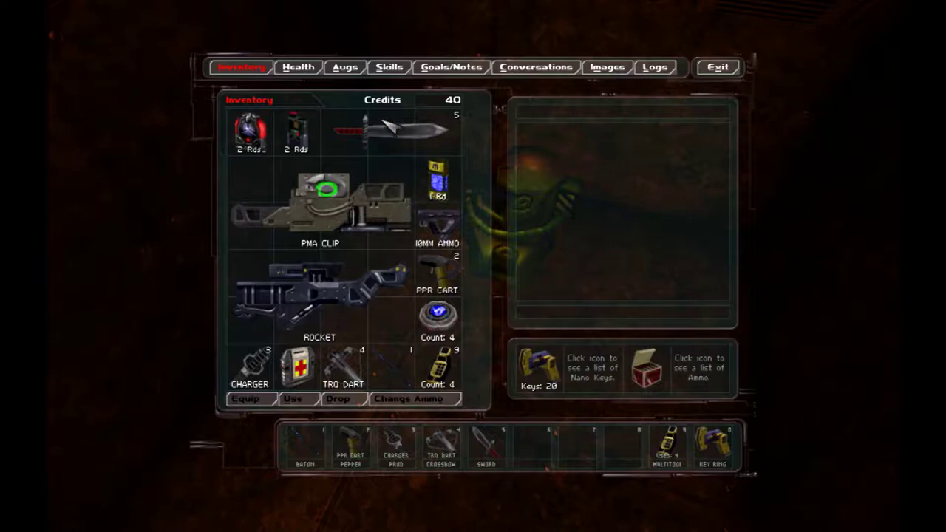
key("F1")
- Descend the red stairs, climb back up, and continue along the dark corridor
key("w")
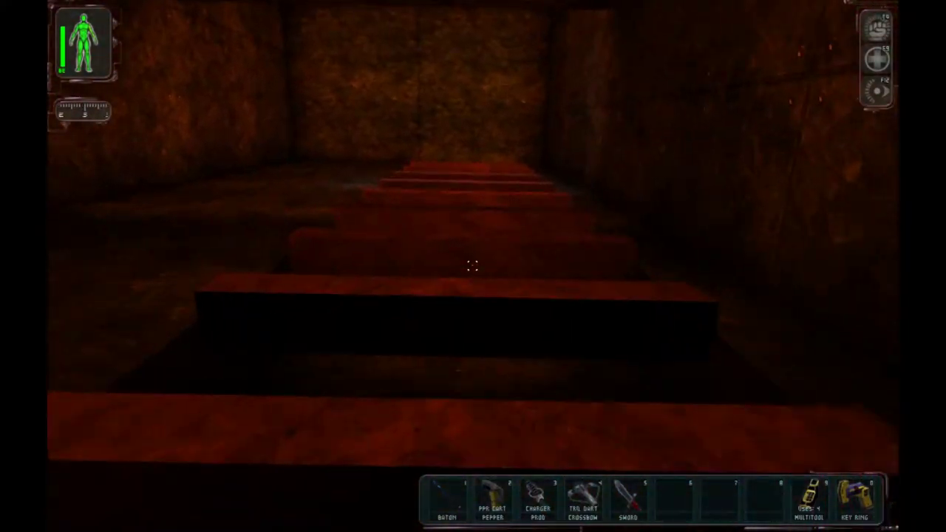
key("w")
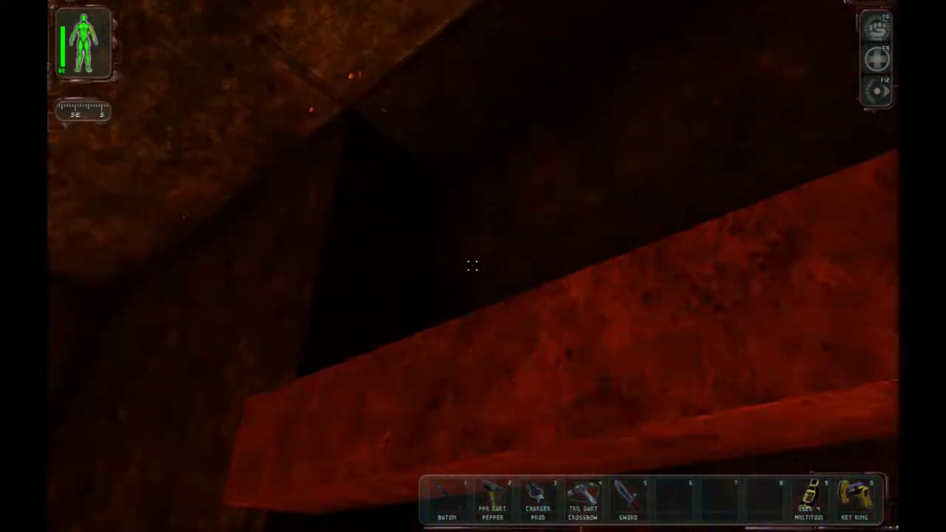
key("w")
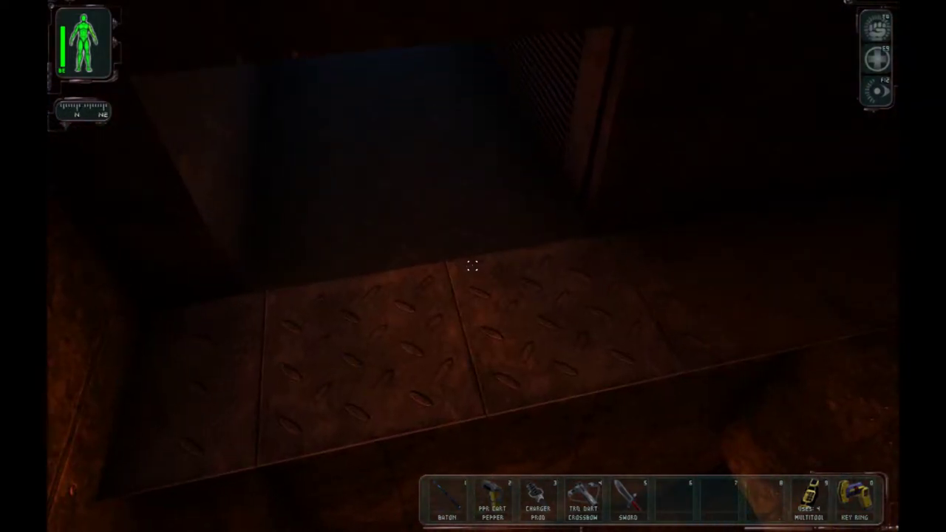
key("w")
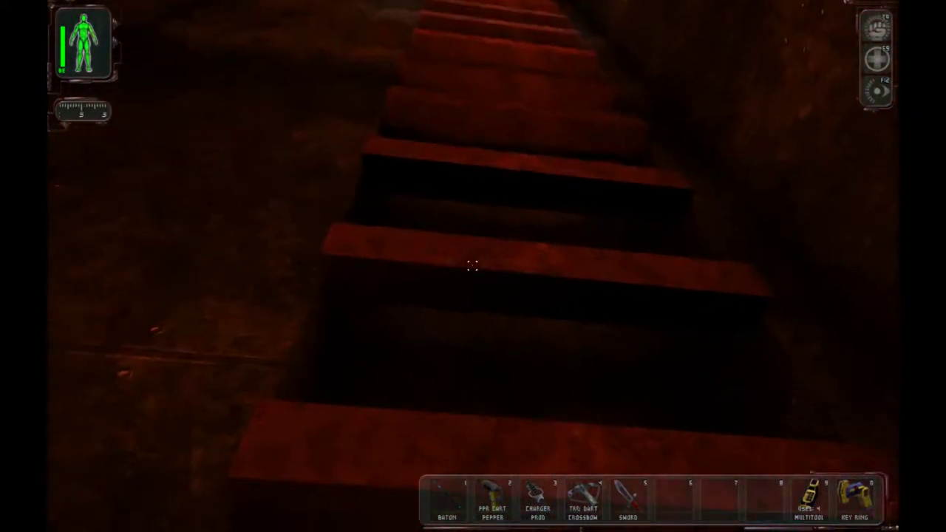
key("w")
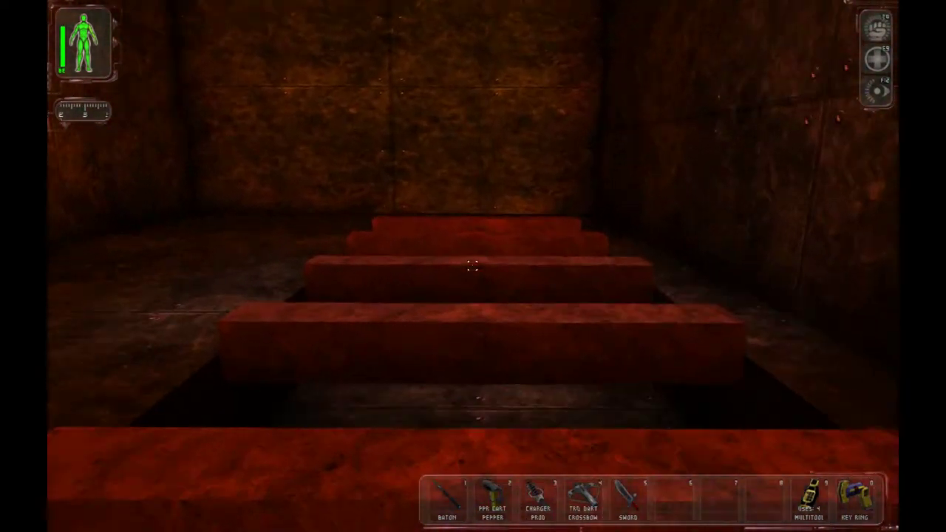
key("w")
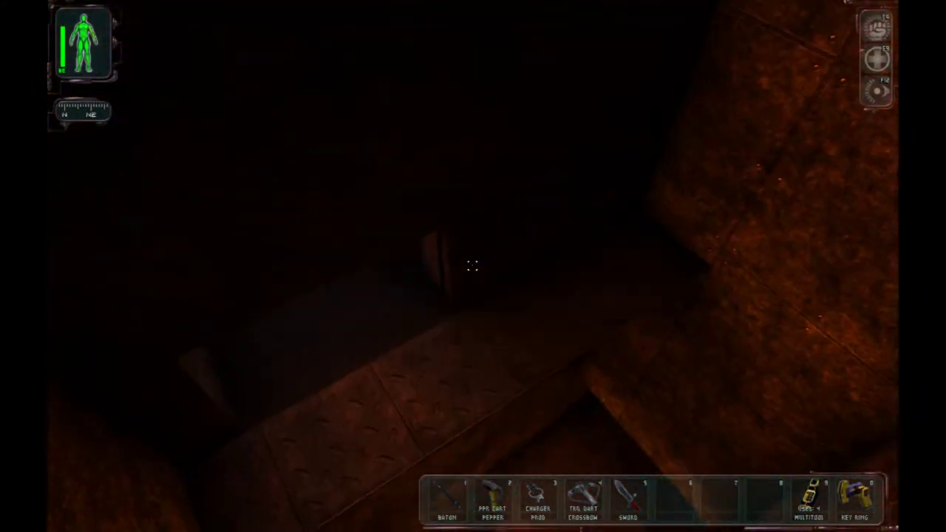
key("w")
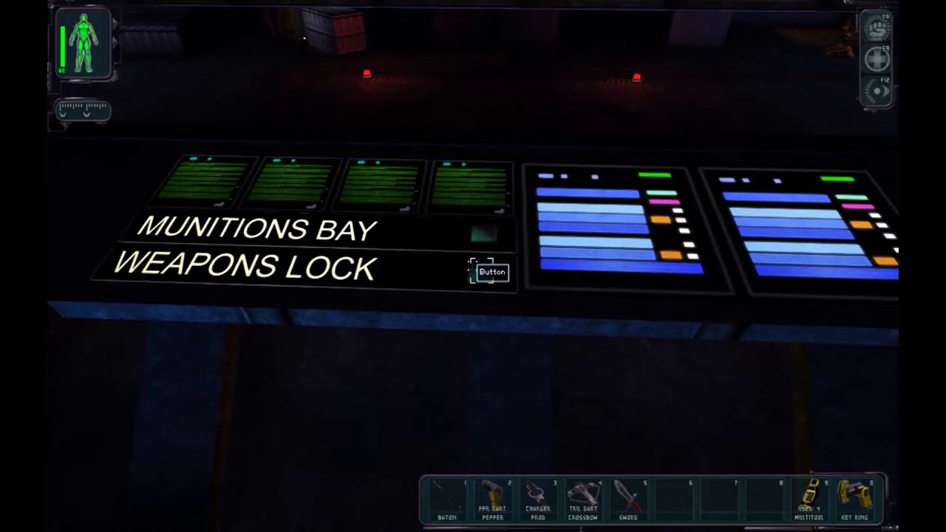
- Switch to the key ring (0) at the Munitions Bay weapons-lock console
key("0")
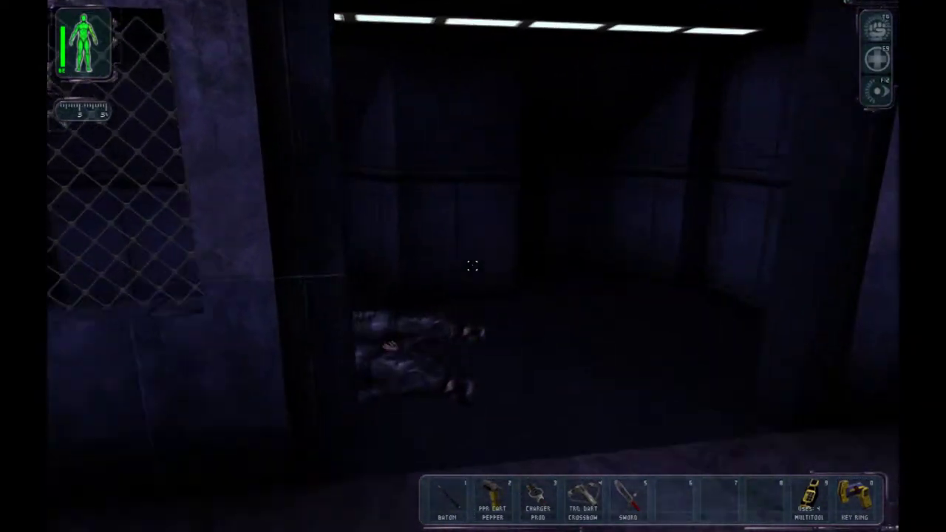
- Search the bodies of all three unconscious MJ12 troopers
right_click(473, 266)
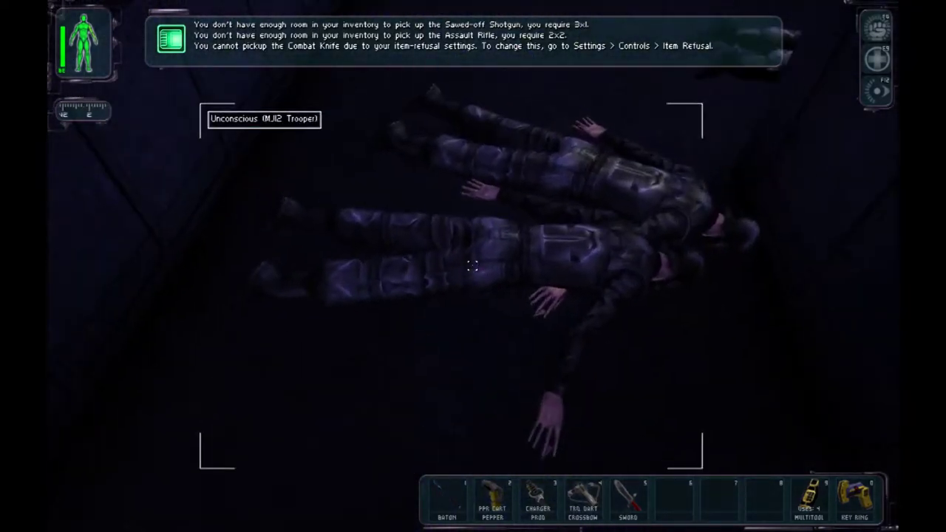
right_click(473, 266)
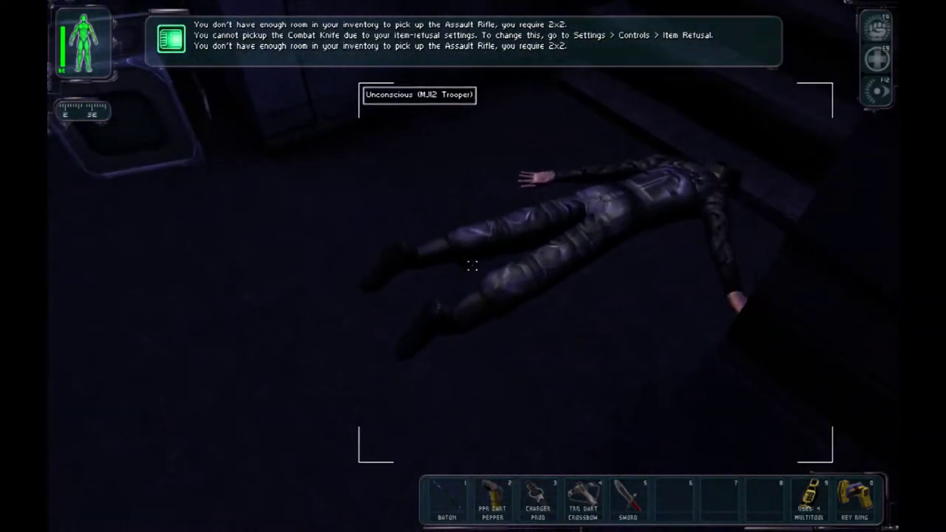
right_click(473, 266)
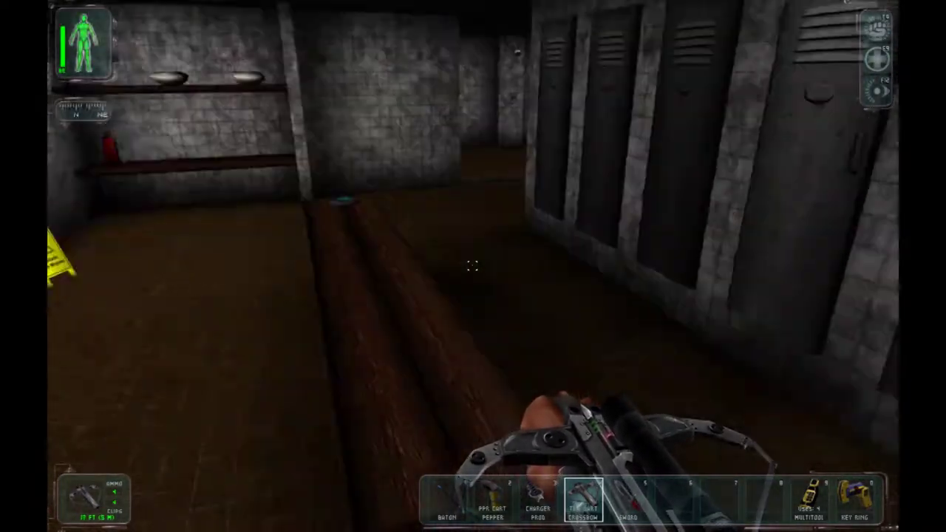
- Check the inventory, walk through the stall, locker room and showers, then bring up the main menu
key("F1")
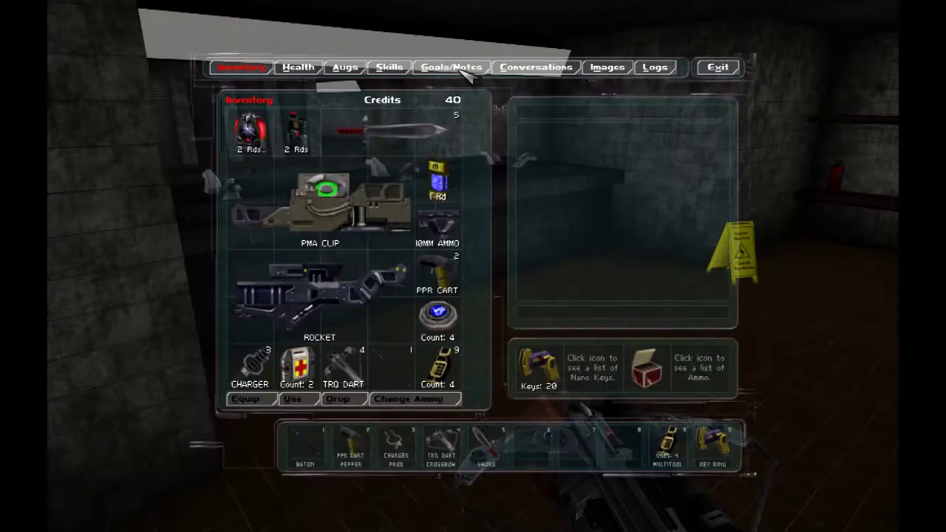
key("Escape")
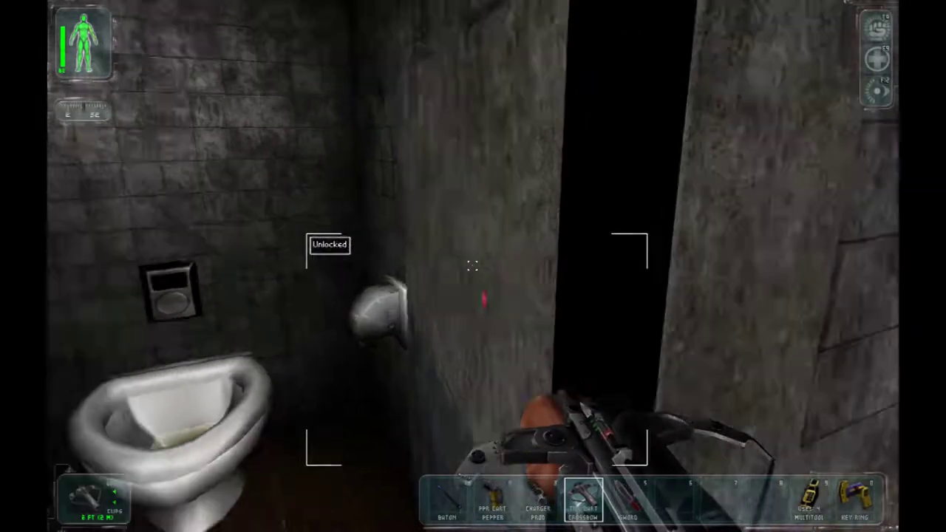
key("w")
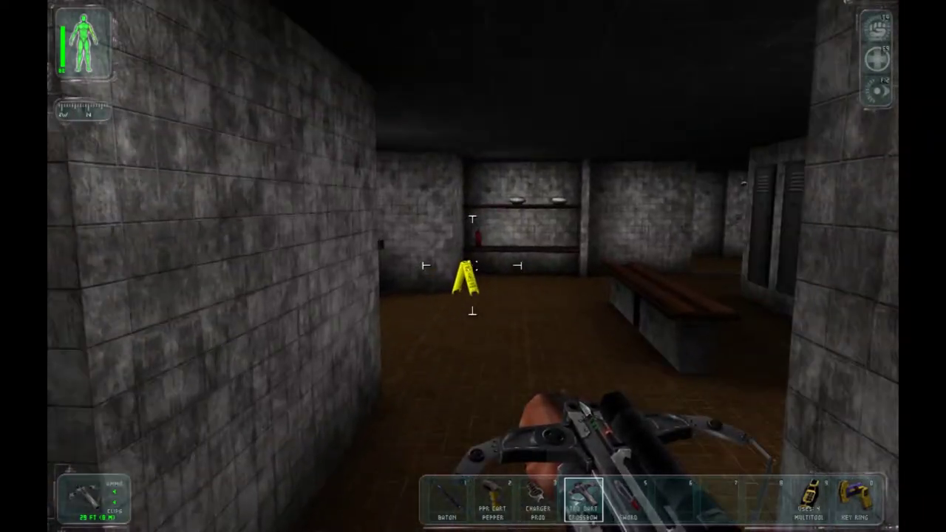
key("w")
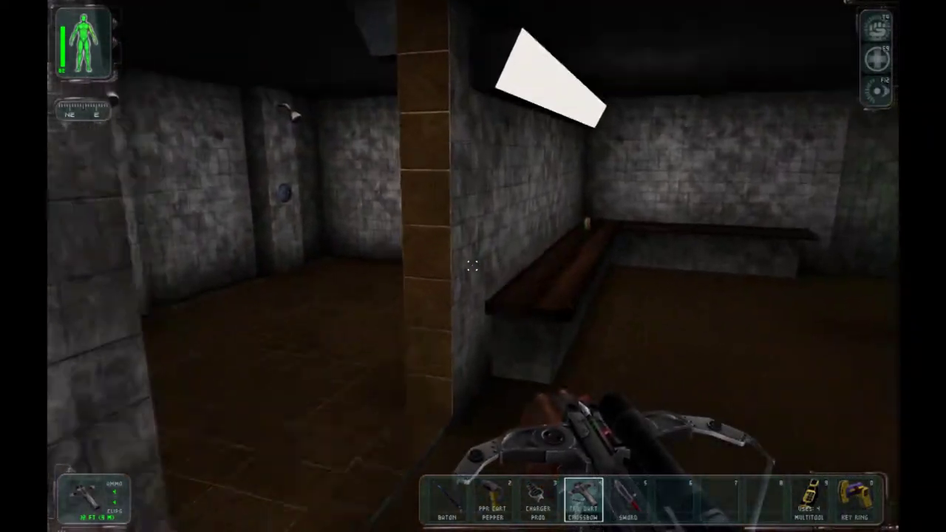
key("w")
- Read the current goal and the Flight Control memo in Goals/Notes, then resume play
key("Escape")
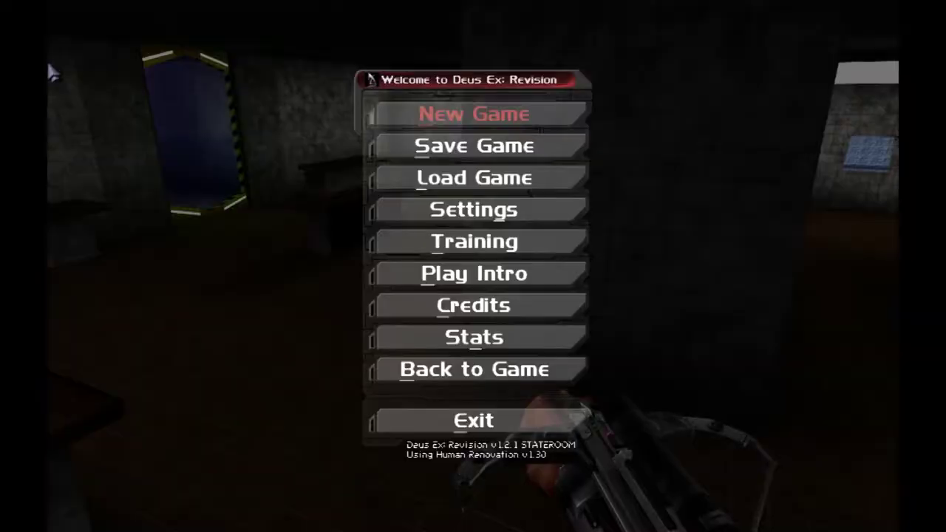
key("Escape")
key("F1")
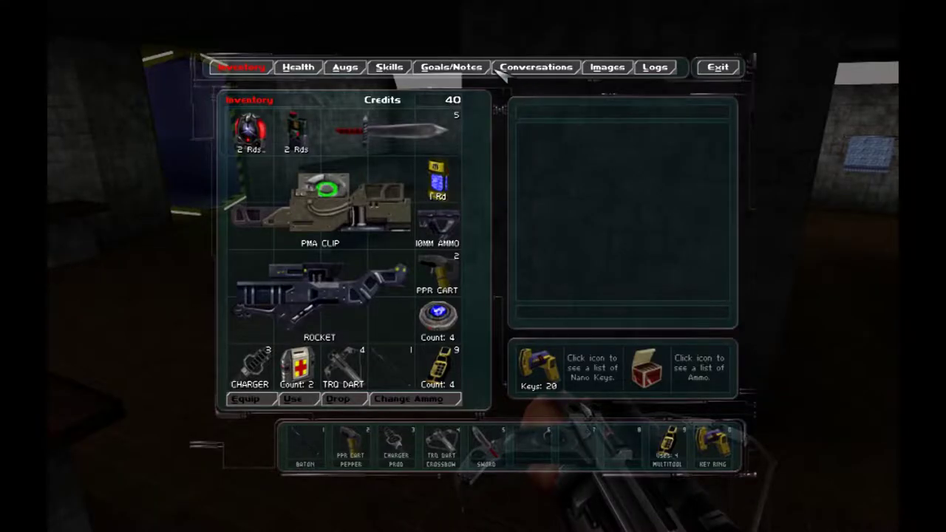
left_click(452, 67)
scroll(416, 384, "down", 3)
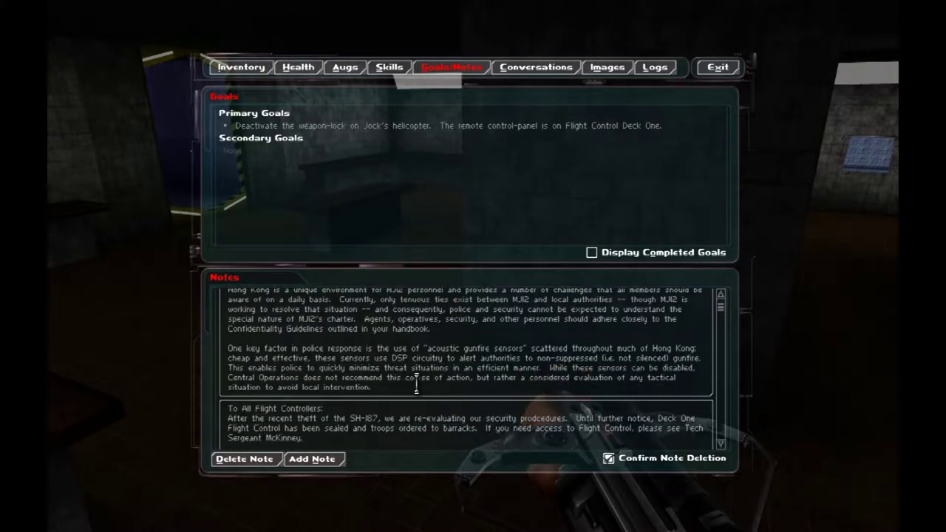
scroll(416, 384, "down", 3)
scroll(416, 385, "down", 2)
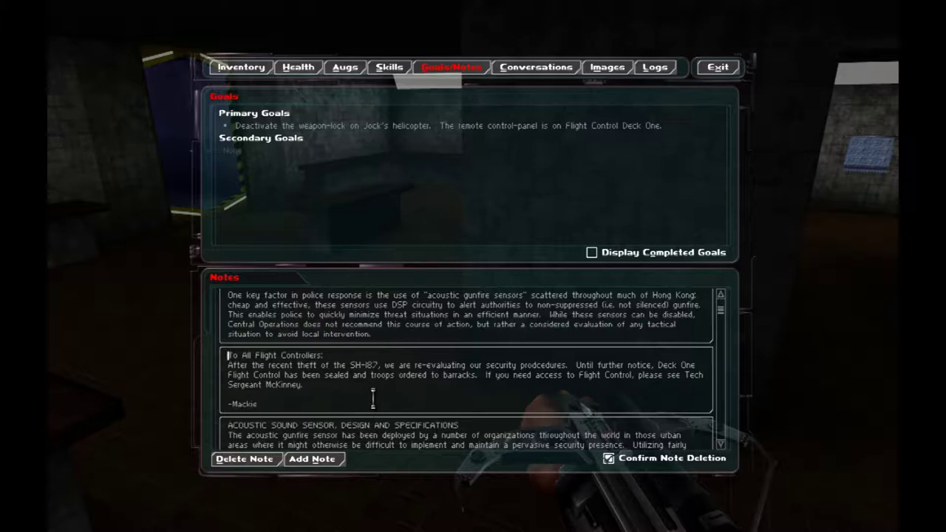
key("Escape")
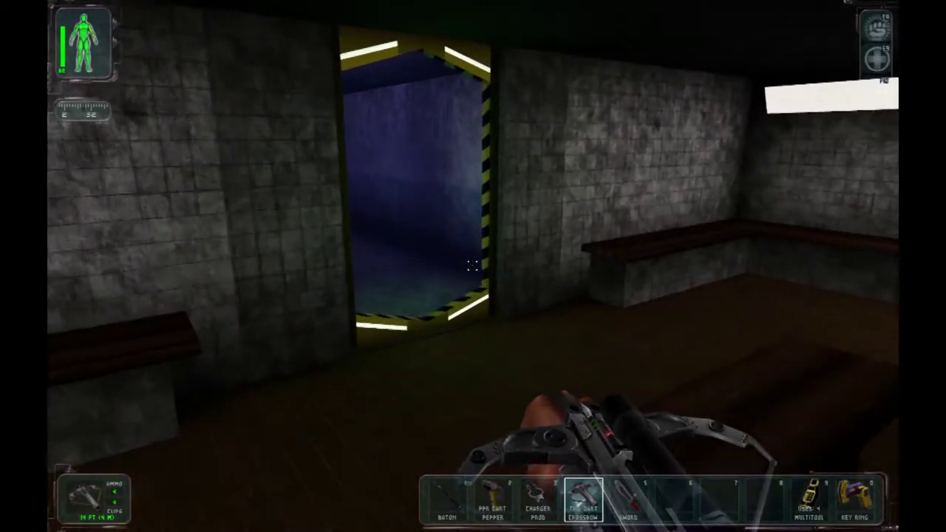
- Walk up the stairs into the dark room and search the unconscious trooper's body
key("w")
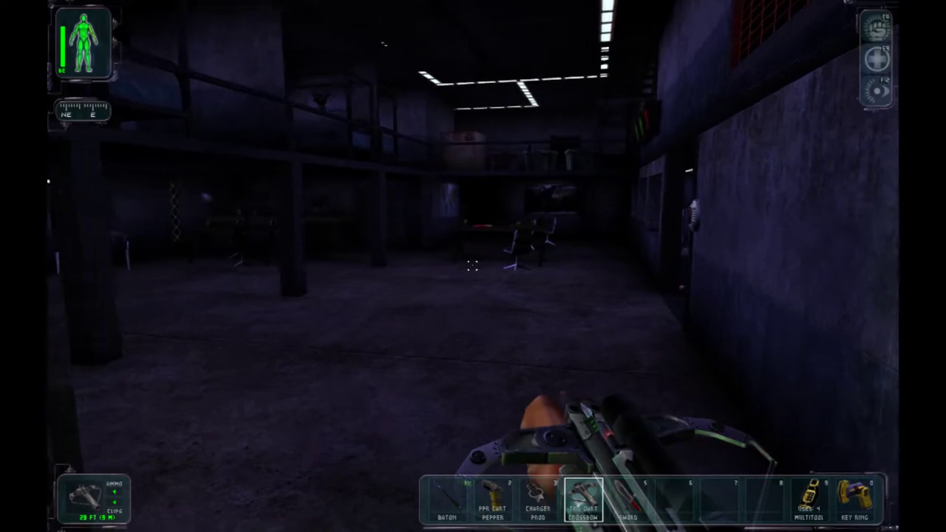
key("w")
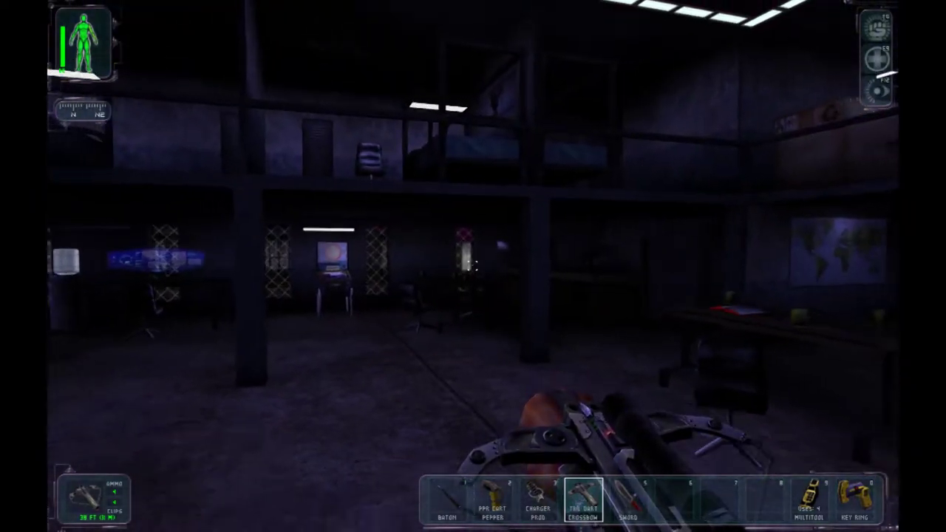
key("w")
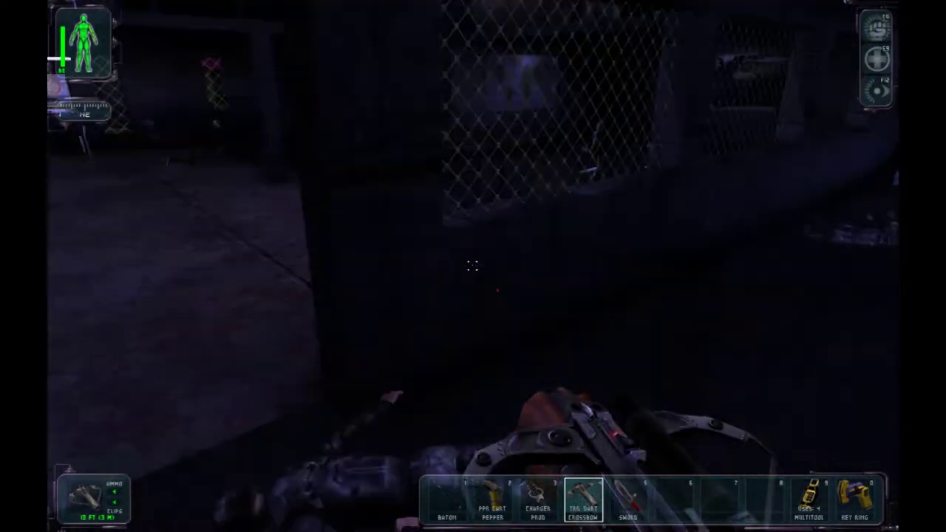
key("w")
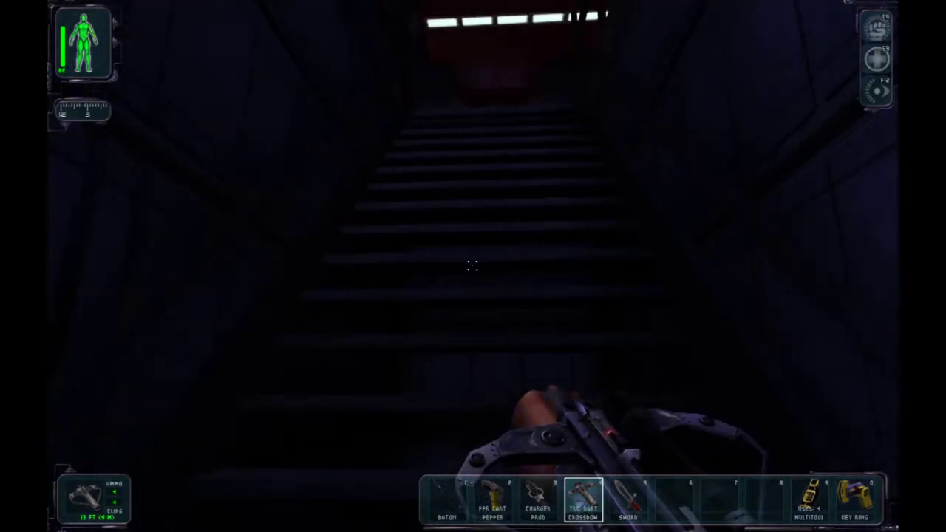
key("w")
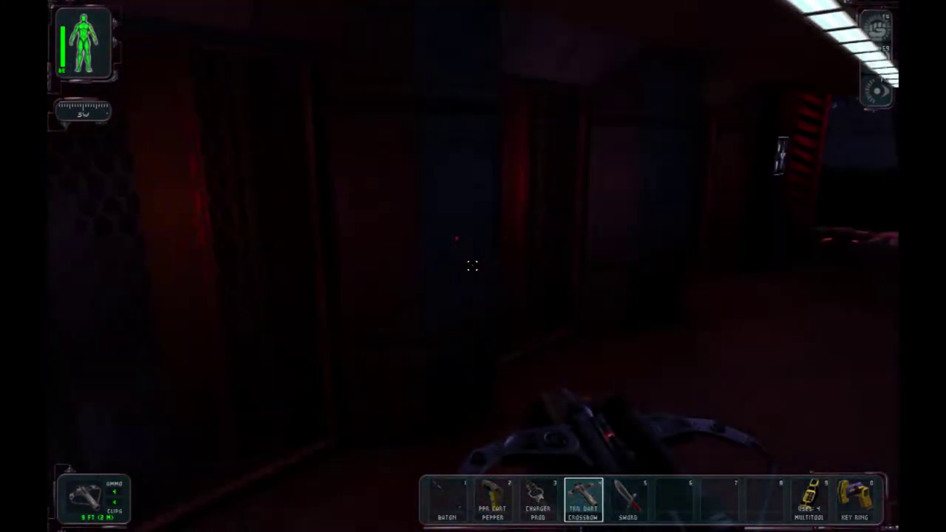
key("w")
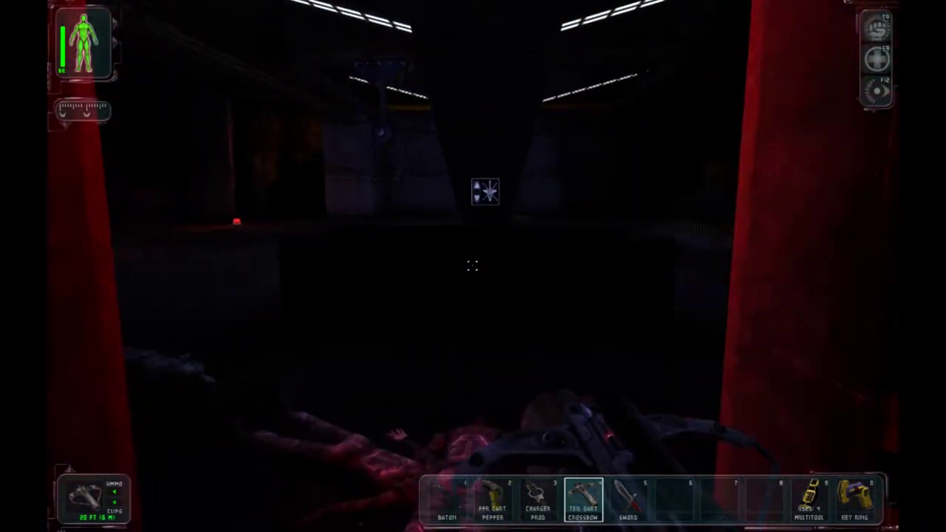
right_click(474, 266)
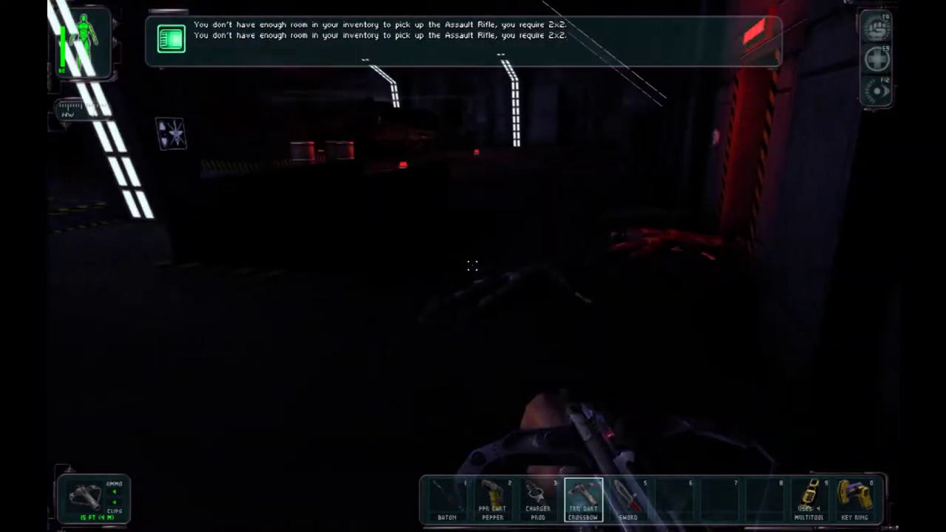
- Check the RepairBot's recharge interface, then walk across to the ladder wall
key("w")
key("w")
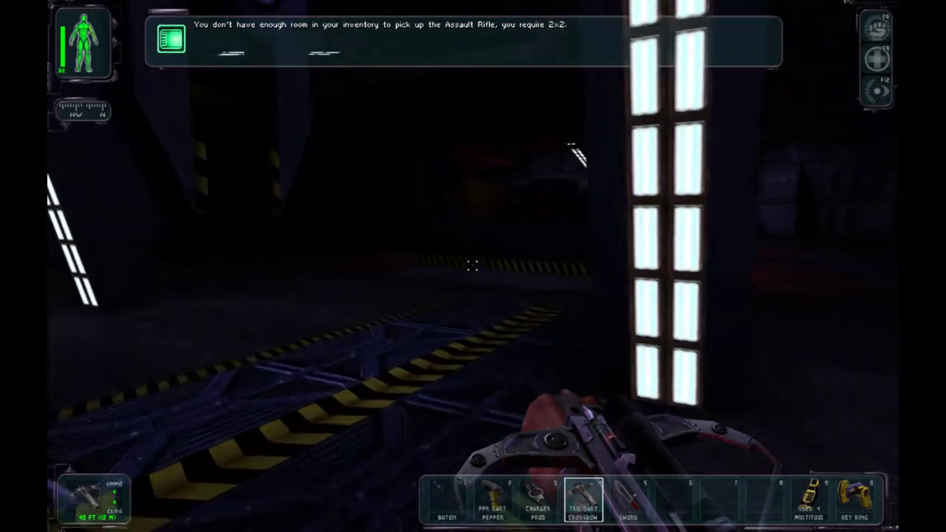
key("w")
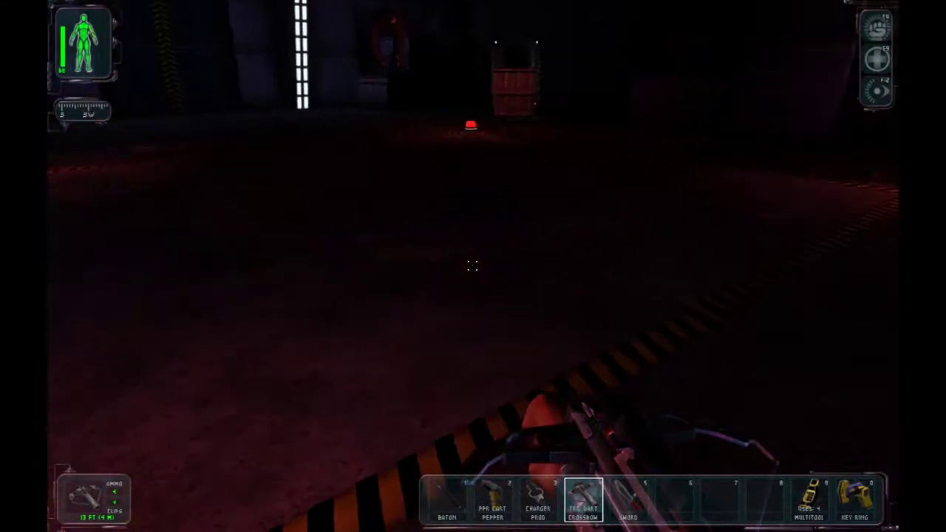
right_click(474, 266)
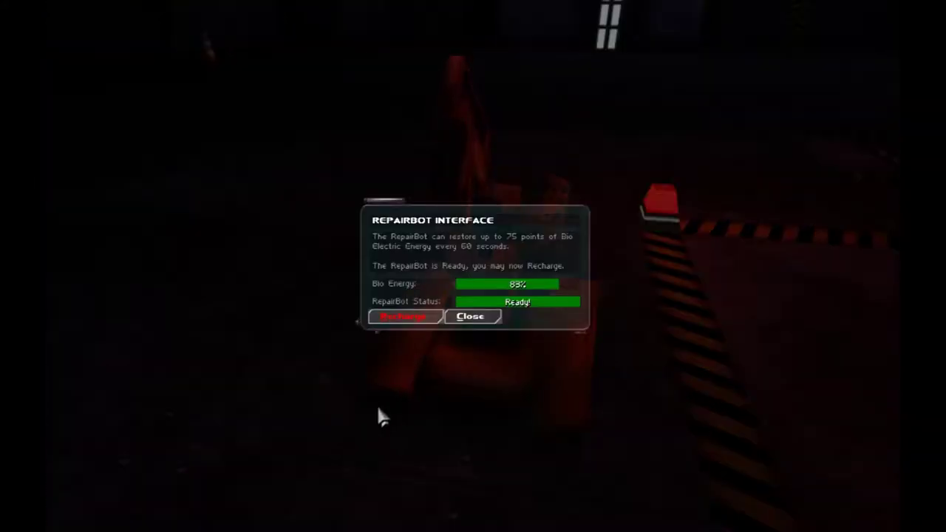
left_click(473, 318)
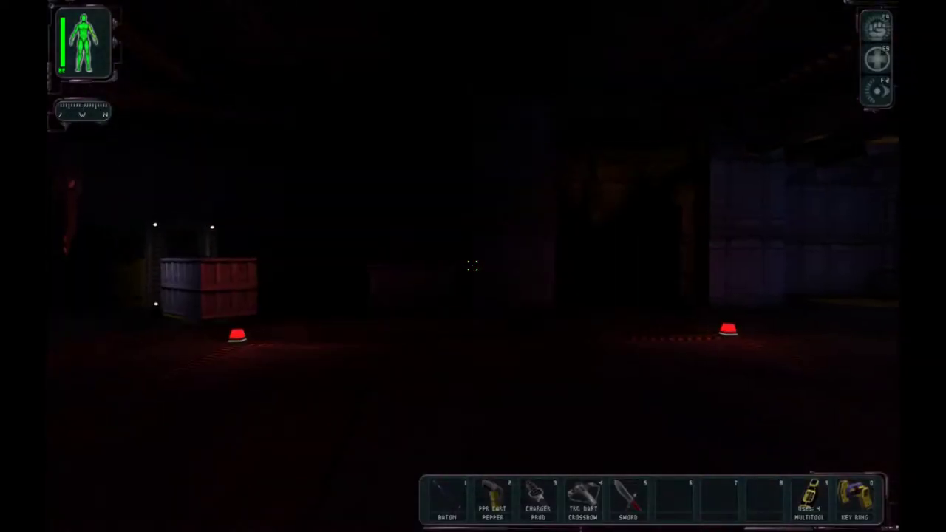
key("w")
key("w")
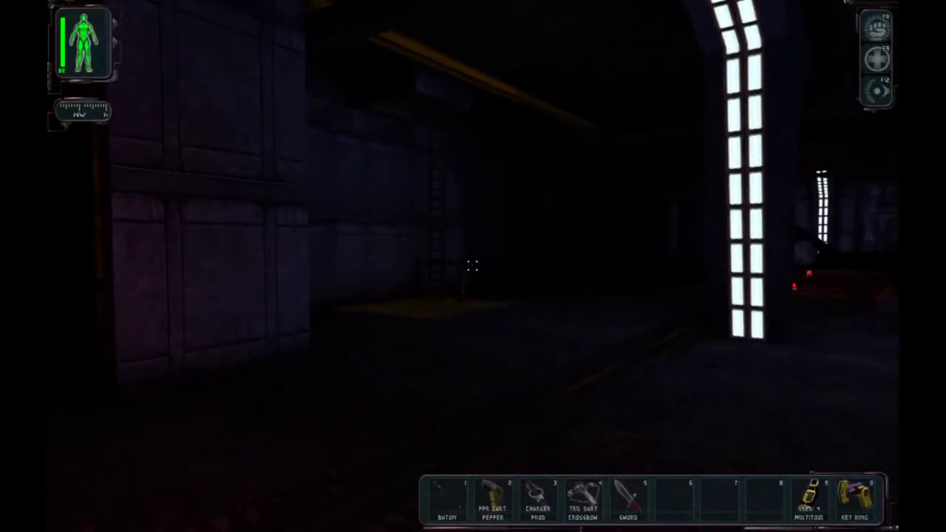
key("w")
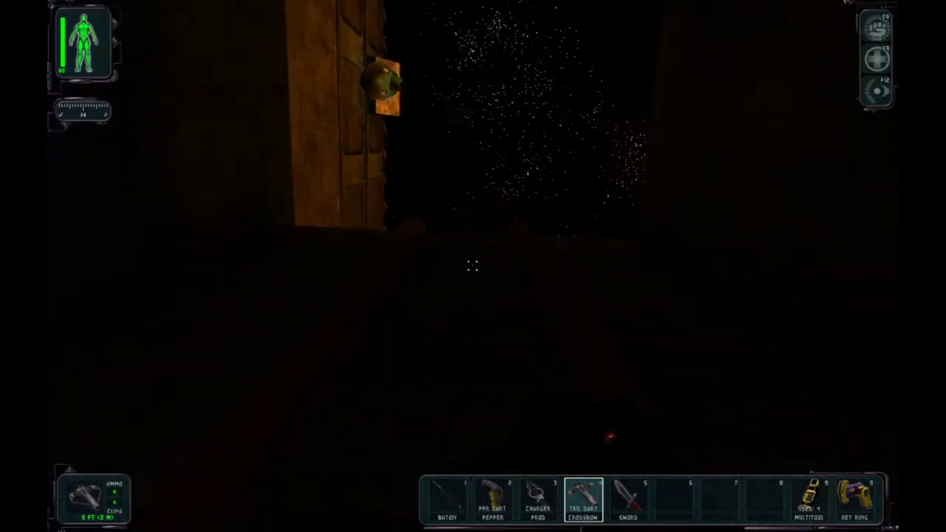
- Climb out into the helipad yard and bring up the Save Game list
key("w")
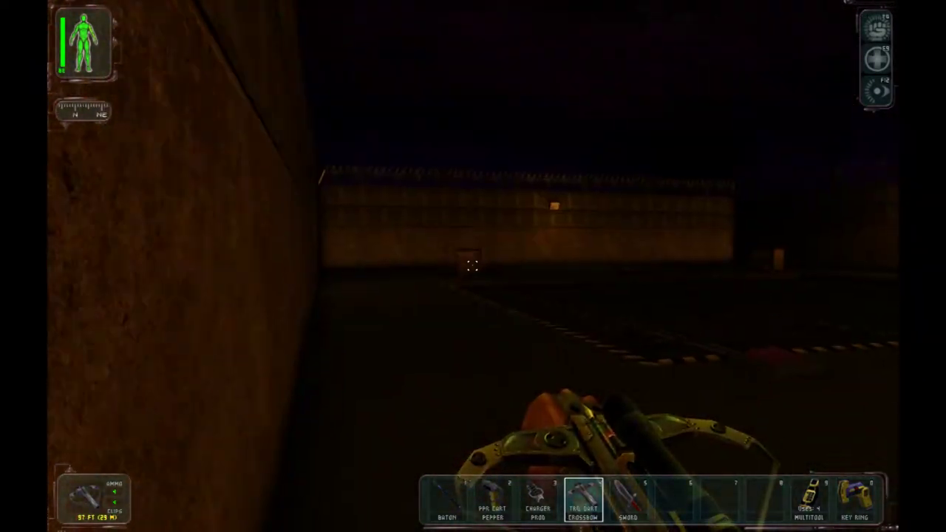
key("w")
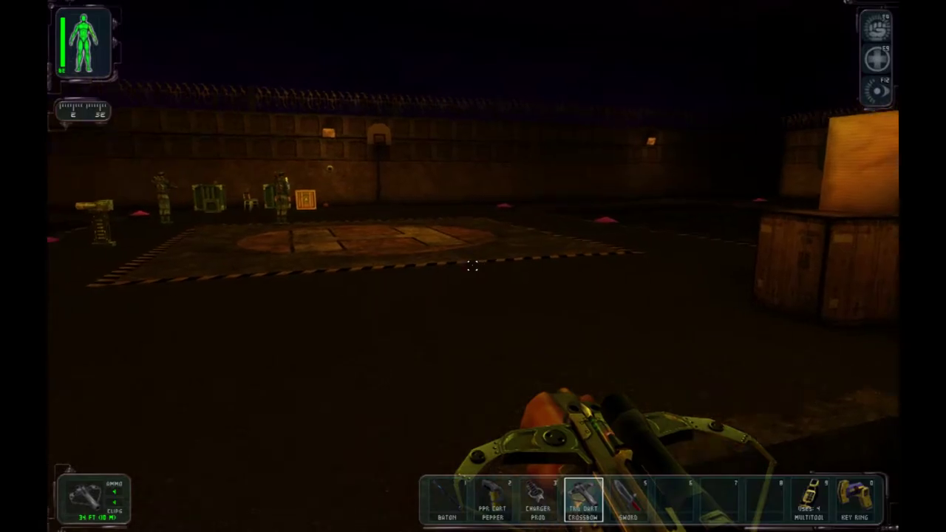
key("Escape")
left_click(473, 145)
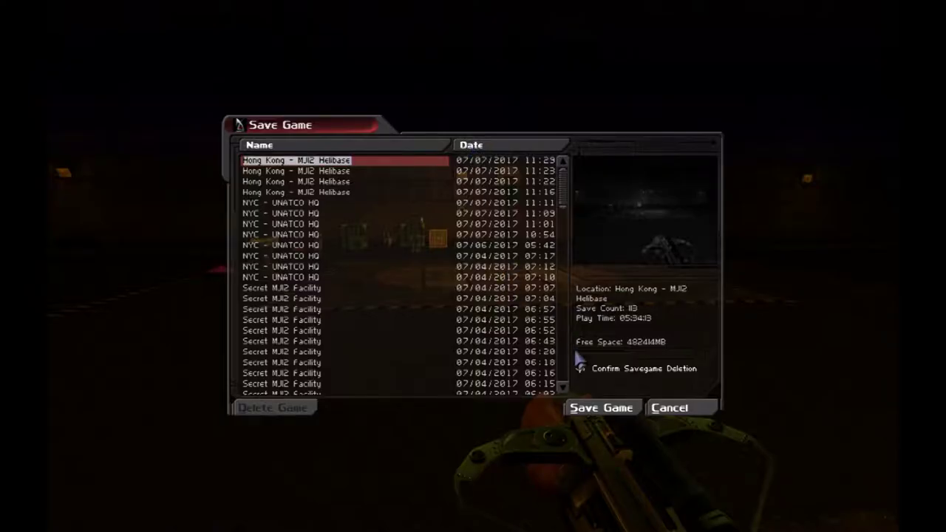
- Overwrite the Hong Kong MJ12 Helibase save and resume playing
left_click(602, 409)
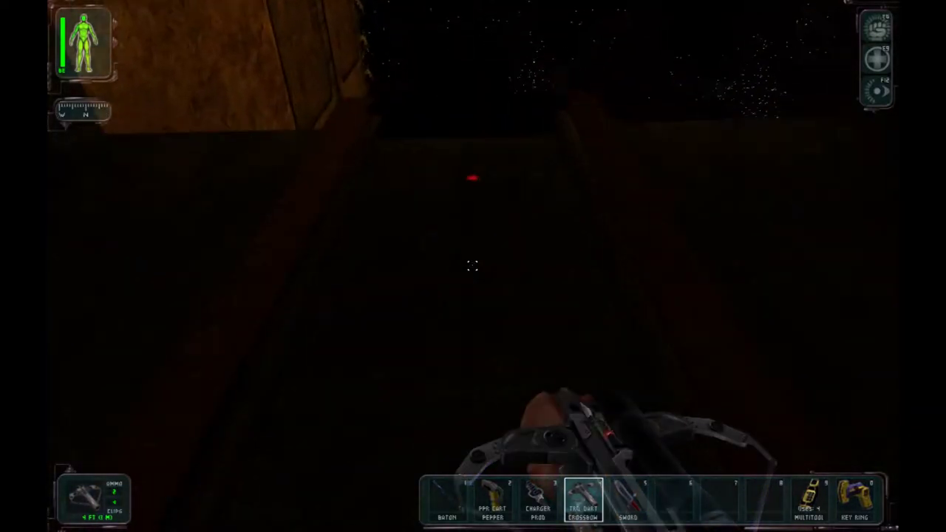
- Search the two unconscious MJ12 troopers along the wall and take their rockets
key("w")
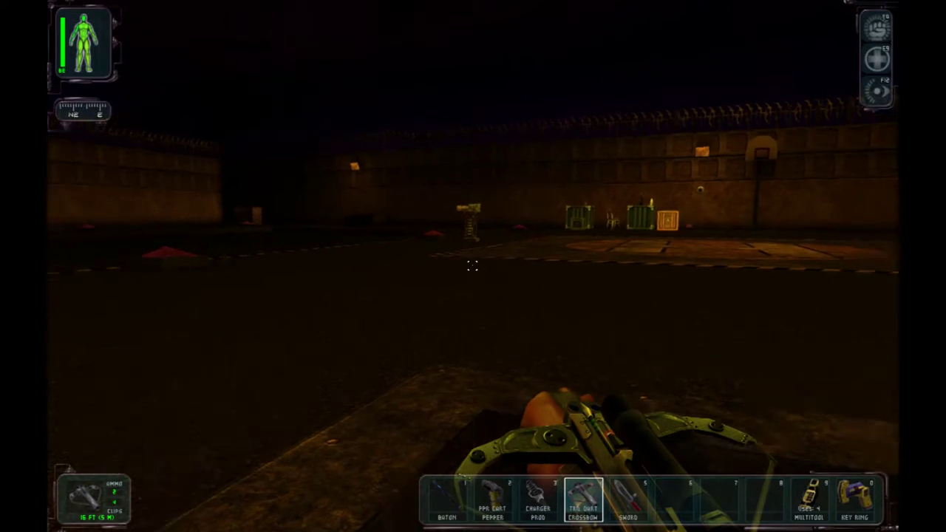
key("w")
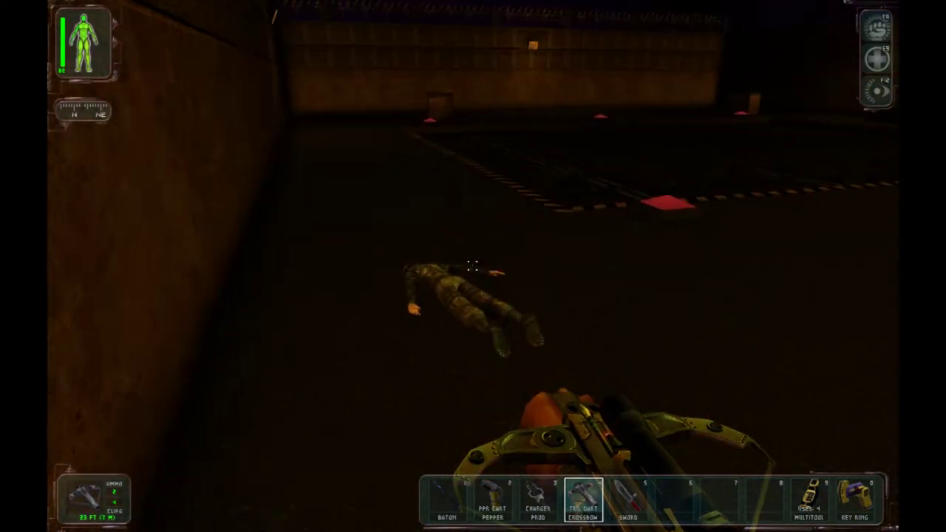
key("w")
right_click(473, 266)
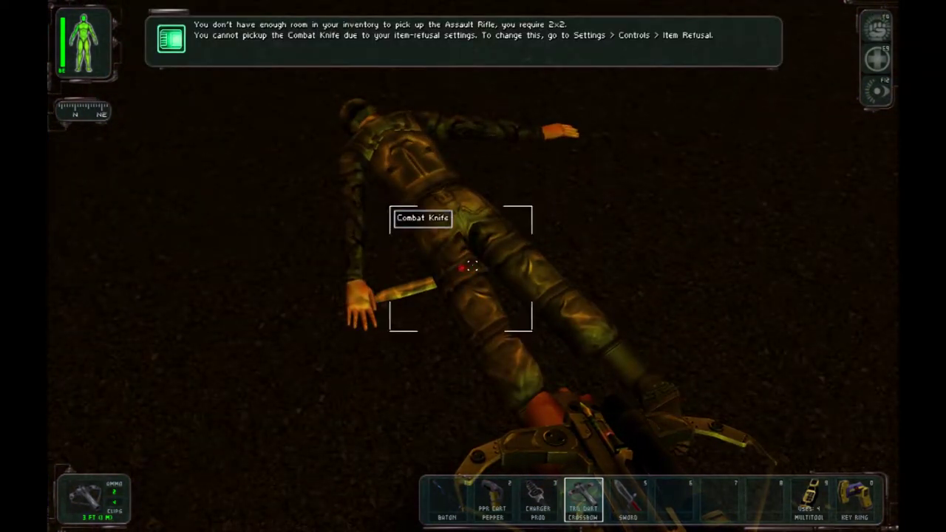
key("w")
right_click(473, 266)
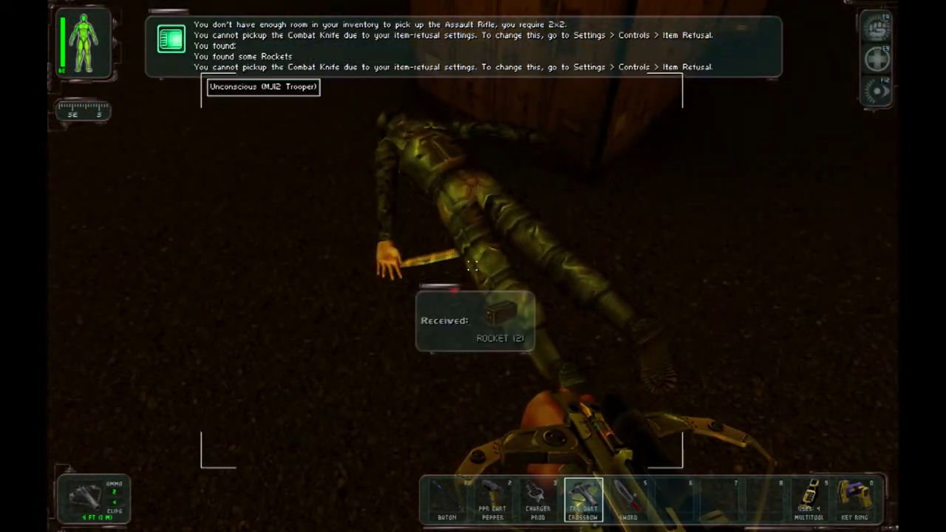
key("w")
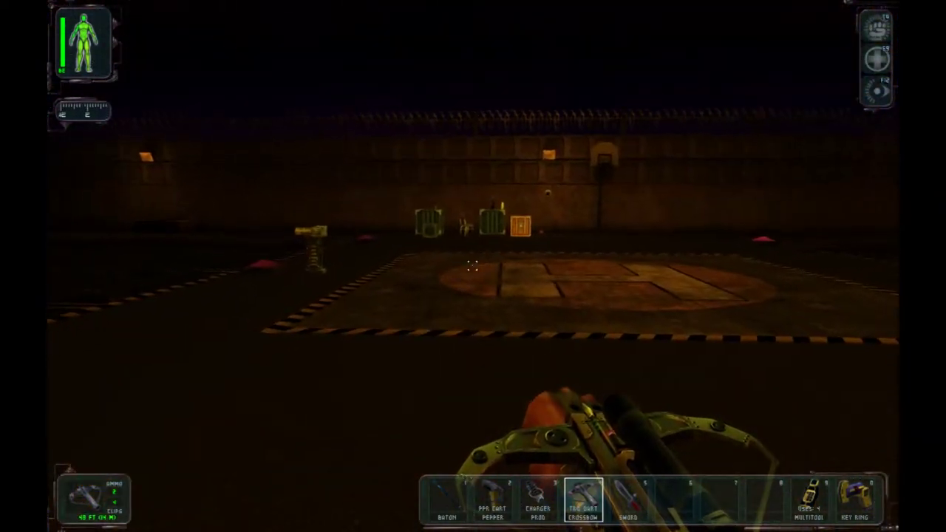
- Cross the helipad to the defense turret and start bypassing it with the multitool
key("w")
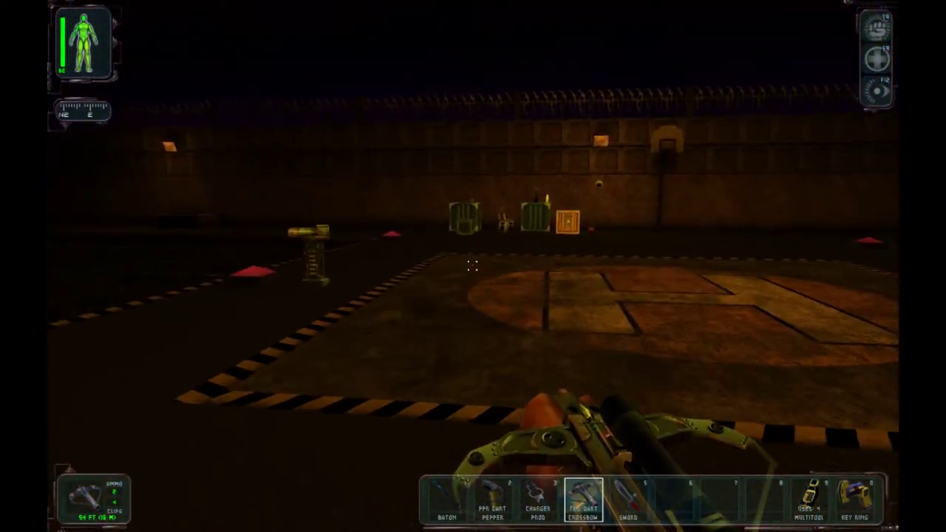
key("w")
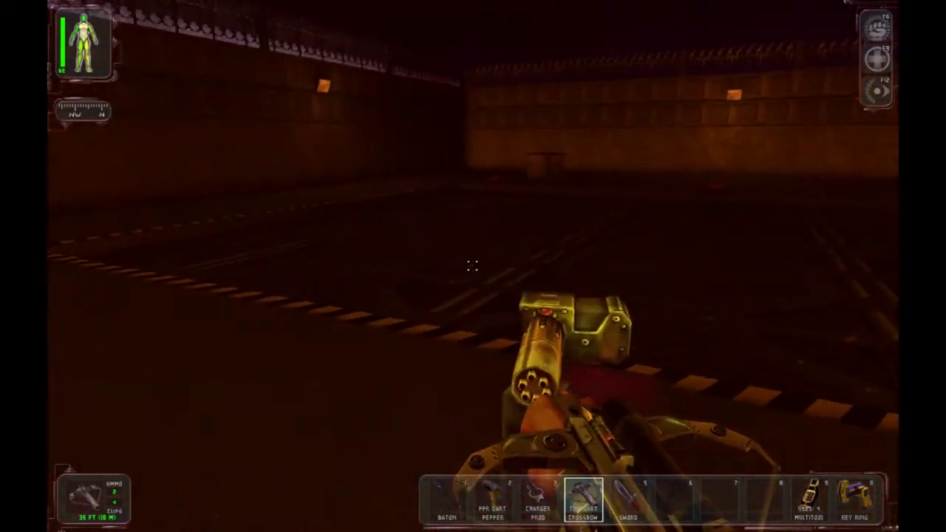
key("w")
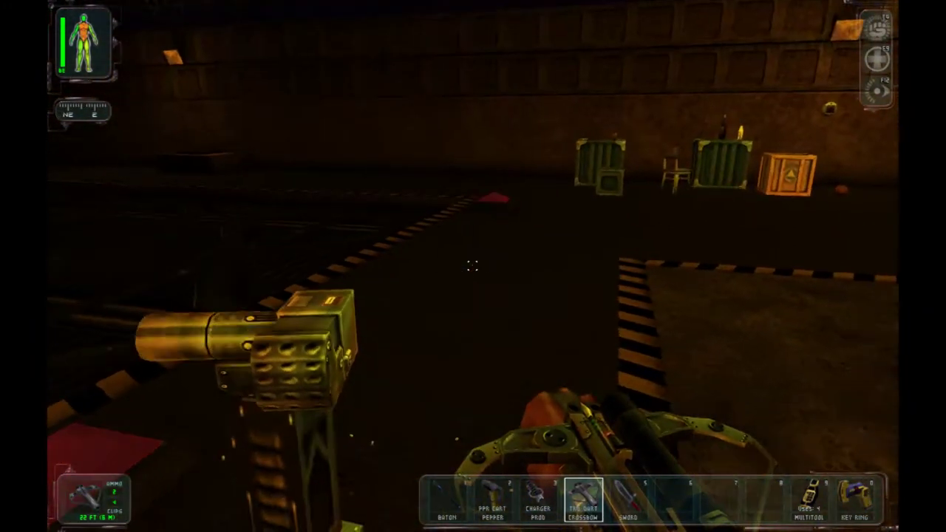
key("a")
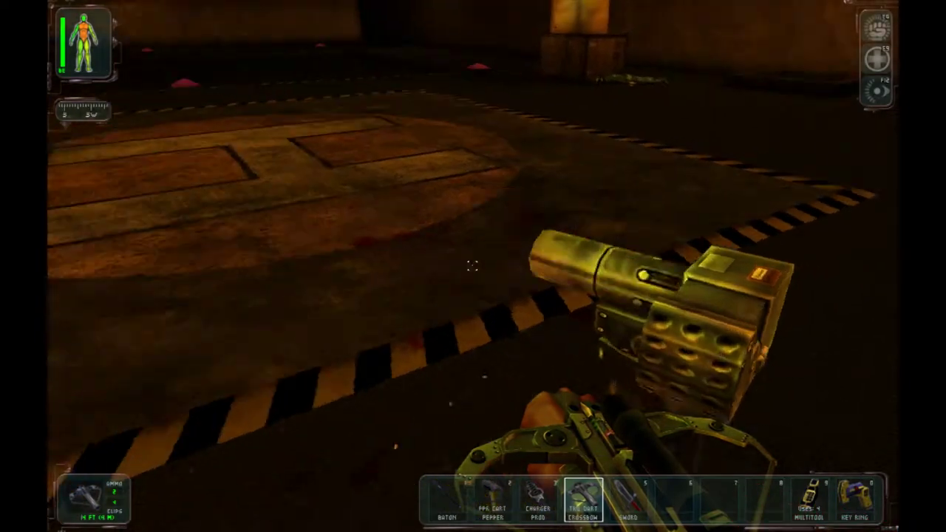
key("w")
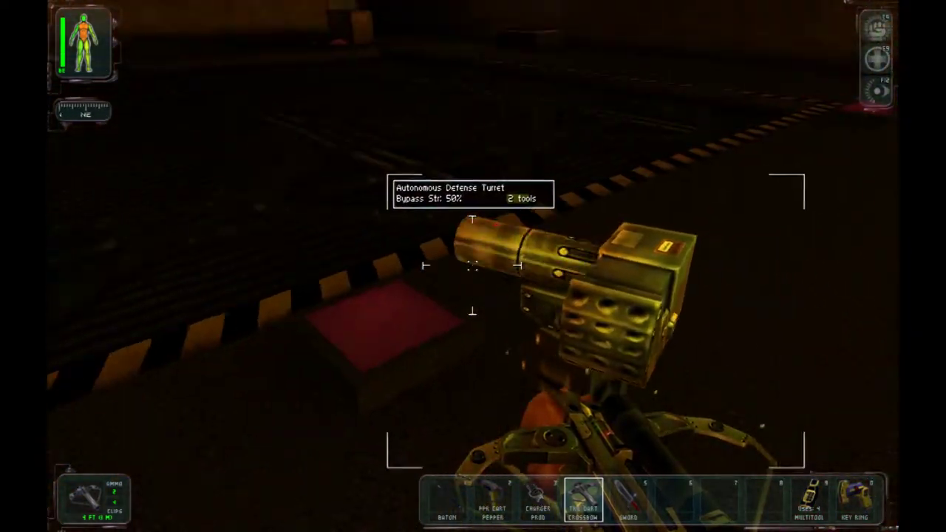
key("a")
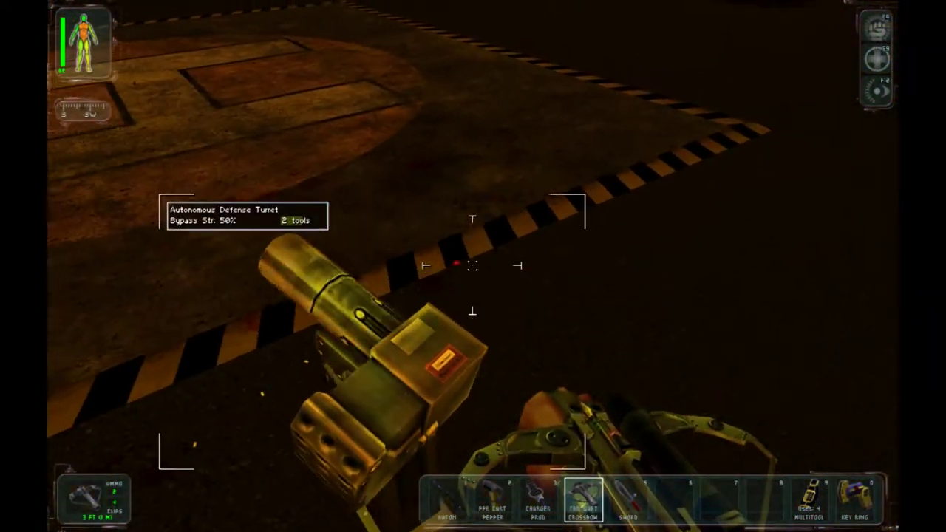
key("0")
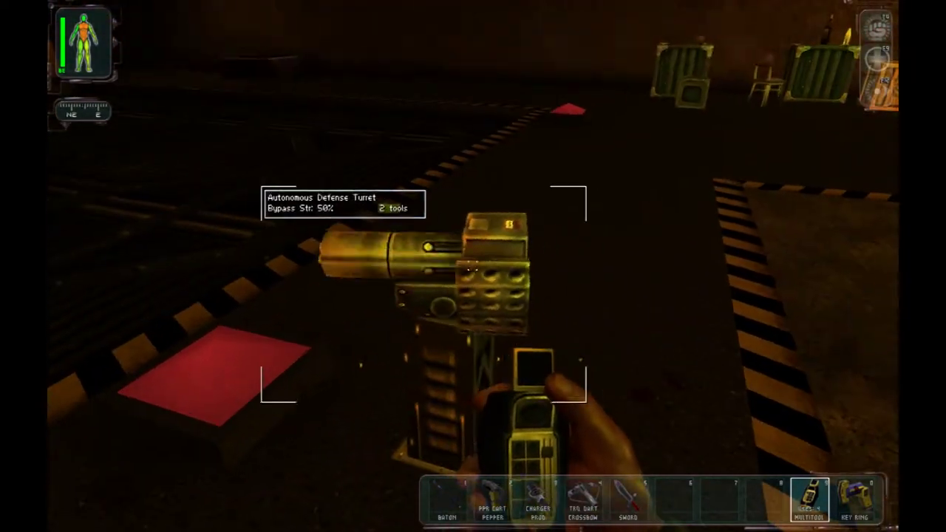
left_click(474, 266)
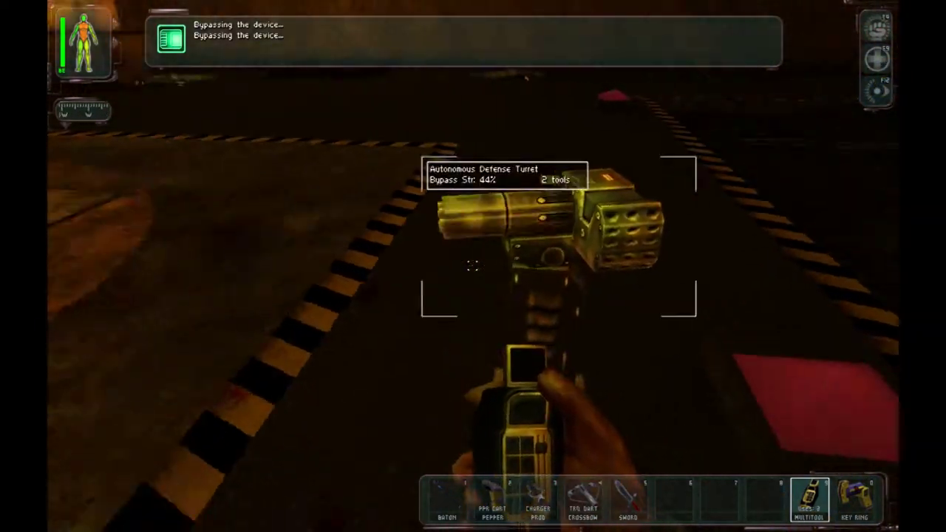
- Circle the turret and apply another multitool bypass, bringing it to 39%
key("a")
key("a")
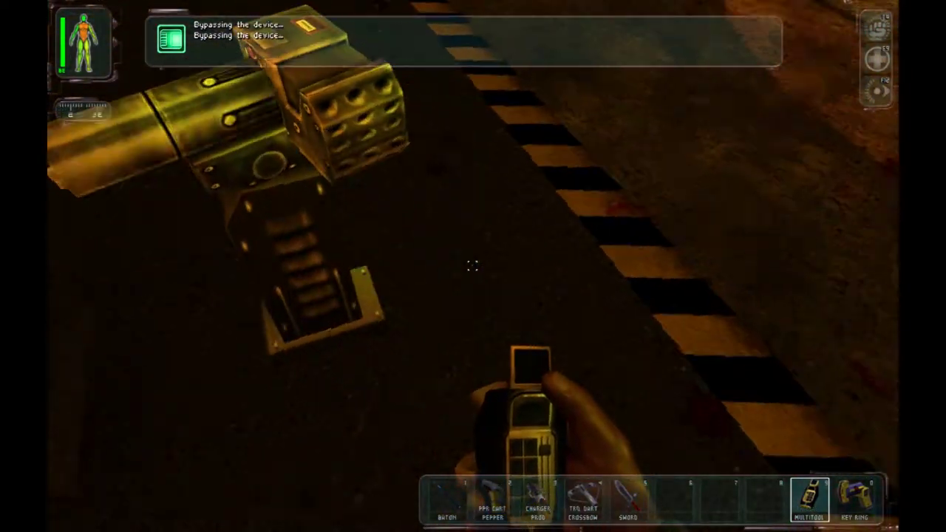
key("a")
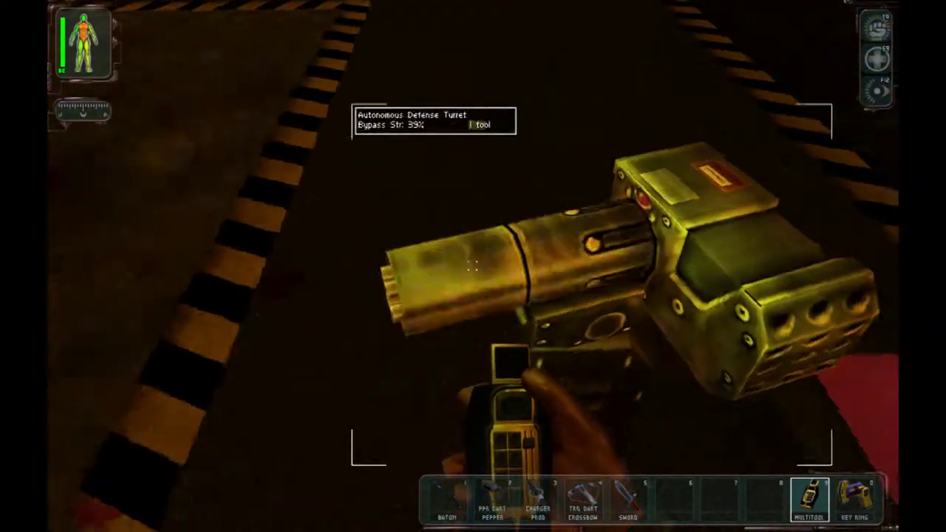
key("a")
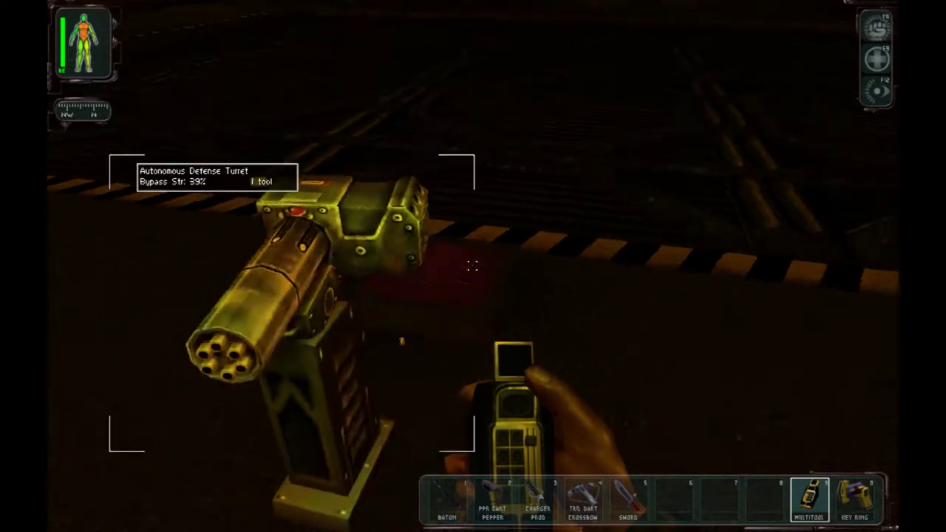
key("a")
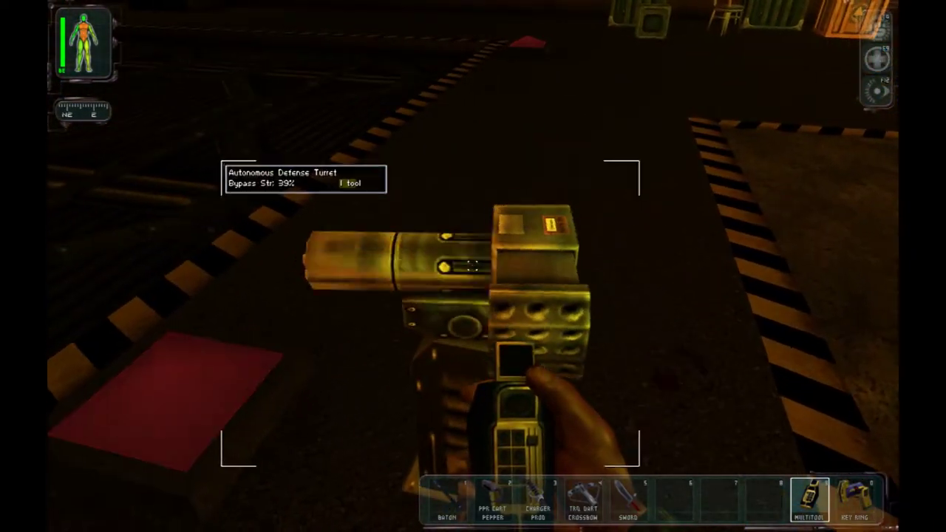
key("a")
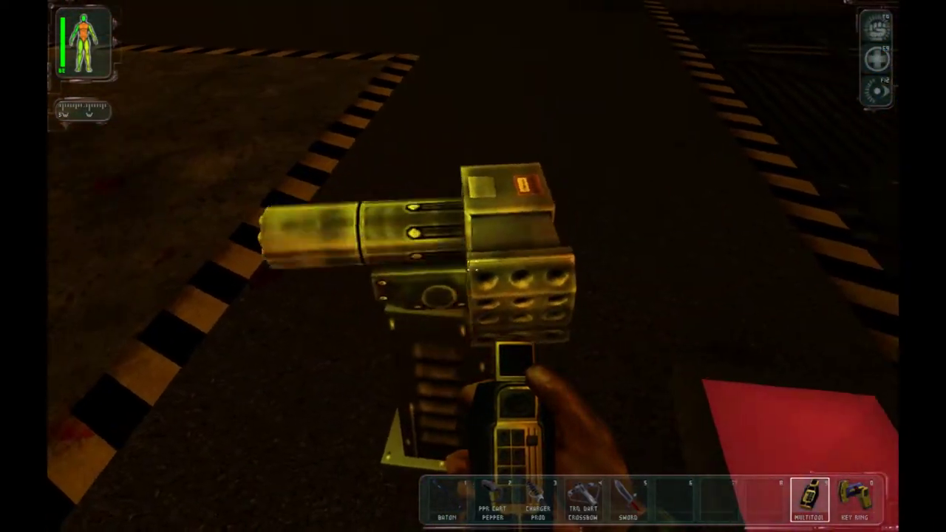
key("a")
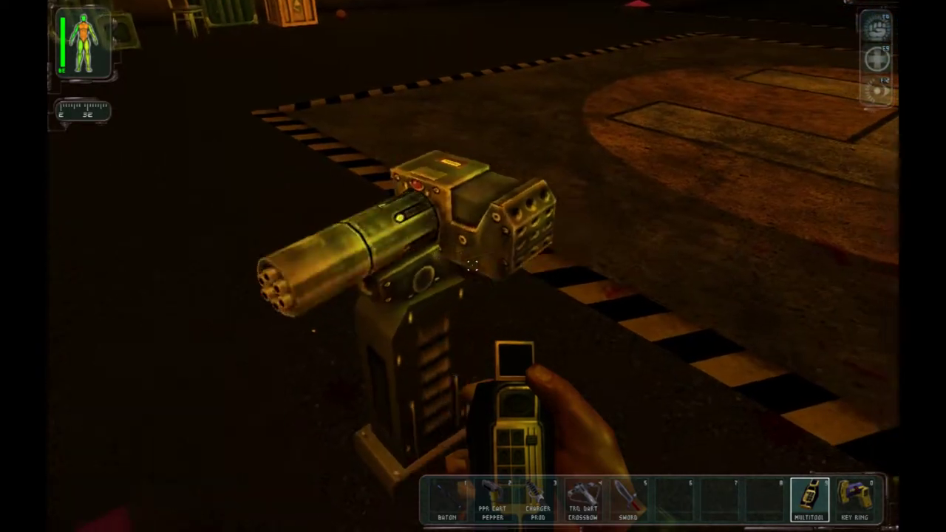
key("a")
left_click(474, 267)
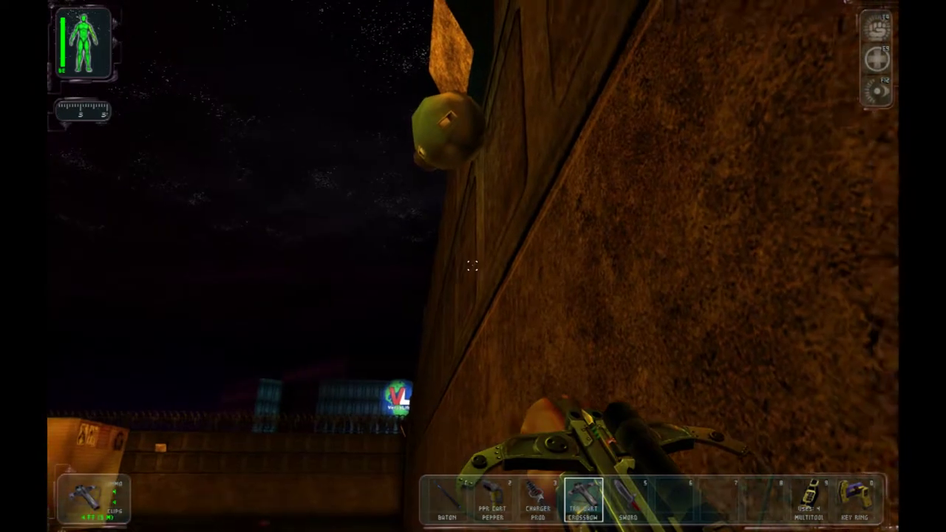
- Deactivate the wall surveillance camera with the multitool, then re-equip the crossbow
key("9")
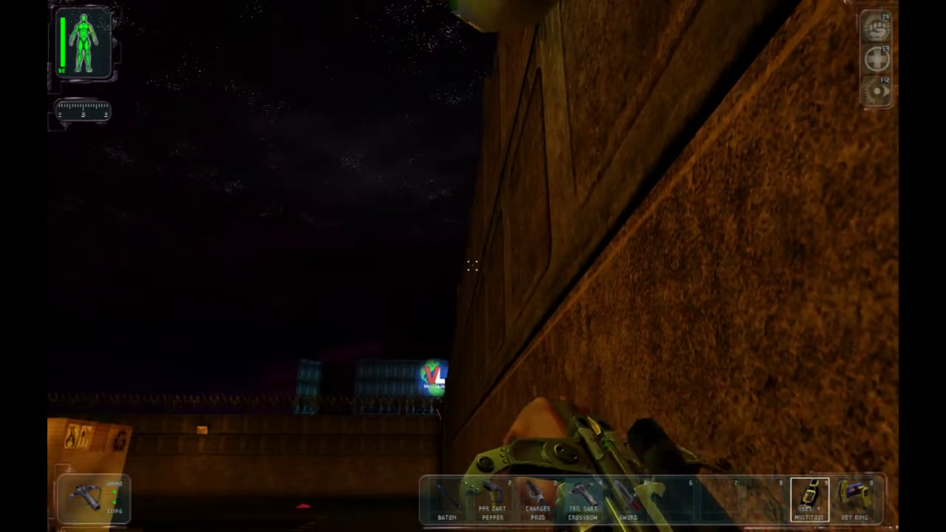
left_click(474, 266)
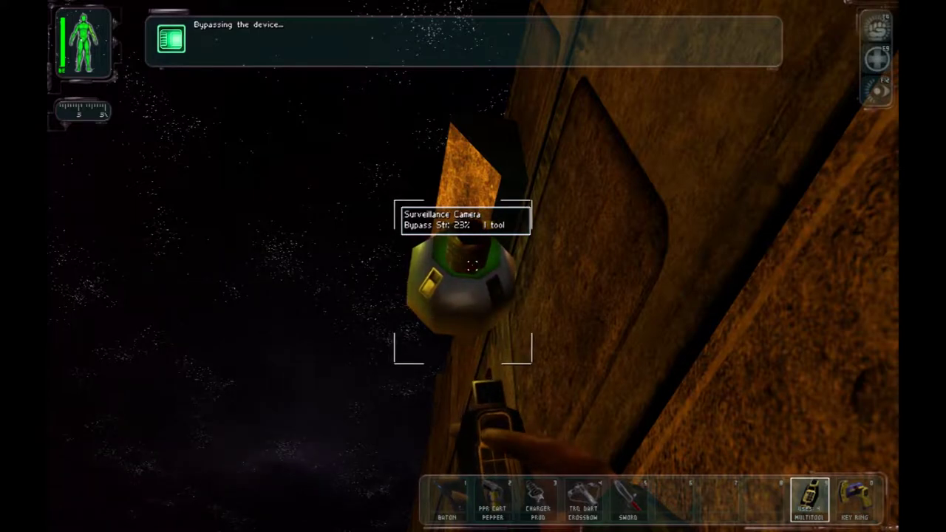
left_click(474, 266)
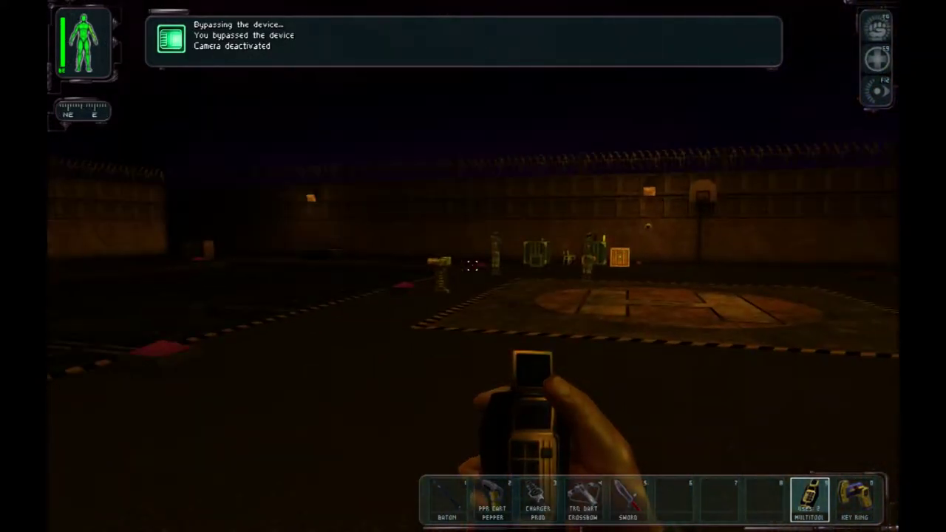
key("4")
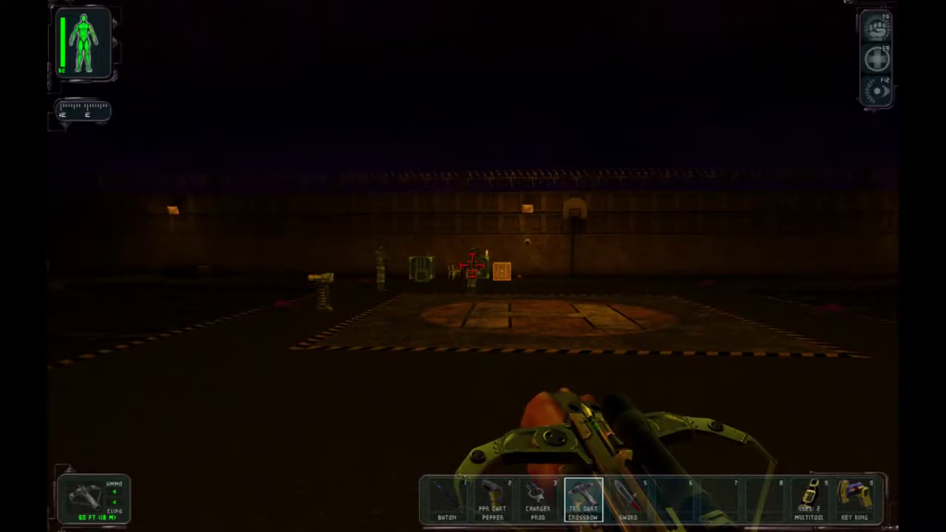
- Drop into the pit, run Regeneration until healed, then switch it off
key("w")
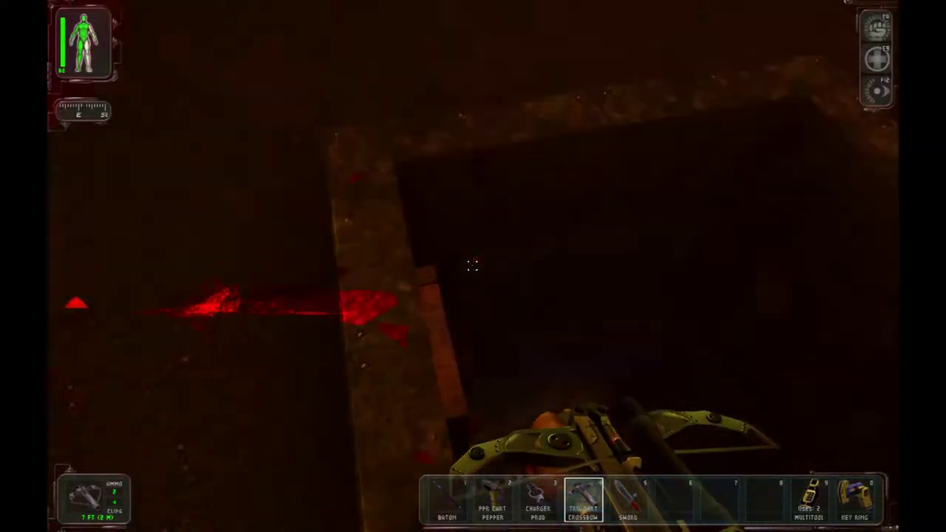
key("w")
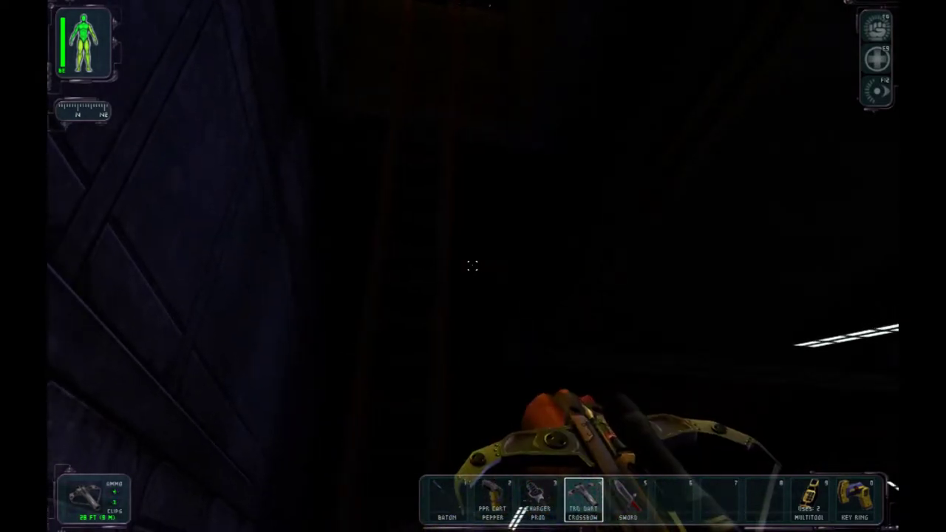
key("F11")
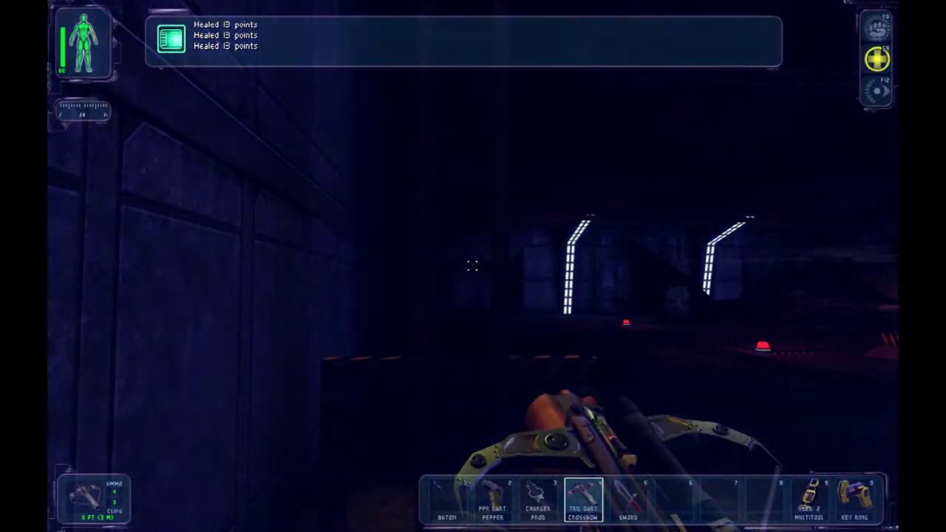
key("w")
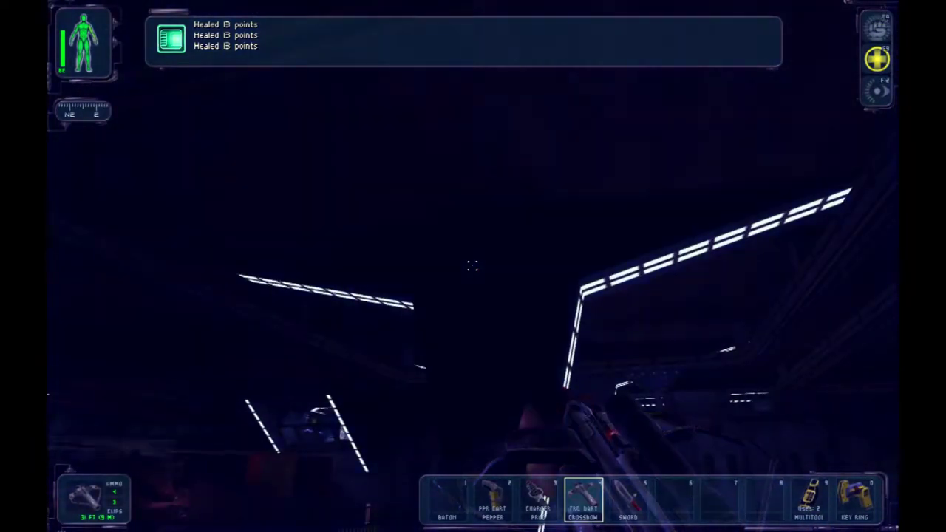
key("w")
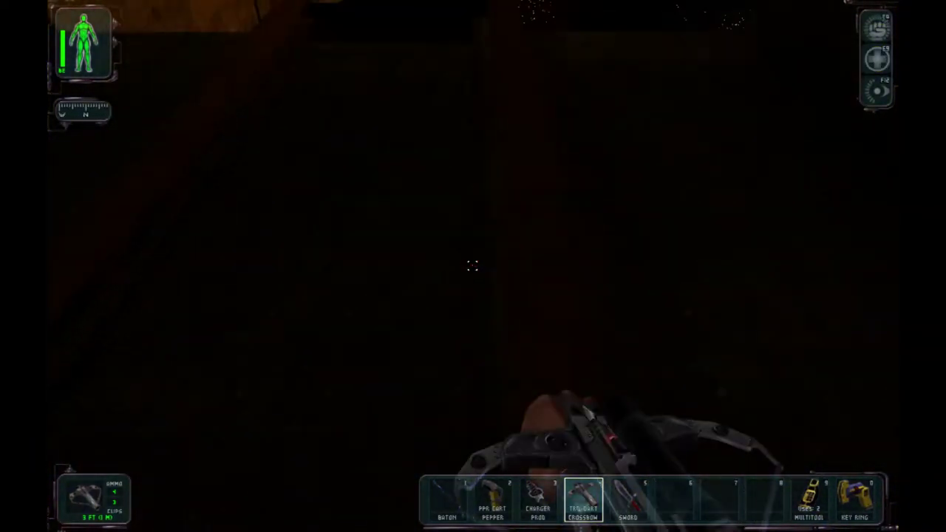
- Search the two unconscious troopers across the yard for rockets
key("w")
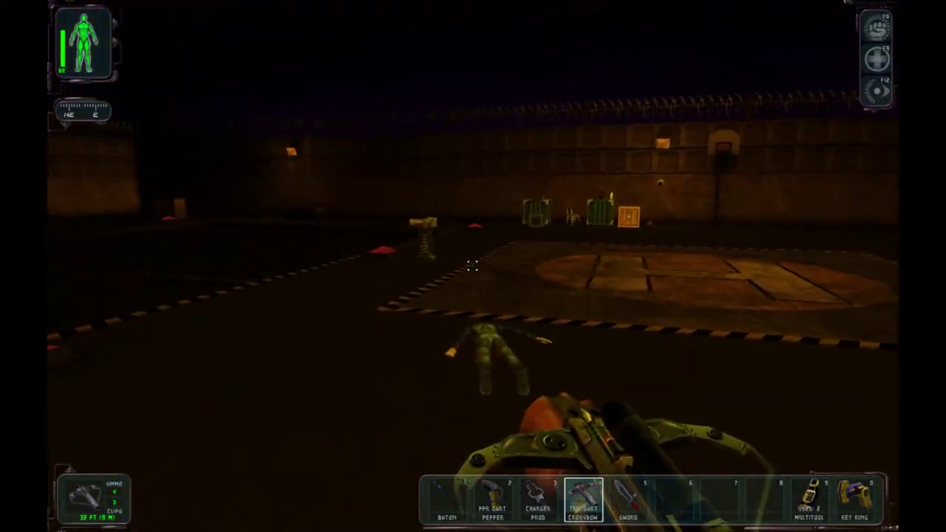
key("w")
right_click(473, 266)
key("w")
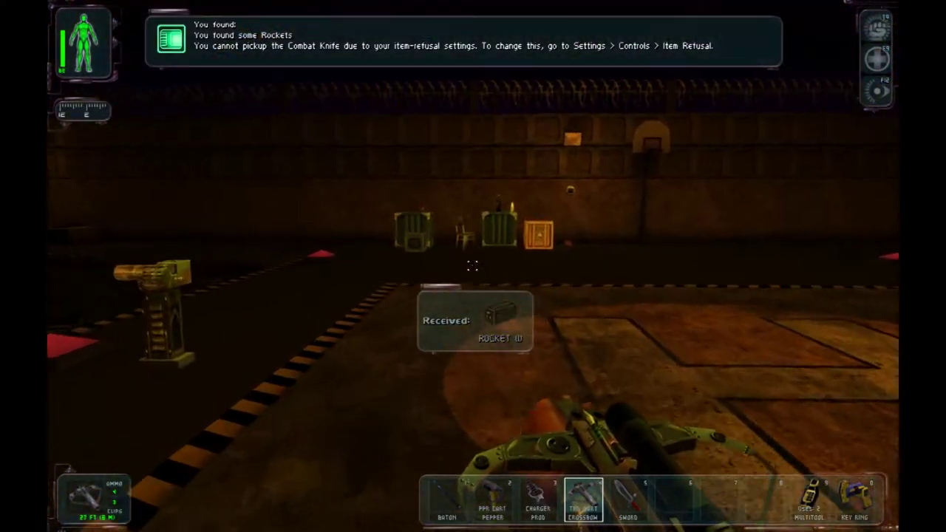
key("w")
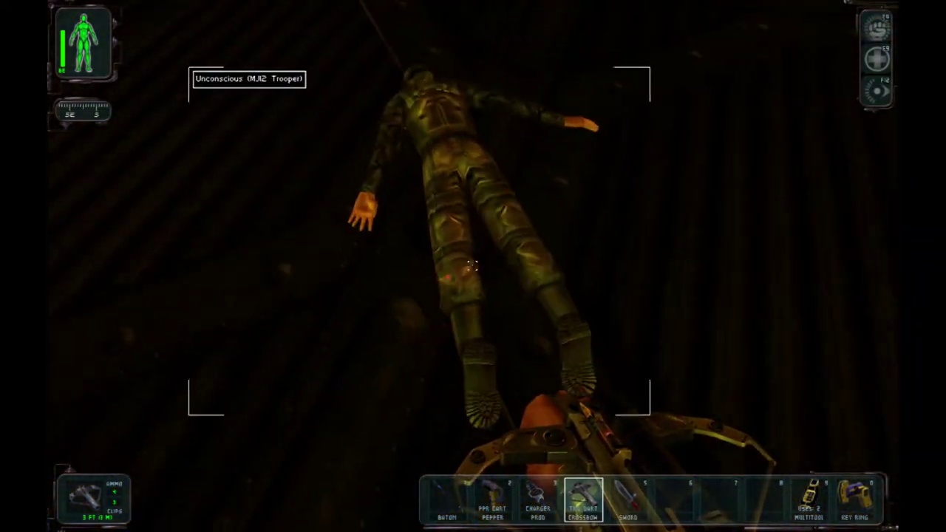
right_click(473, 266)
- Switch to the baton and smash the wooden supply crate
key("w")
key("w")
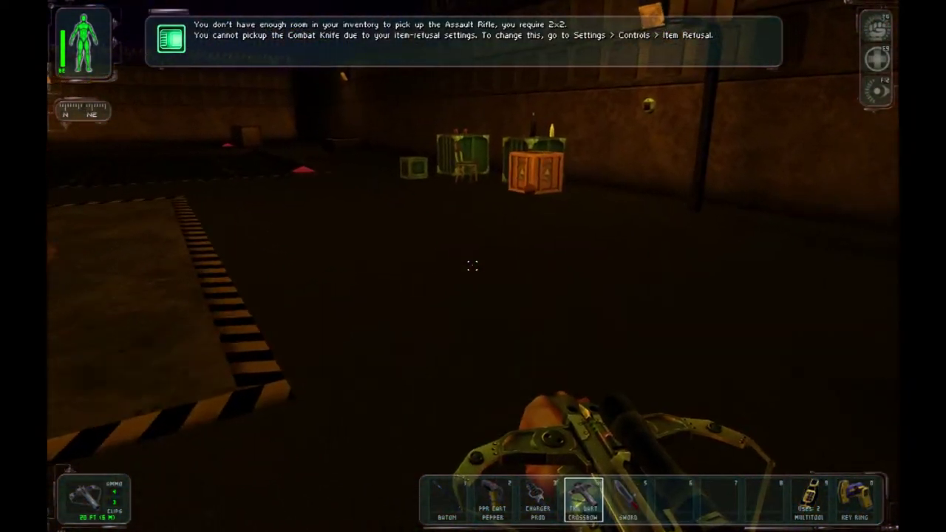
key("1")
key("w")
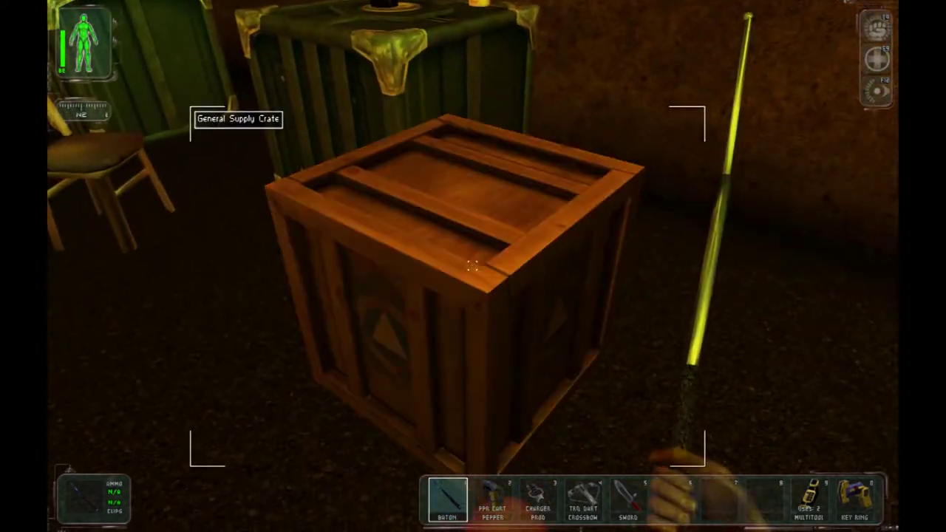
left_click(473, 266)
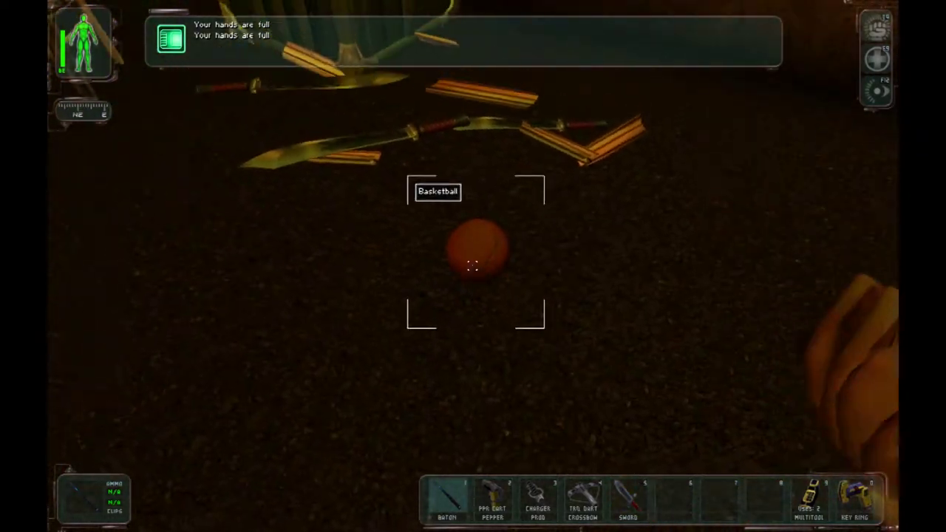
- Throw the basketball at the hoop, move a small crate, and try taking the soda
right_click(473, 266)
right_click(473, 266)
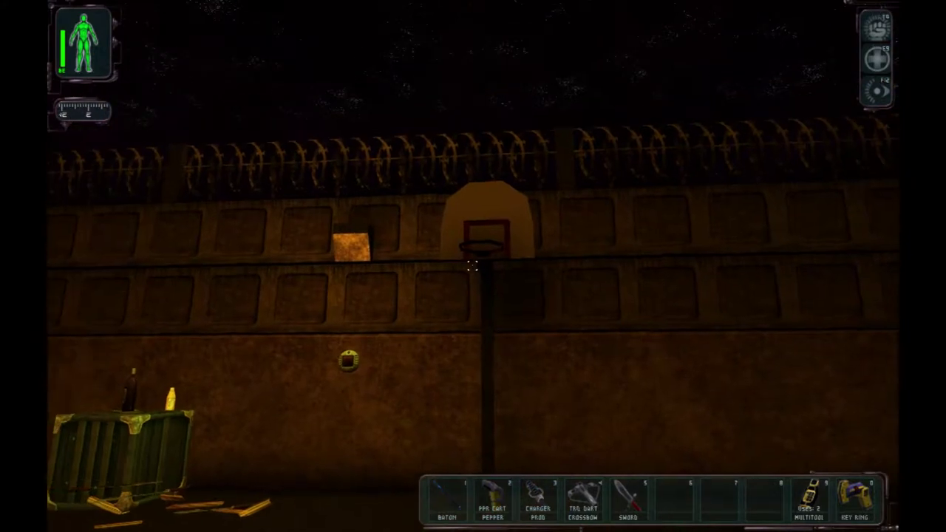
right_click(473, 266)
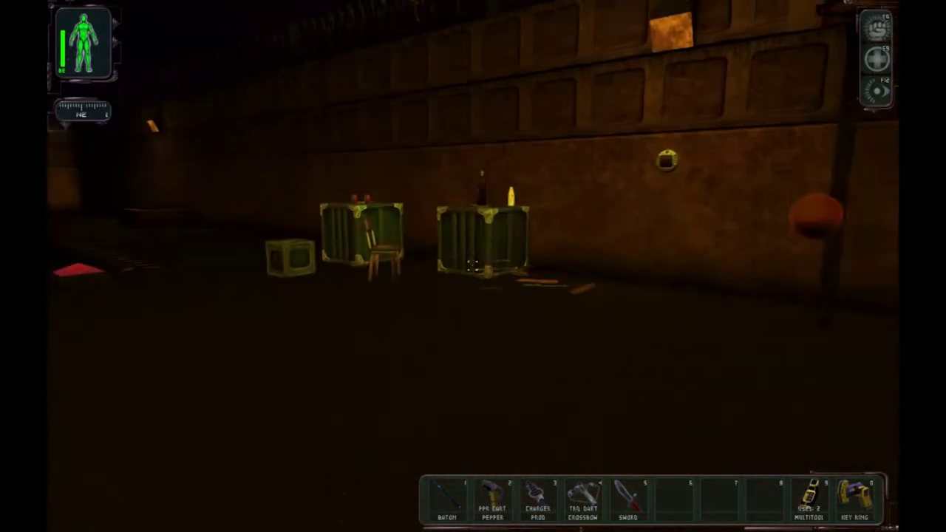
key("w")
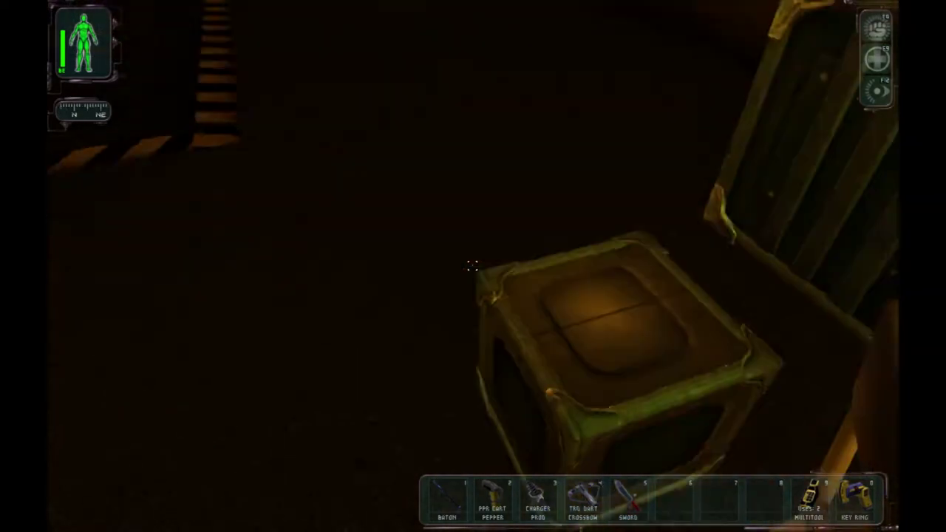
right_click(473, 266)
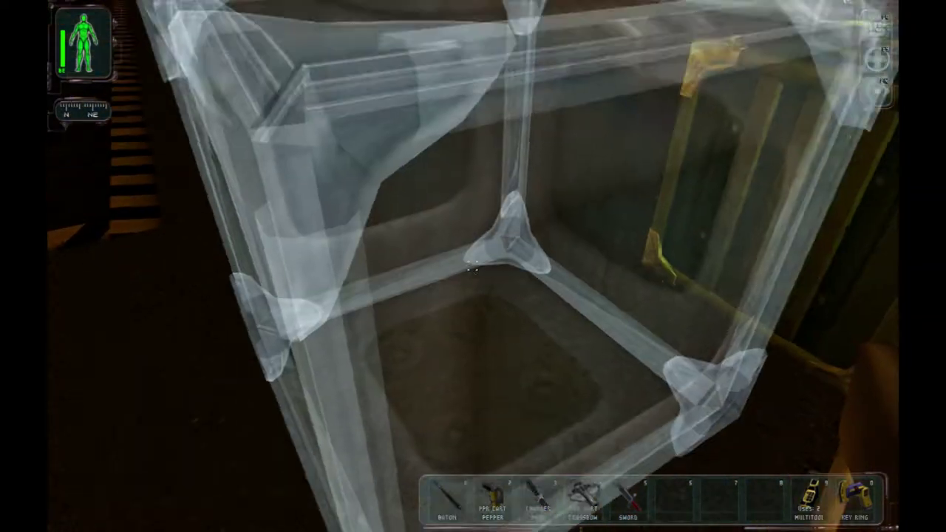
right_click(474, 267)
right_click(473, 266)
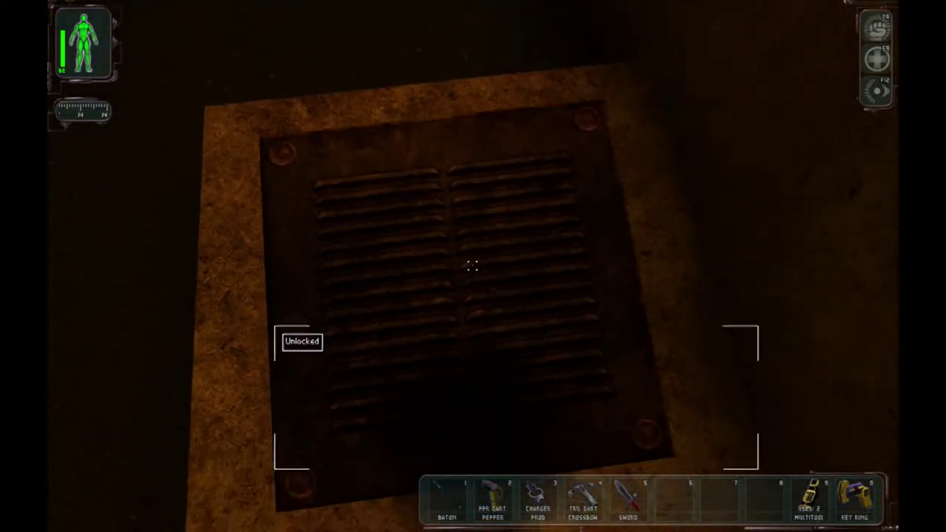
- Open the floor vent grate and try the NanoKey ring on two locked lockers
right_click(473, 266)
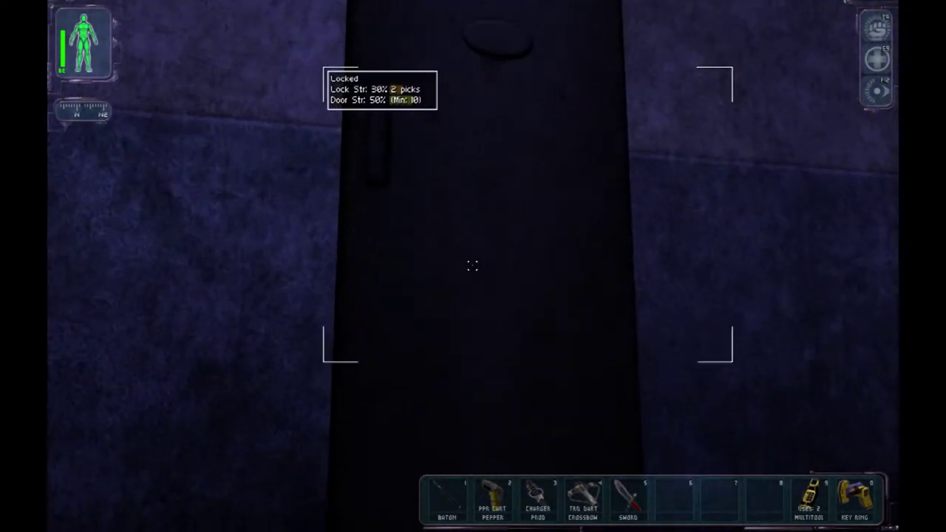
right_click(473, 266)
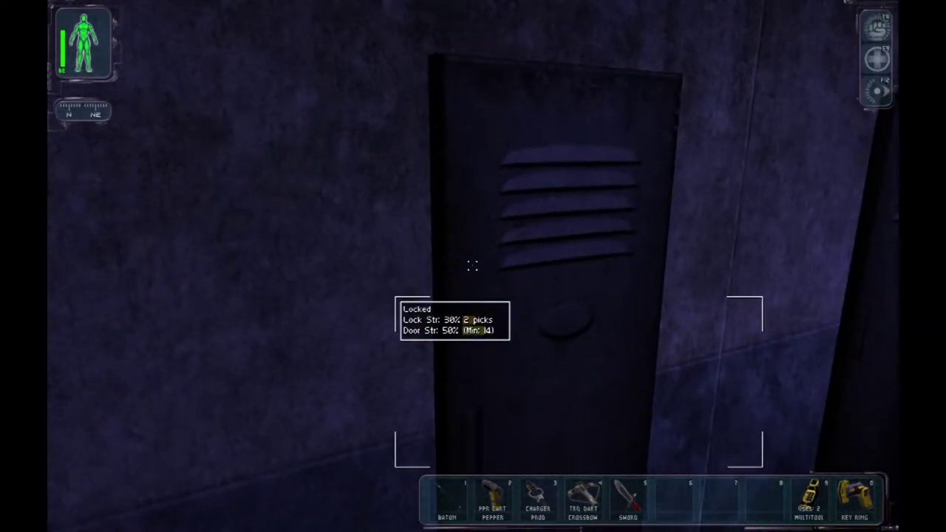
right_click(473, 267)
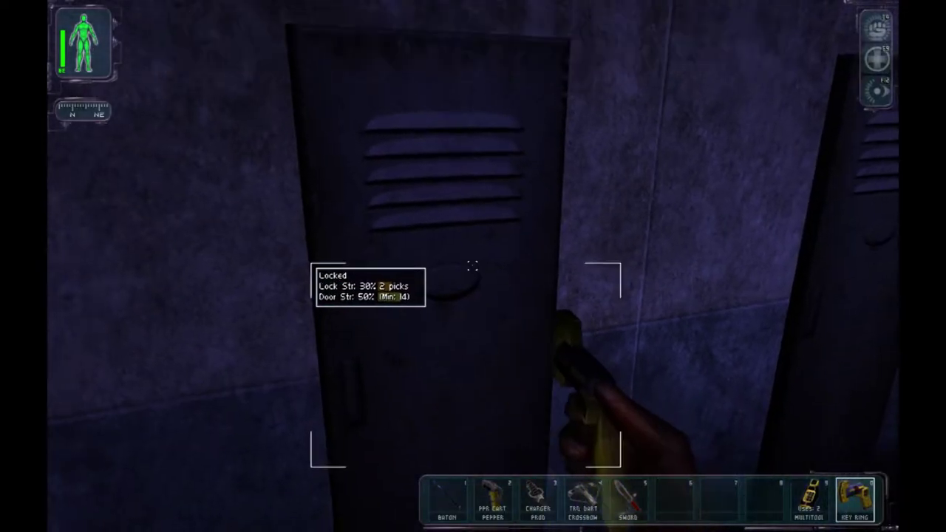
left_click(473, 266)
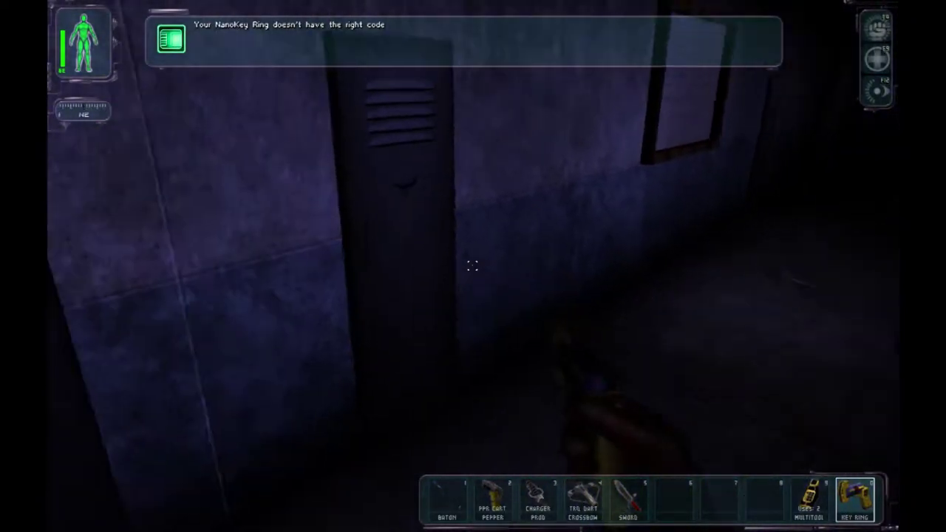
left_click(473, 267)
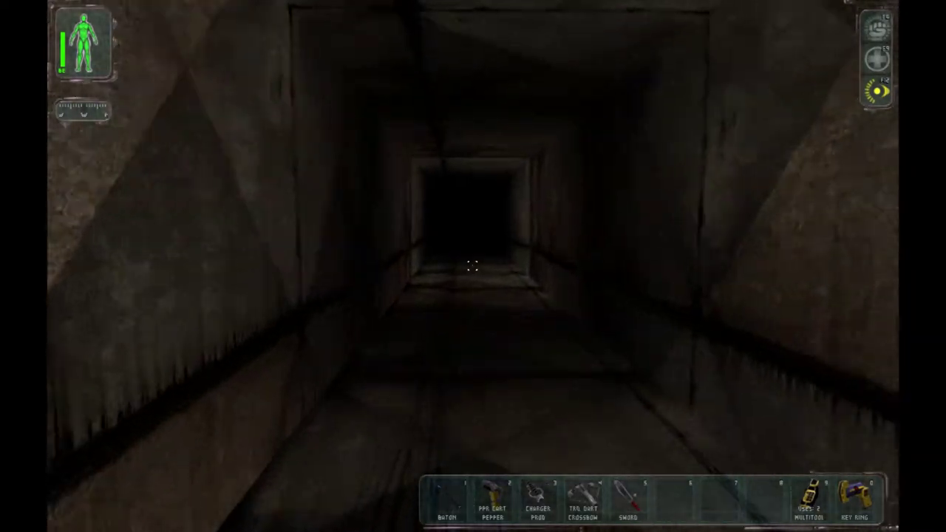
- Crawl deeper into the vent past the red light, switching off the augmented light
key("w")
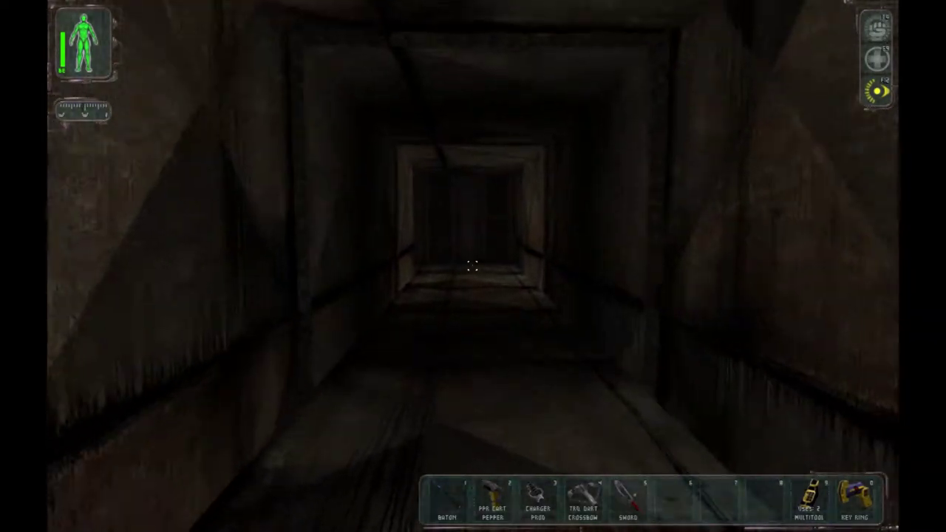
key("w")
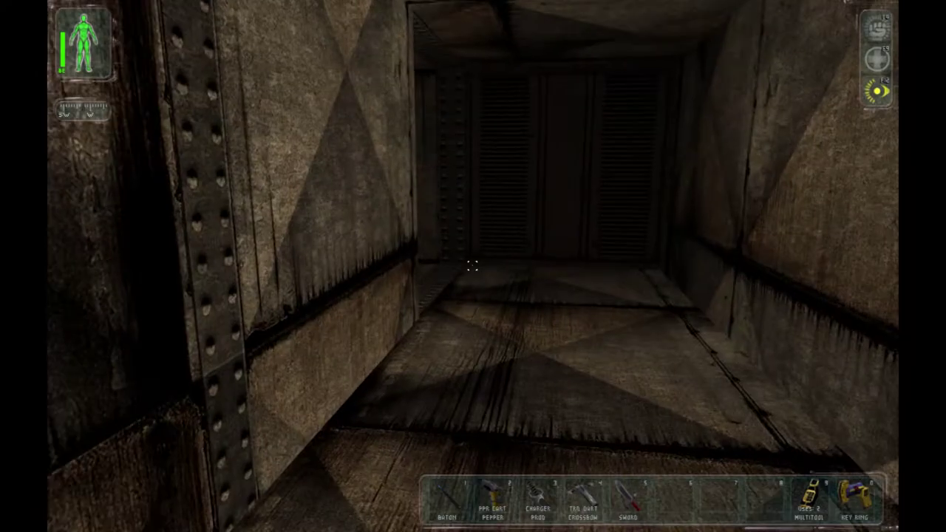
key("w")
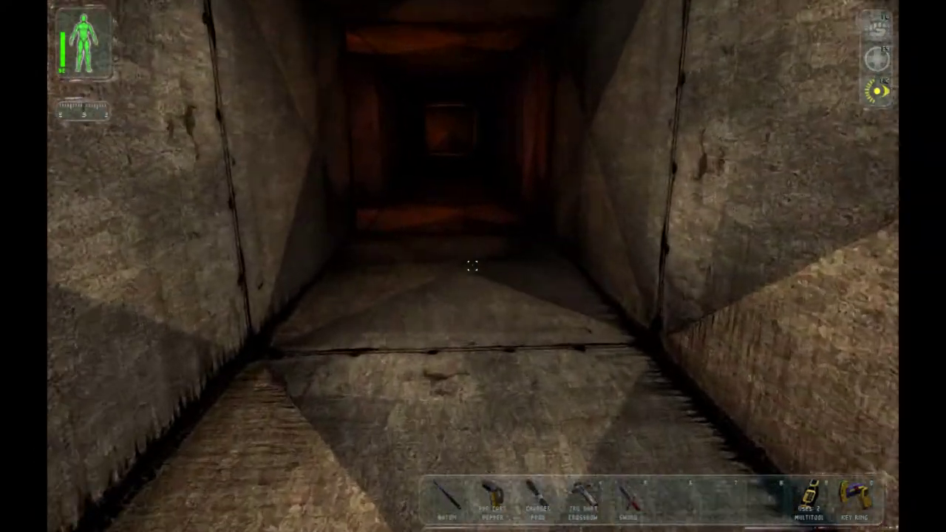
key("F12")
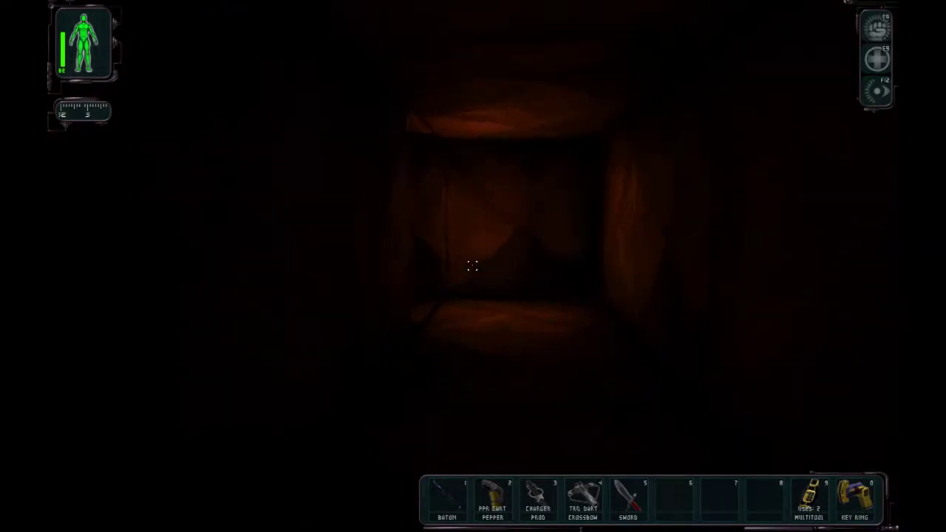
key("w")
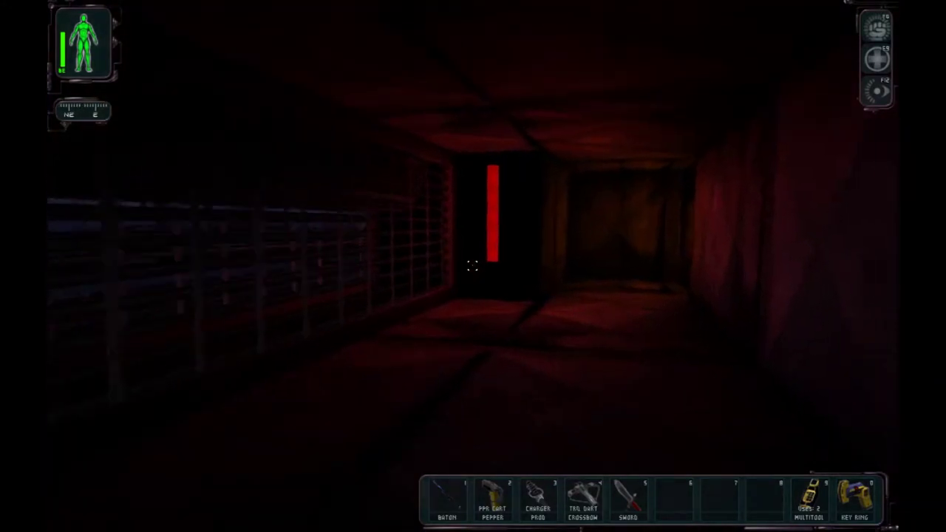
key("w")
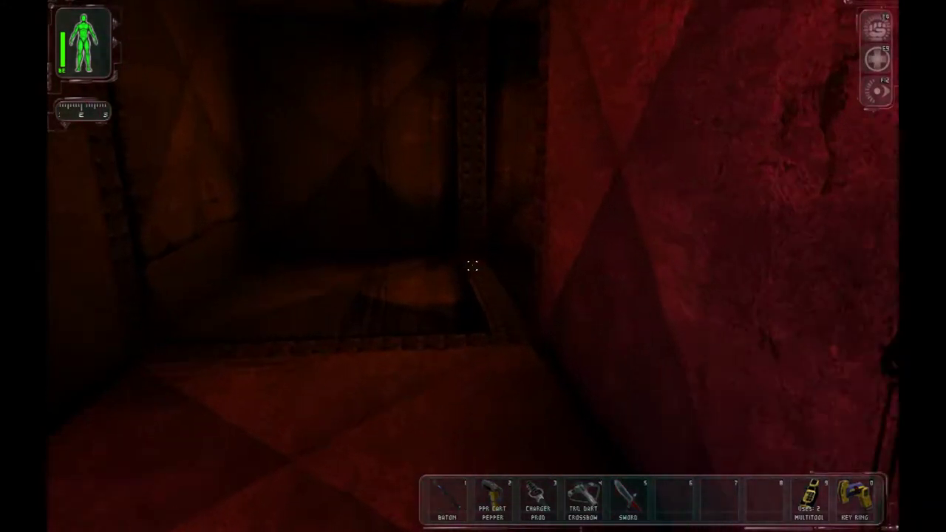
- Follow the dark metal corridors and narrow shafts to the riveted crate wall
key("w")
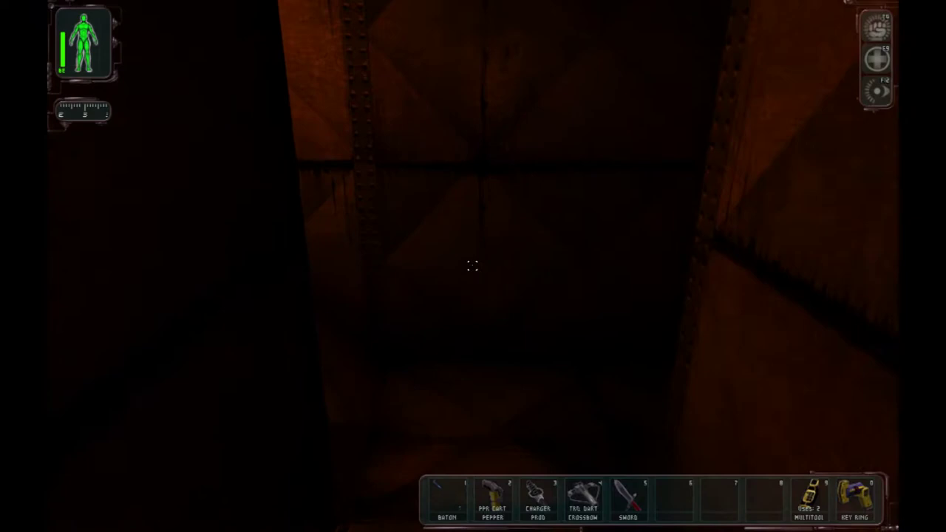
key("w")
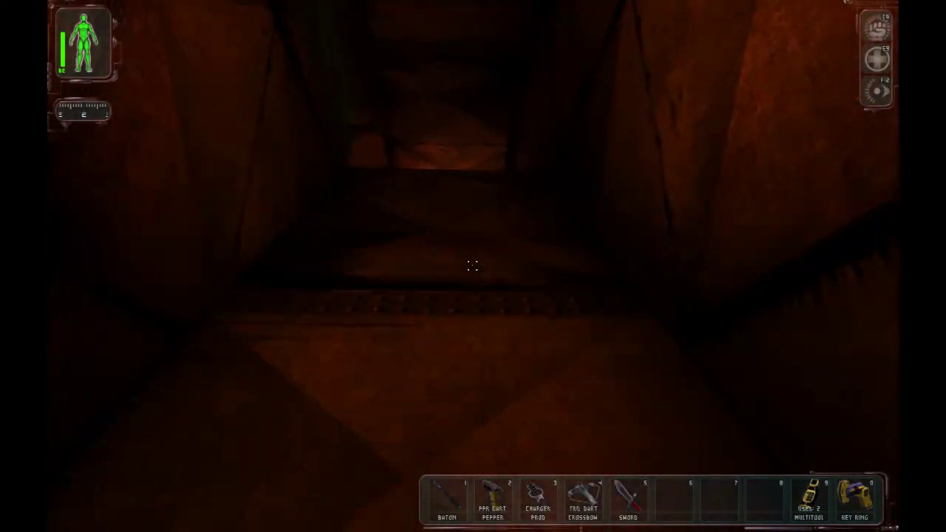
key("w")
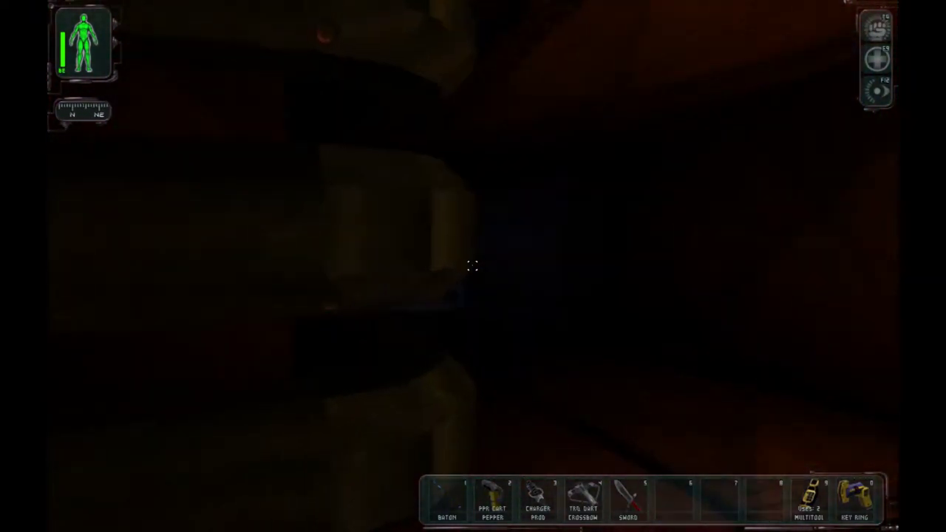
key("w")
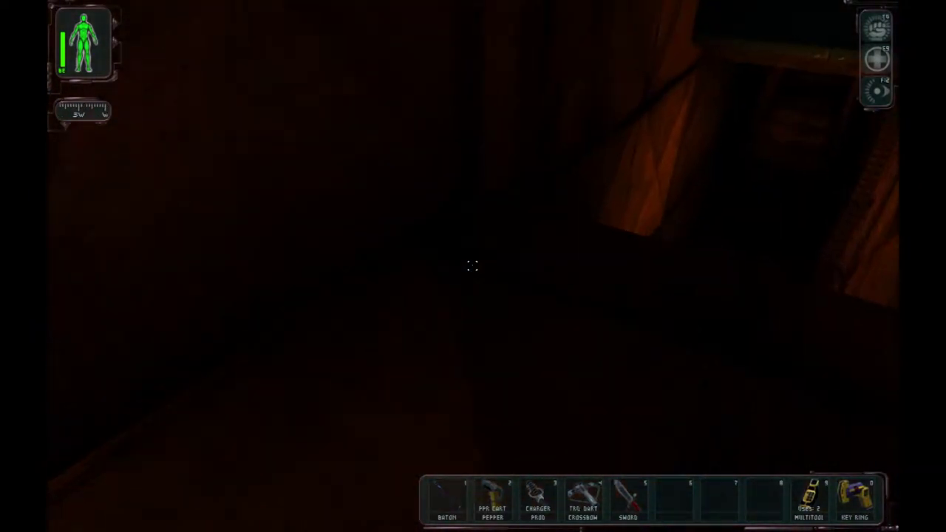
key("w")
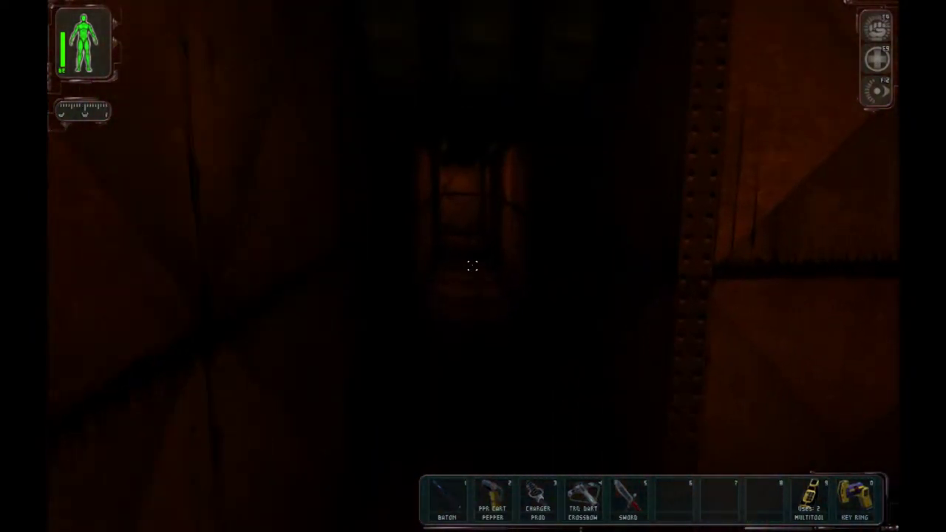
key("w")
key("w")
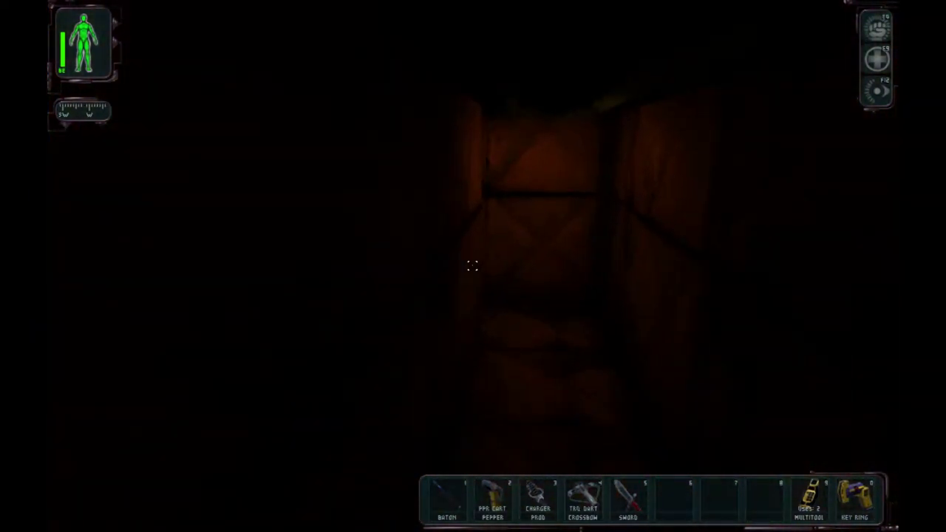
key("w")
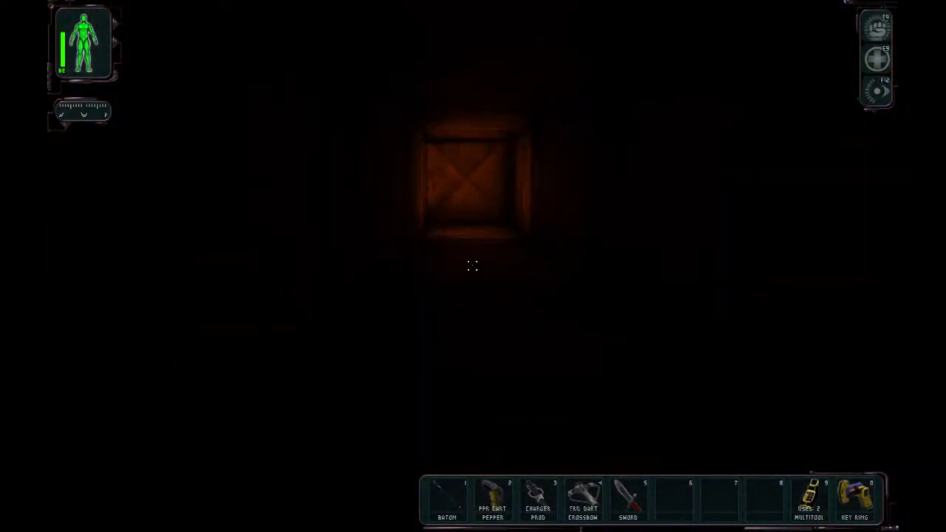
key("w")
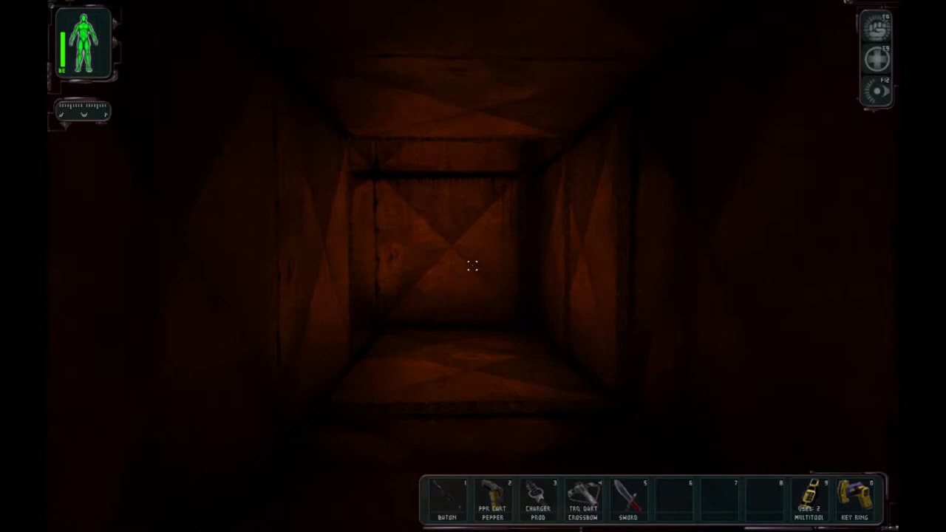
key("w")
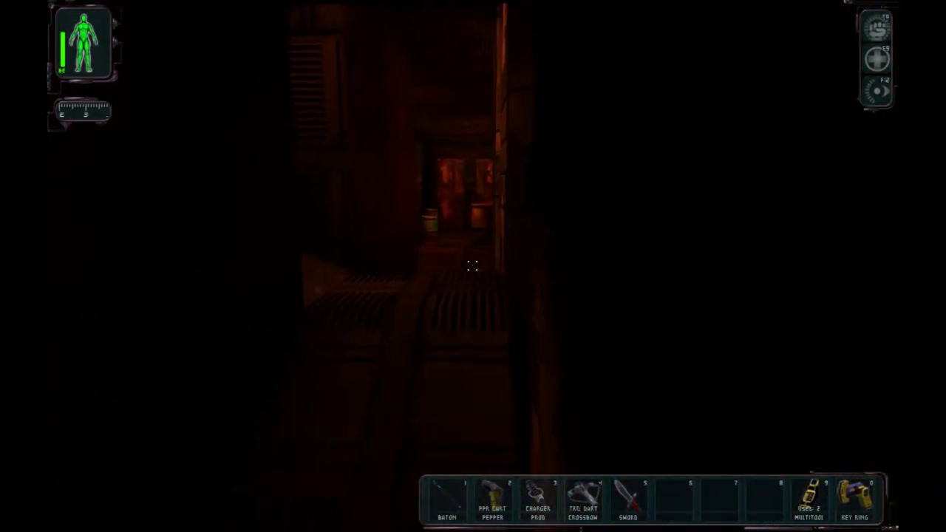
- Walk through the barrel corridor past the keypad, crates 1 and 3, and up the ramp
key("w")
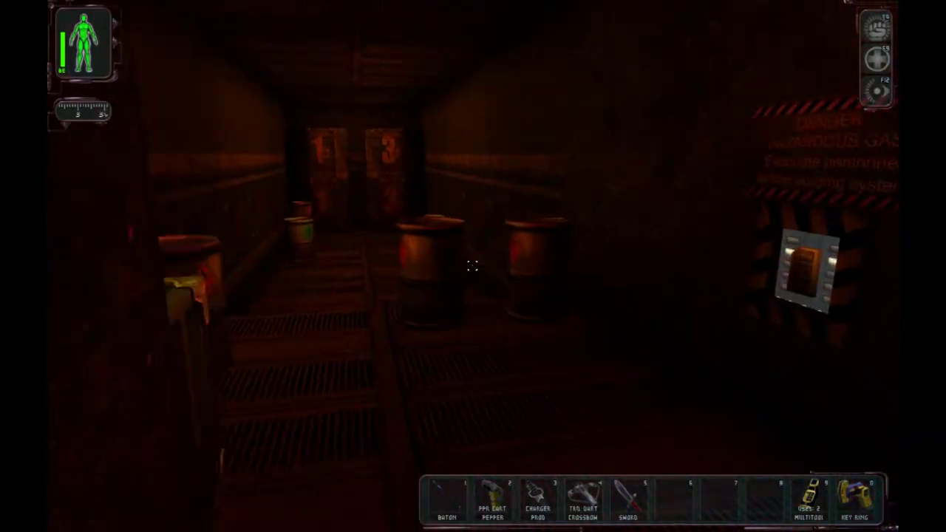
key("w")
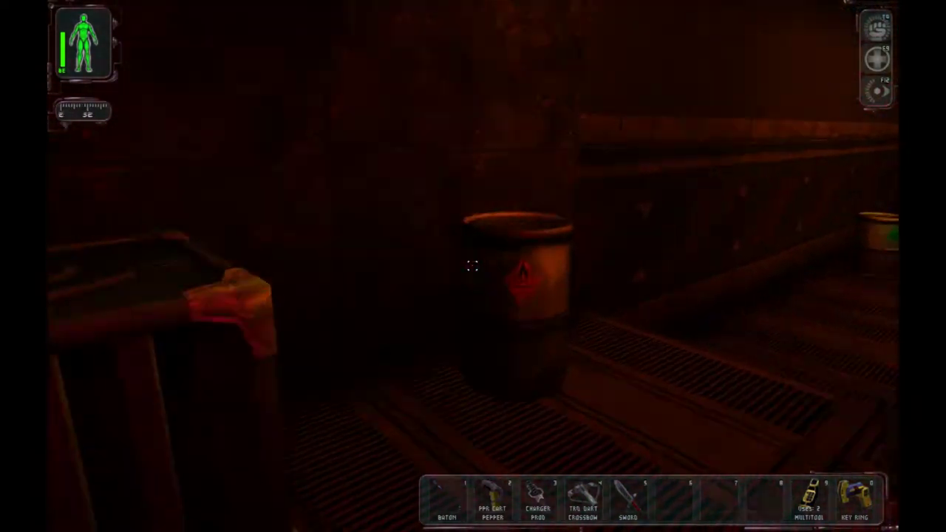
key("w")
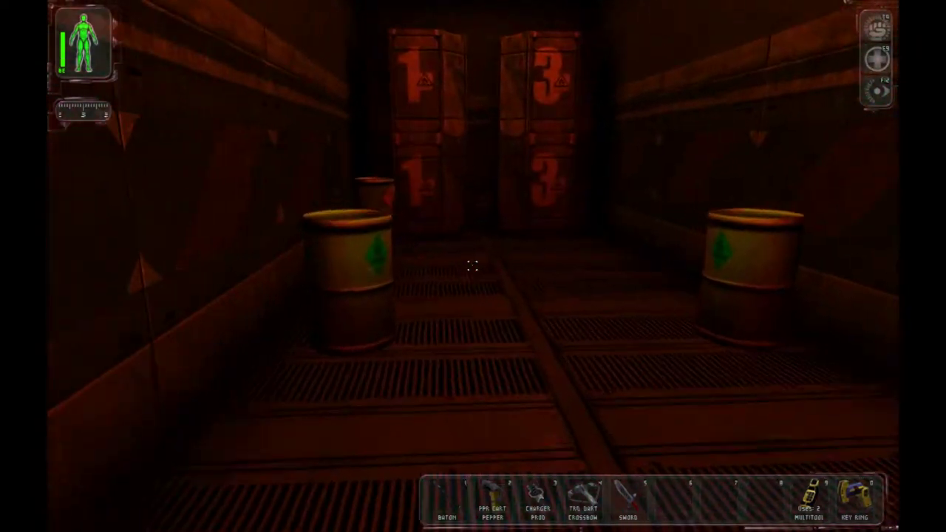
key("w")
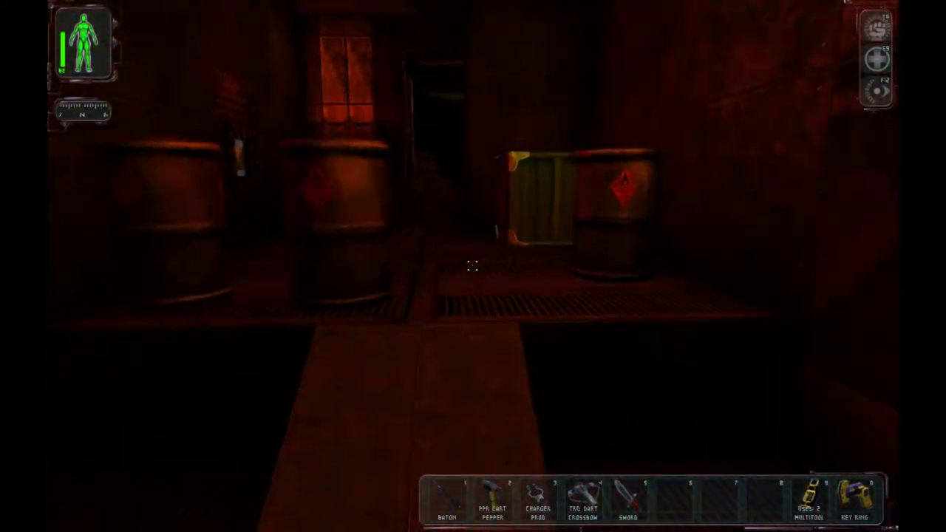
key("w")
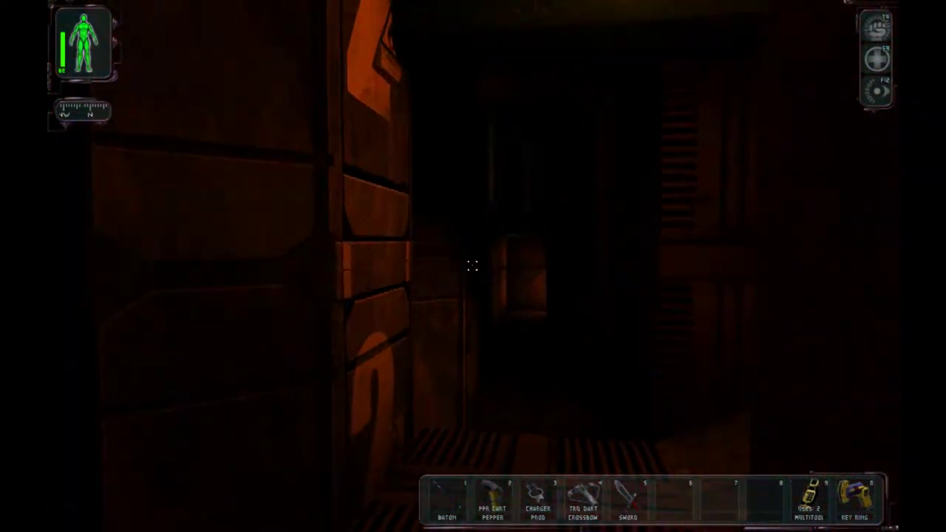
key("w")
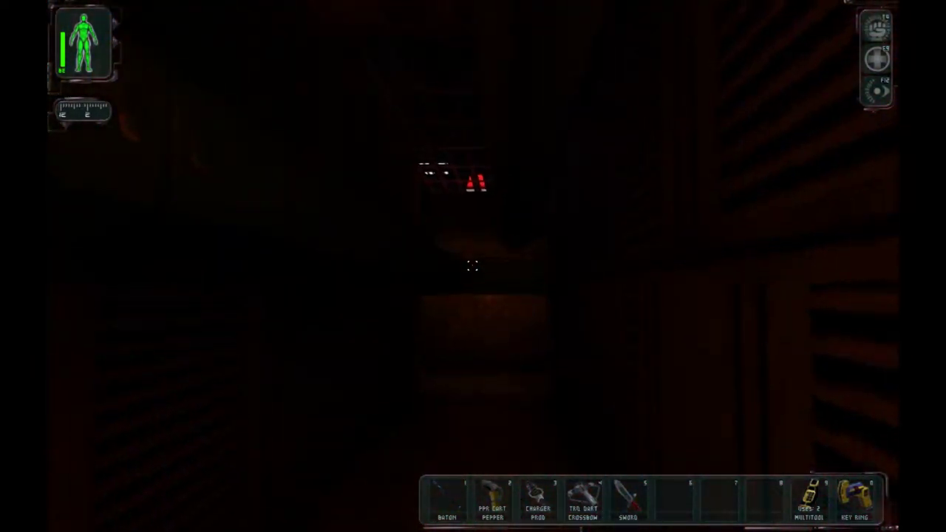
- Traverse the dark corridor into the room with the MACHINES door
key("w")
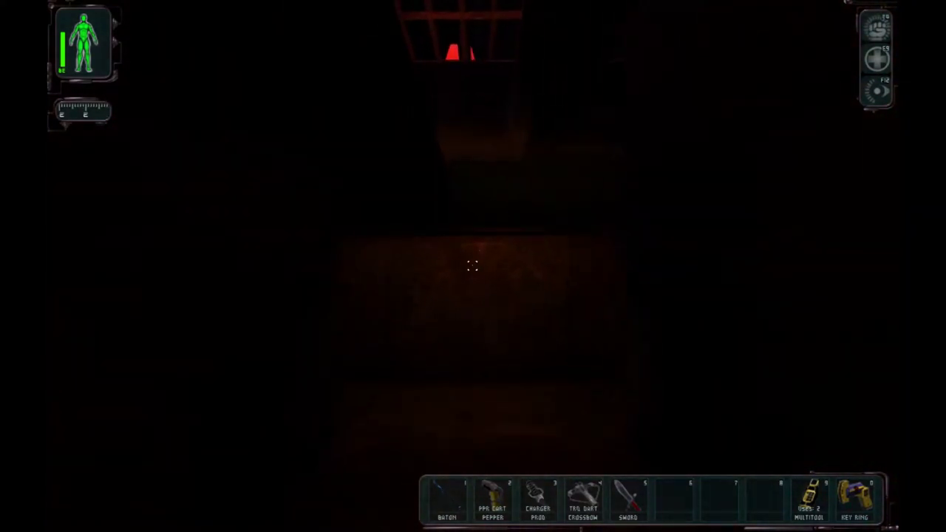
key("w")
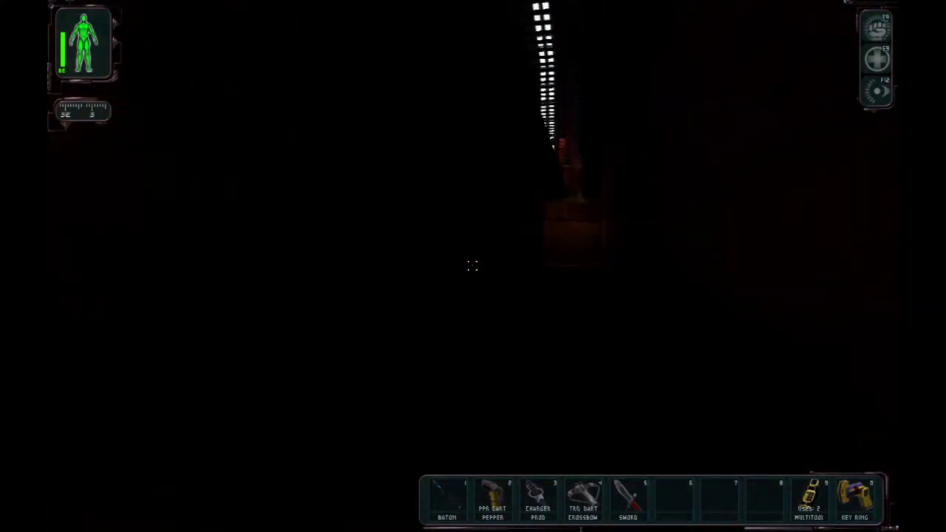
key("w")
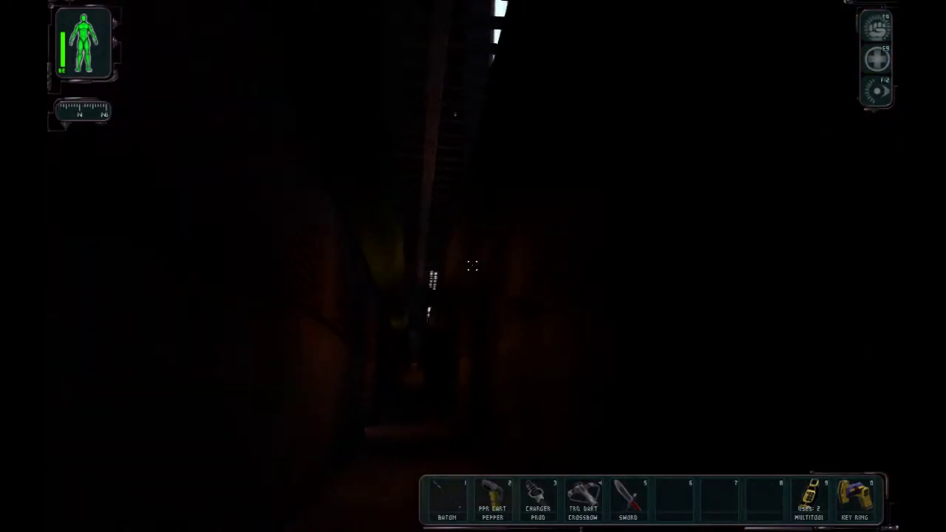
key("w")
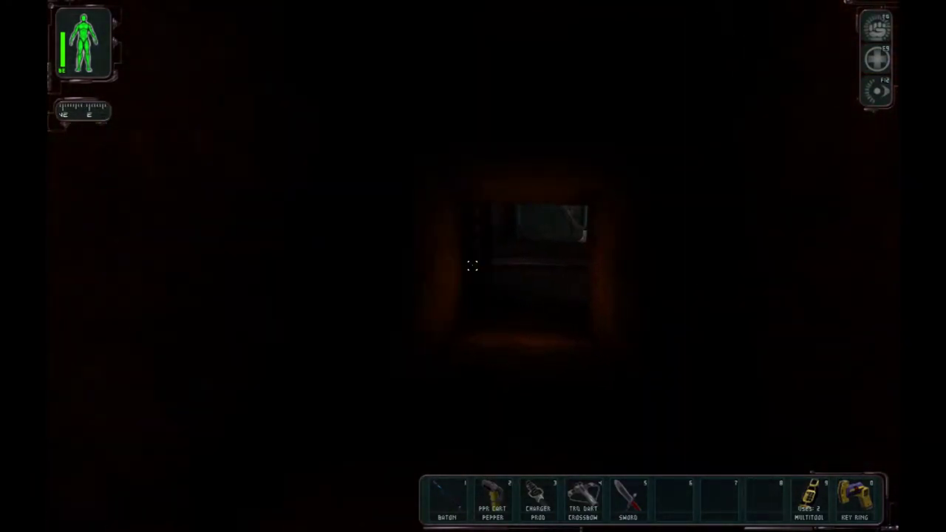
key("w")
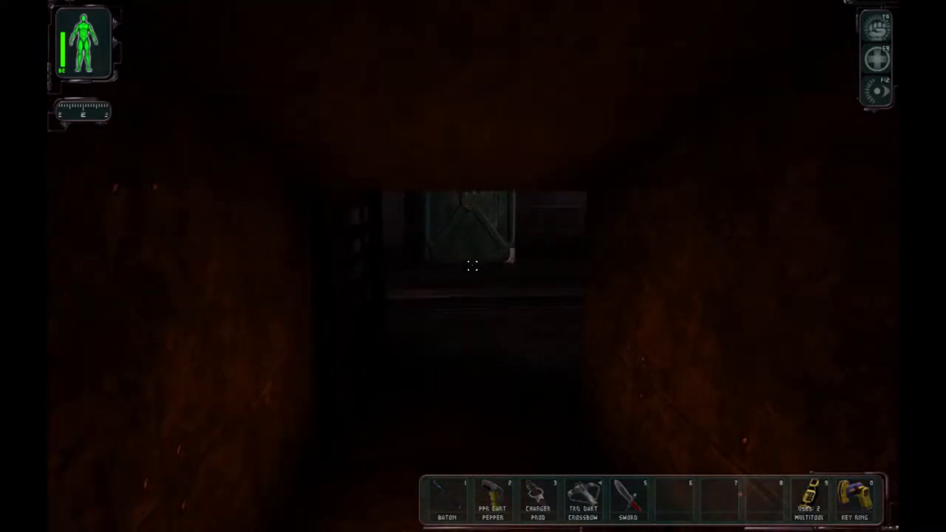
key("w")
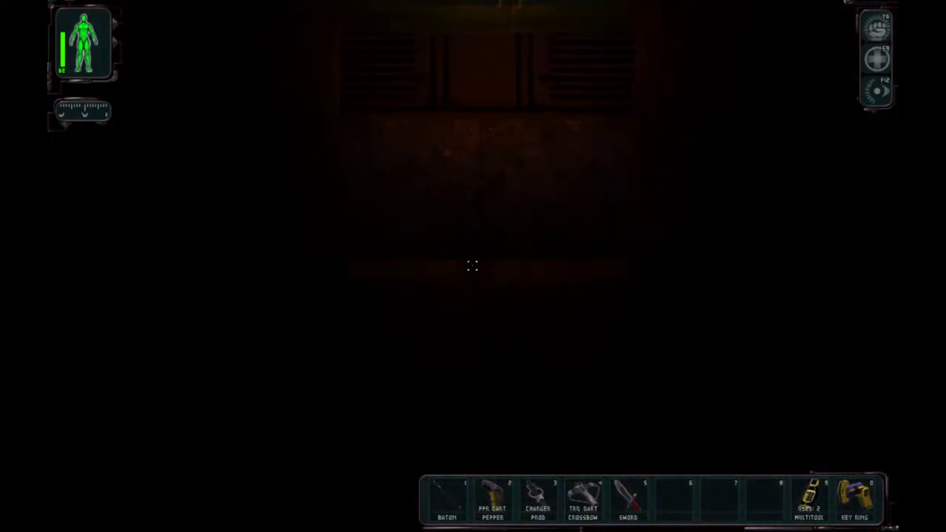
key("w")
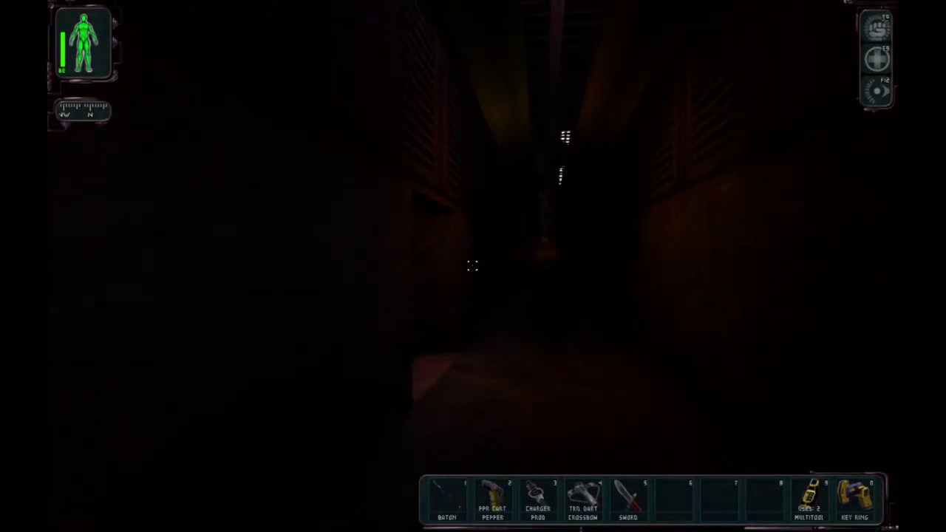
- Pass the barred gate and dark area, then enter the room beyond the Danger sign
key("w")
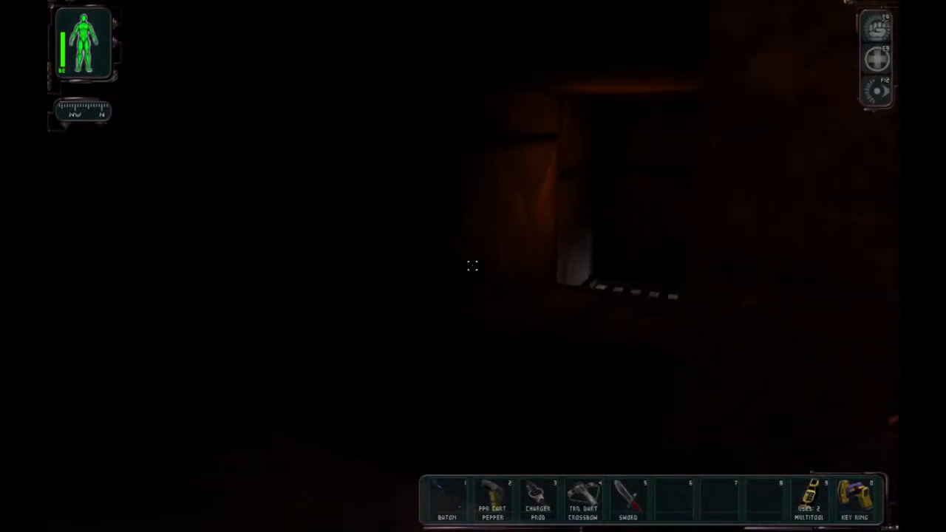
key("w")
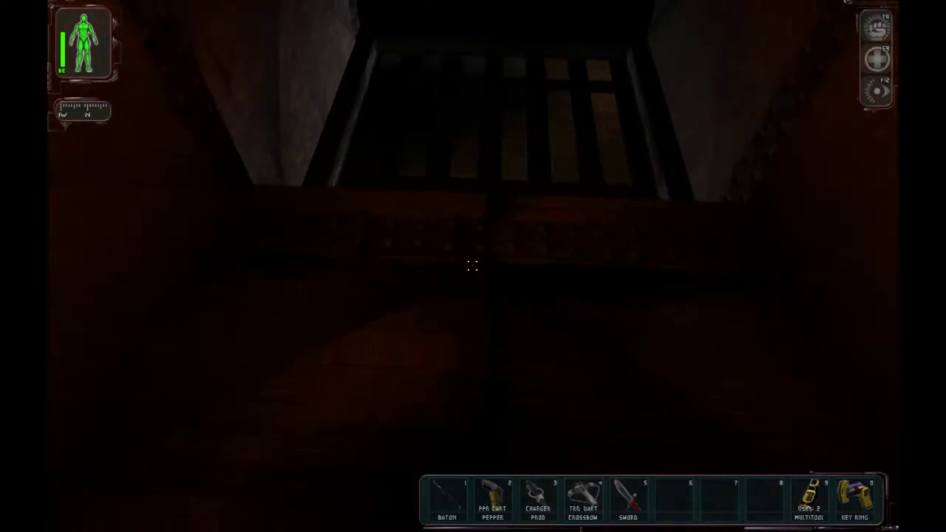
key("w")
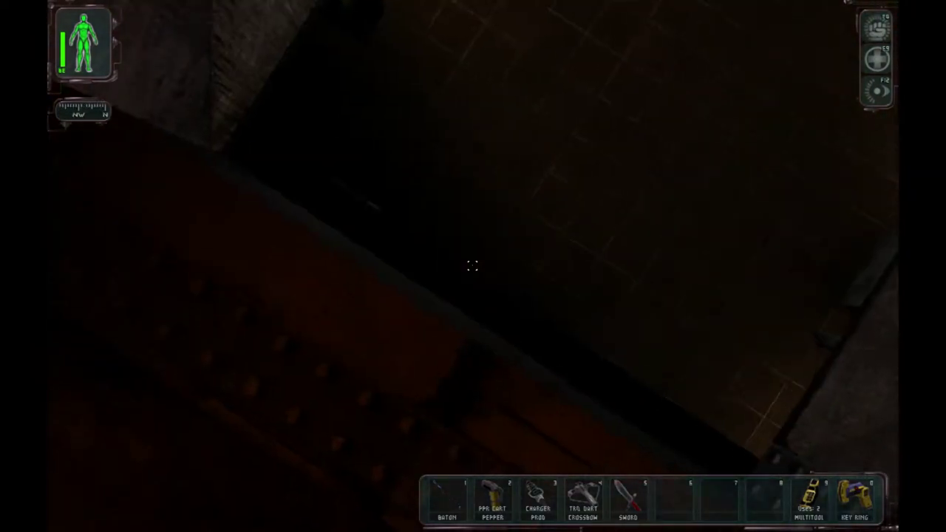
key("w")
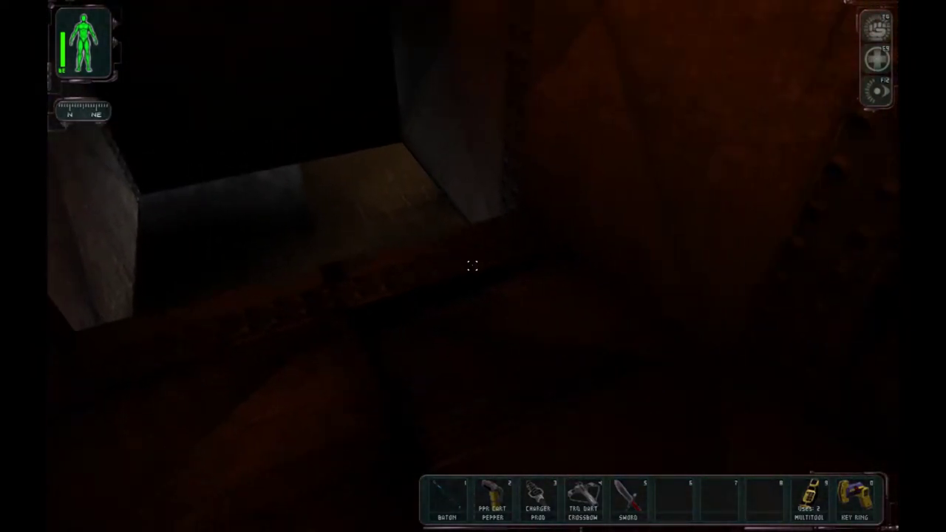
key("w")
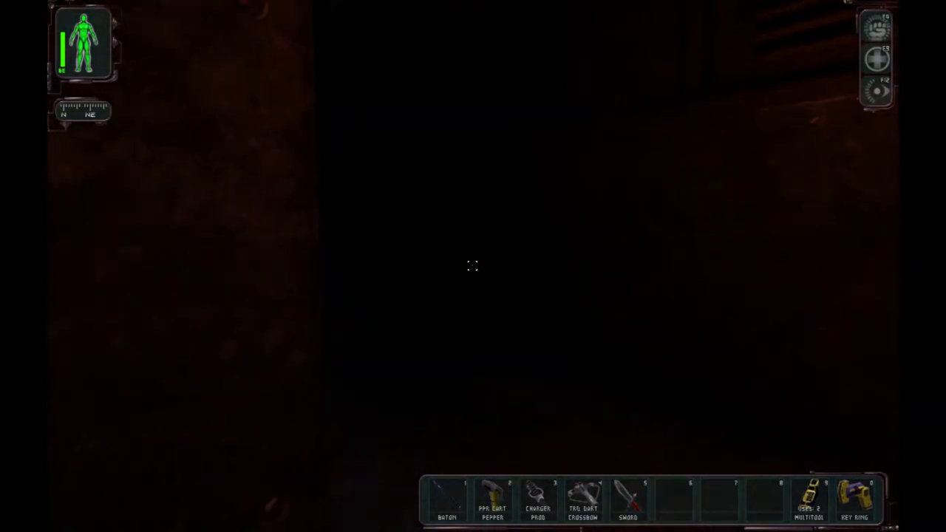
key("w")
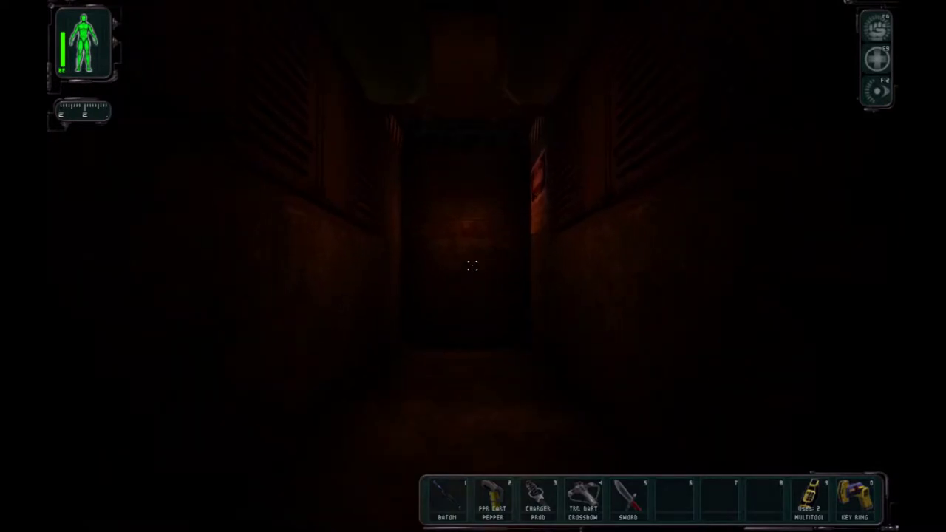
key("w")
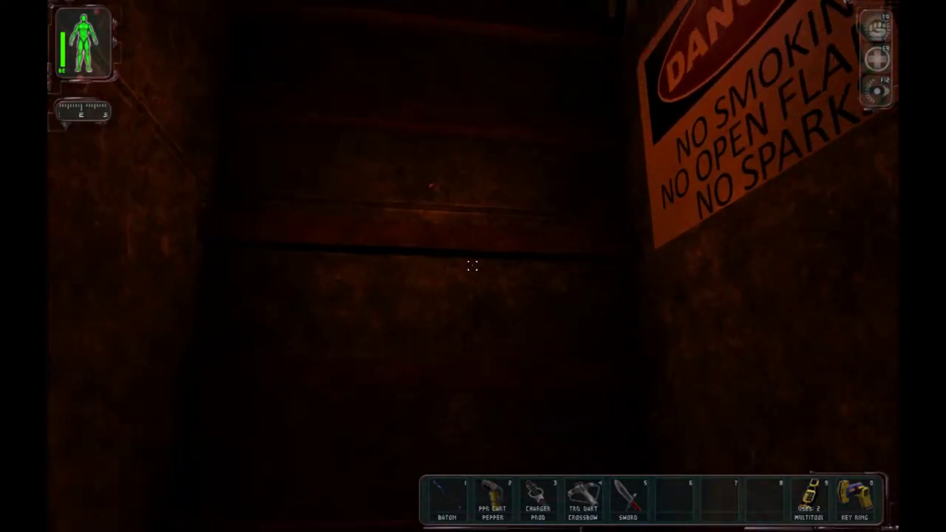
key("w")
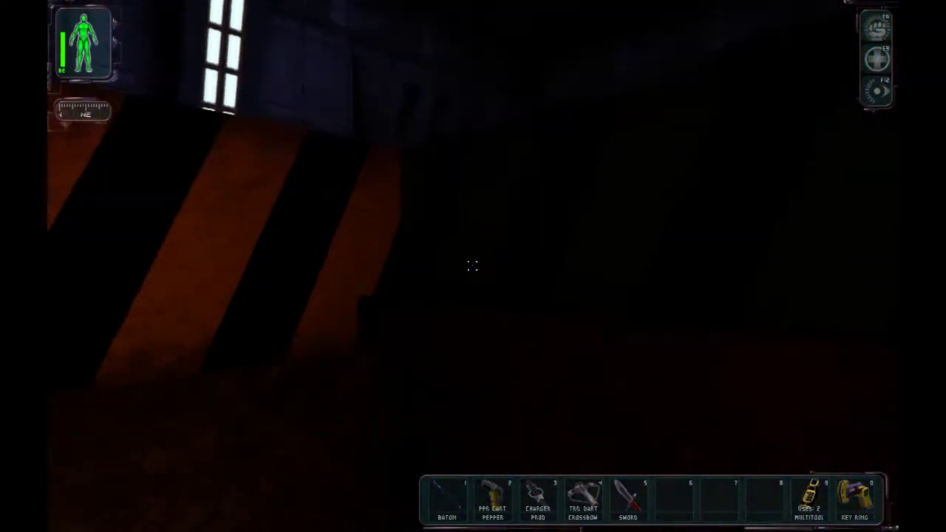
- Cross the dark hangar to the wall switch and release the first helicopter weapon lock
key("w")
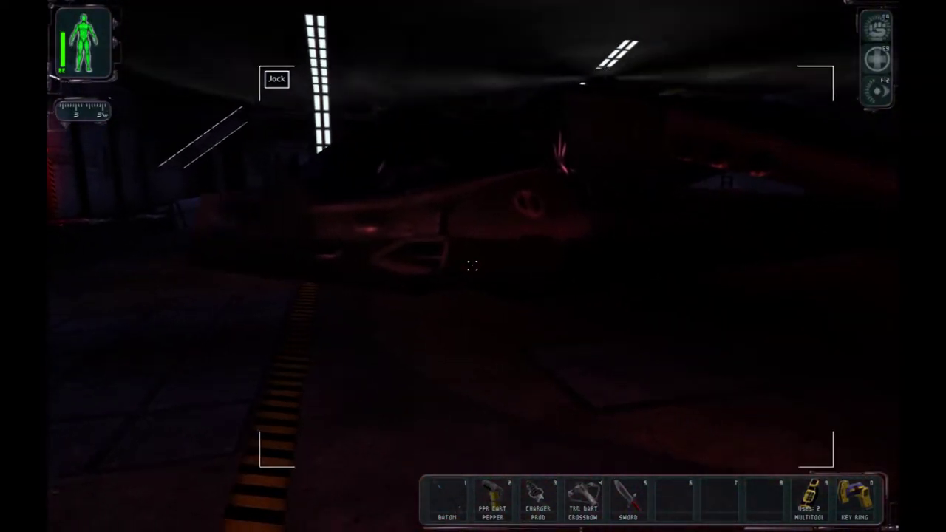
key("w")
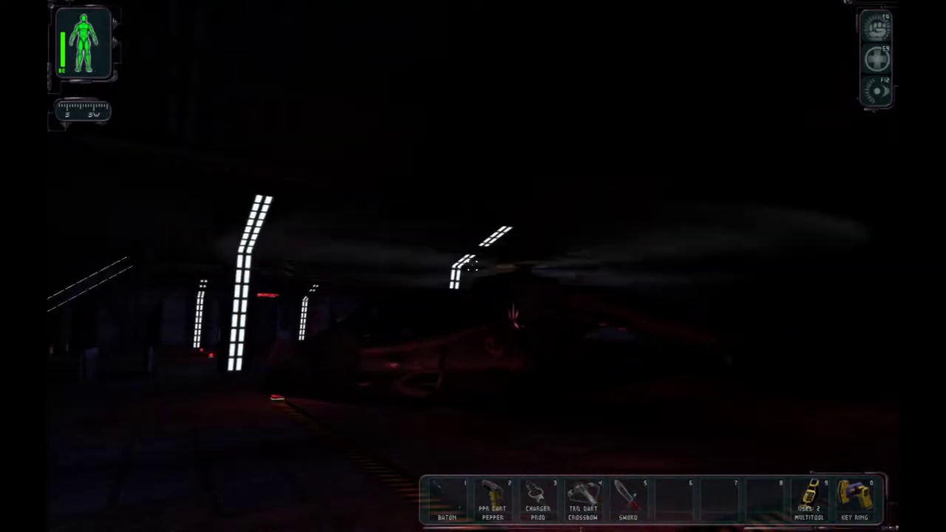
key("w")
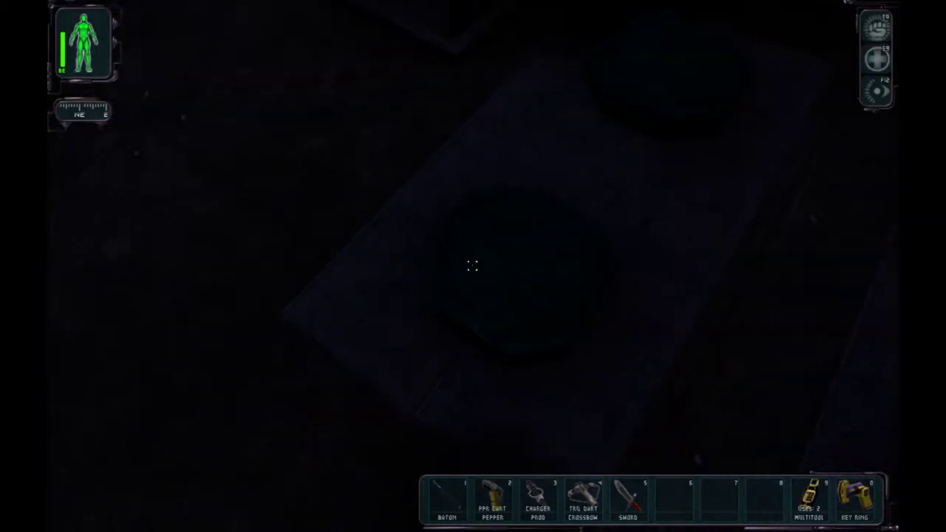
key("w")
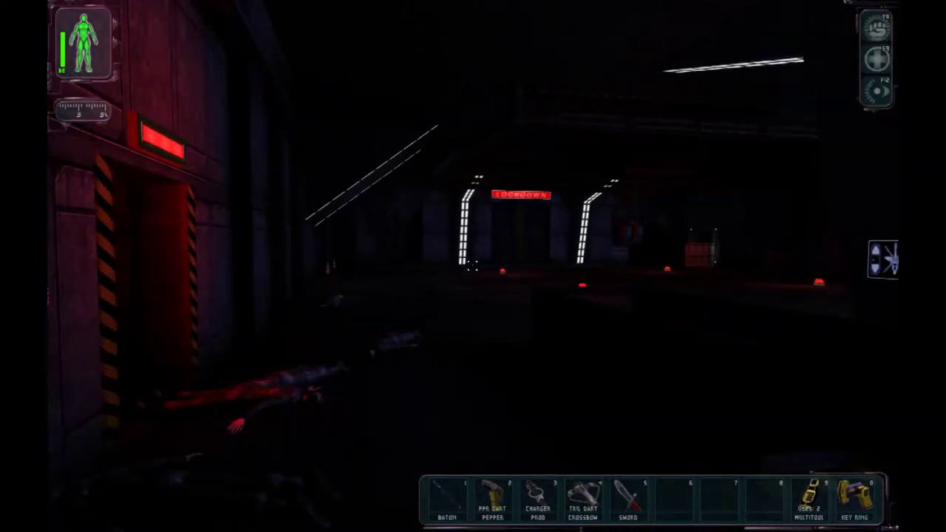
key("w")
key("w")
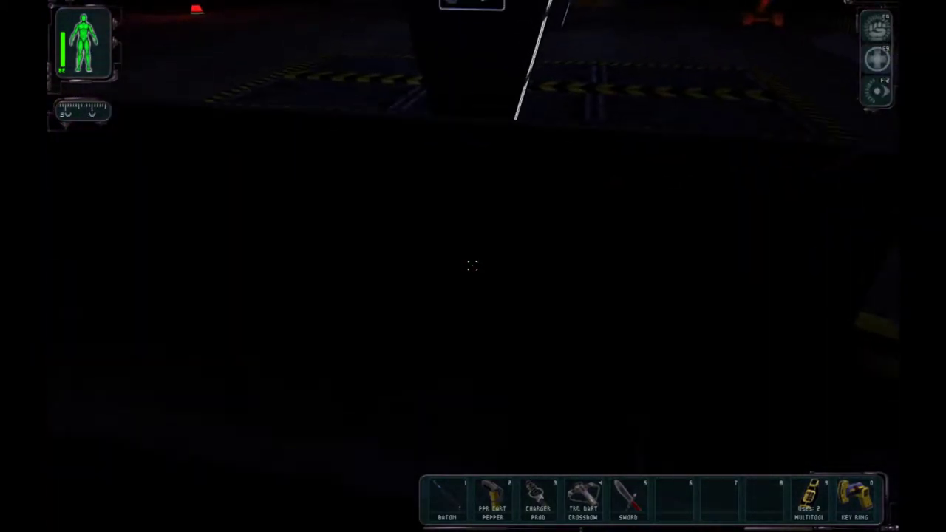
key("w")
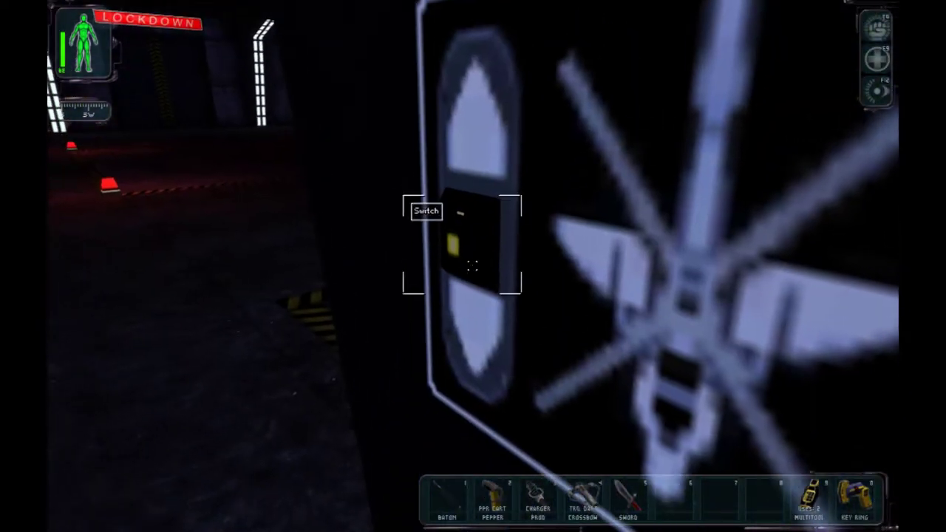
right_click(473, 266)
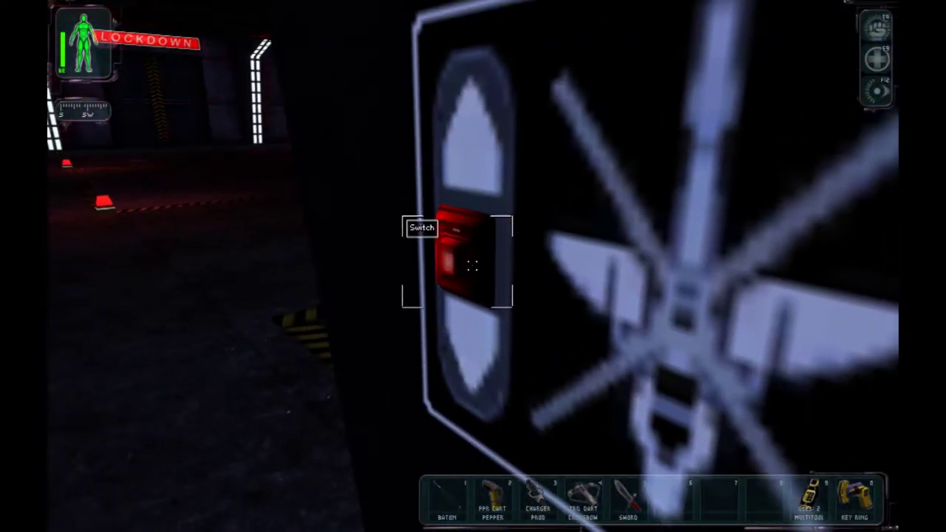
- Walk past the lit pillar to the RepairBot and recharge bio-energy from 21% to 100%
key("s")
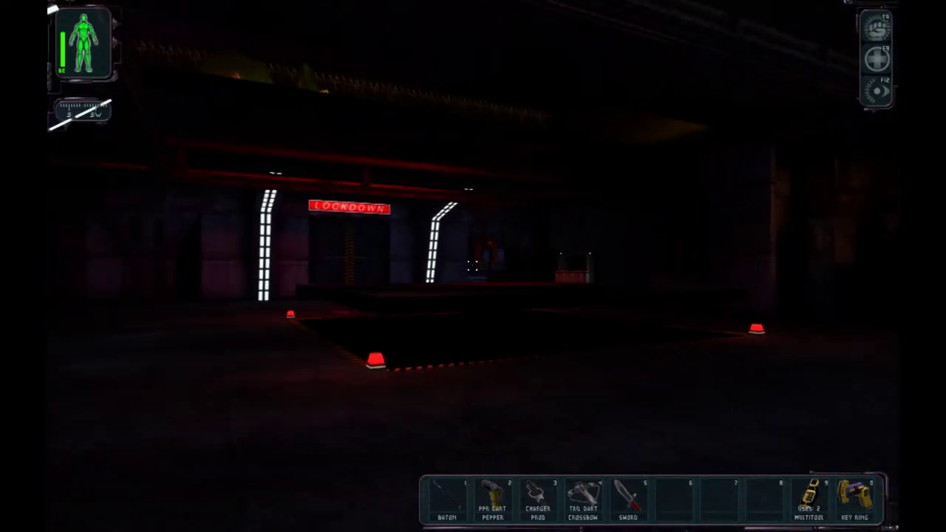
key("w")
key("w")
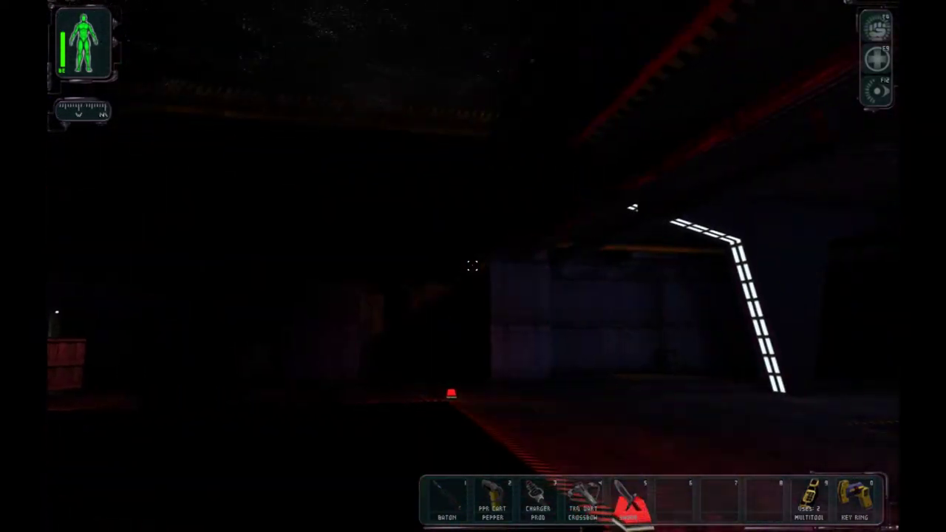
key("w")
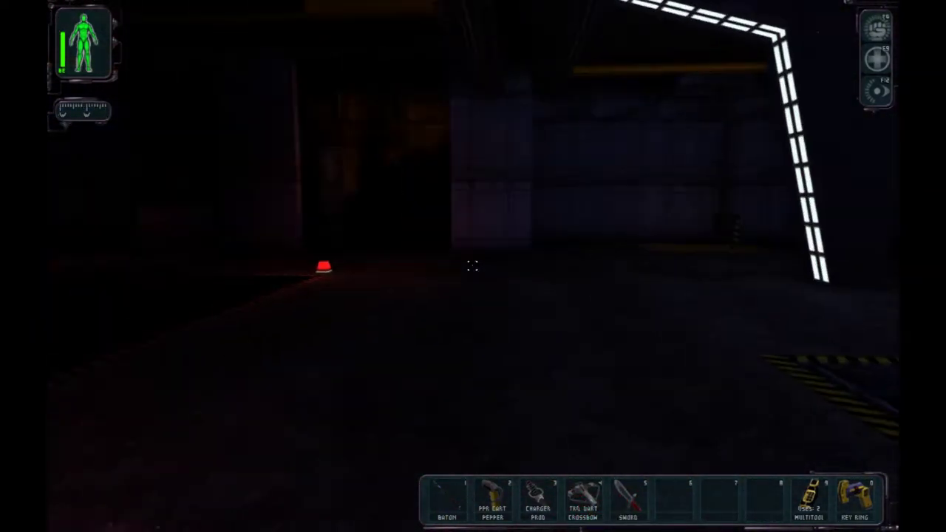
key("w")
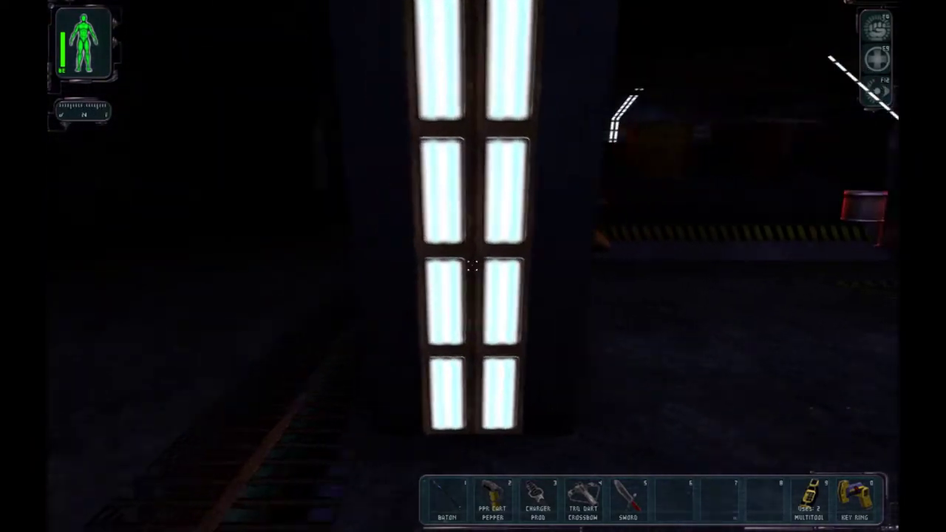
key("w")
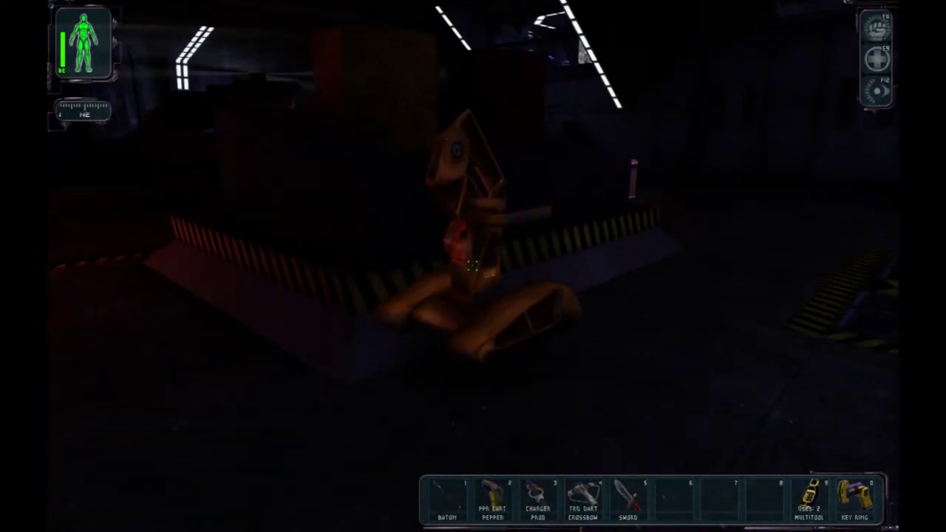
right_click(473, 266)
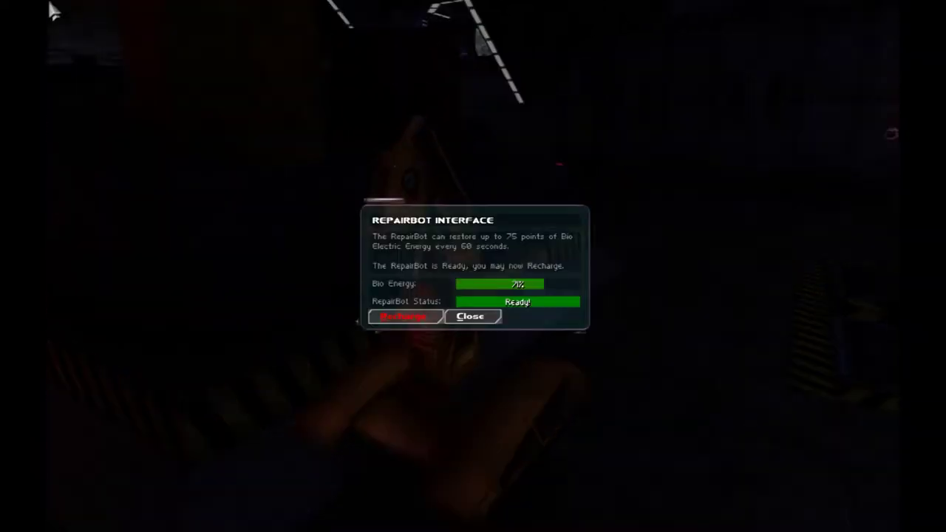
- Close the RepairBot panel and walk through the dark room toward the hazard-striped hatch
left_click(473, 318)
key("w")
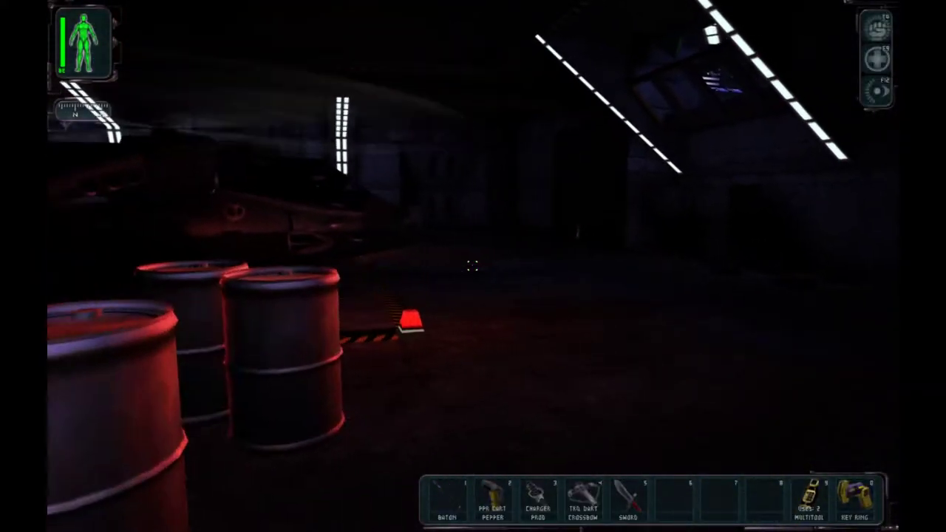
key("w")
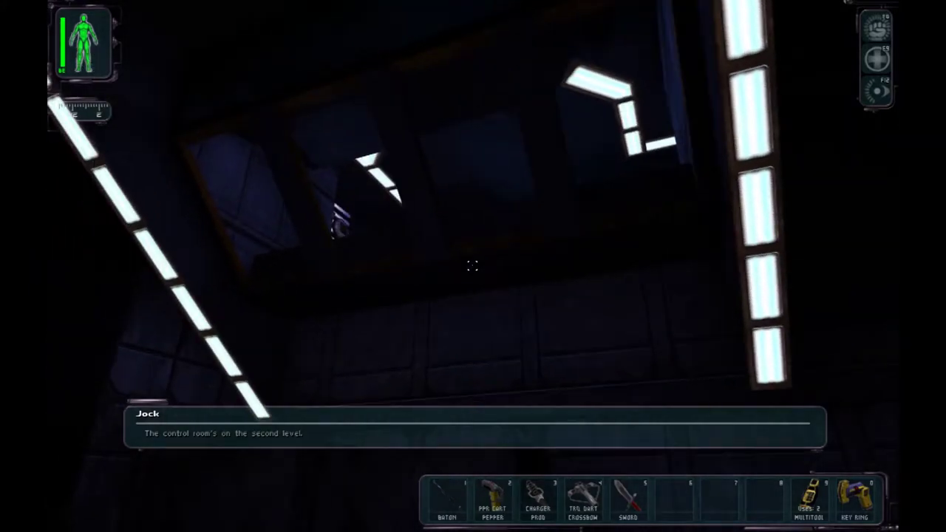
key("w")
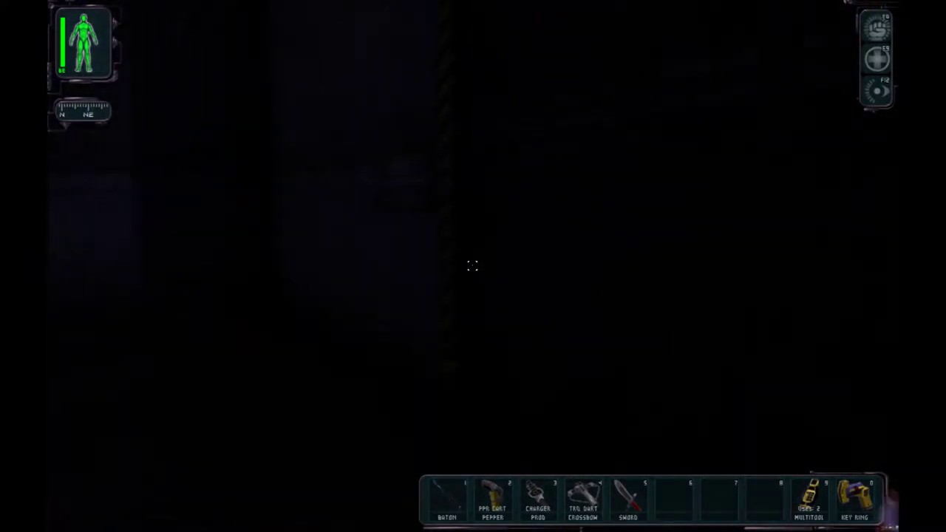
key("w")
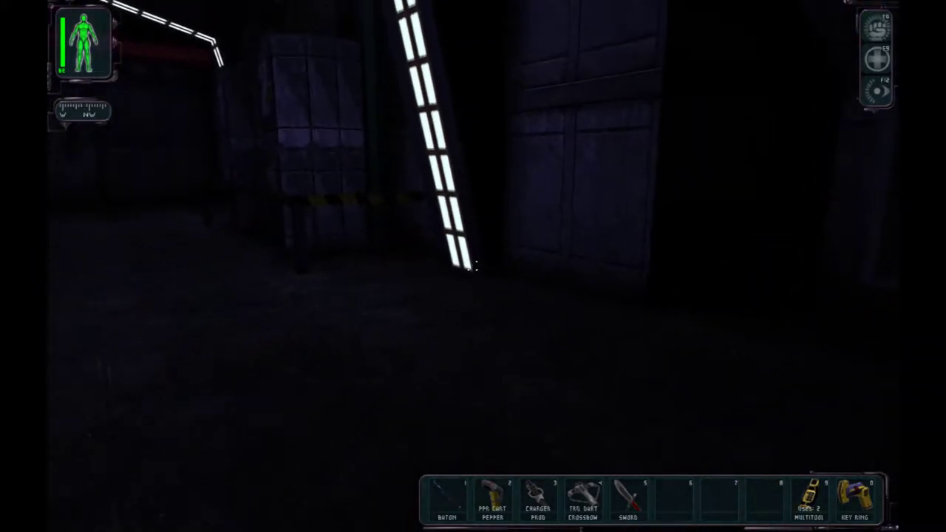
key("w")
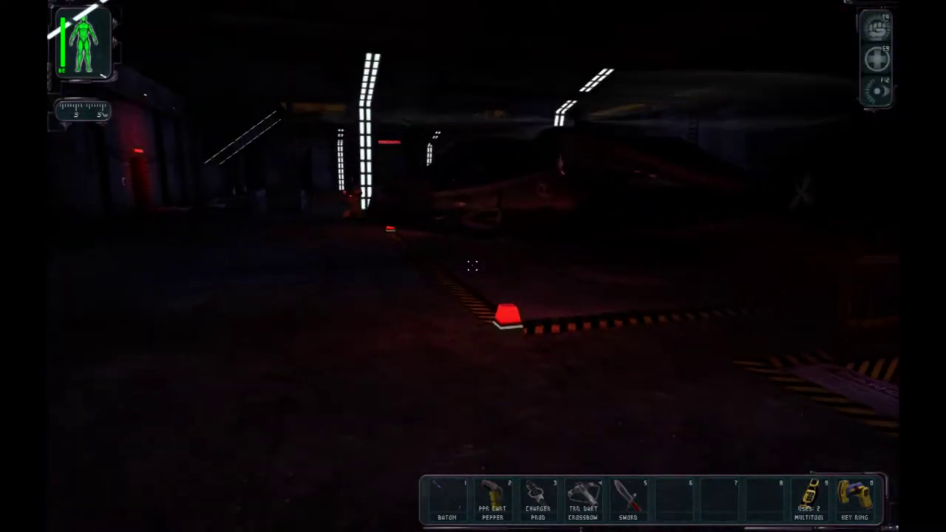
- Cross the hangar through the red-lit doorway to the next weapon-lock sign
key("w")
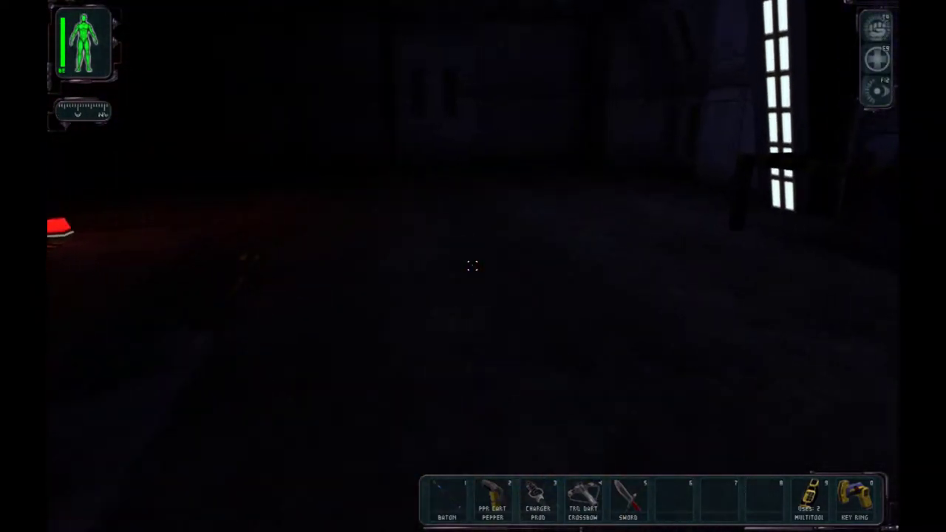
key("w")
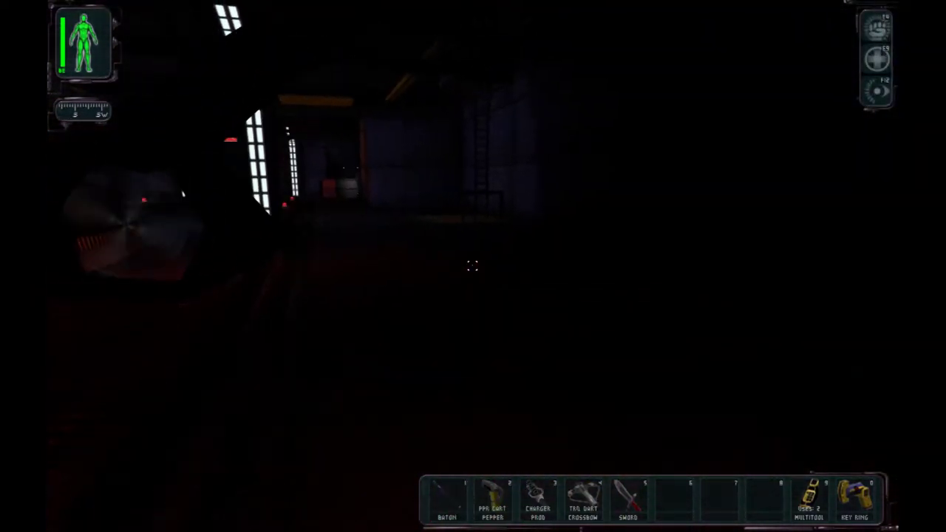
key("w")
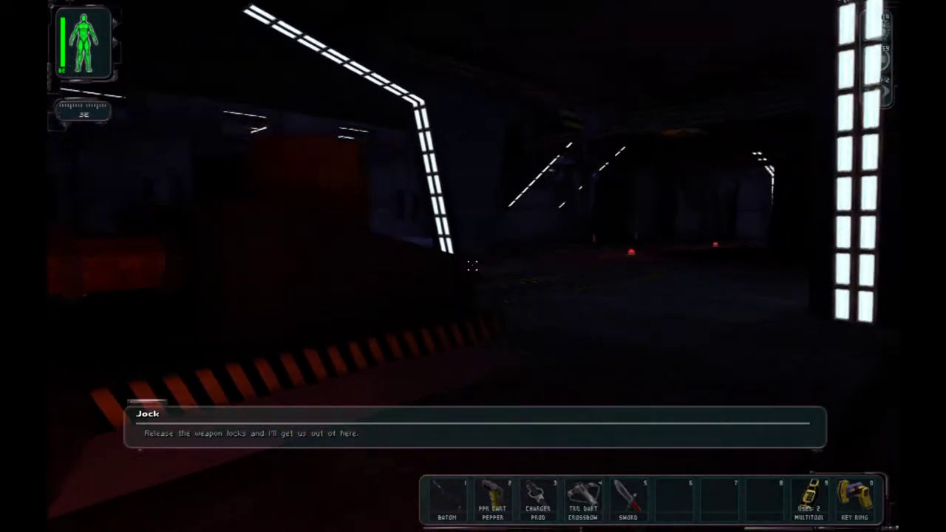
key("w")
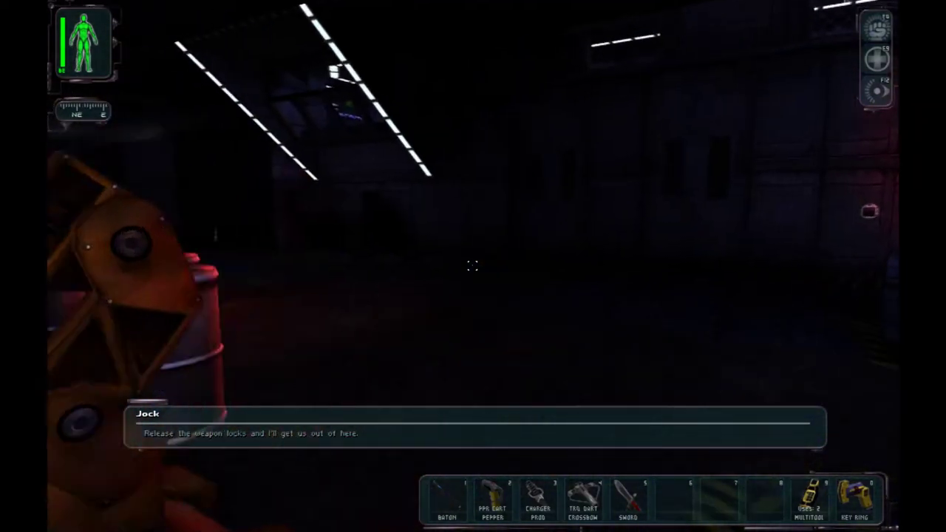
key("w")
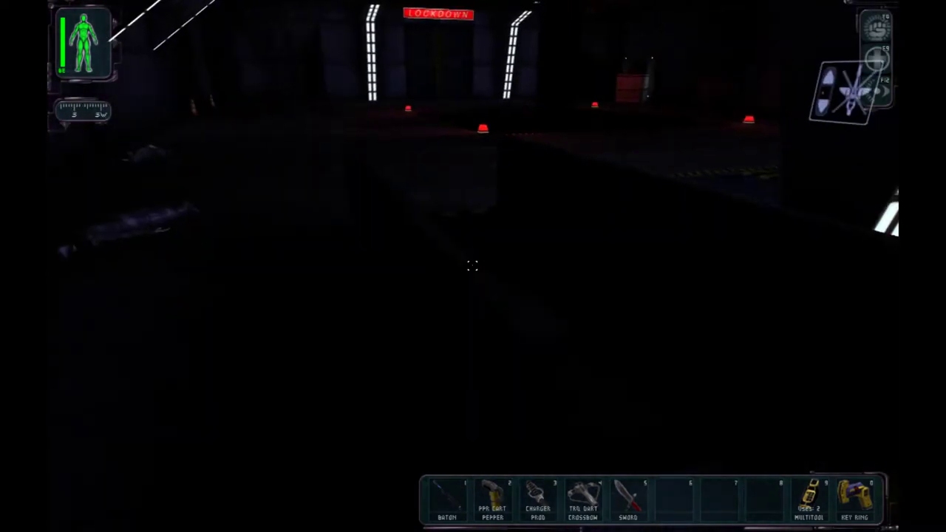
key("w")
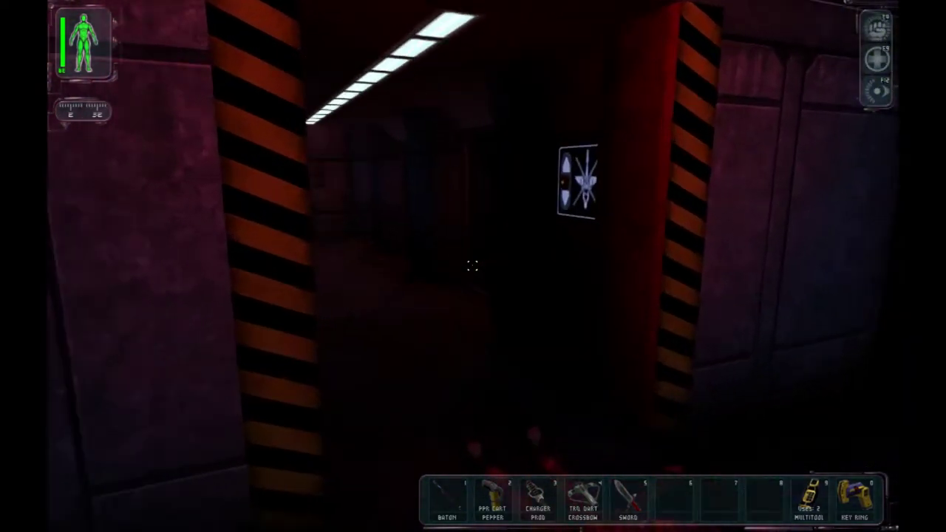
- Release the helicopter weapon lock at this switch and move into the dark room
key("w")
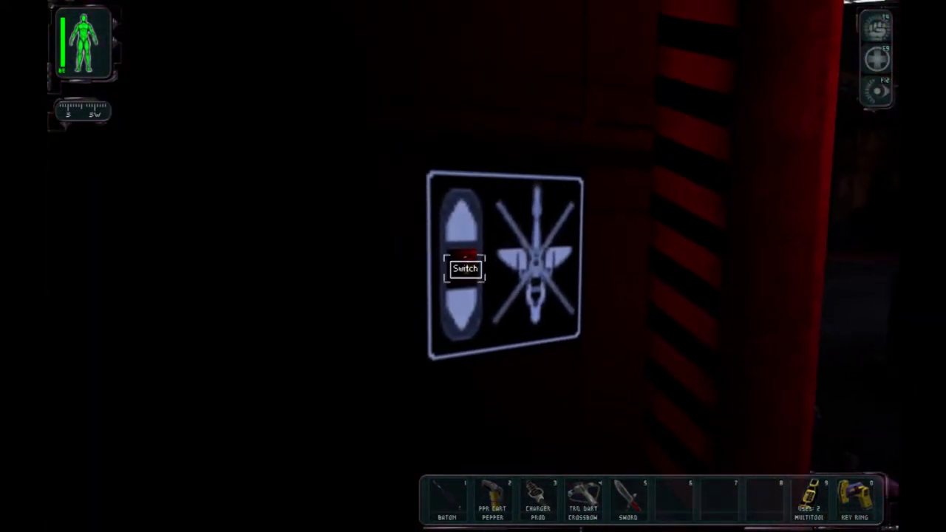
left_click(464, 268)
key("w")
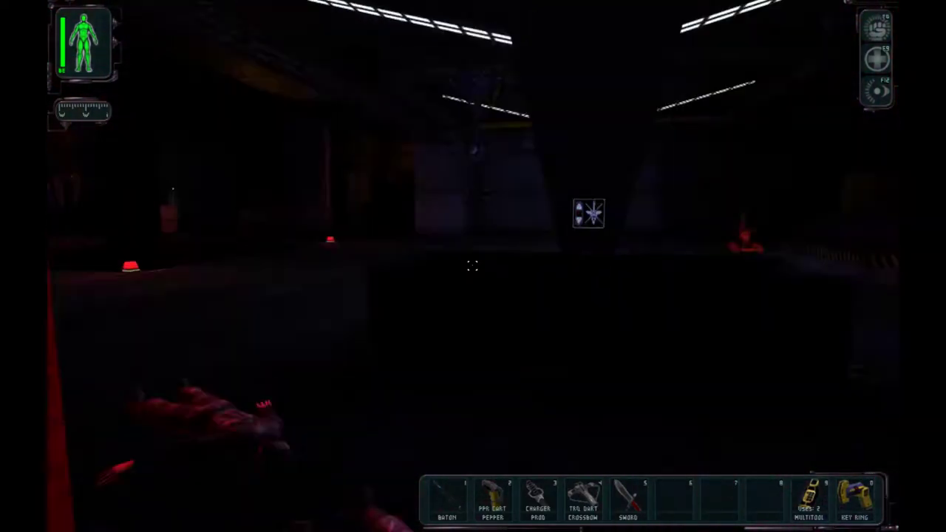
key("w")
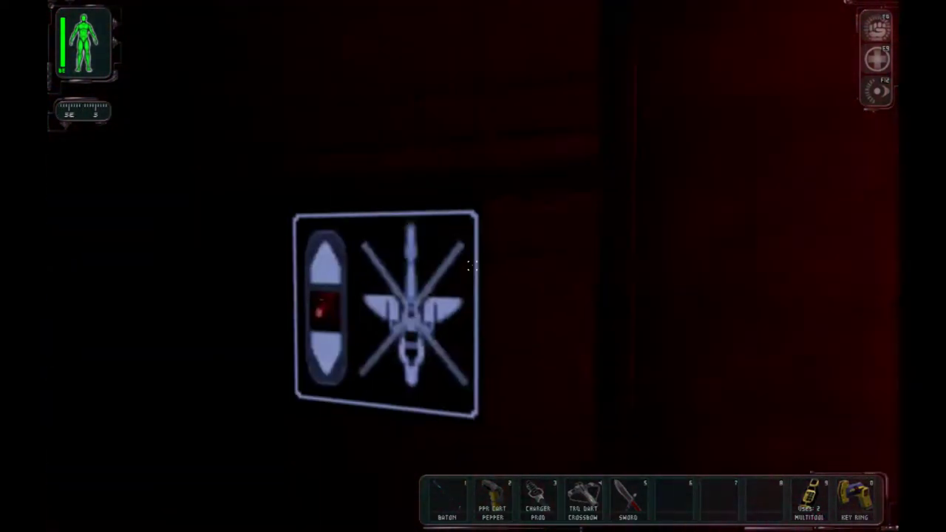
- Release the aircraft weapon locks and read the datacube about sealed Flight Control
key("w")
right_click(471, 266)
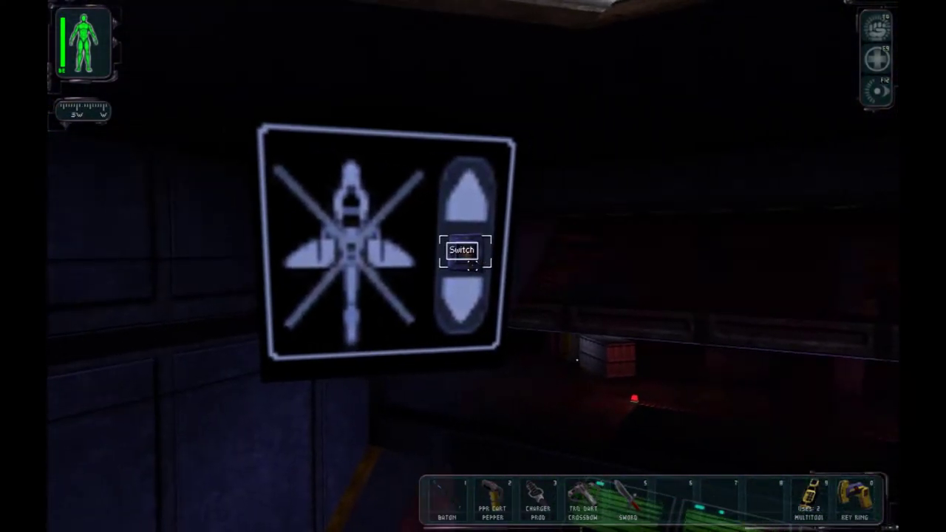
right_click(473, 267)
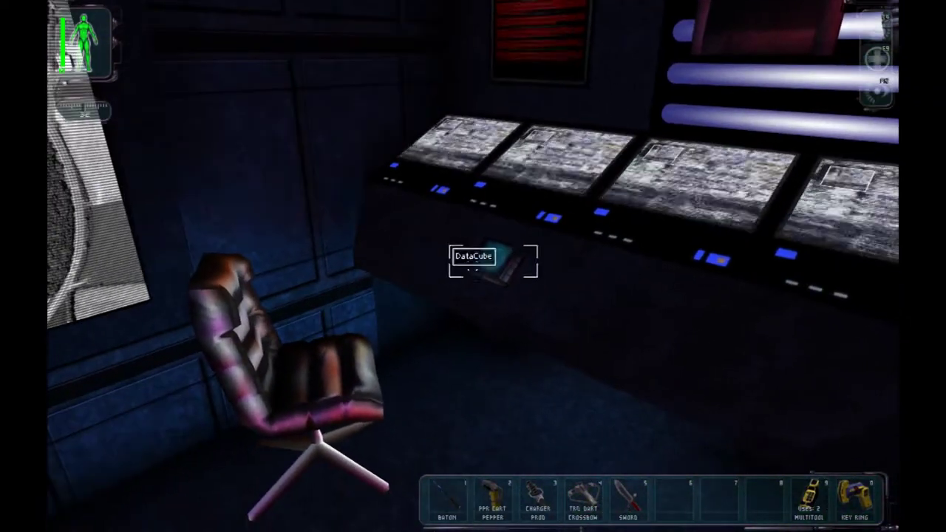
right_click(473, 266)
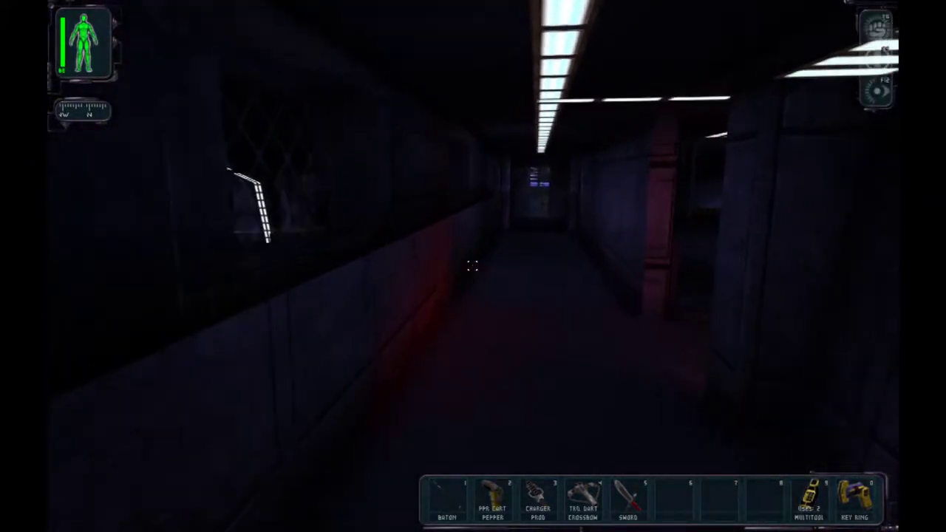
- Try the key ring on the locked Flight Control door, then holster it
key("0")
key("w")
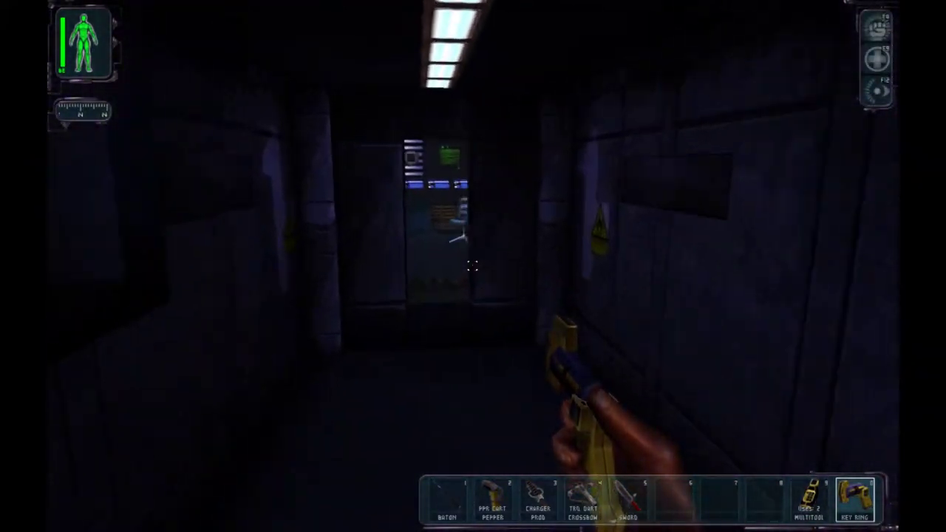
right_click(473, 266)
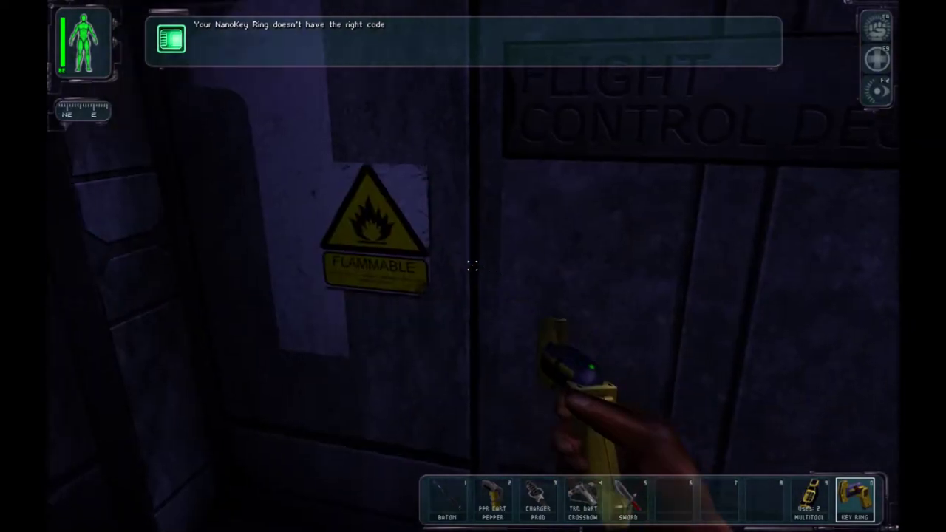
key("0")
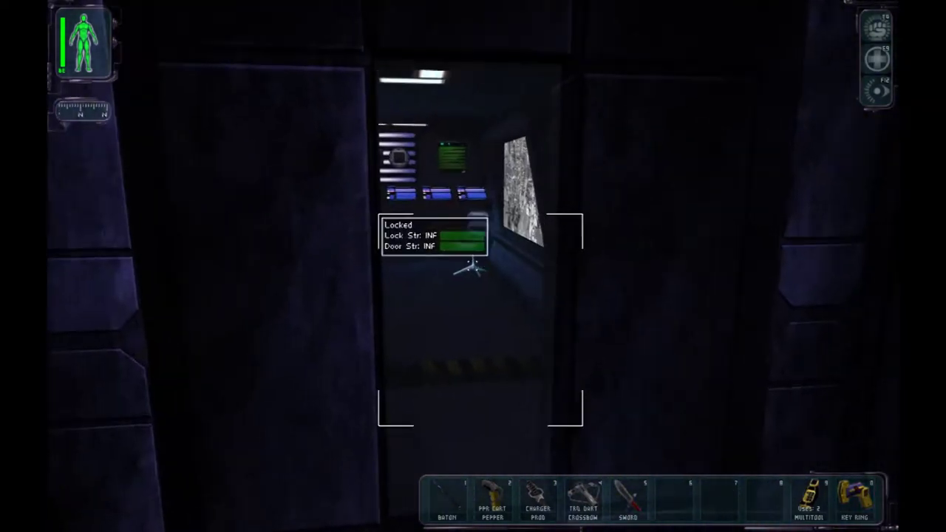
key("w")
- Walk the corridor, stairwell and console room into the rusty passage and up the ladder
key("w")
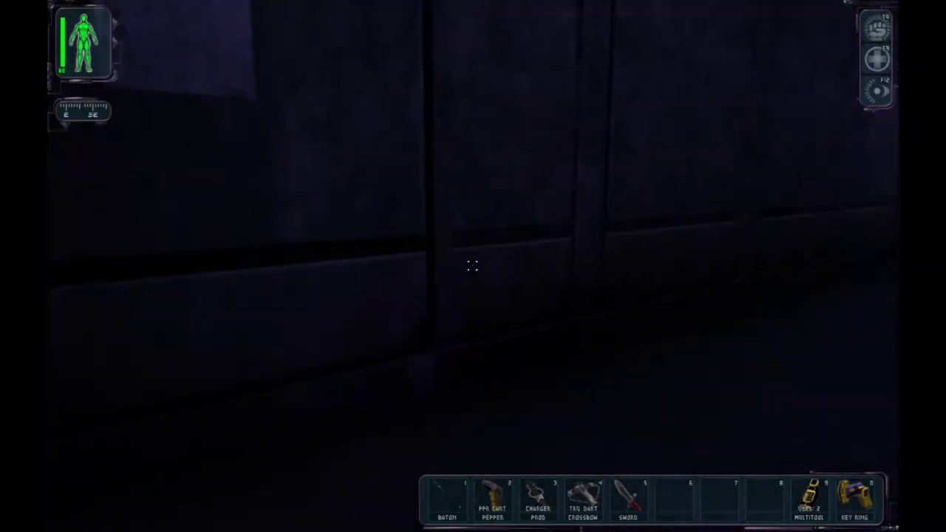
key("w")
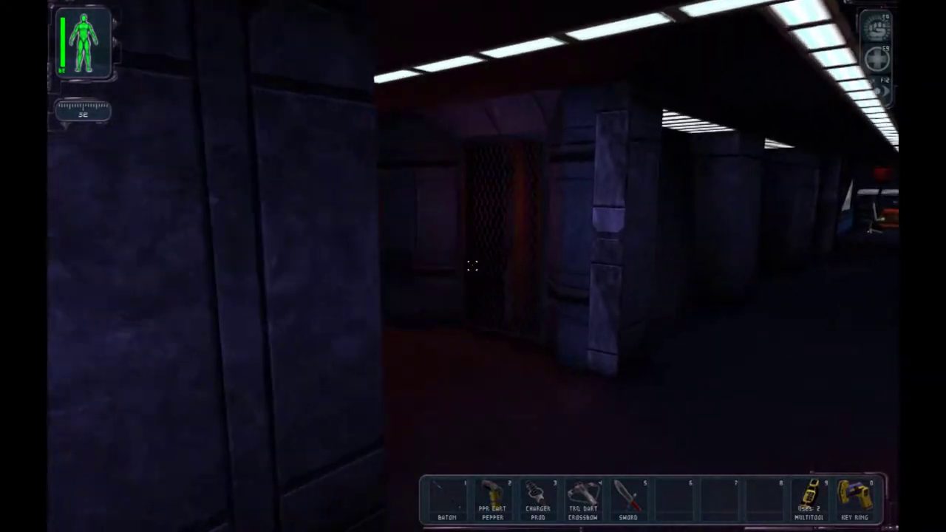
key("w")
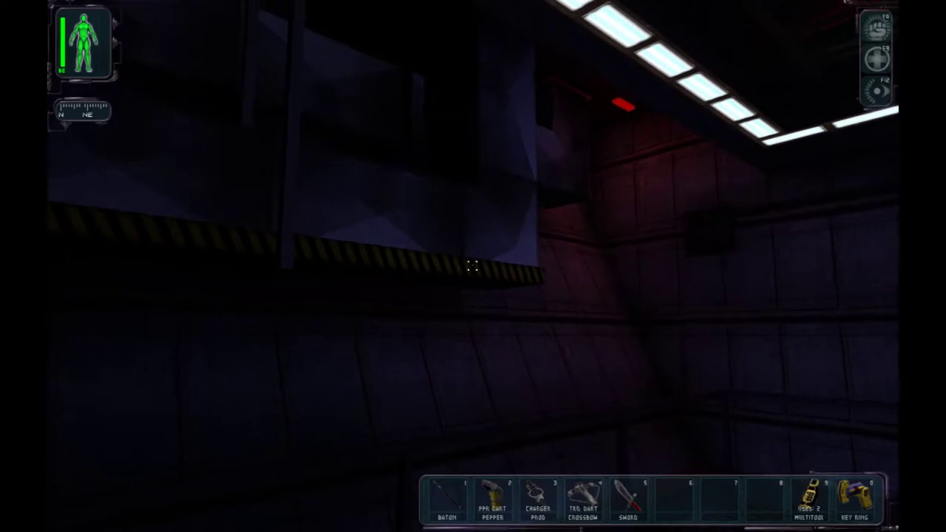
key("w")
key("w")
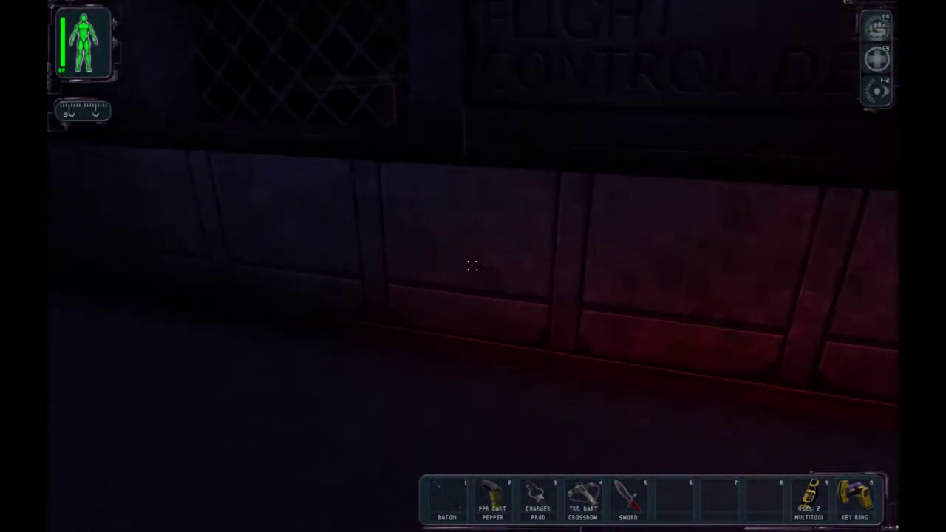
key("w")
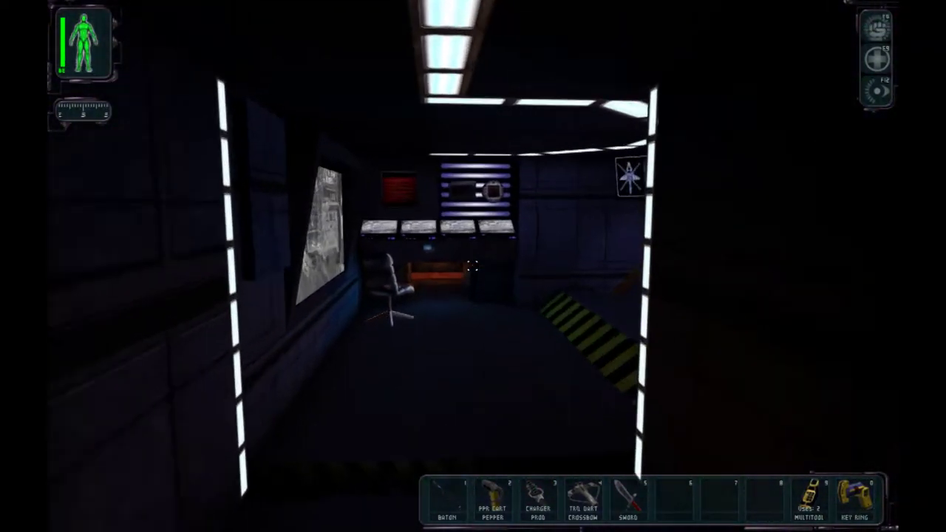
key("w")
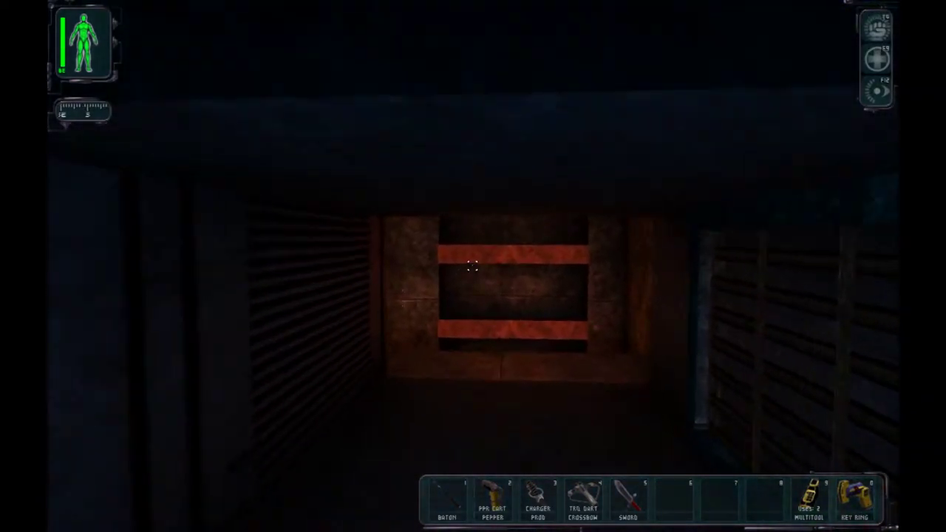
key("w")
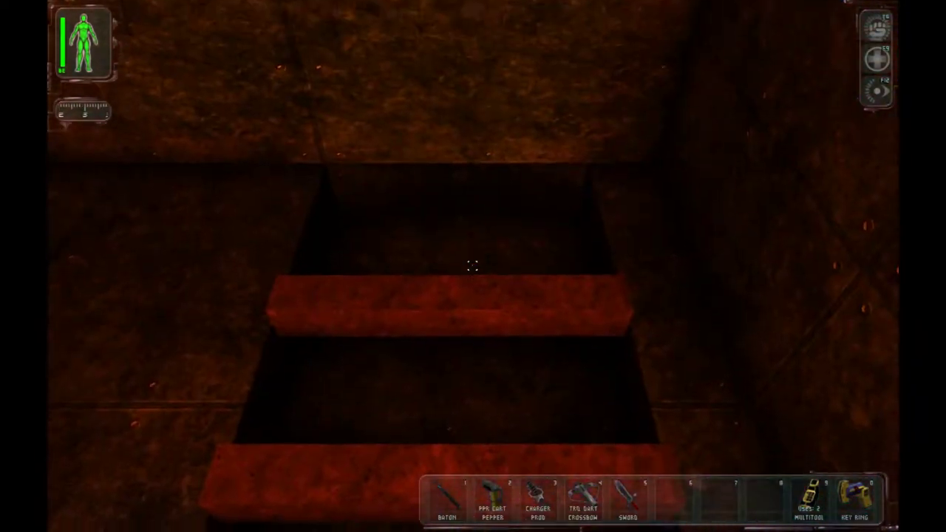
- Find and drop through the floor vent, then follow the dark corridor to the warning sign
key("w")
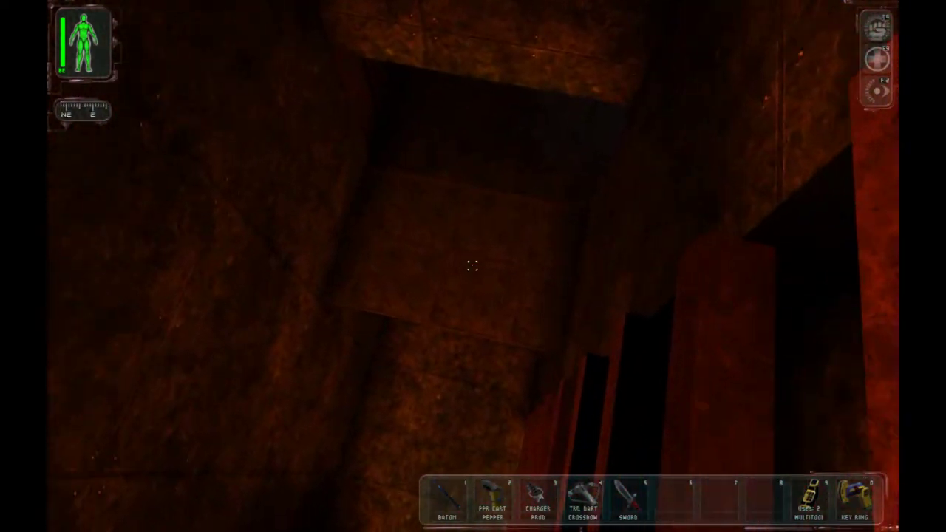
key("w")
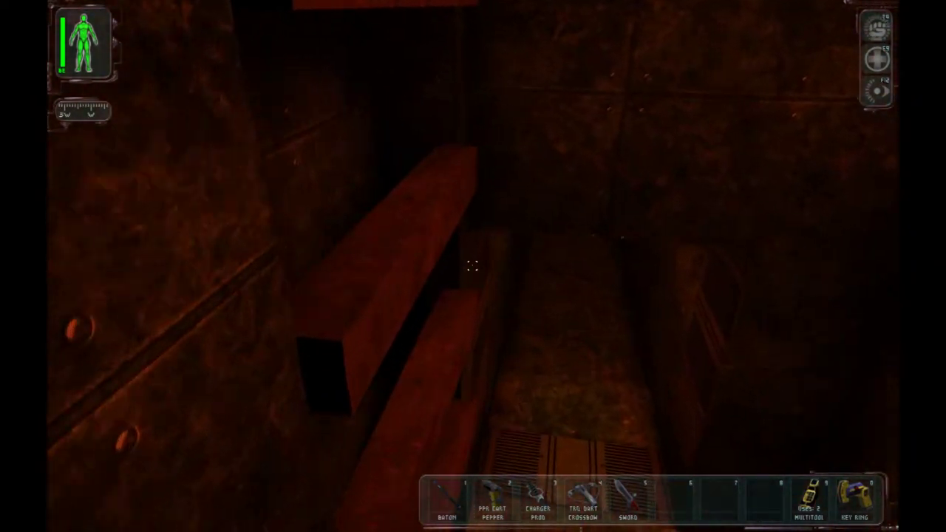
key("w")
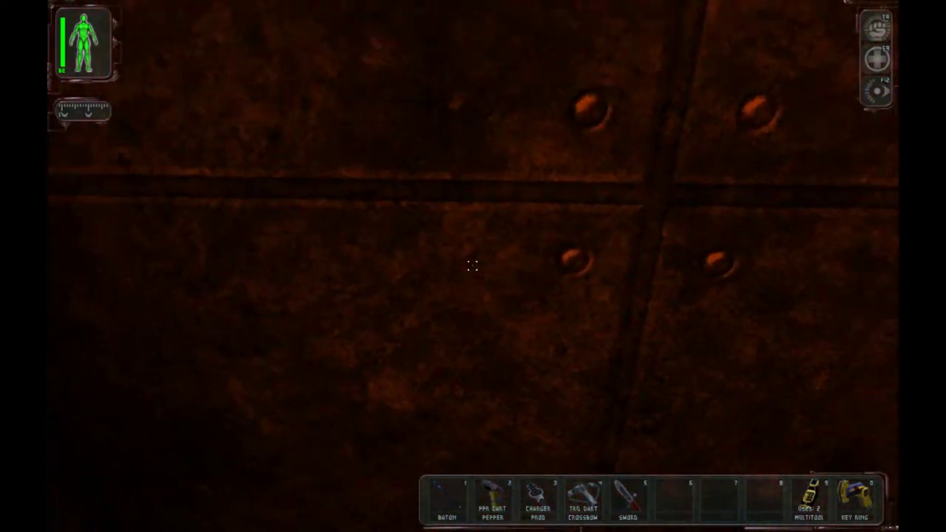
key("w")
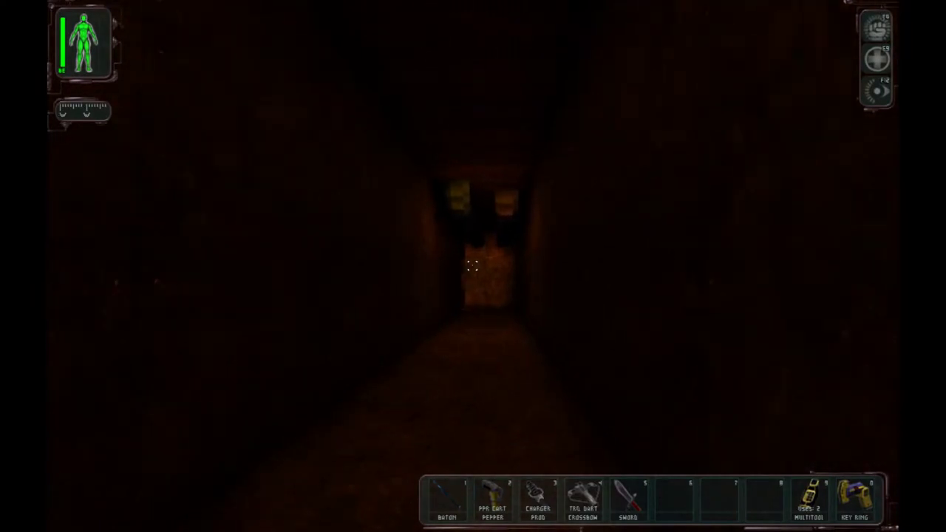
key("w")
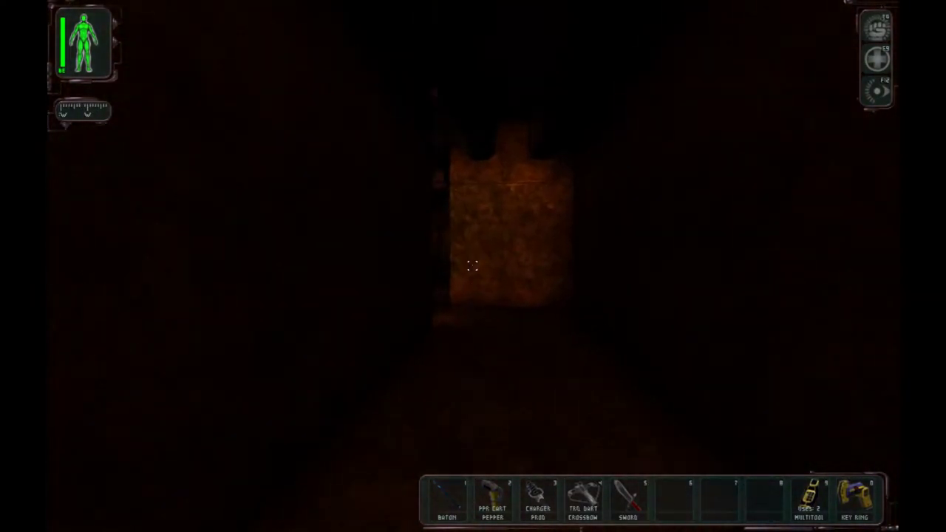
key("w")
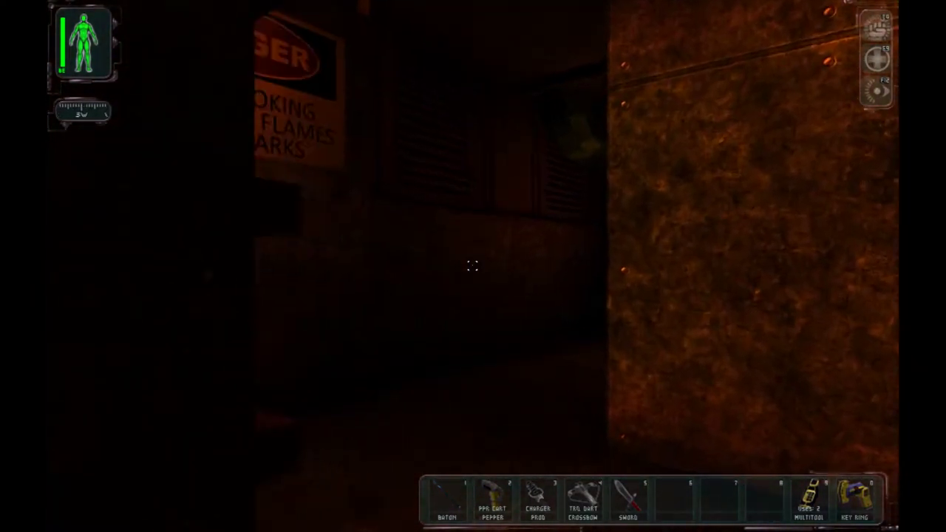
- Continue through the dark corridors past the danger sign into the dim hangar
key("w")
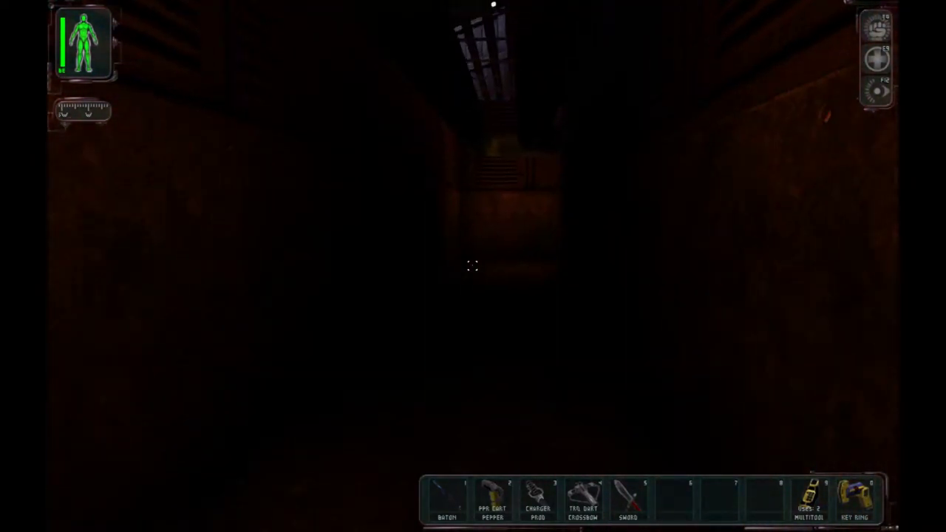
key("w")
key("w")
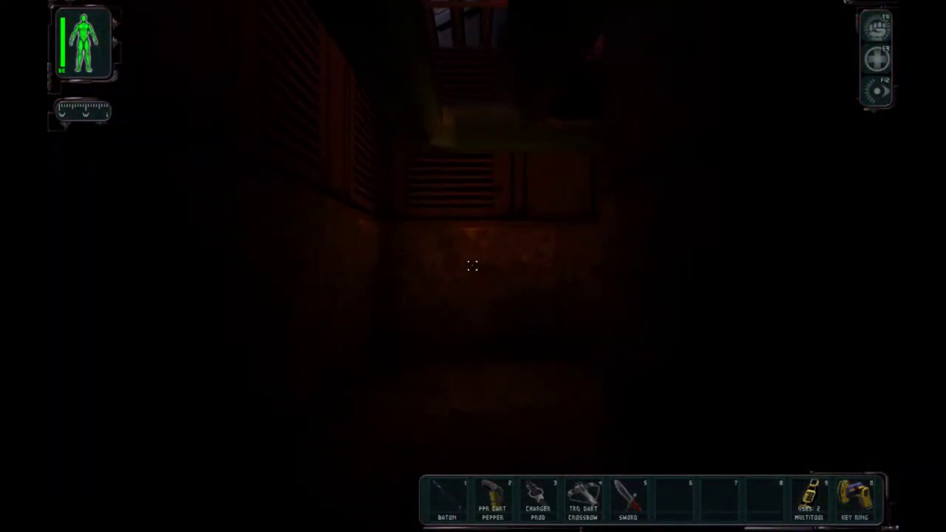
key("w")
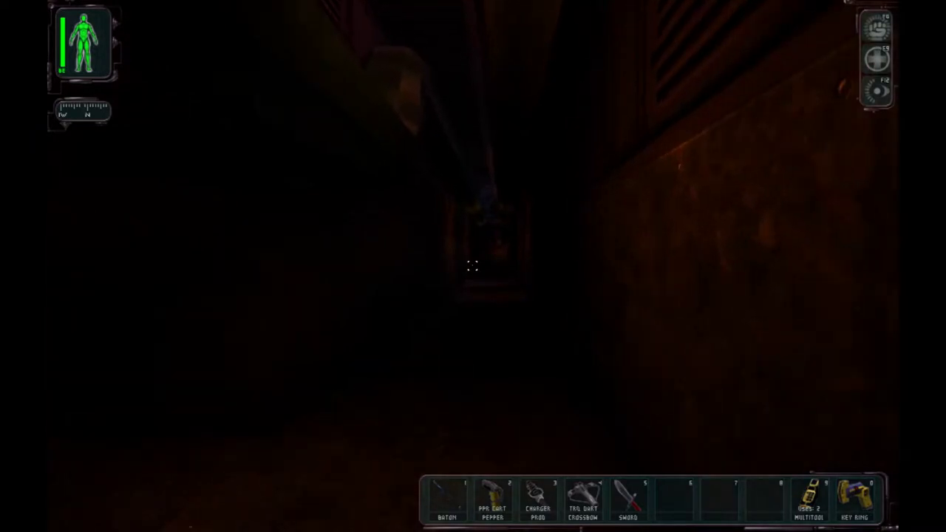
key("w")
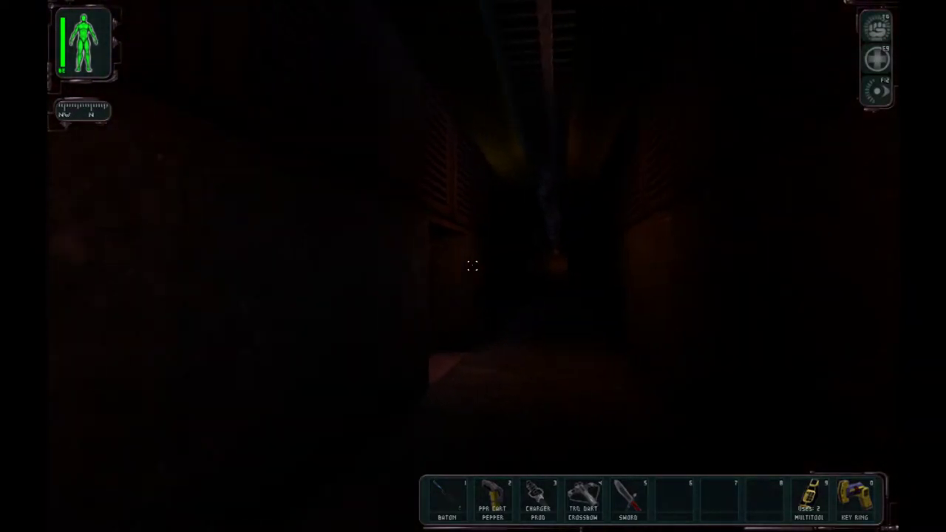
key("w")
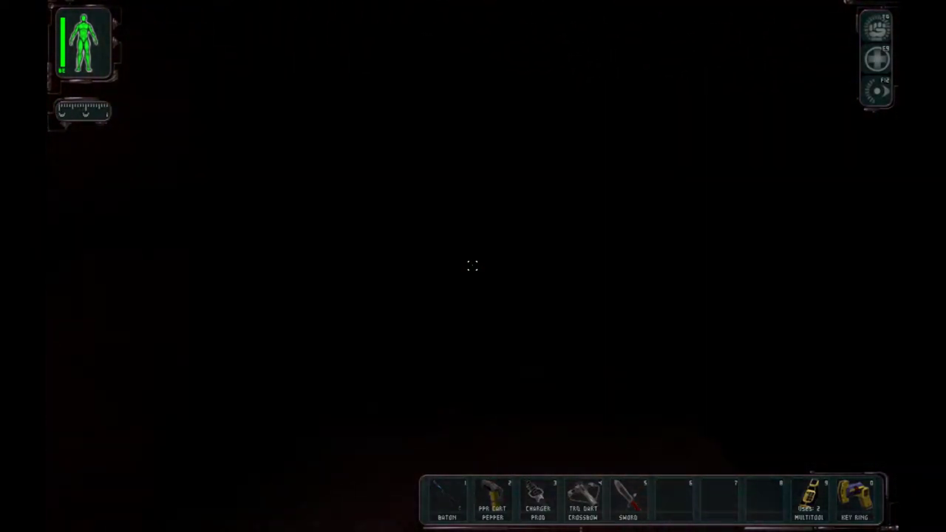
key("w")
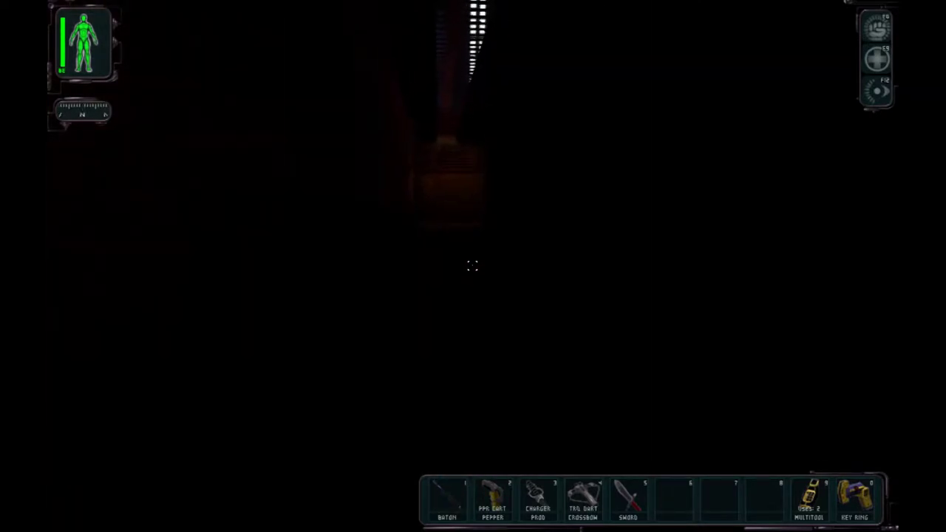
key("w")
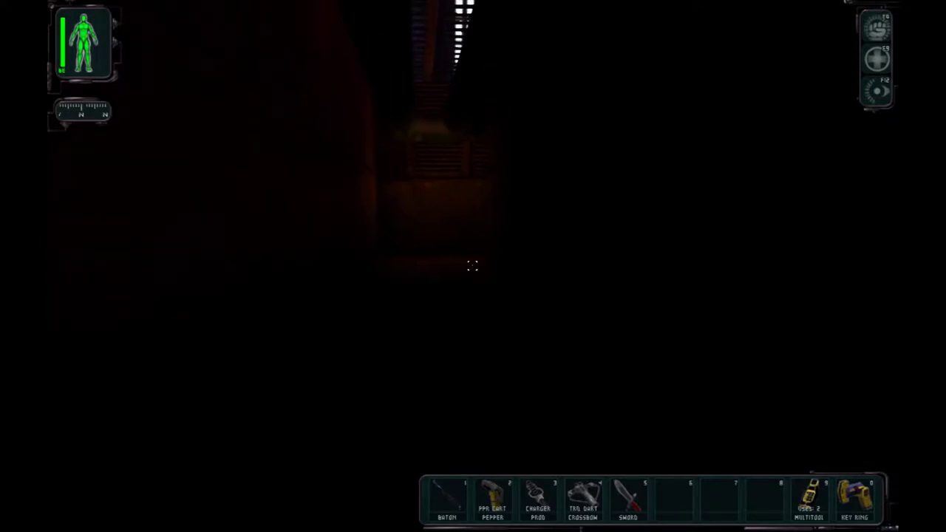
key("w")
key("w")
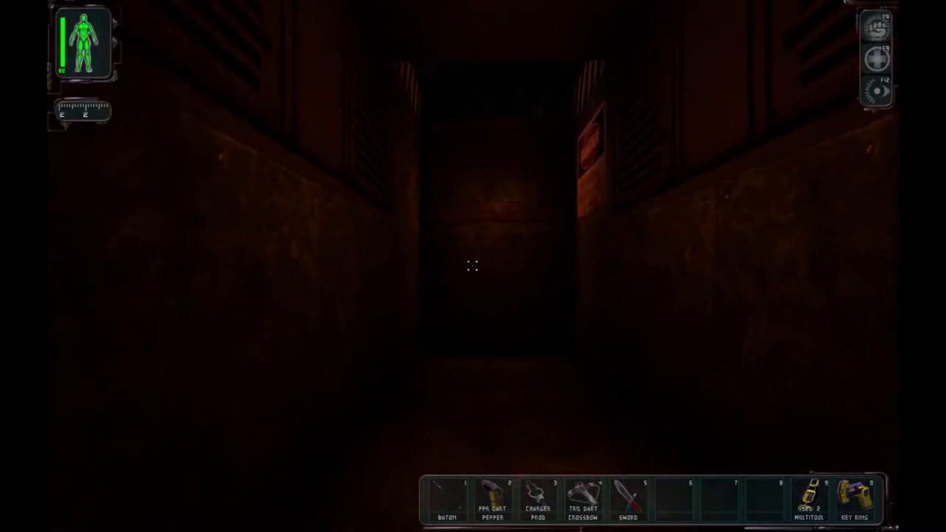
key("w")
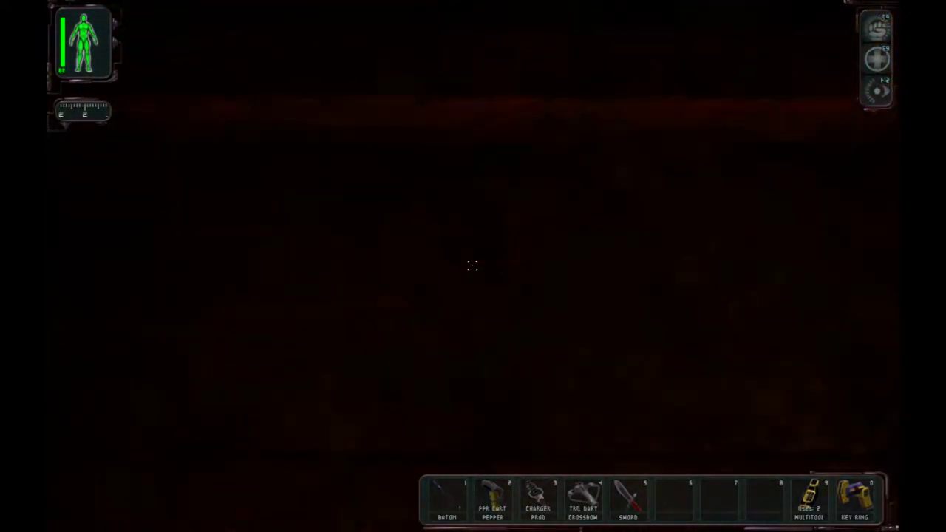
key("w")
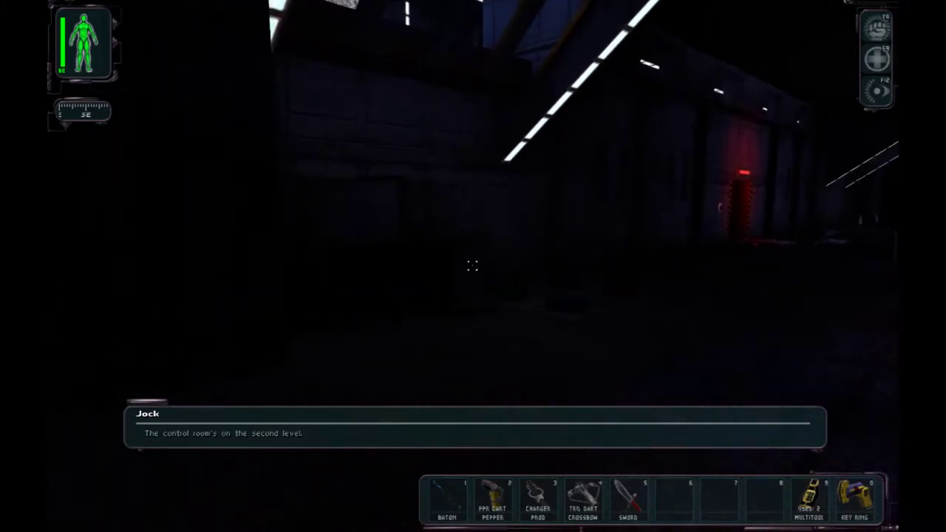
- Cross the hangar, descend the stairs past two bodies, and reach the terminal by the bed
key("w")
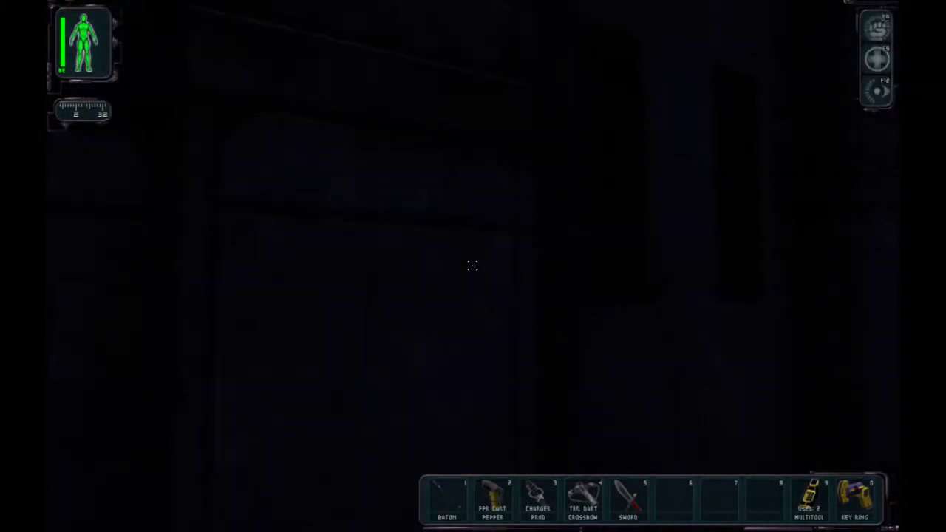
key("w")
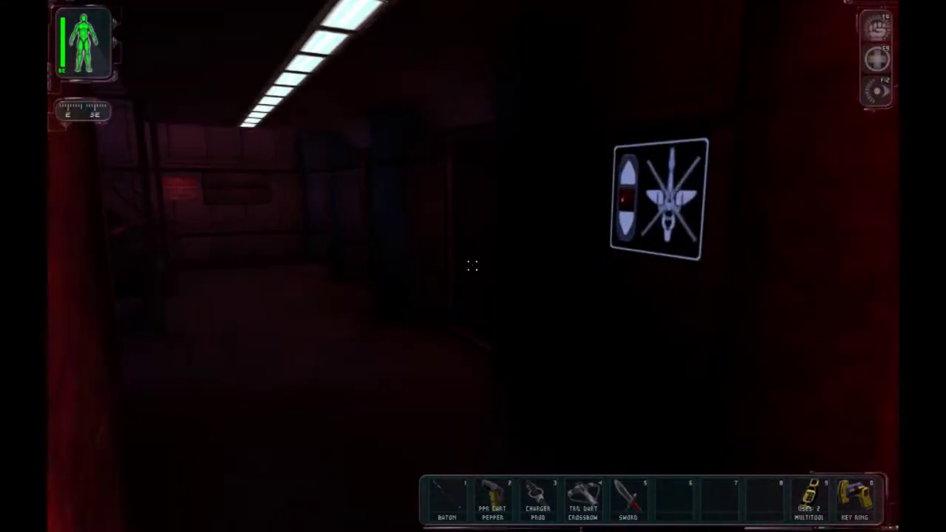
key("w")
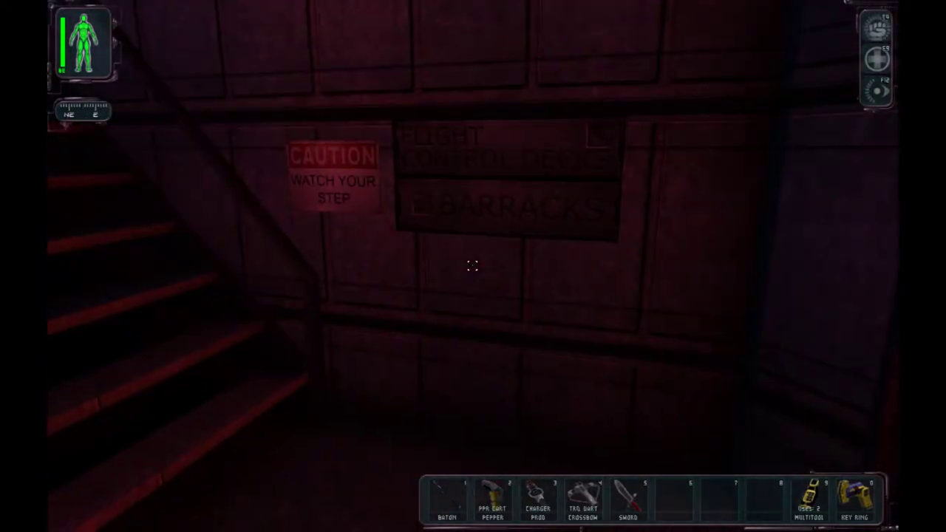
key("w")
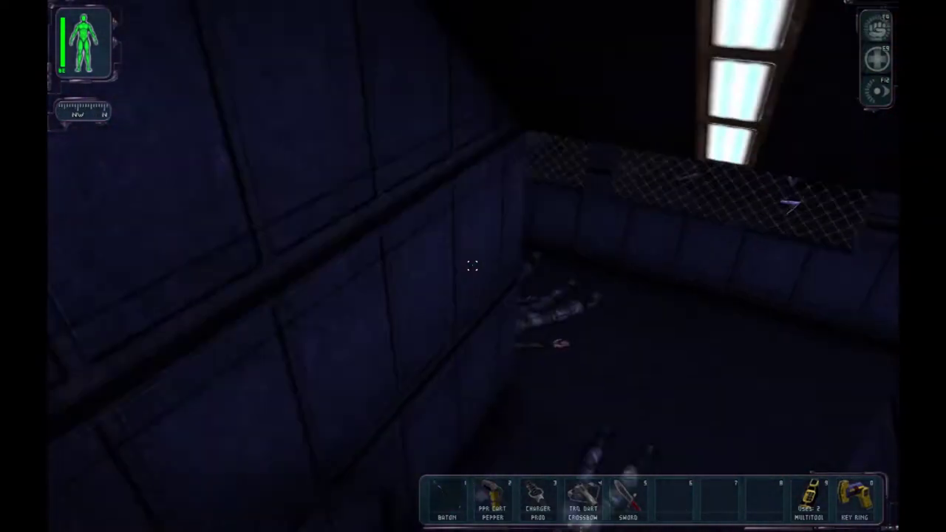
key("w")
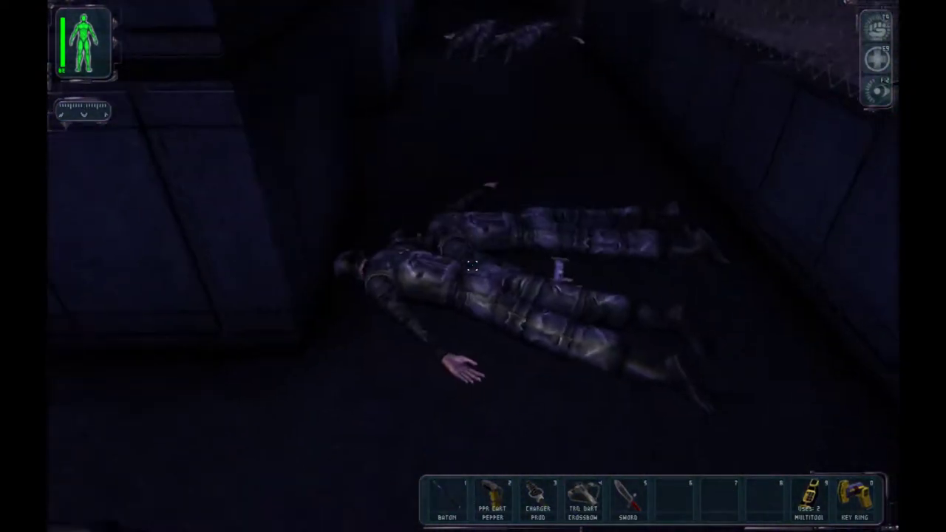
key("w")
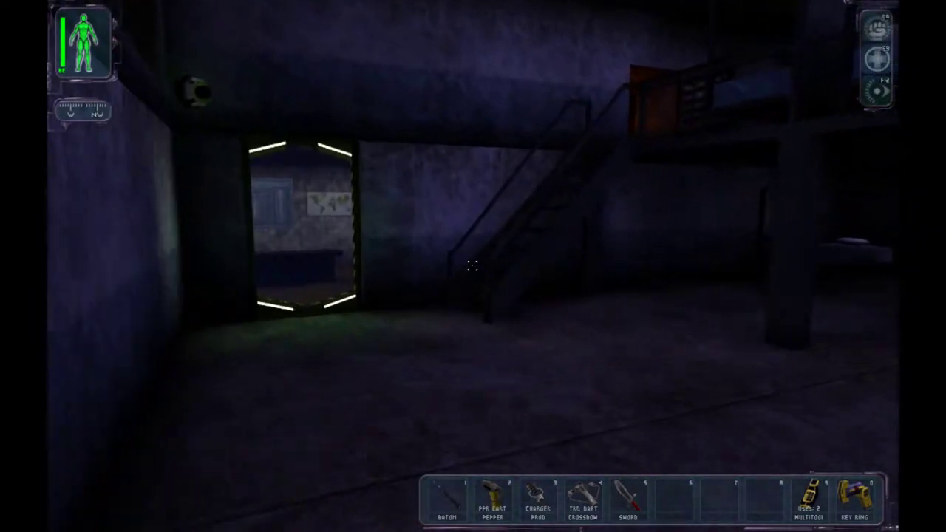
key("w")
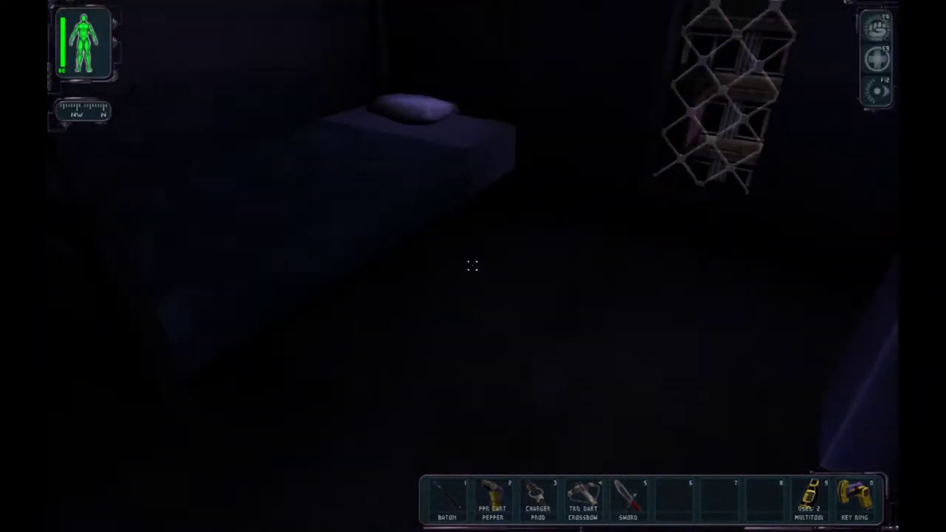
key("w")
- Hack the terminal with ICE Breaker, log out of its empty inbox, and open the fridge
right_click(473, 265)
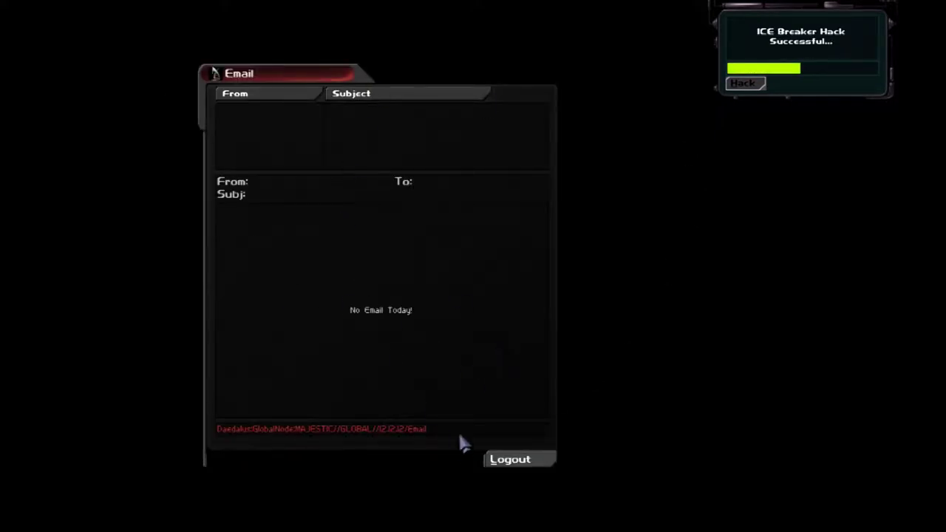
left_click(510, 459)
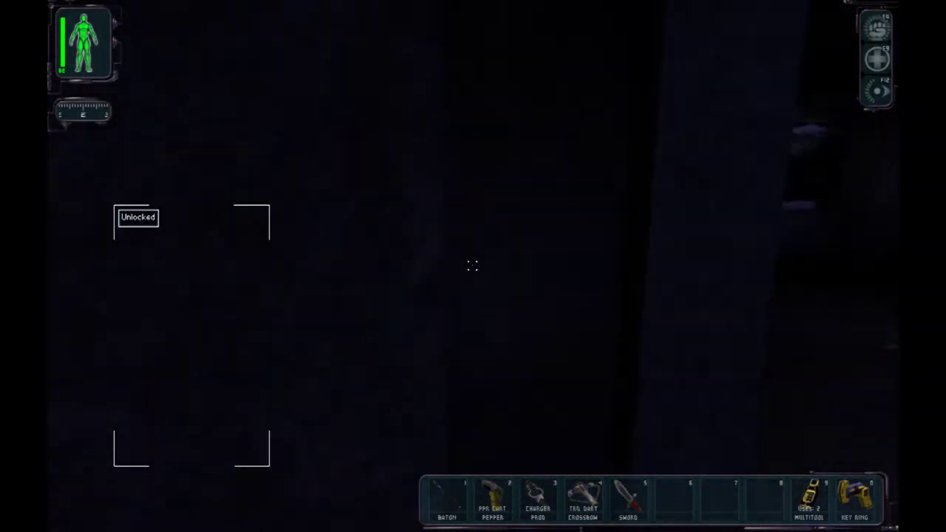
right_click(472, 266)
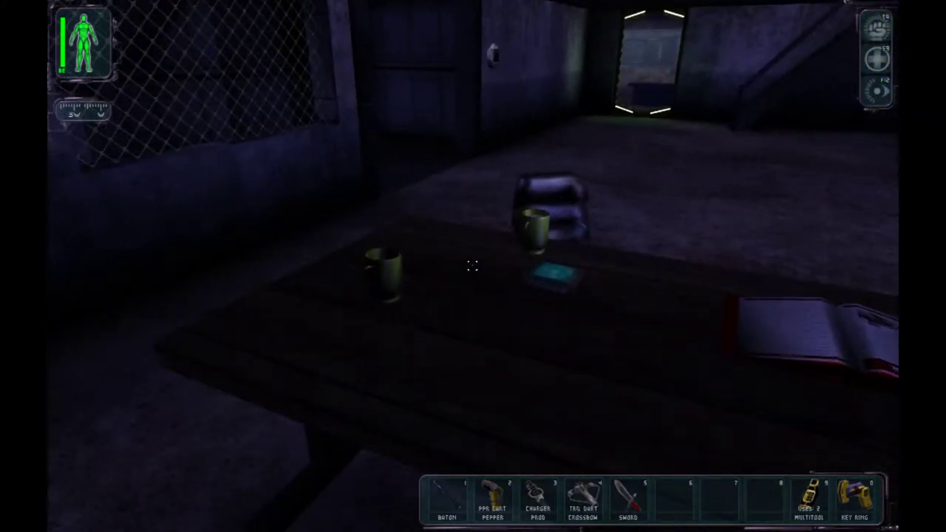
- Read the MJ12 notice, loot the unlocked locker for 100 credits, and try the locked one
right_click(473, 266)
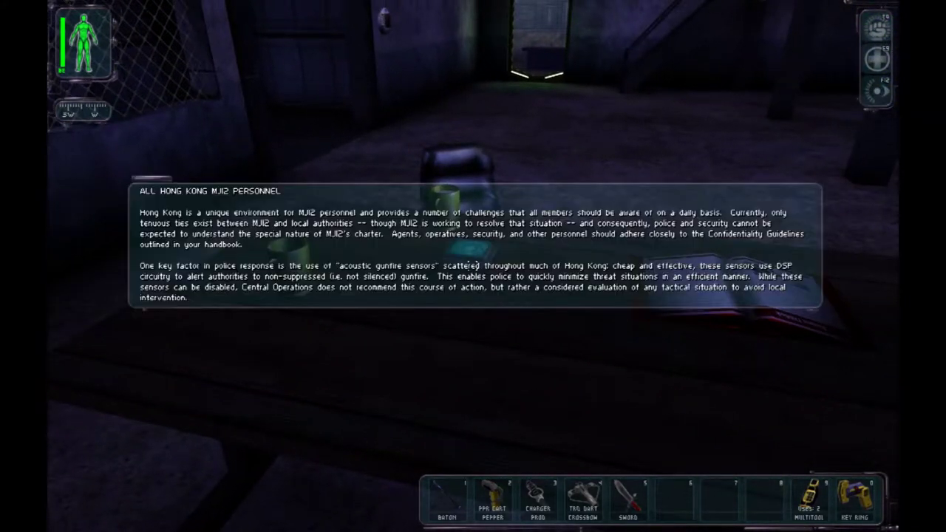
right_click(473, 266)
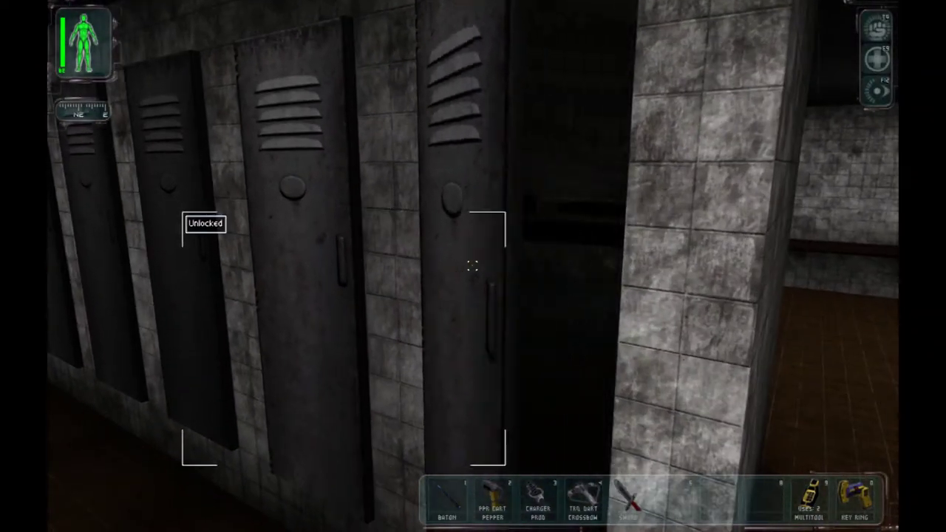
right_click(473, 267)
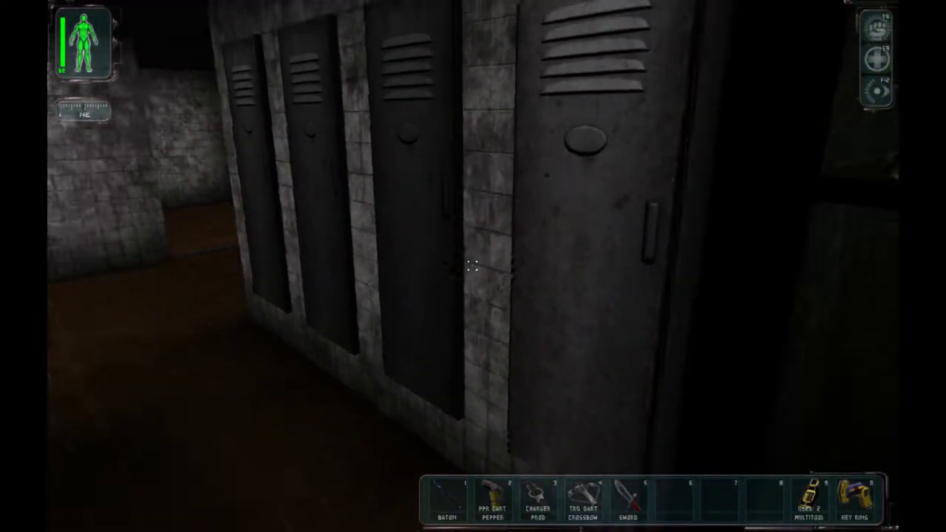
right_click(474, 266)
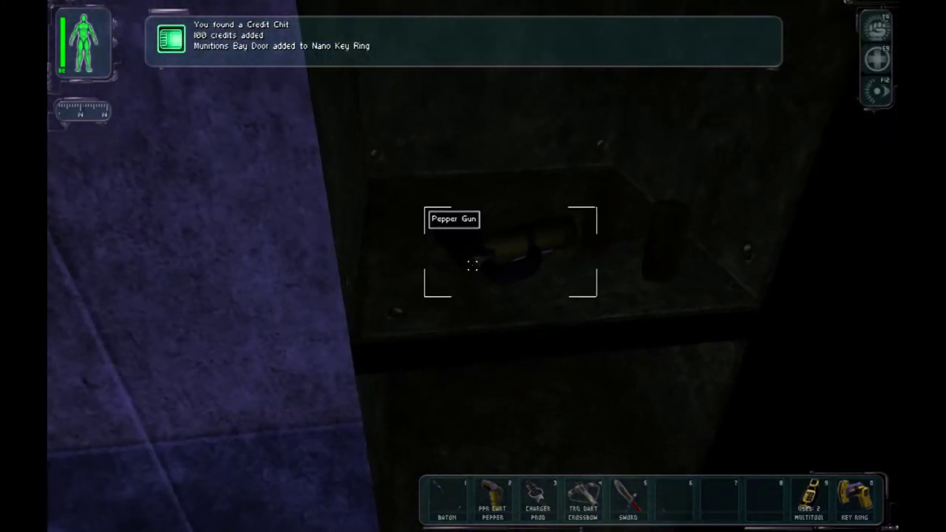
- Collect the Pepper Gun and pepper cartridge from the locker and equip the pepper gun
right_click(473, 266)
right_click(473, 267)
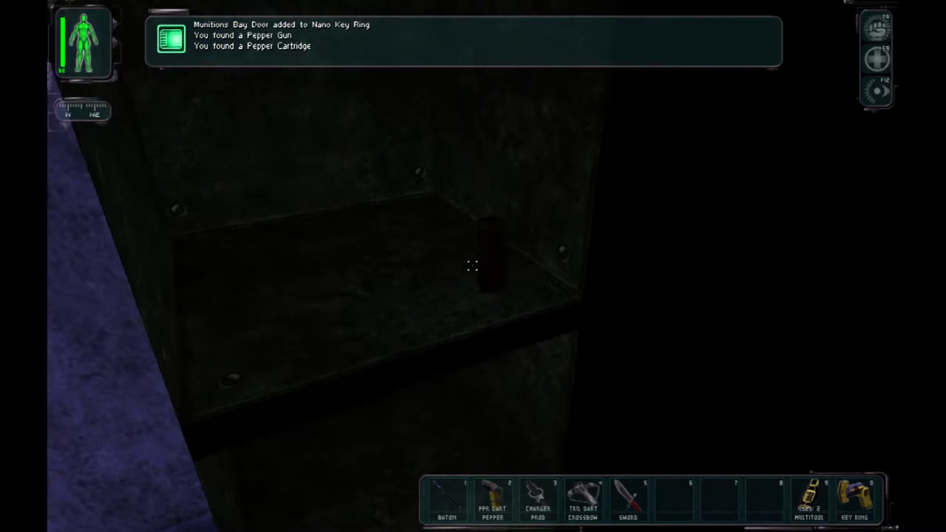
key("2")
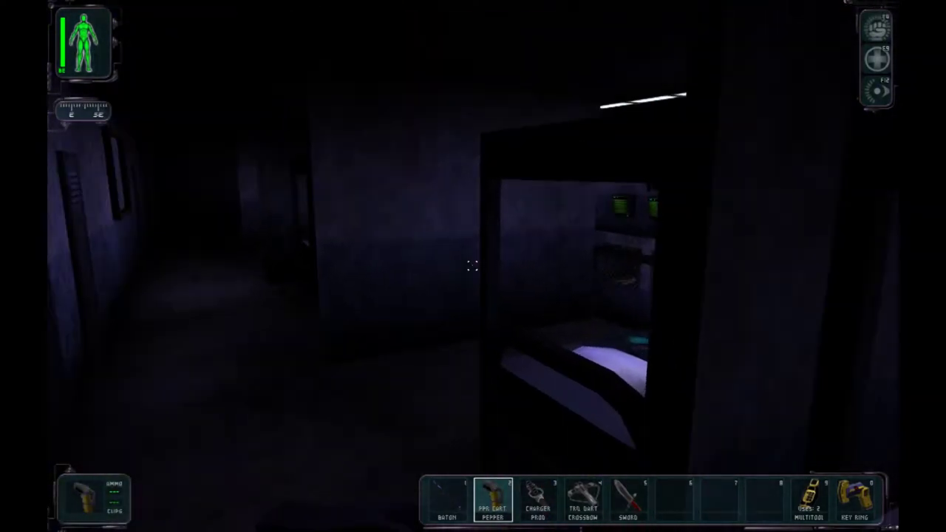
- Try the locked lockers by the bunk bed, then head toward the bins and doorway
key("w")
key("w")
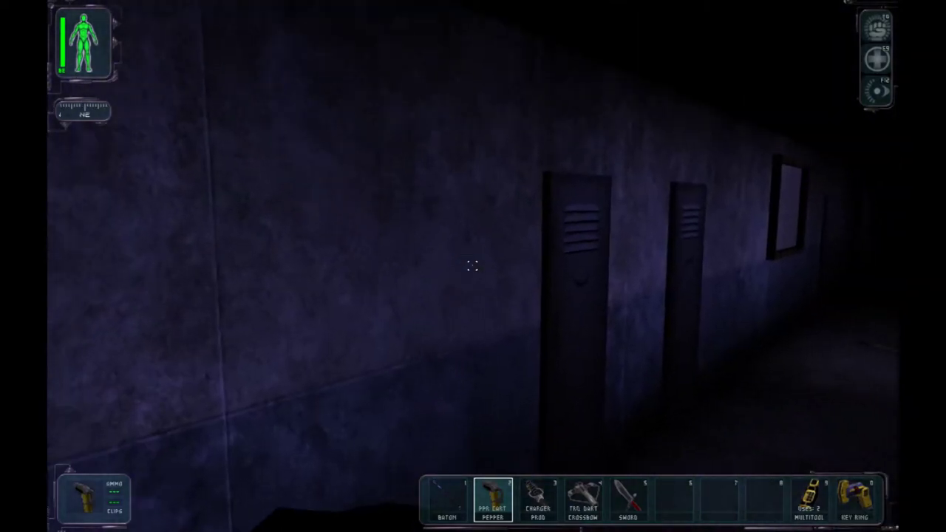
right_click(473, 267)
right_click(473, 266)
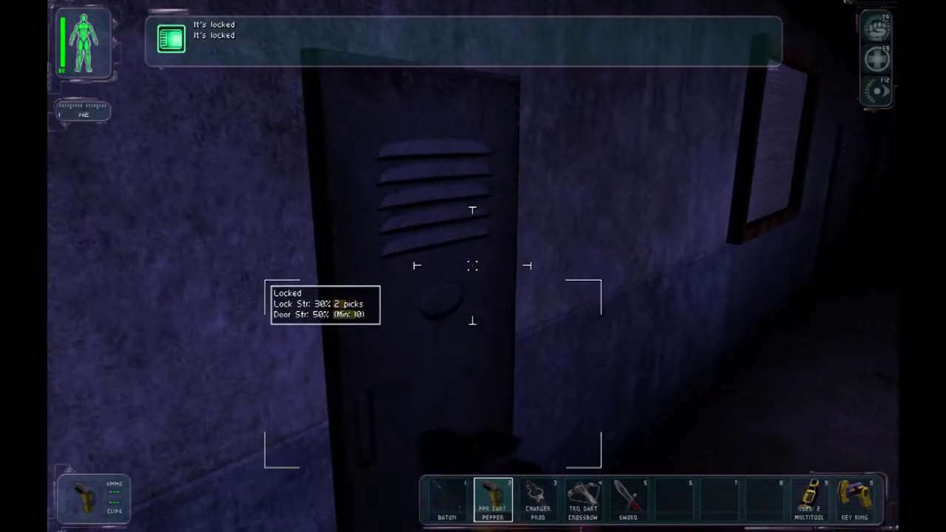
key("w")
key("w")
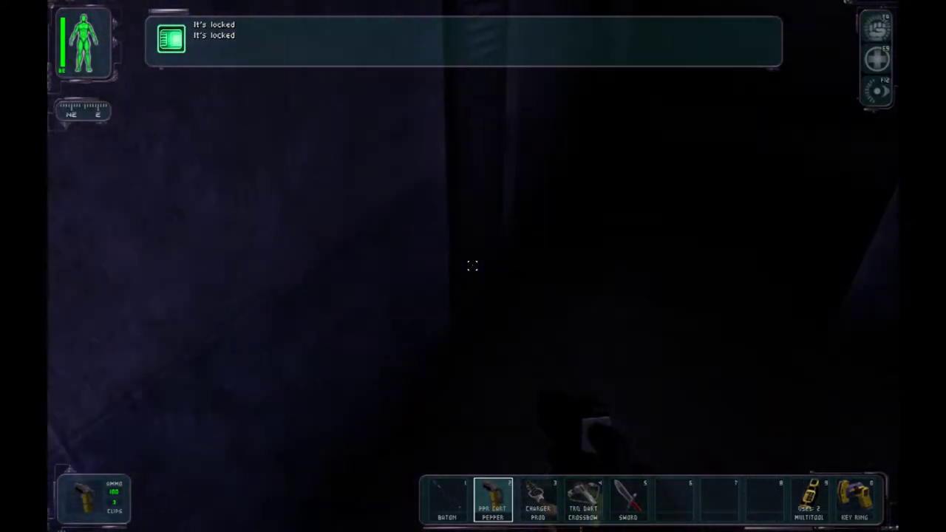
key("w")
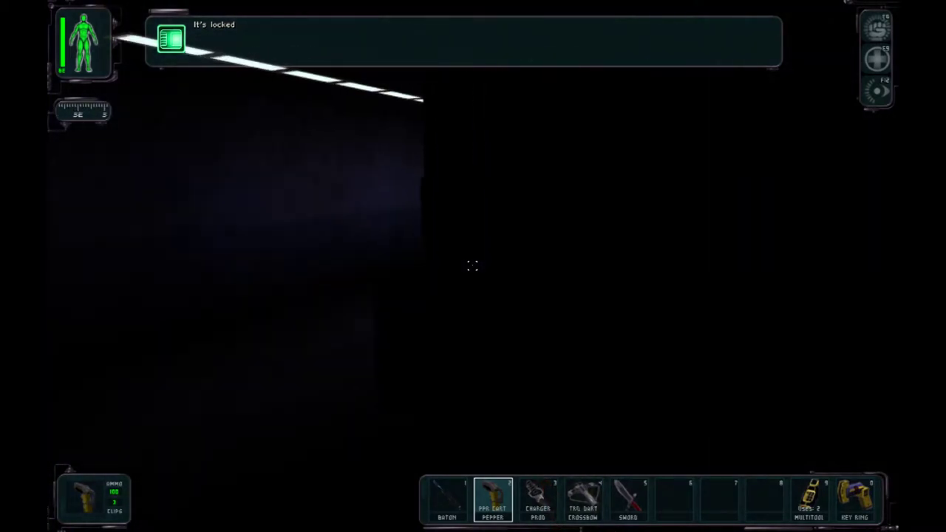
key("w")
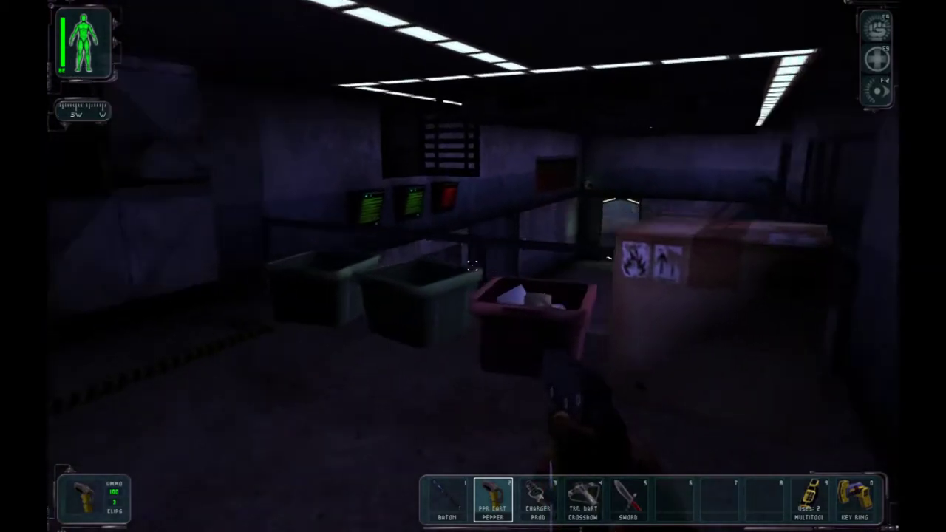
key("w")
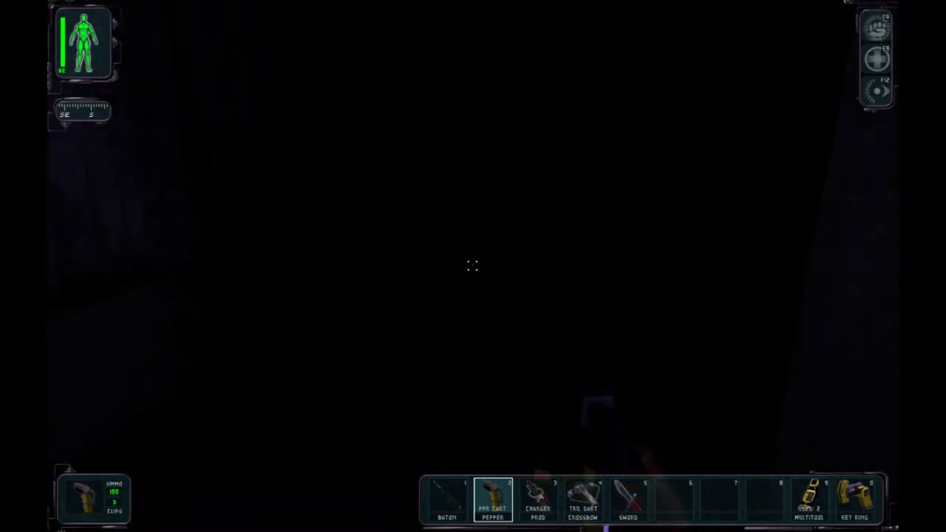
- Crawl through the vent shaft with the light augmentation on and the mini-crossbow ready
key("F12")
key("w")
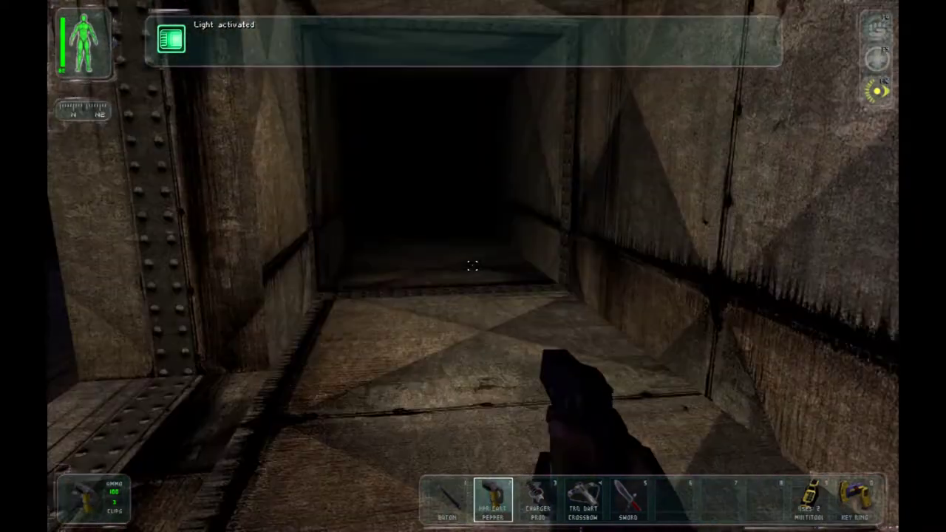
key("w")
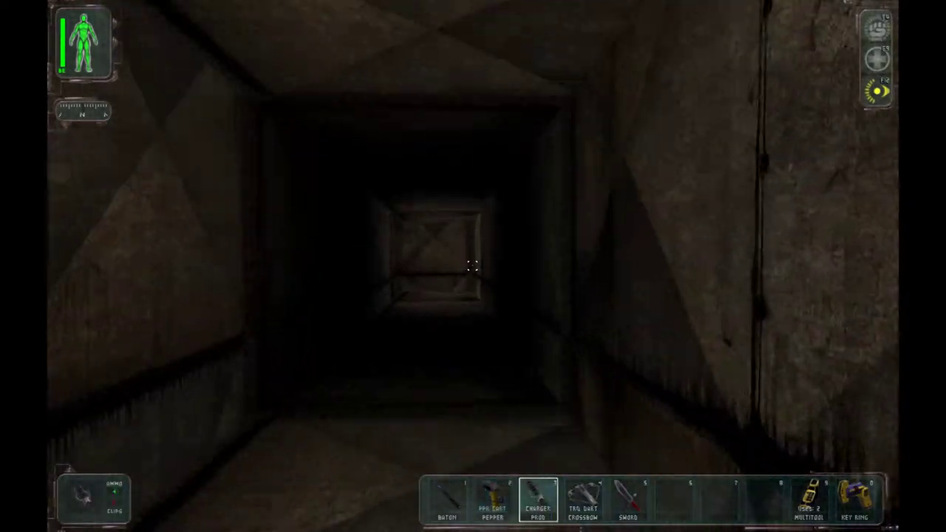
key("w")
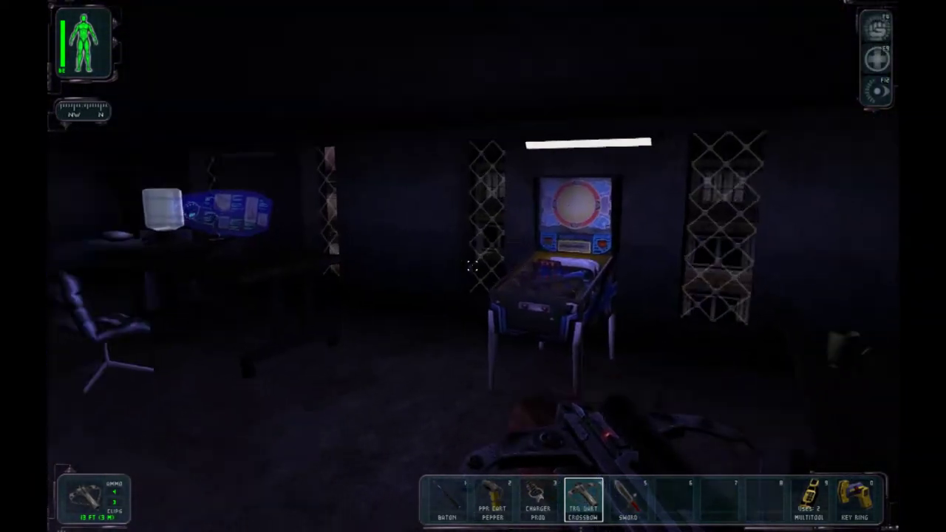
- Go up the stairs and through the dark rooms to read the maintenance datacube
key("w")
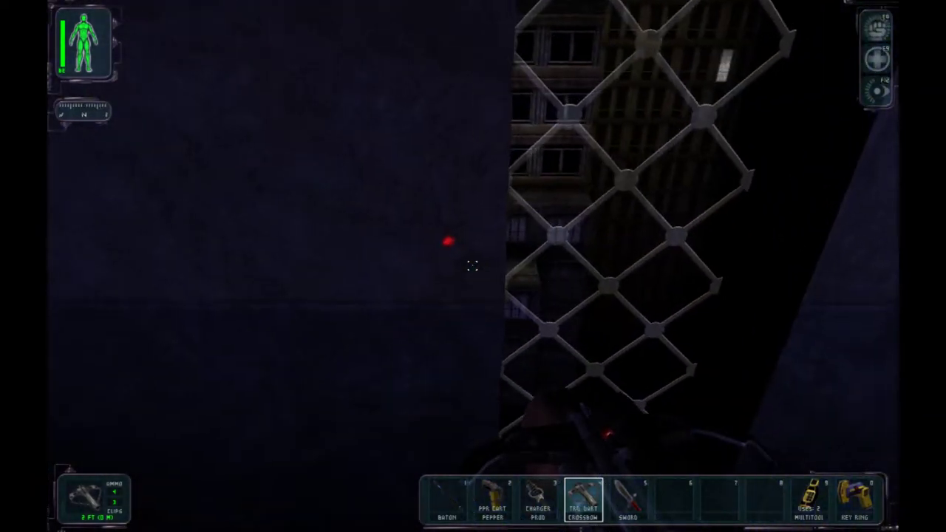
key("w")
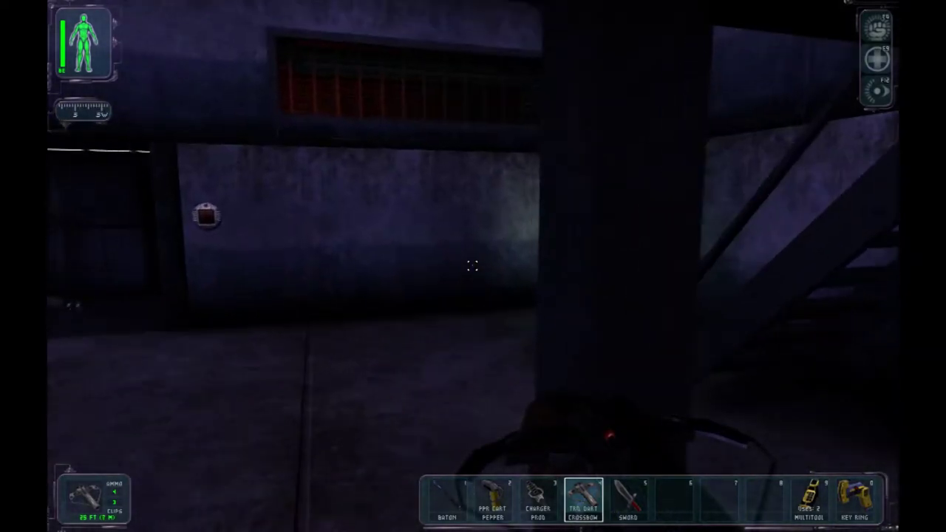
key("w")
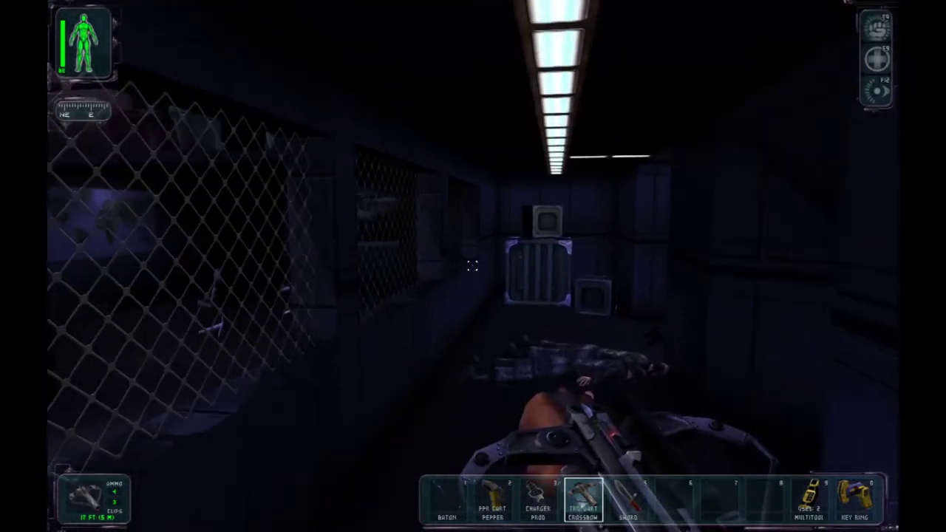
key("w")
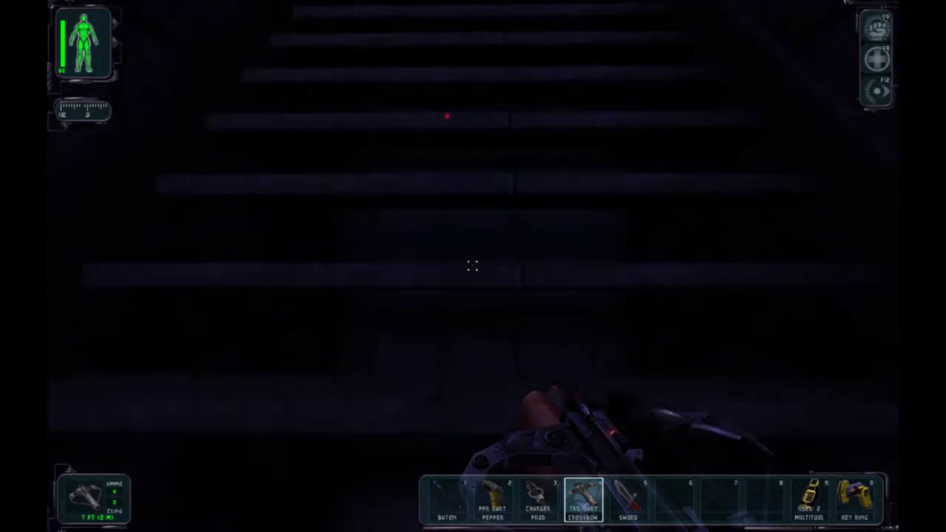
key("w")
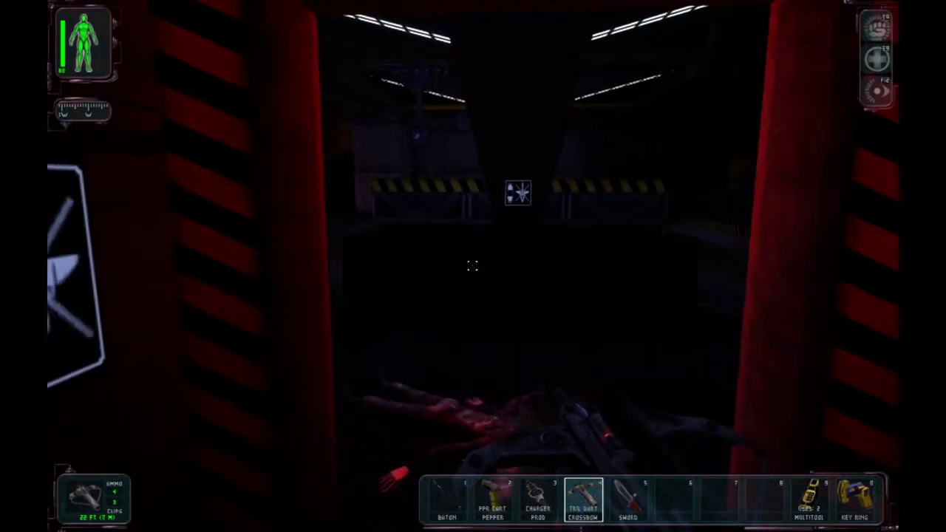
key("w")
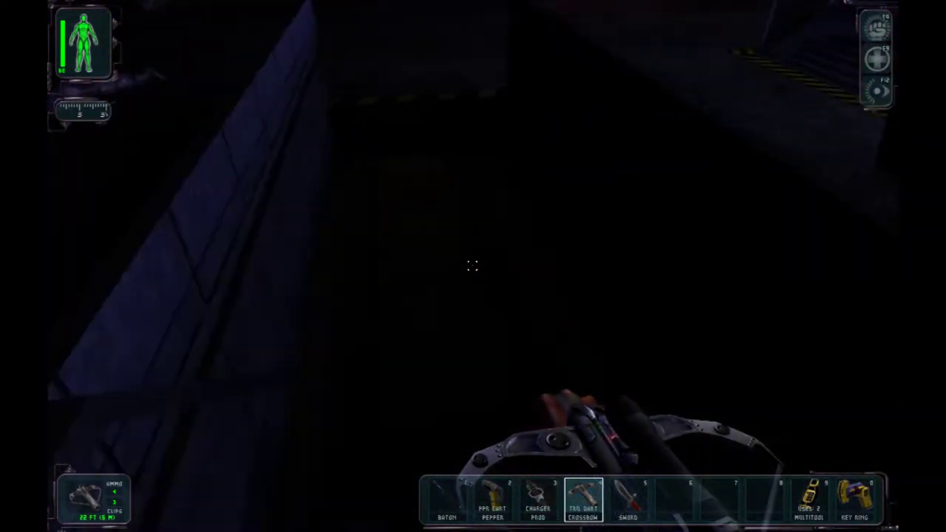
key("w")
key("w")
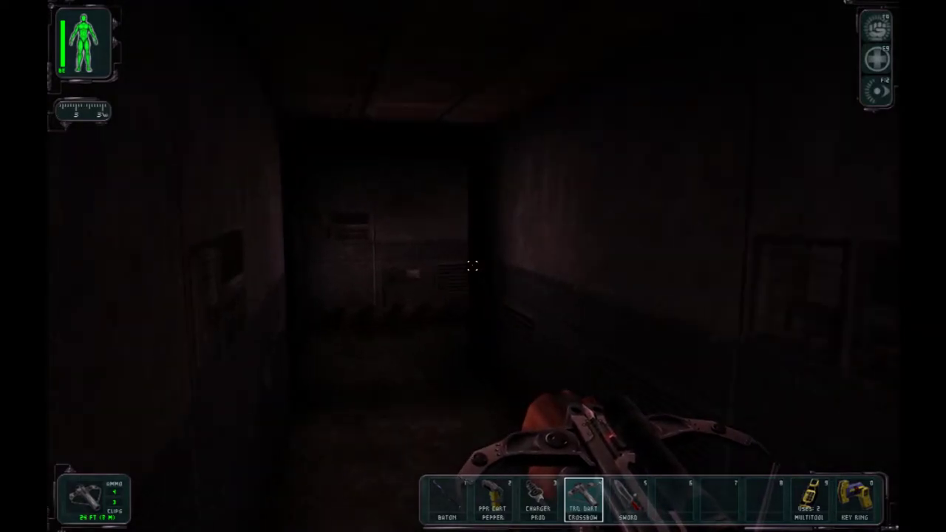
key("w")
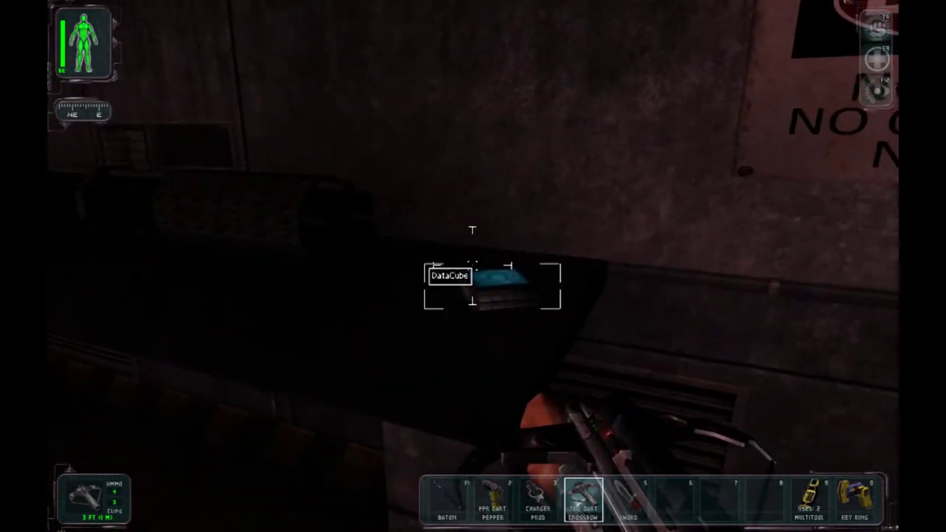
right_click(472, 265)
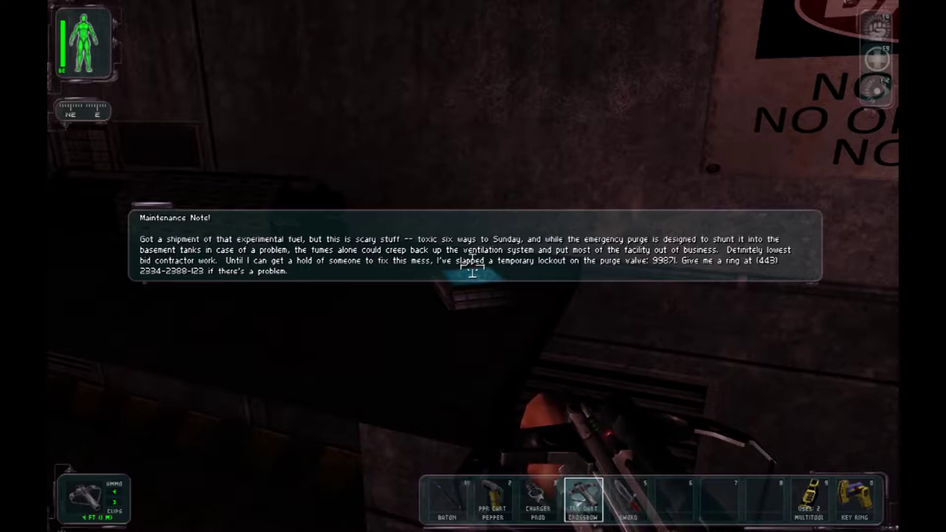
- Close the maintenance note and walk past the MACHINES crate into the dark passage
key("Escape")
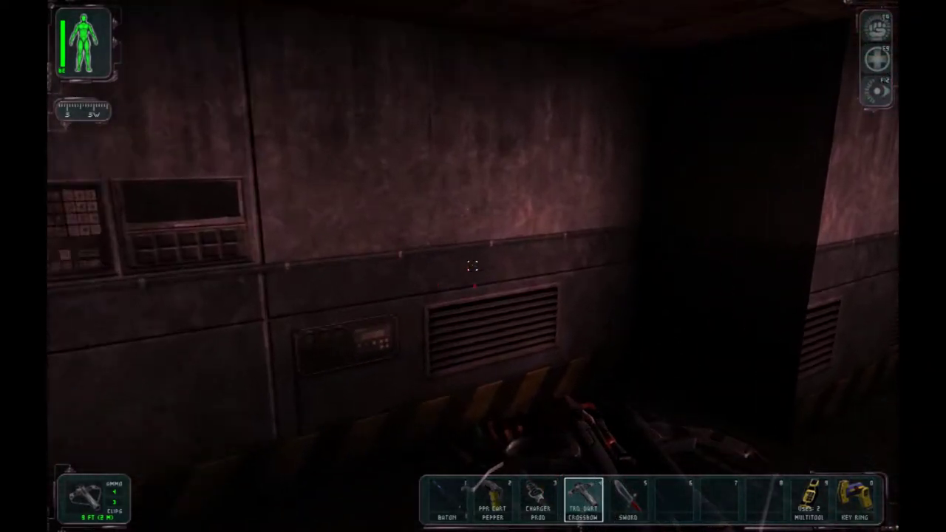
key("w")
key("w")
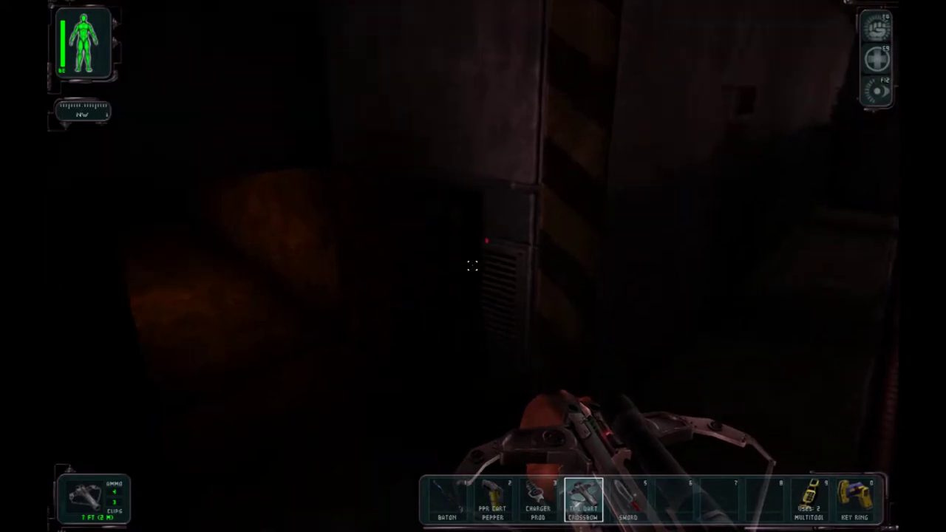
key("w")
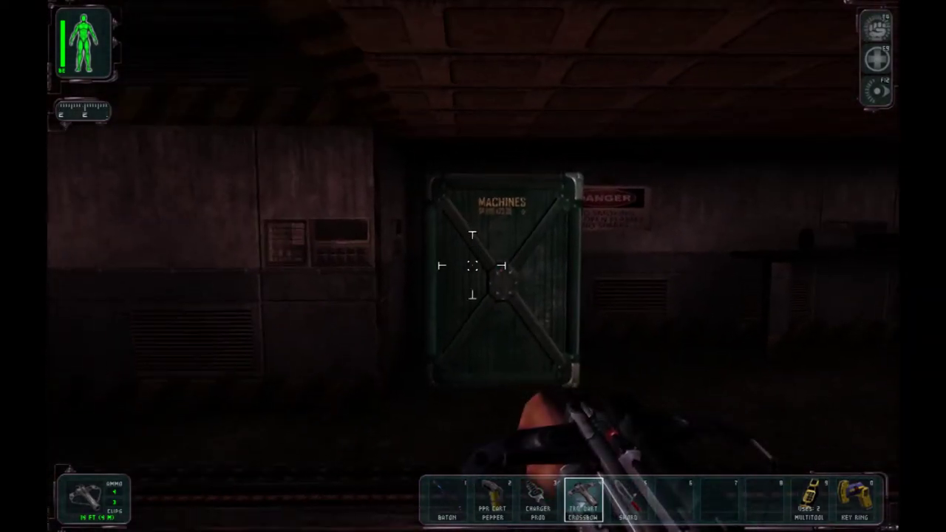
key("w")
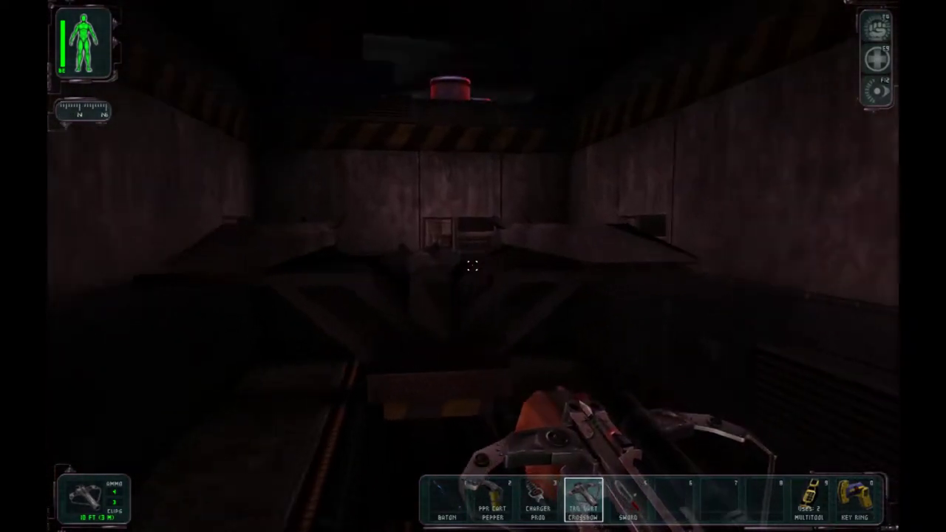
key("w")
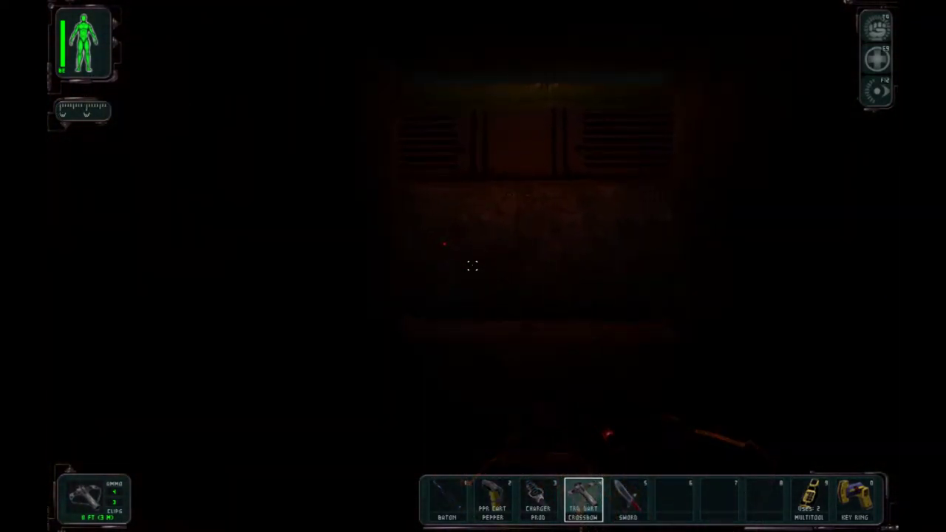
key("w")
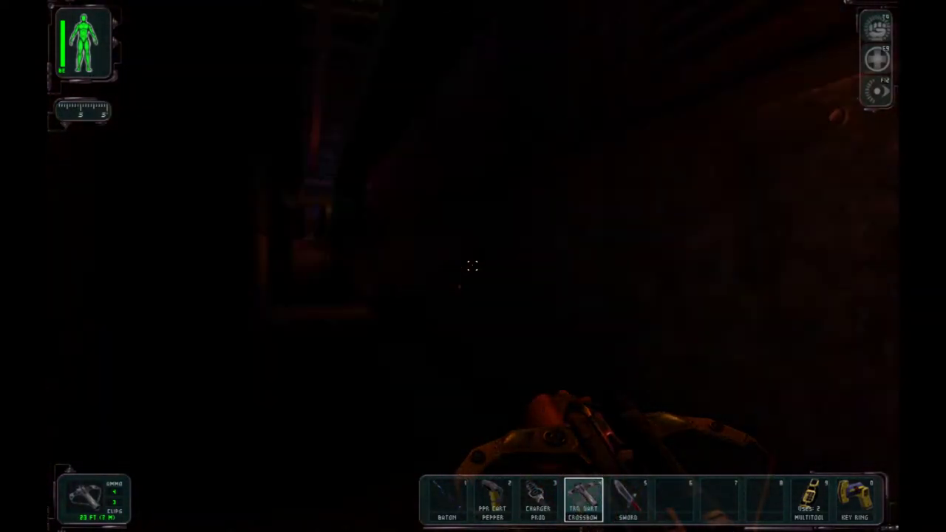
- Follow the dark vented corridor to the wall painted with 2
key("w")
key("w")
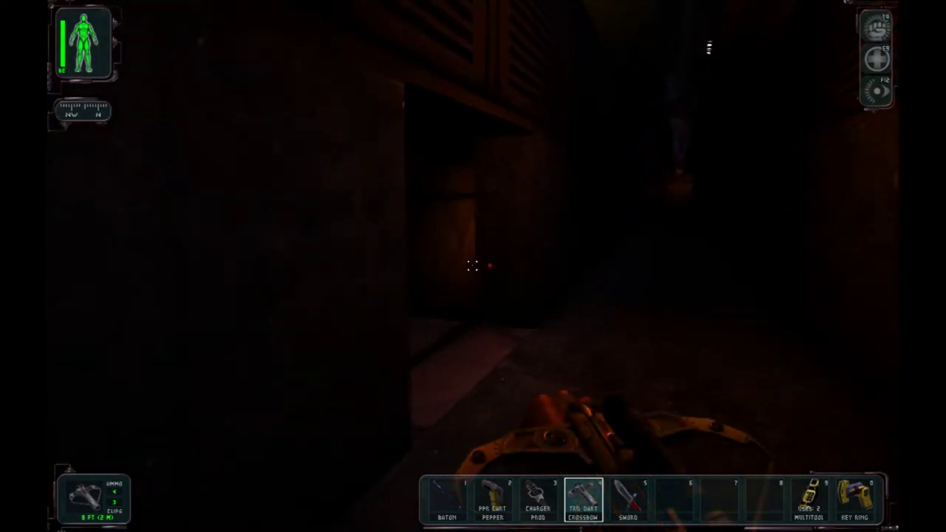
key("w")
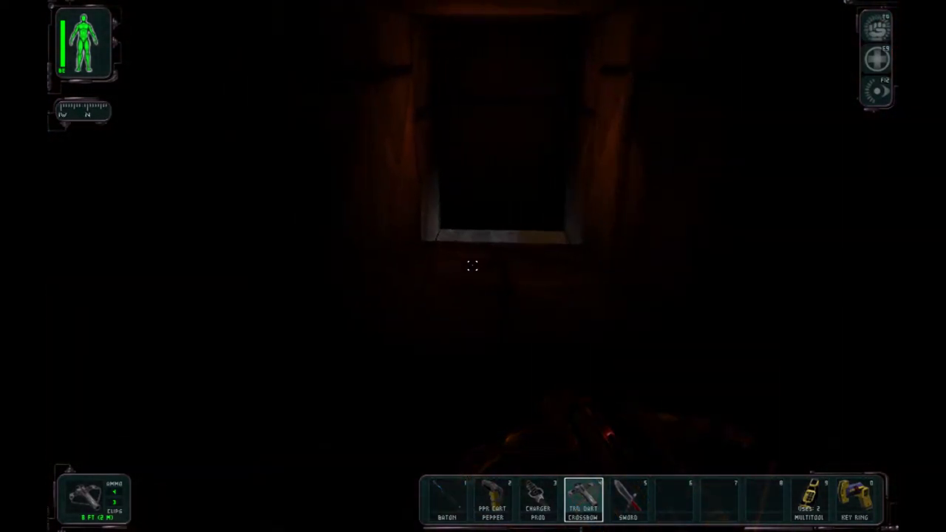
key("w")
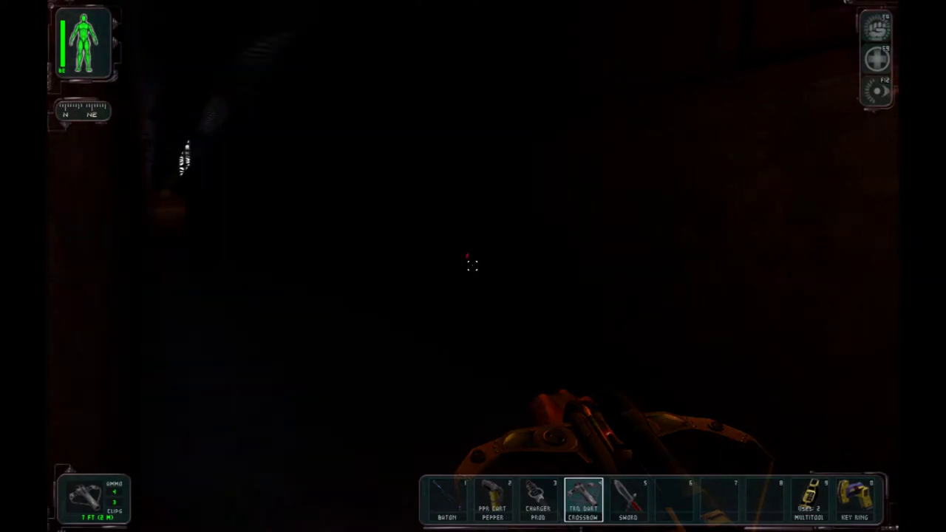
key("w")
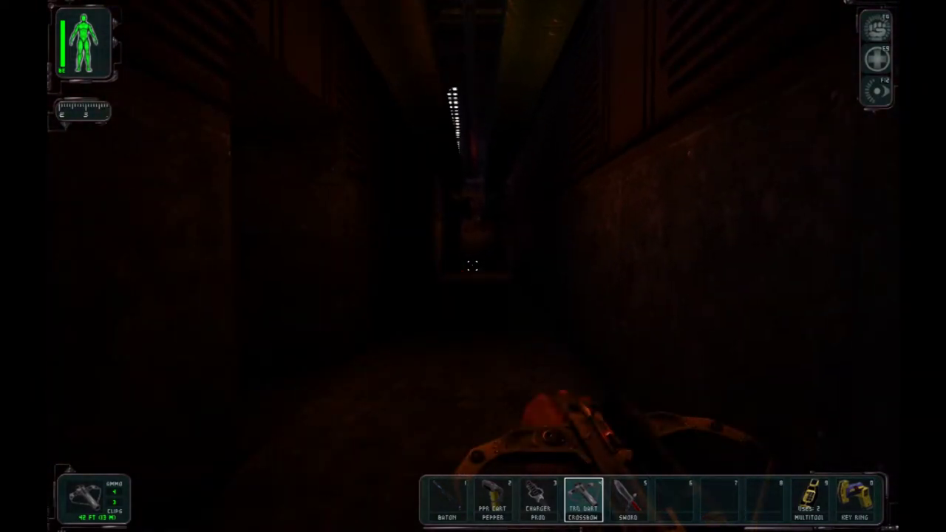
key("w")
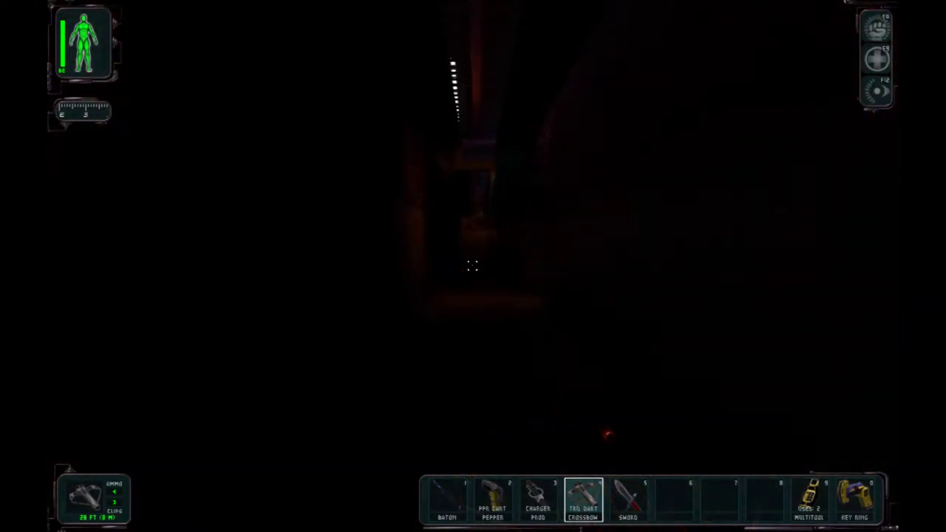
key("w")
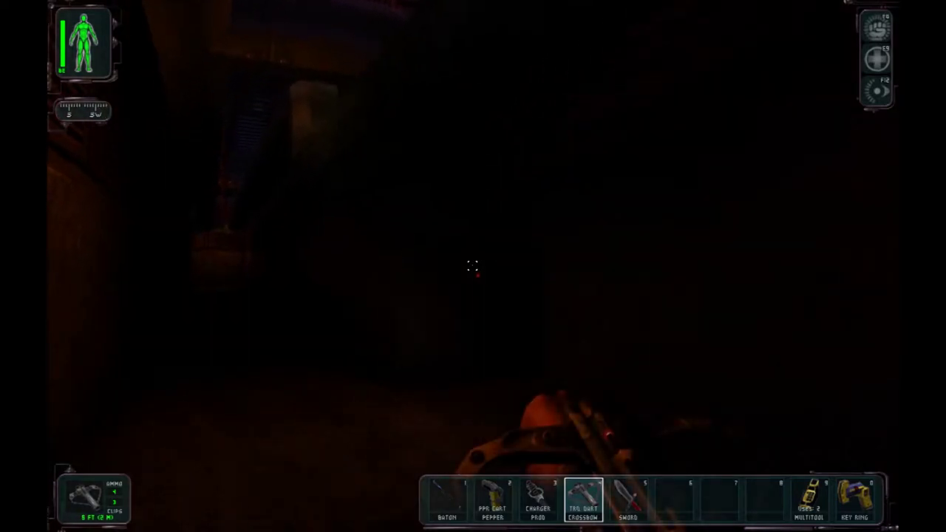
key("w")
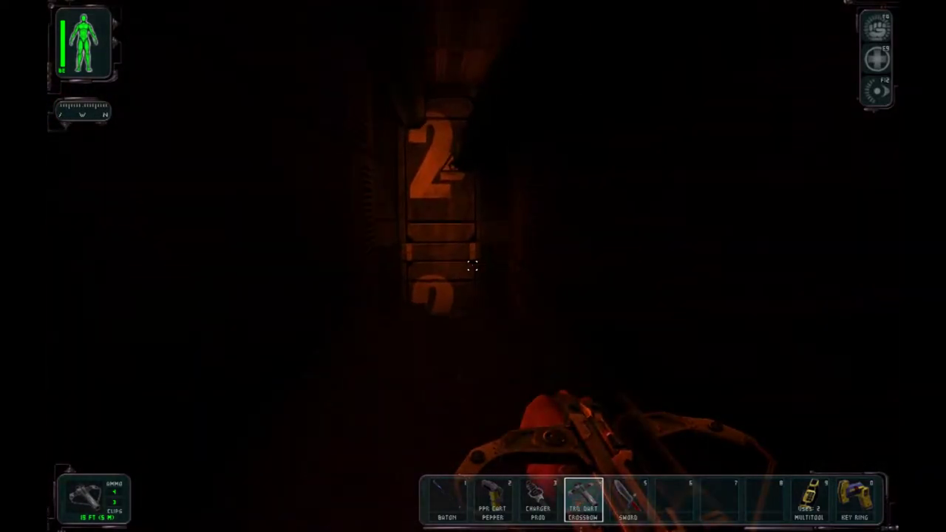
key("w")
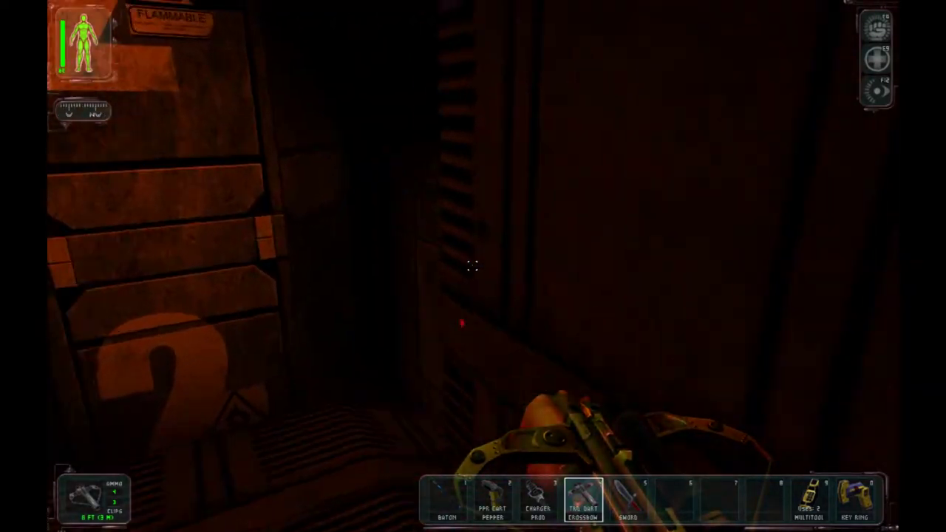
key("w")
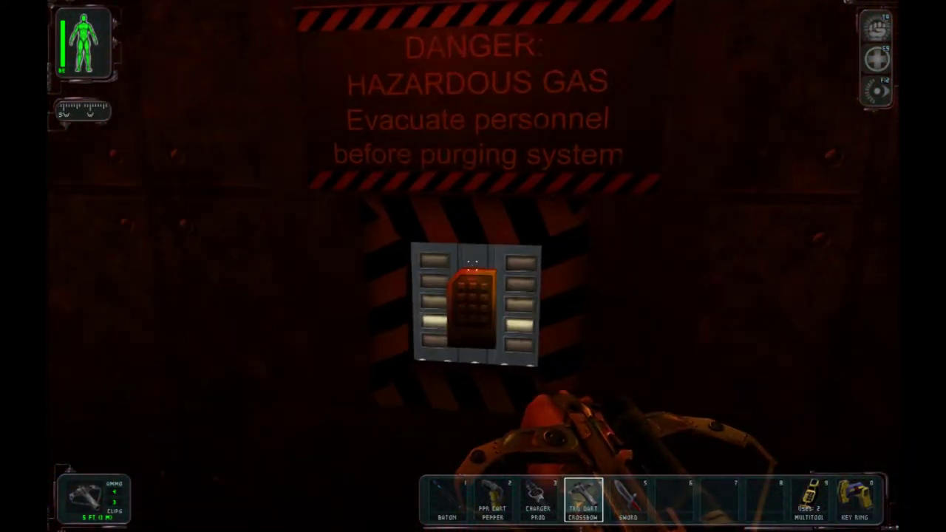
- Use the keypad under the hazardous gas sign, then activate the Regeneration augmentation
right_click(473, 263)
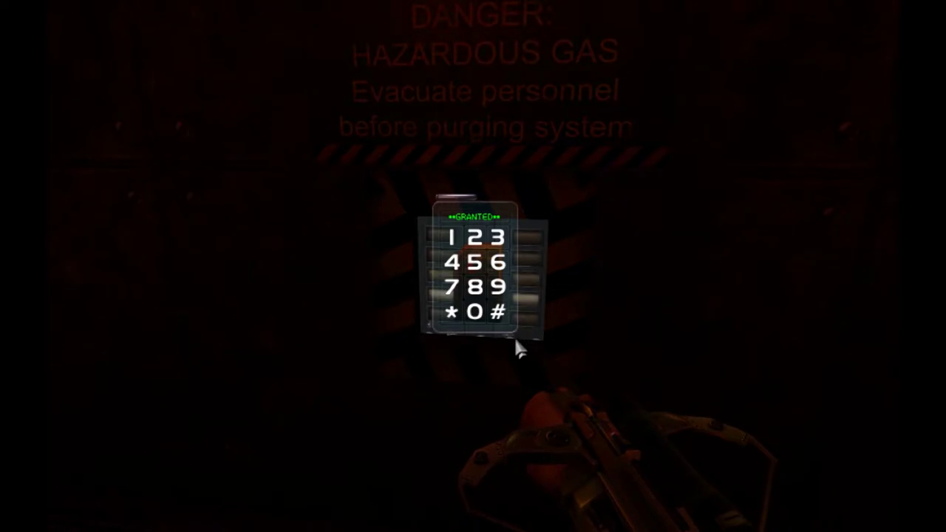
right_click(518, 349)
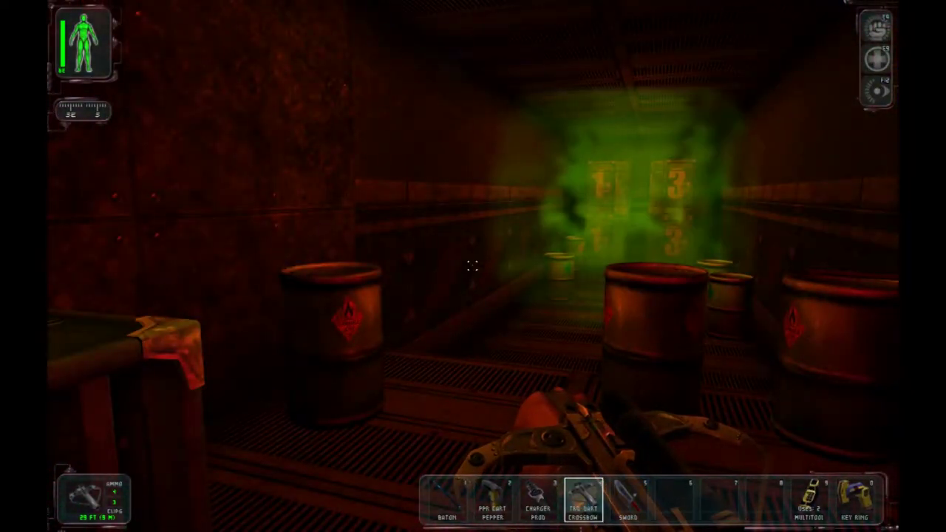
key("F4")
- Cross the green gas past the barrels into the dark corridor with crates
key("w")
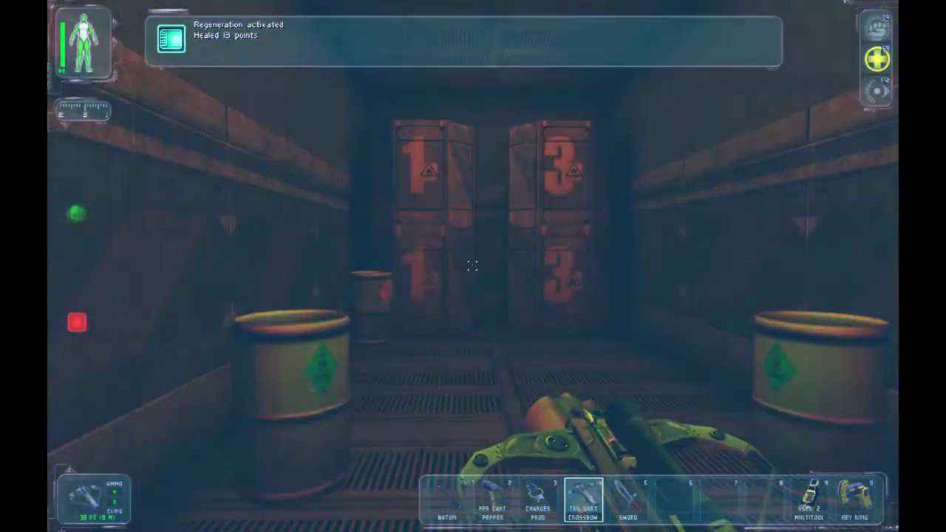
key("w")
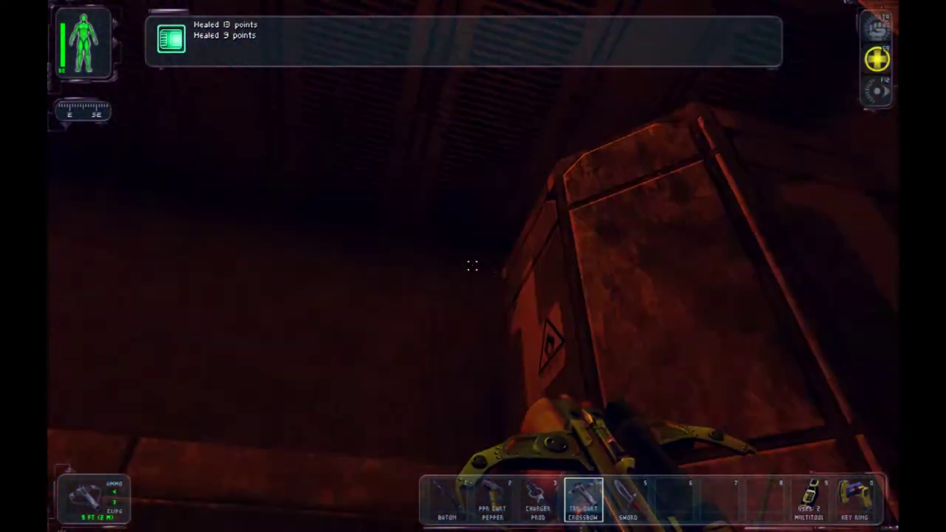
key("w")
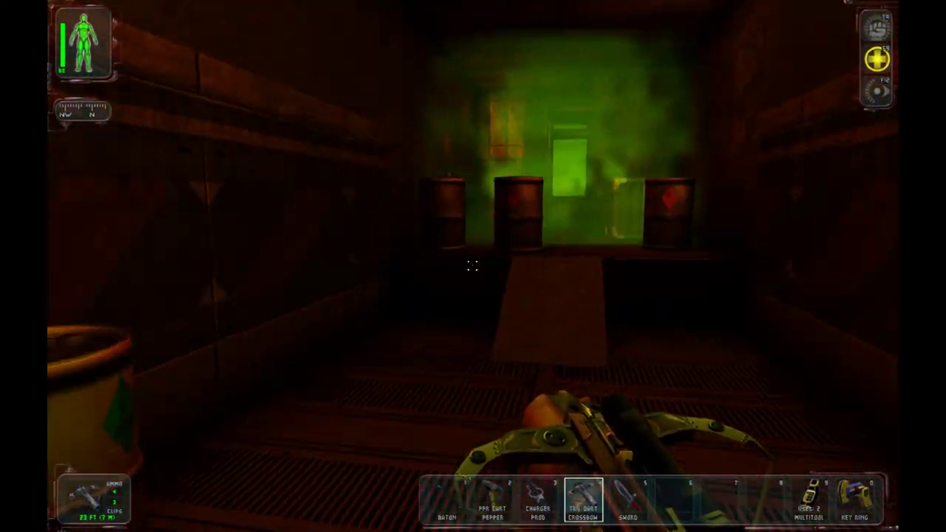
key("w")
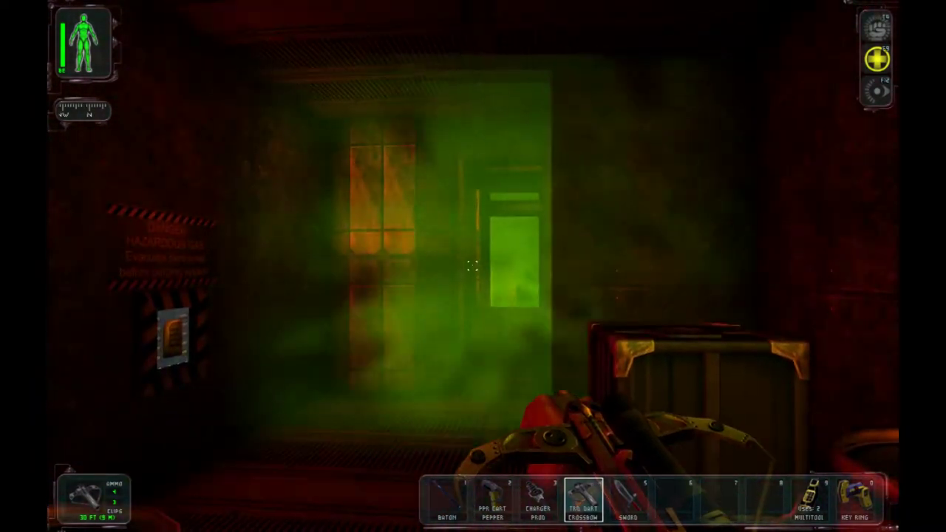
key("w")
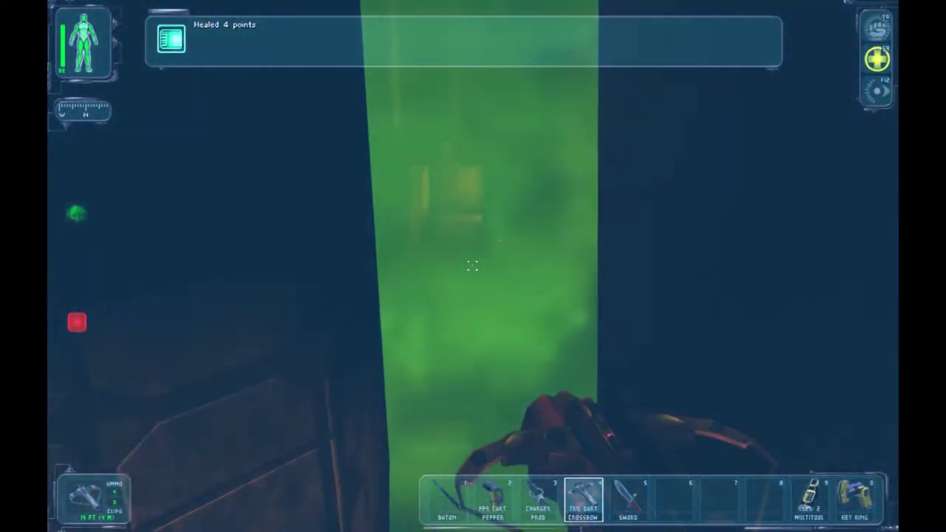
key("w")
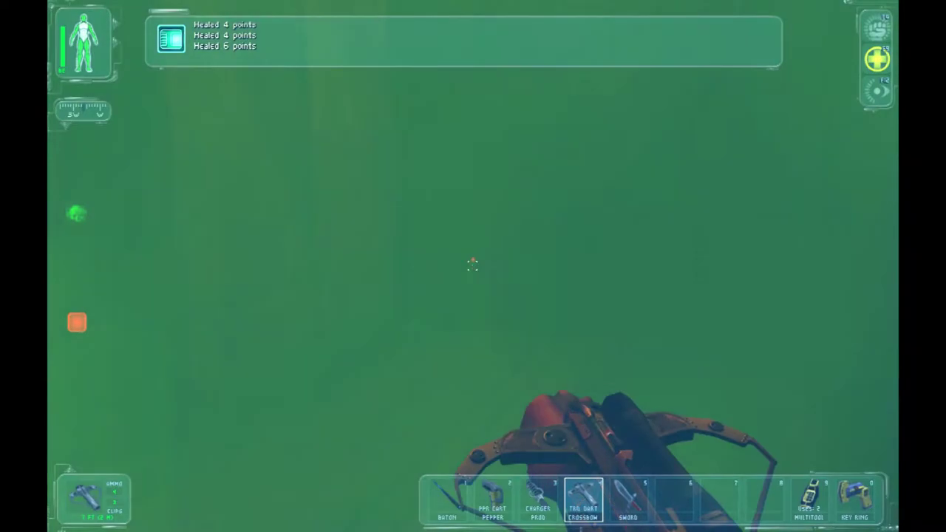
key("w")
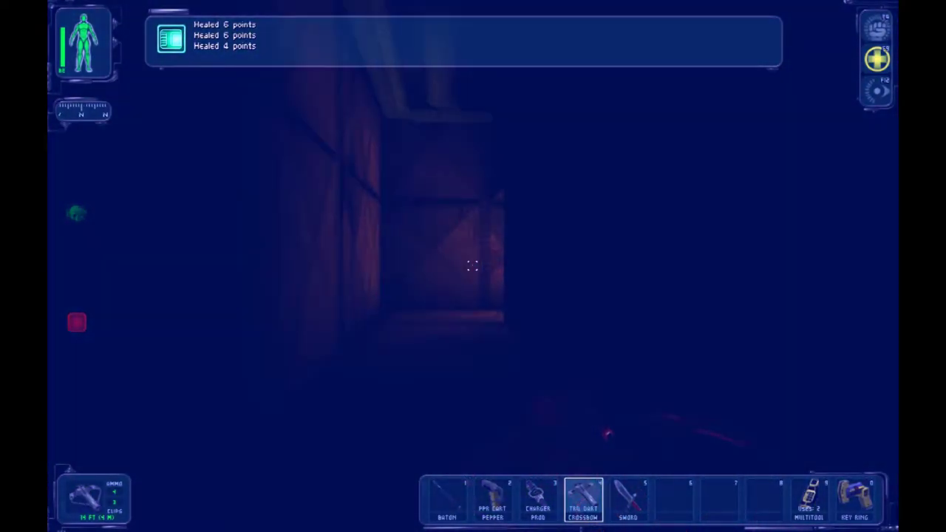
key("w")
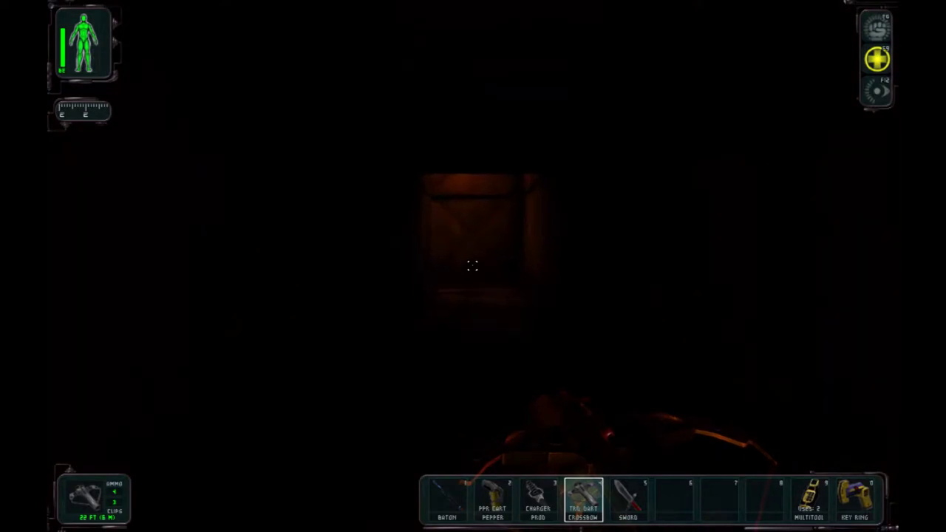
- Turn off the Regeneration augmentation, toggling the light augmentation along the way
key("F11")
key("F12")
key("F12")
key("F5")
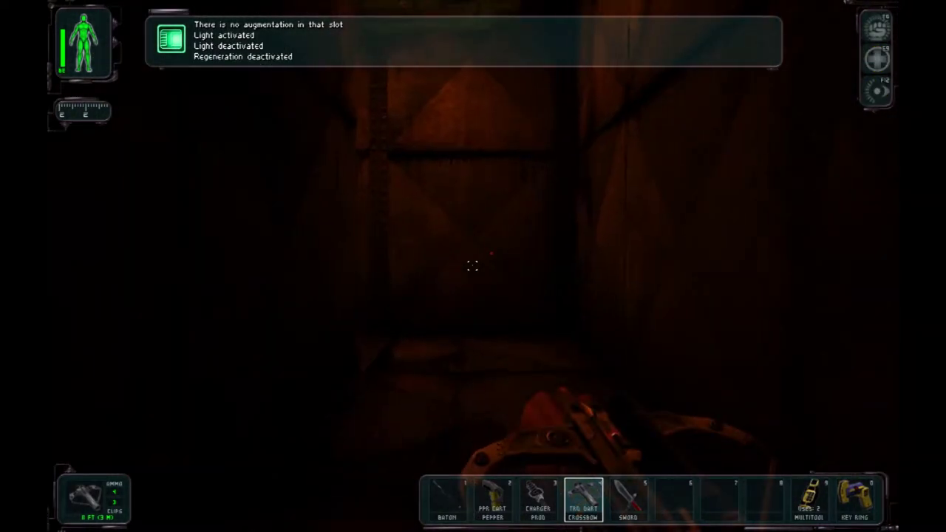
- Walk the dark corridor to the Lockpick and, lacking room, bring up the inventory
key("w")
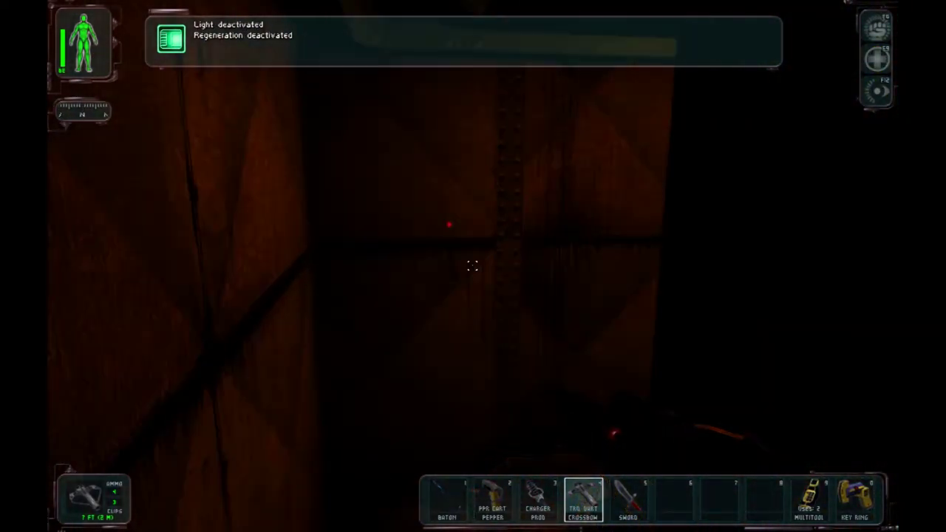
key("w")
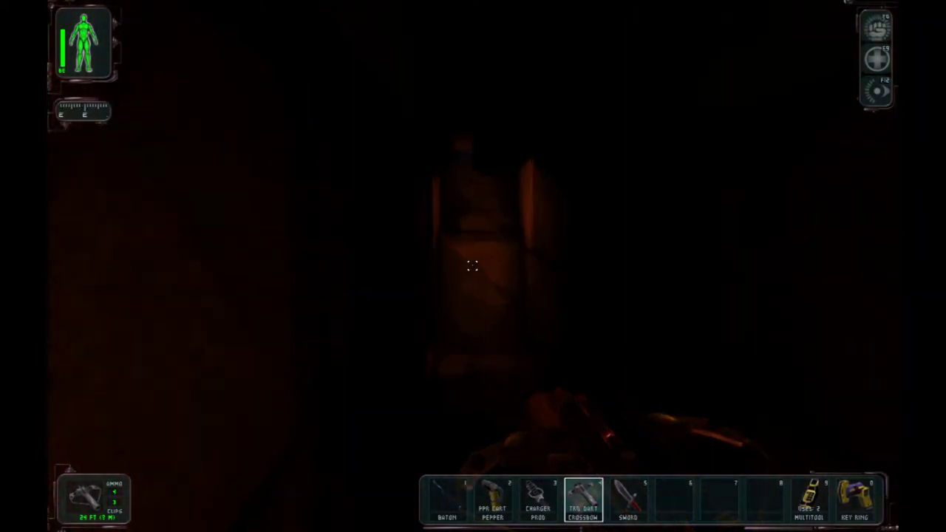
key("w")
key("w")
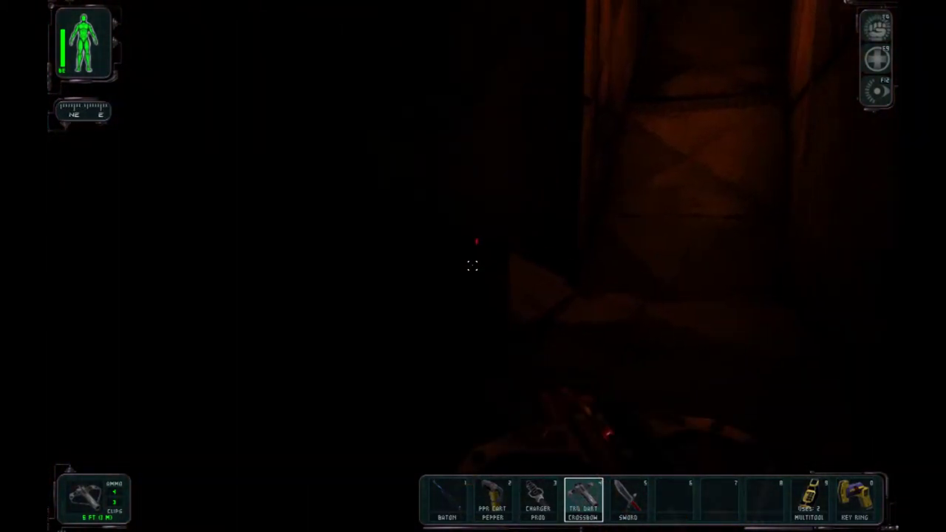
key("w")
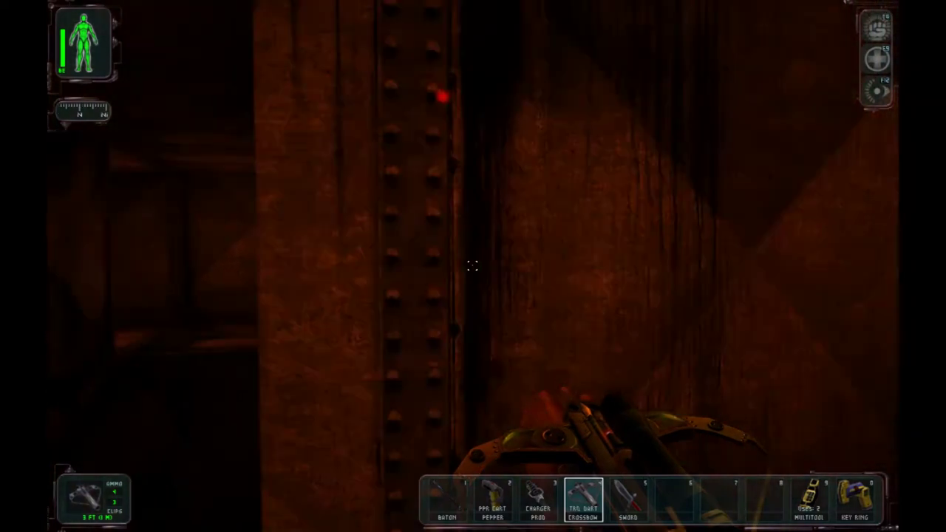
key("w")
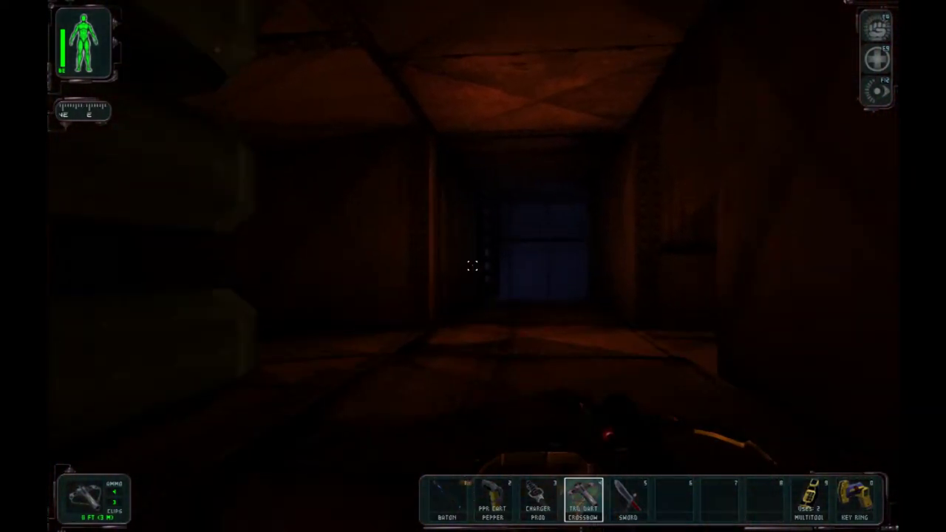
key("w")
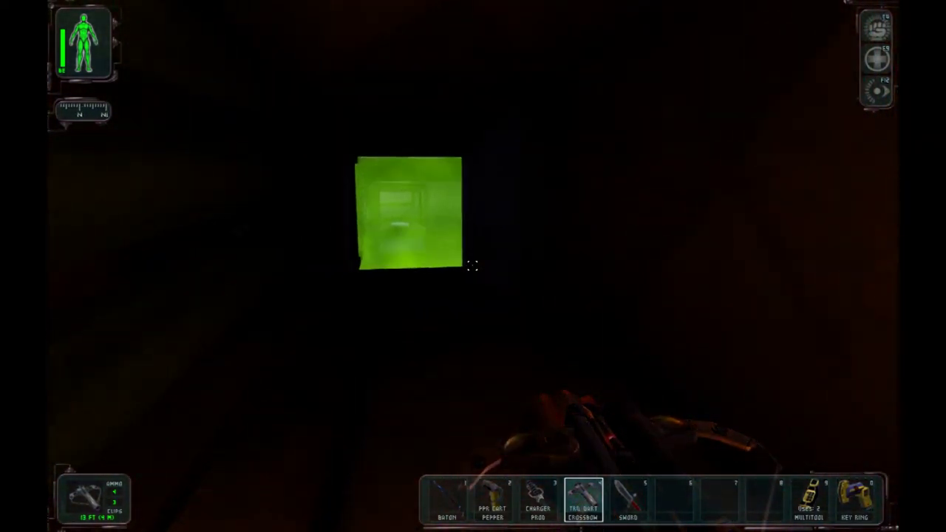
key("w")
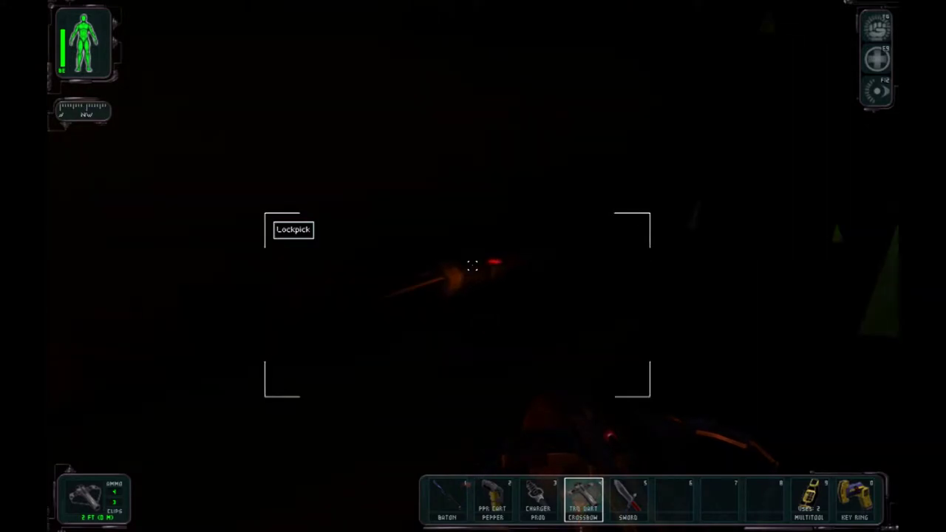
right_click(473, 266)
key("F1")
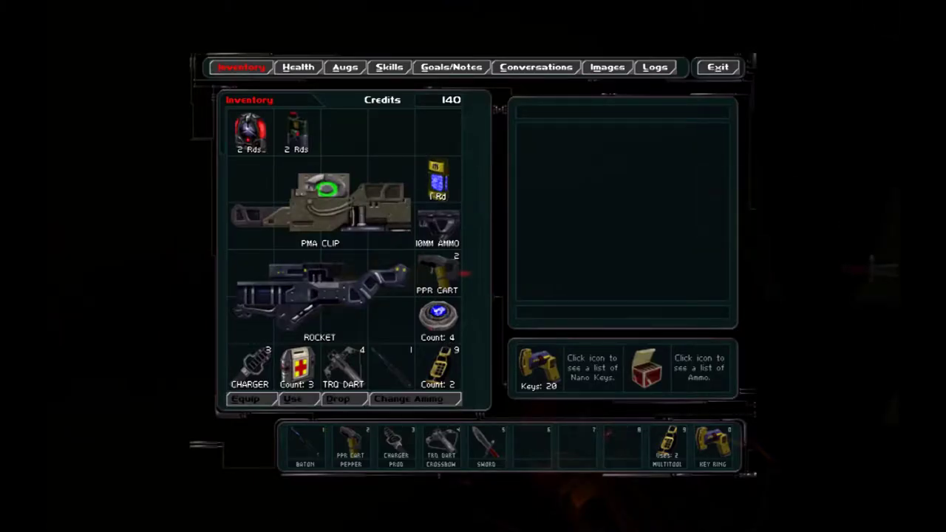
- Select the Sword in the inventory and drop it to free space
left_click(344, 191)
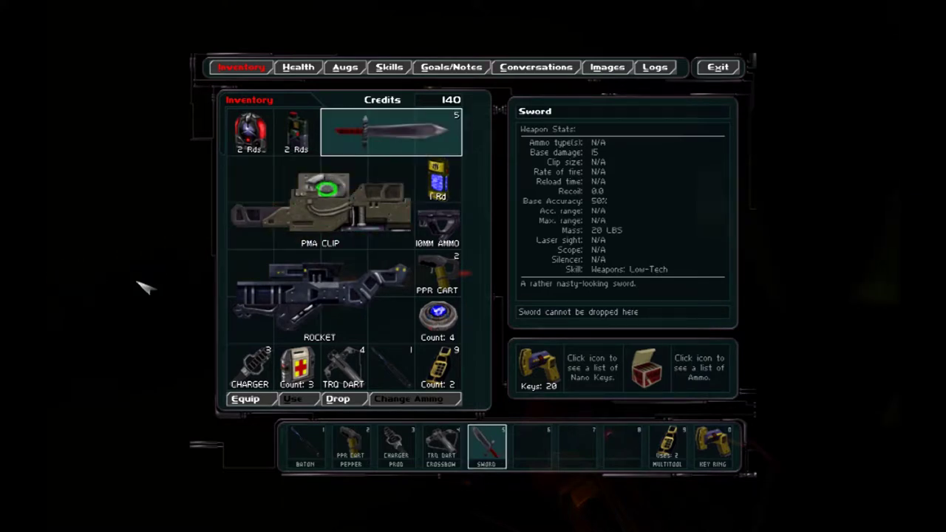
left_click(338, 399)
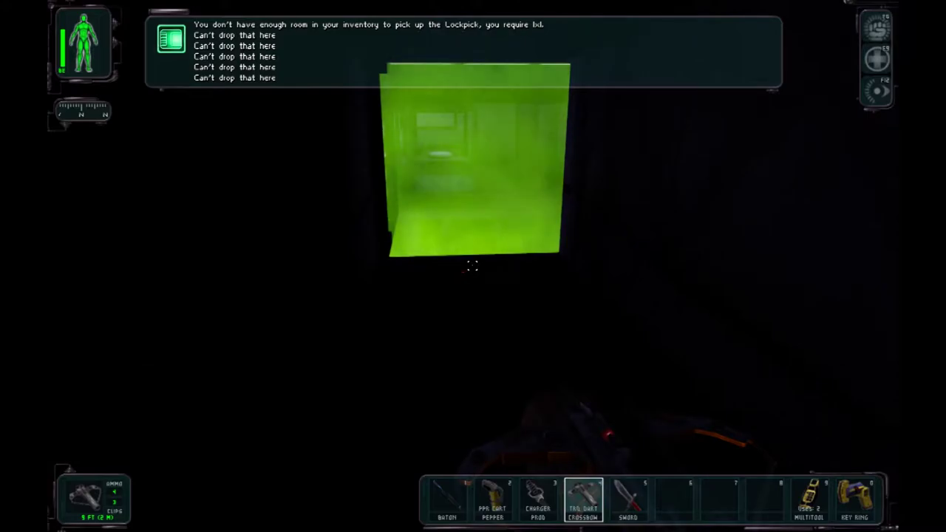
key("Escape")
left_click(394, 377)
key("F1")
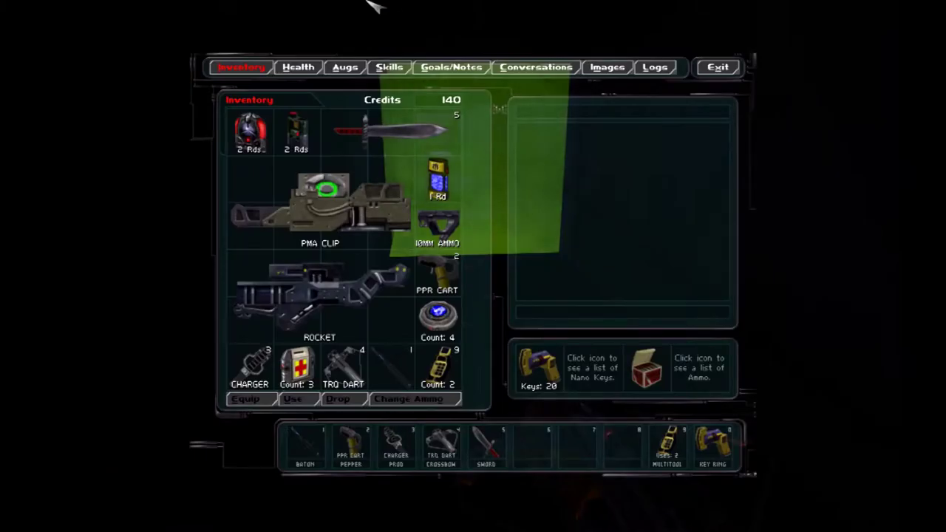
left_click(383, 122)
left_click(339, 400)
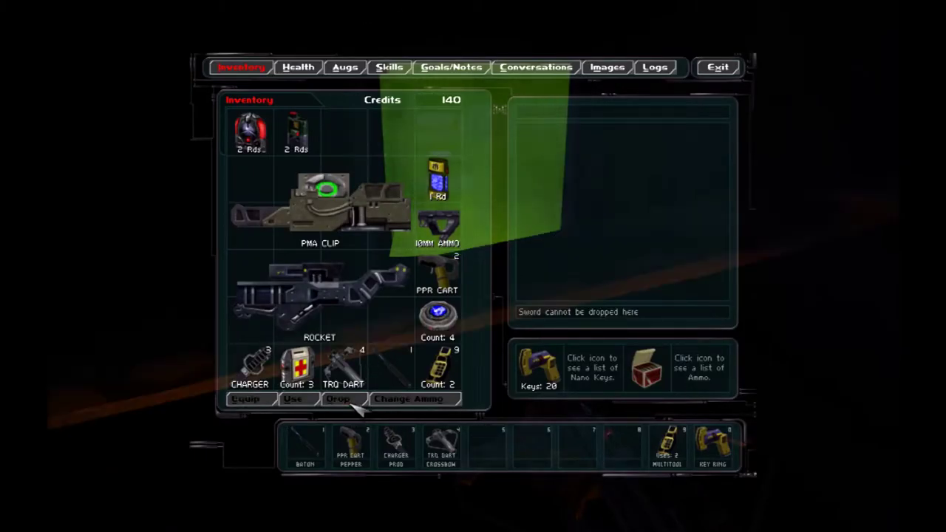
key("Escape")
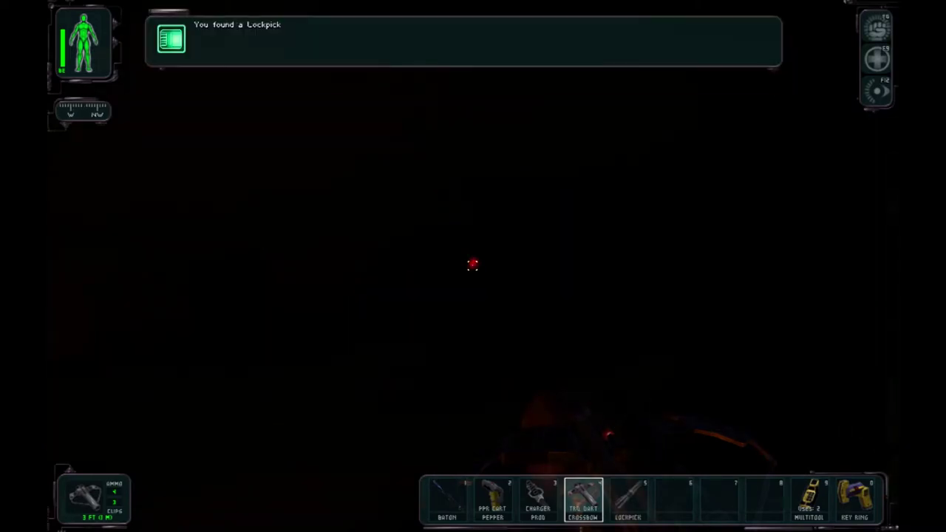
key("Escape")
key("Escape")
- Place the Lockpick in the top-right inventory slot and resume play
key("F1")
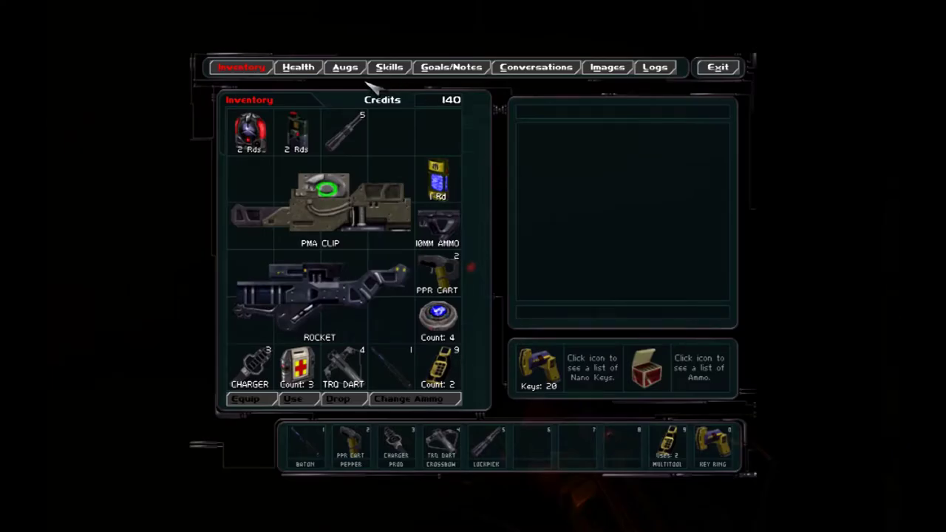
left_click_drag(346, 133, 438, 133)
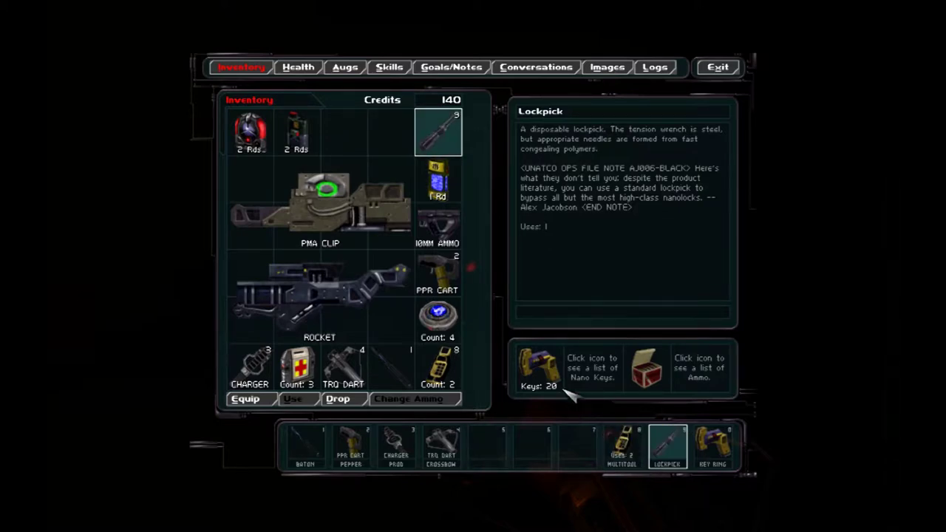
key("Escape")
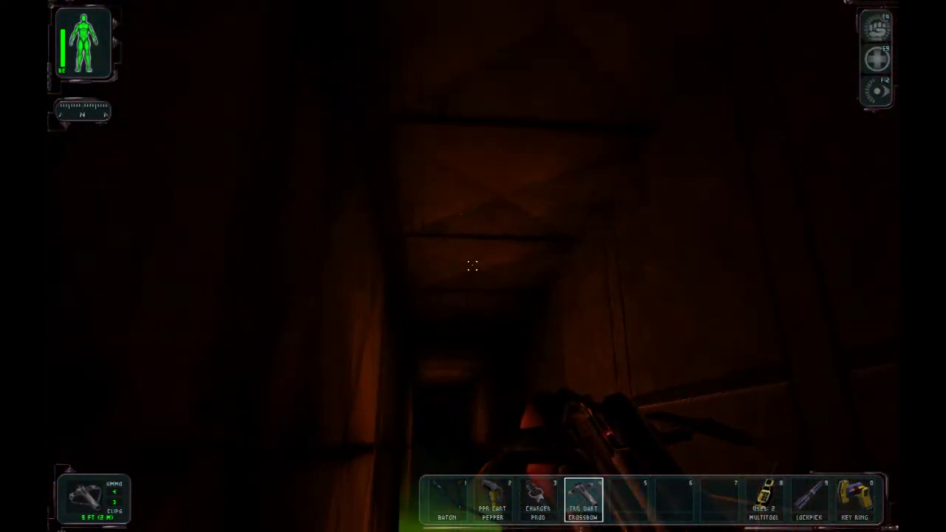
- Walk the corridor through the green-lit doorway and past the shaft toward the hangar
key("w")
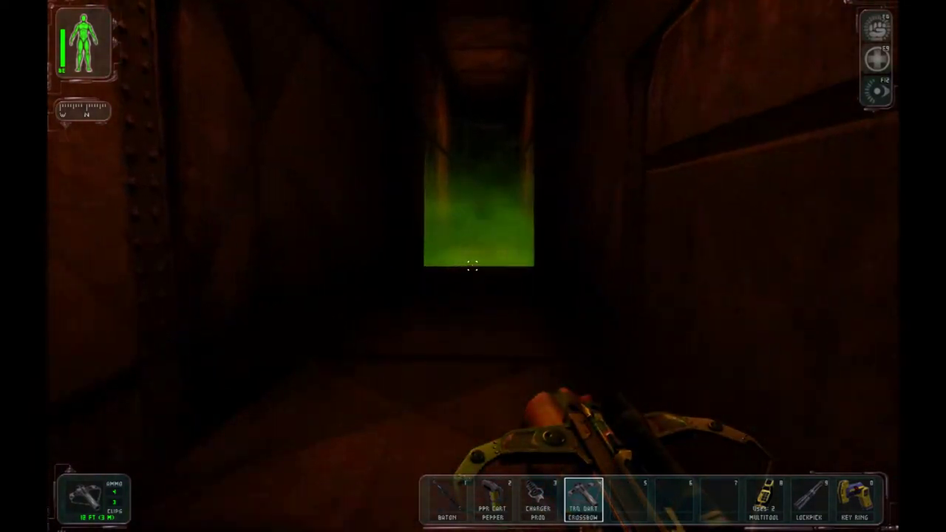
key("w")
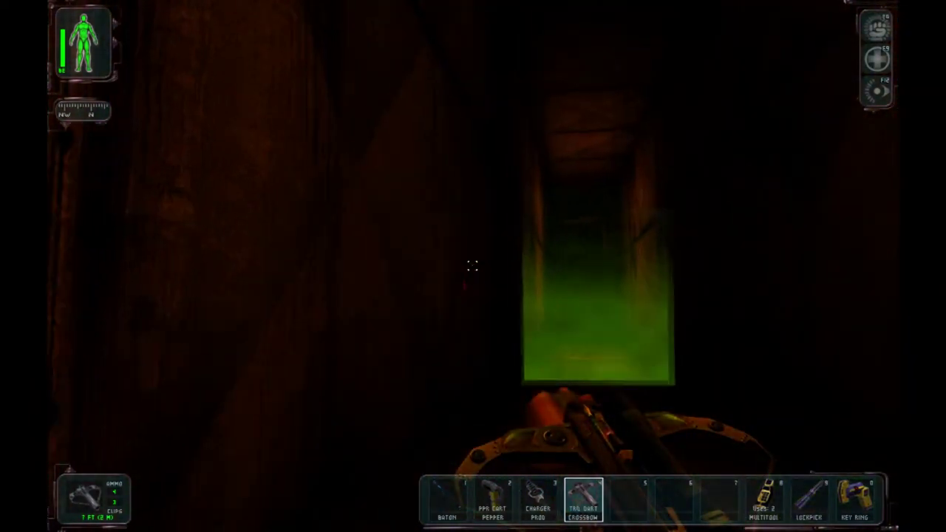
key("w")
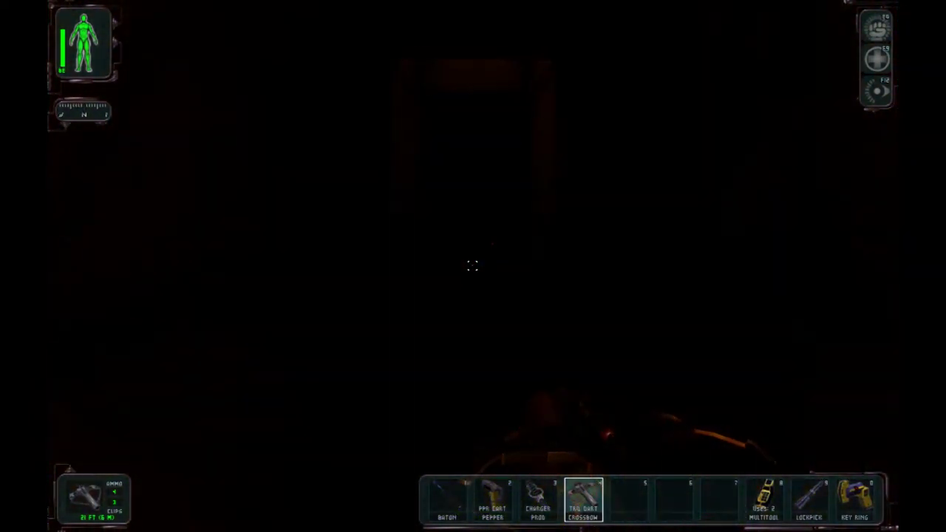
key("w")
key("w")
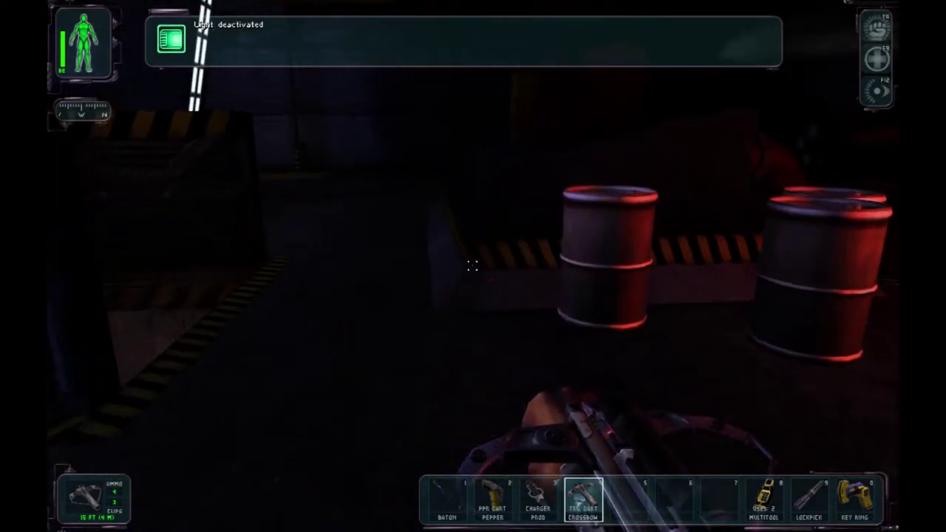
- Leave the hangar past the lit pillar and walk out into the open yard
key("w")
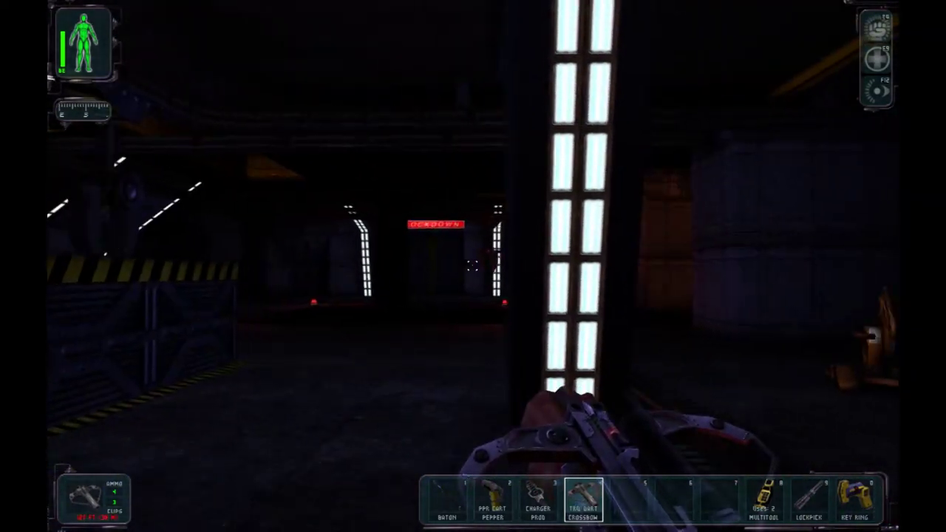
key("w")
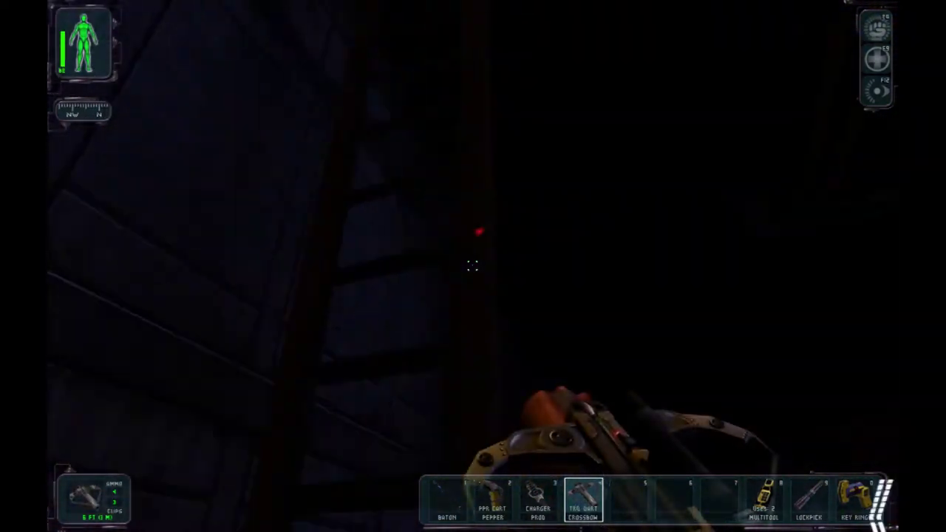
key("4")
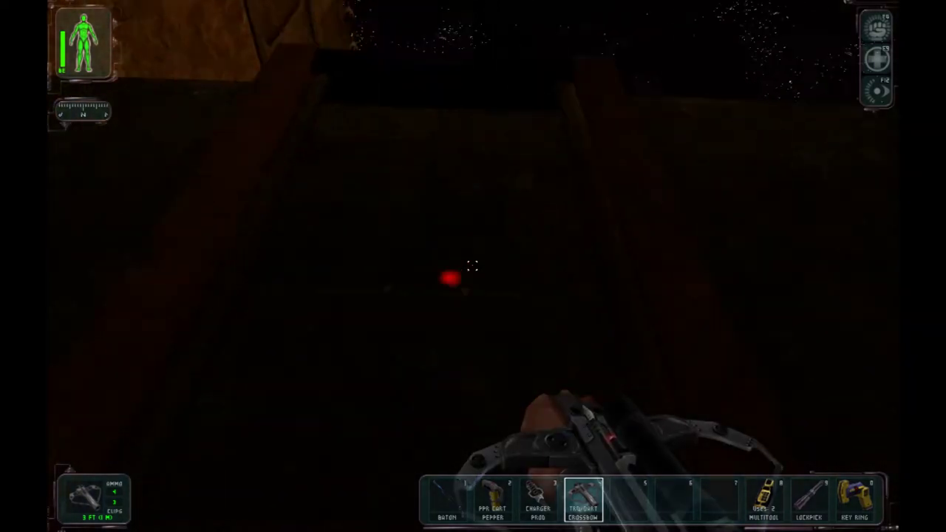
key("w")
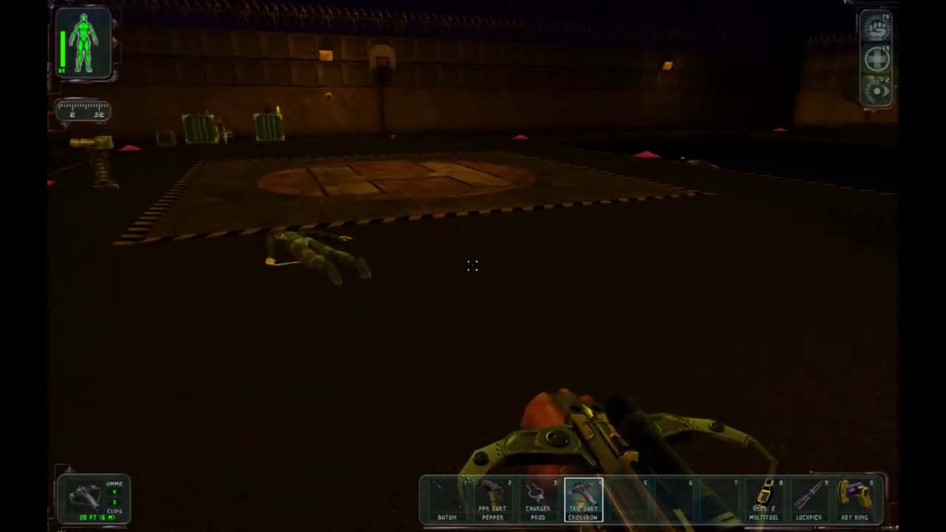
key("w")
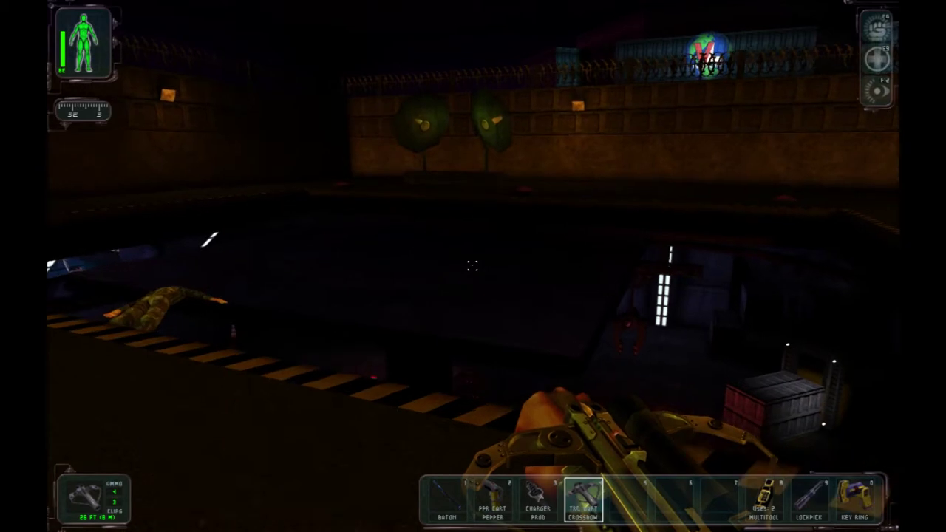
key("w")
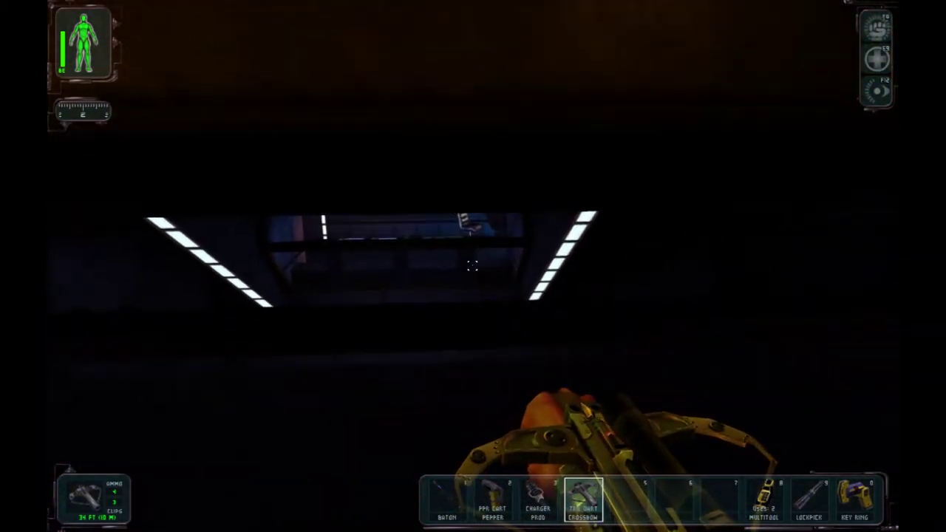
key("w")
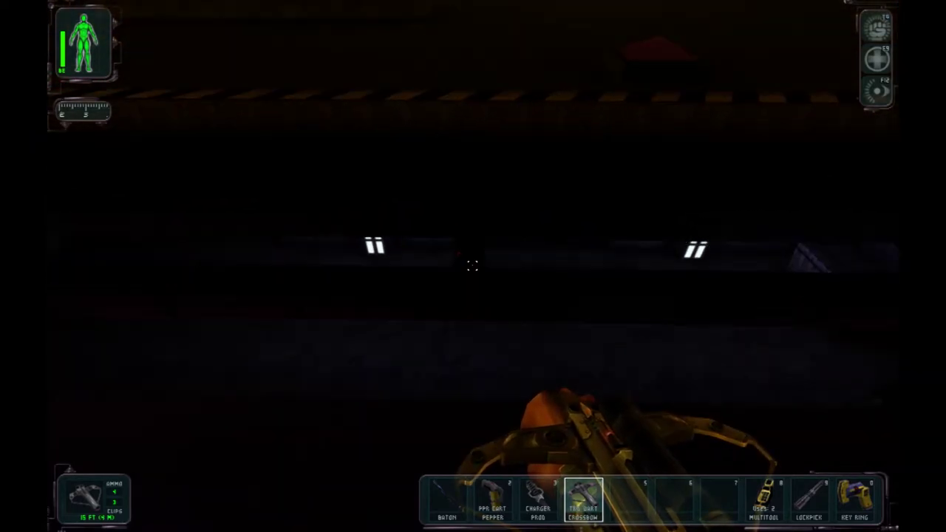
- Cross the helipad past the fallen trooper to the floor vent and switch on light
key("w")
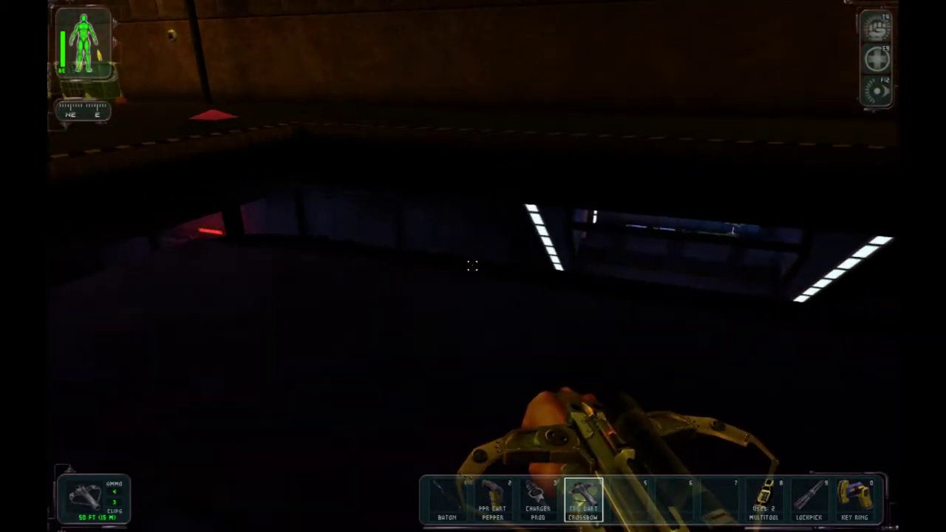
key("w")
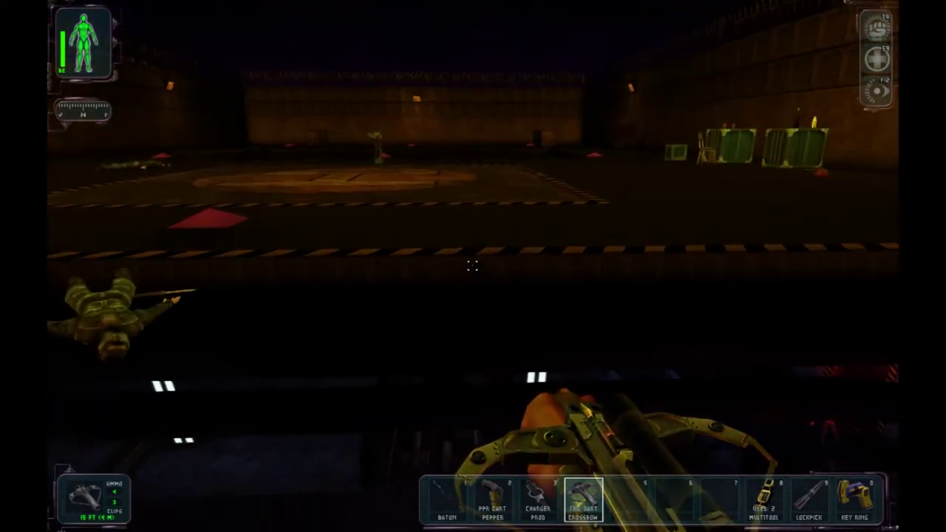
key("w")
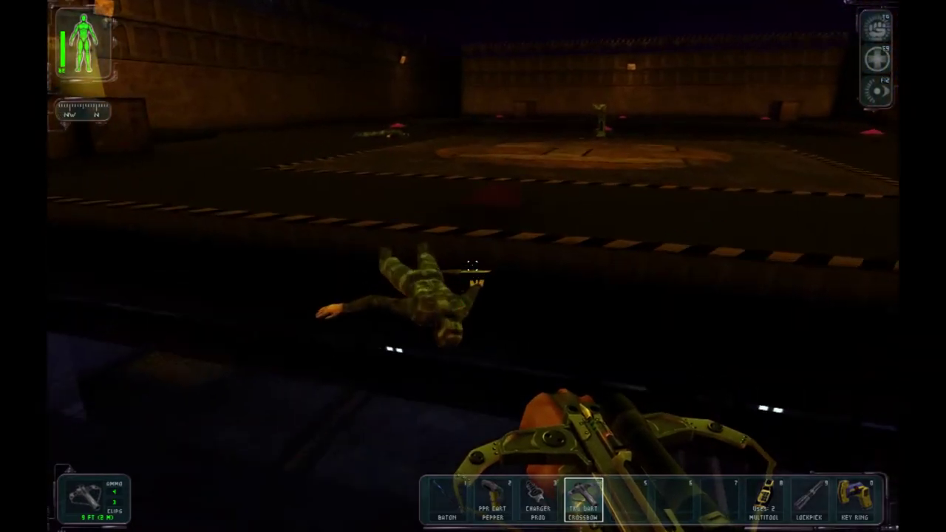
key("w")
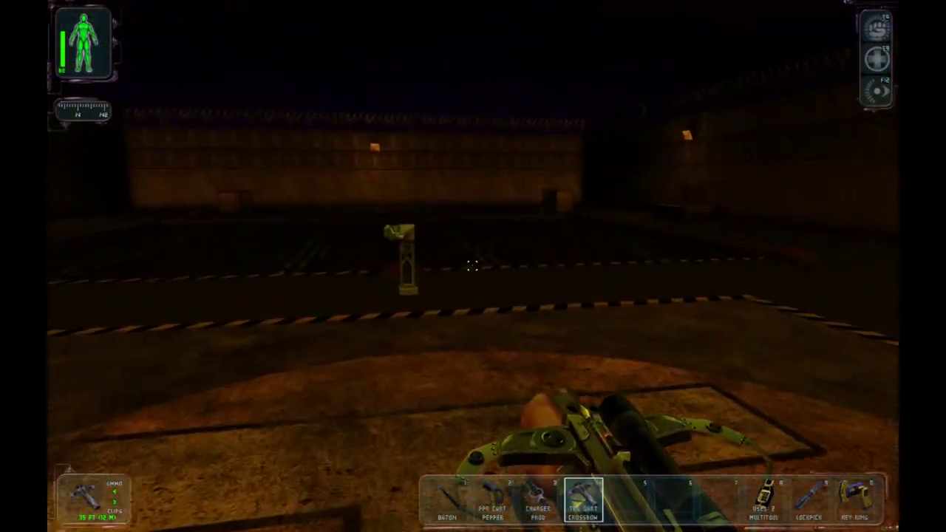
key("w")
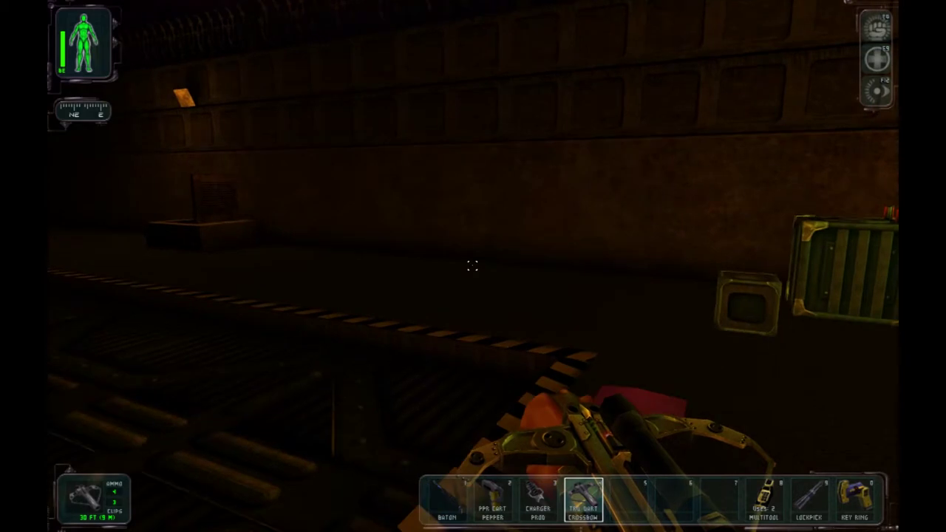
key("w")
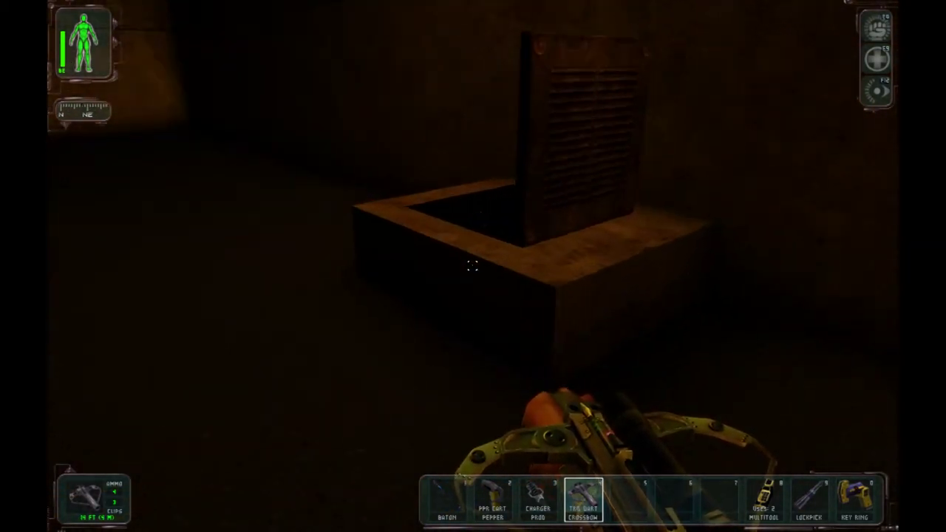
key("w")
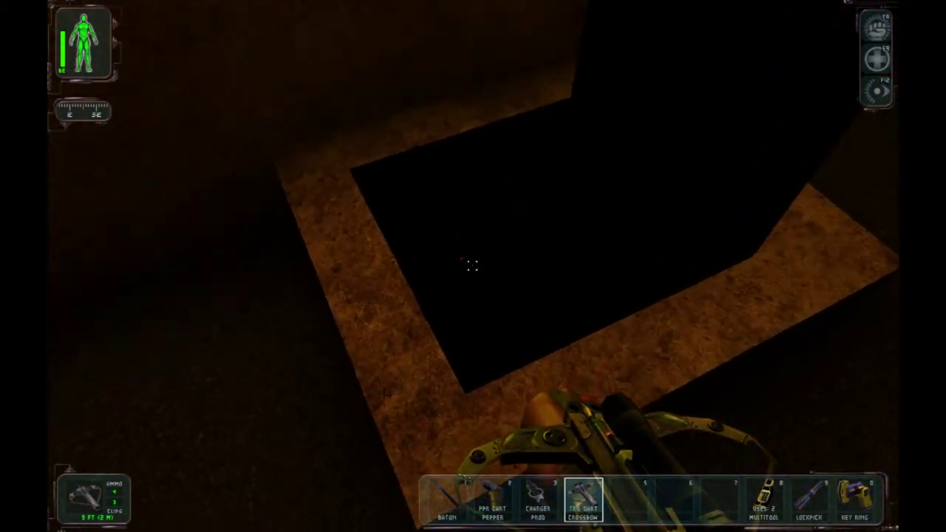
key("F12")
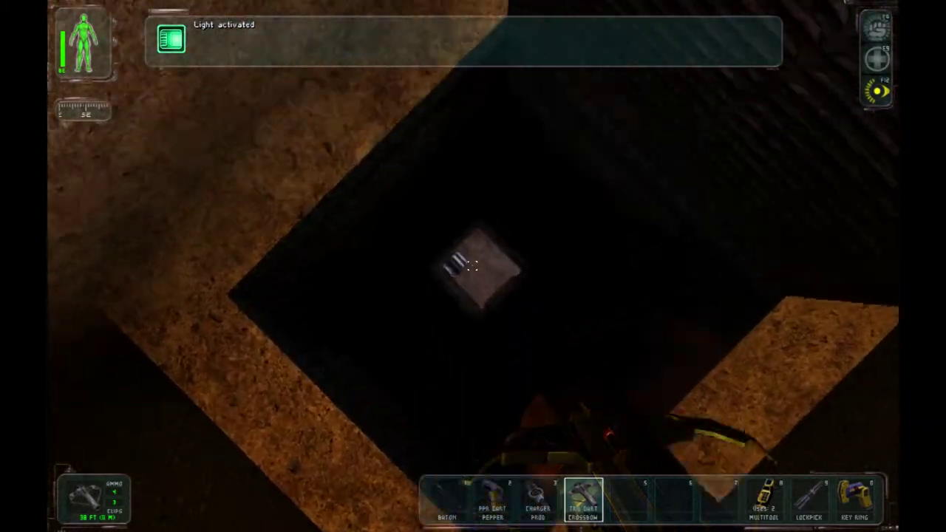
- Drop into the bunk room, check the locked door, and smash the Combat Supply Crate for sabot shells
key("w")
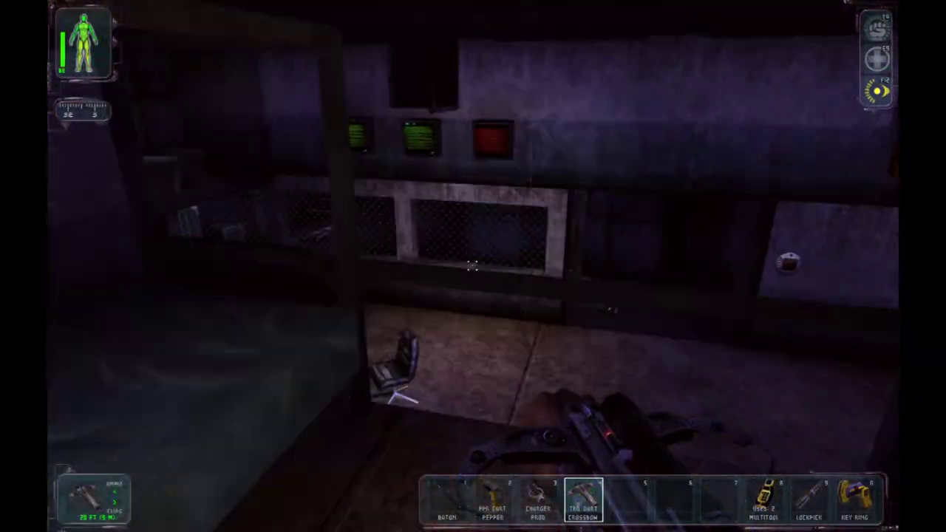
key("w")
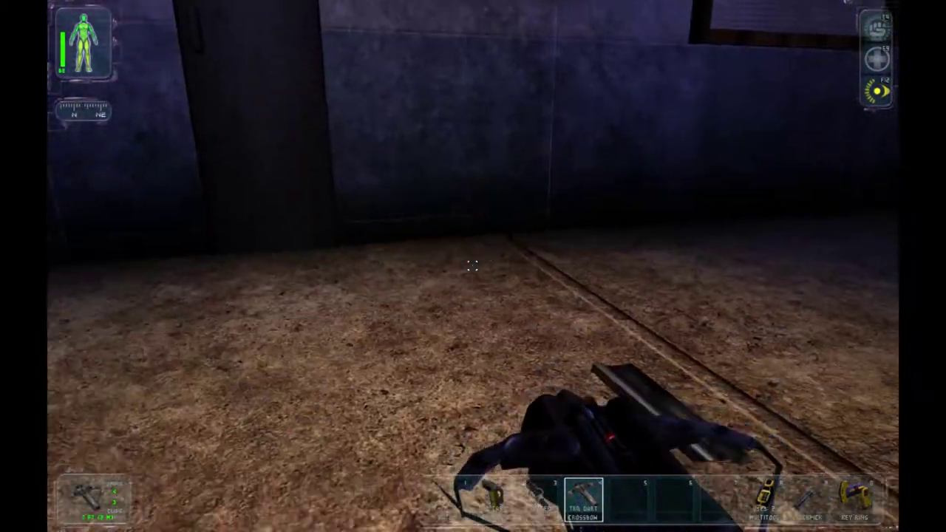
key("w")
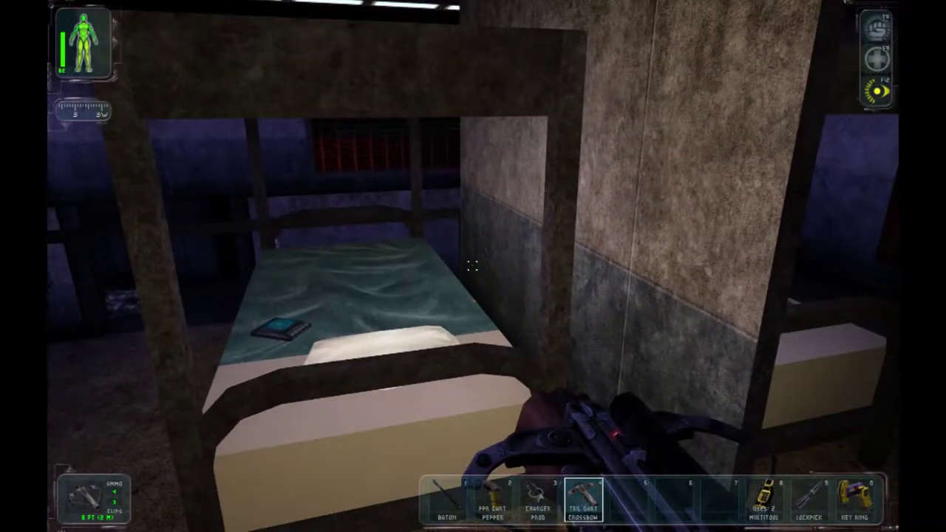
key("w")
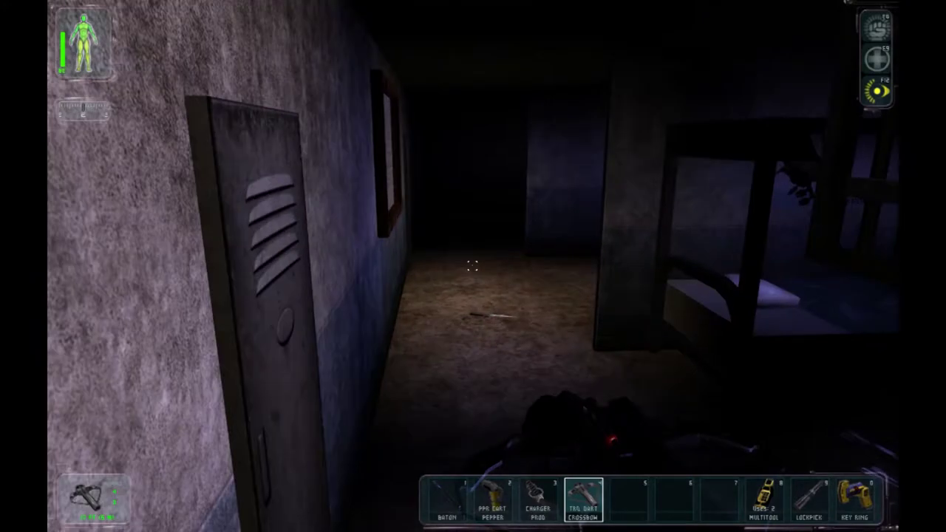
key("w")
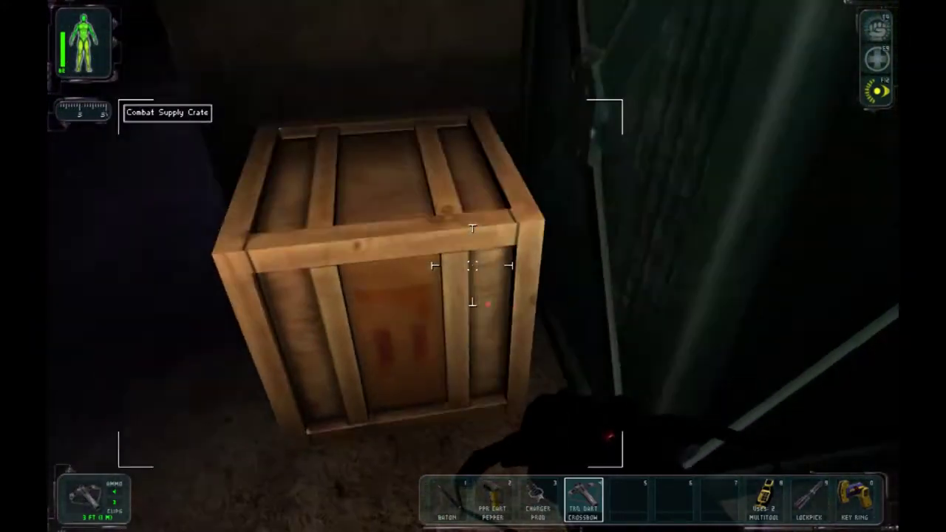
key("w")
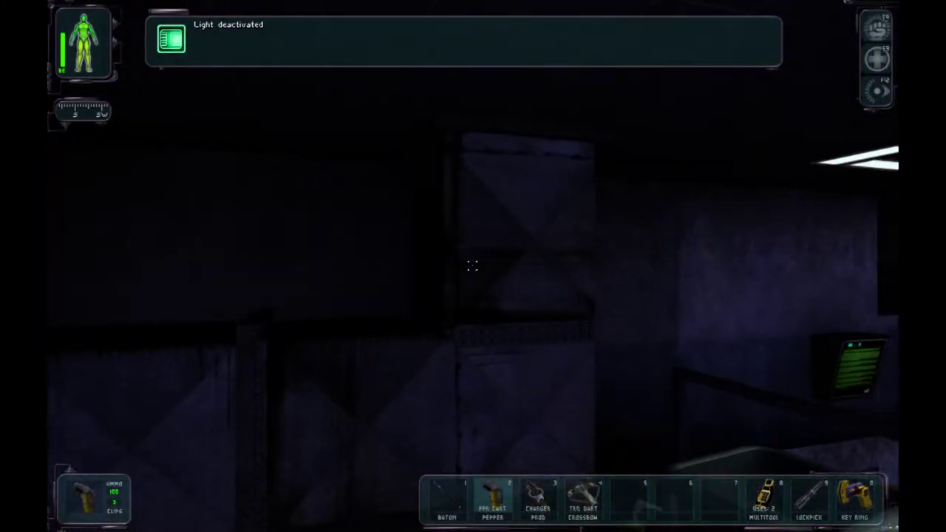
- Walk through the dark room past the crates to the Plastic Box
key("w")
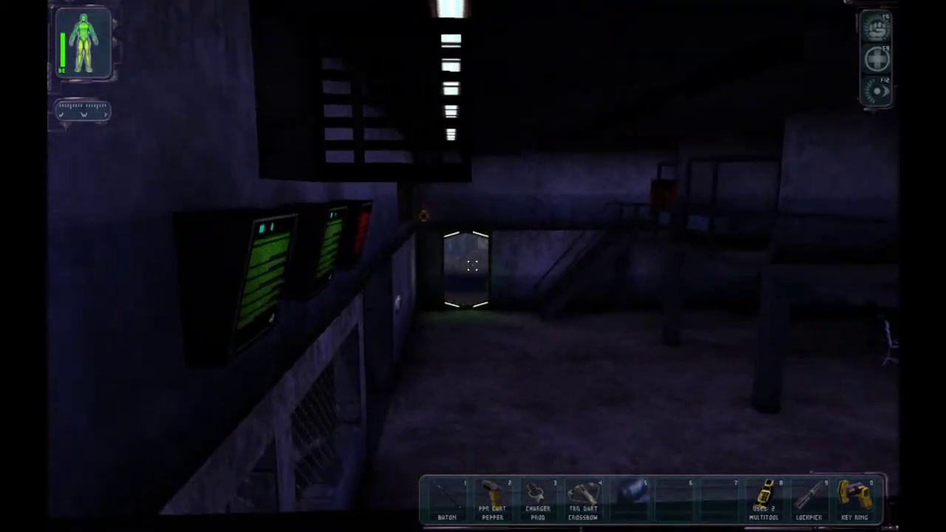
key("w")
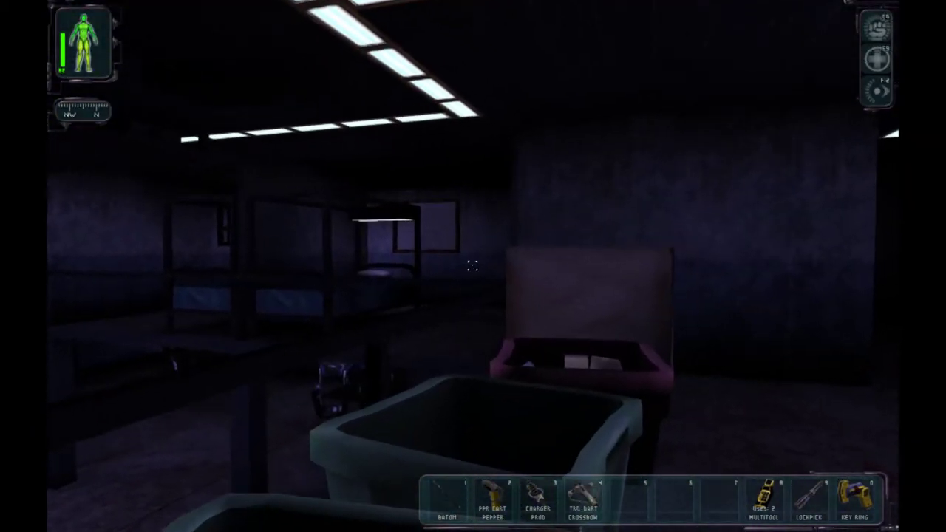
key("w")
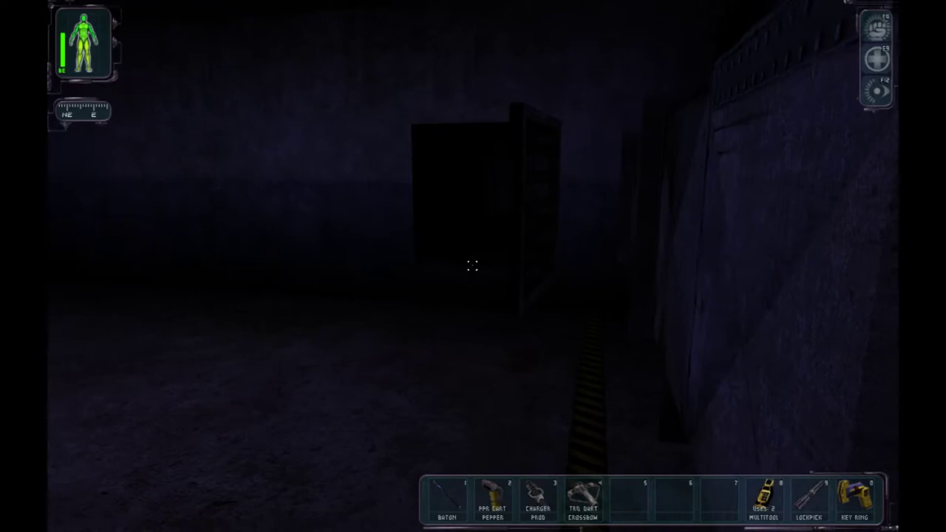
key("w")
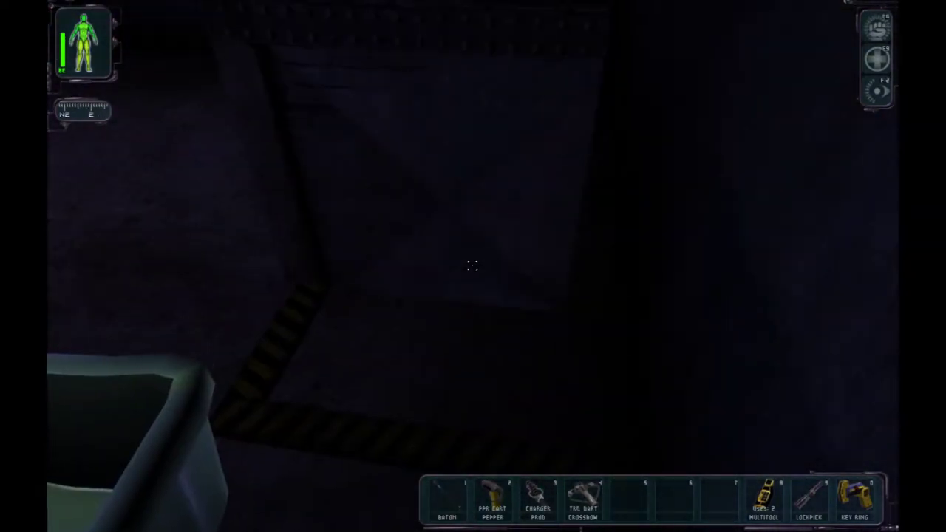
key("w")
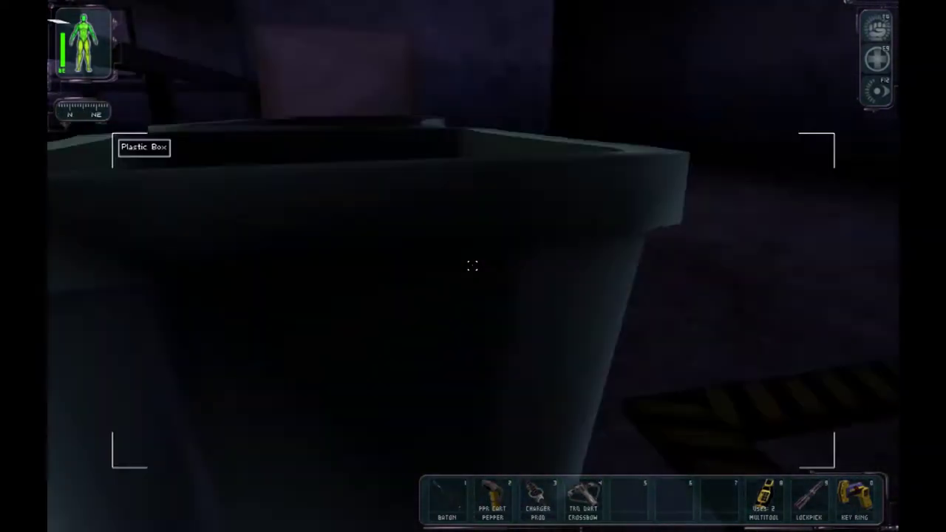
- Cross the fenced room with bodies, climb the stairs into the hangar, and enable regeneration
key("w")
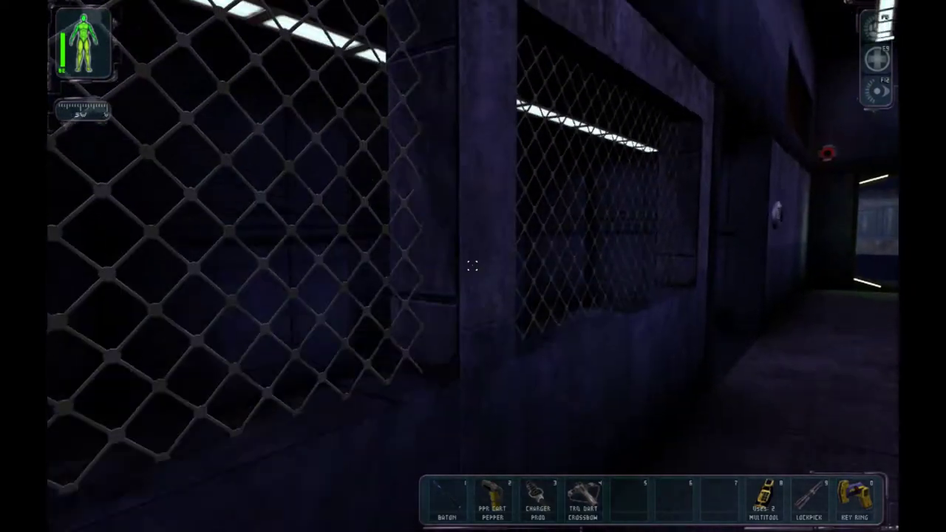
key("w")
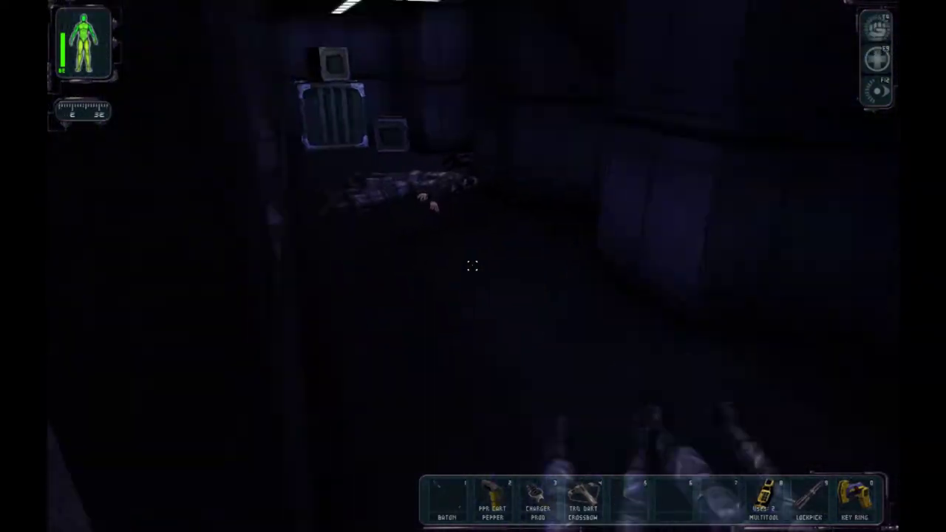
key("w")
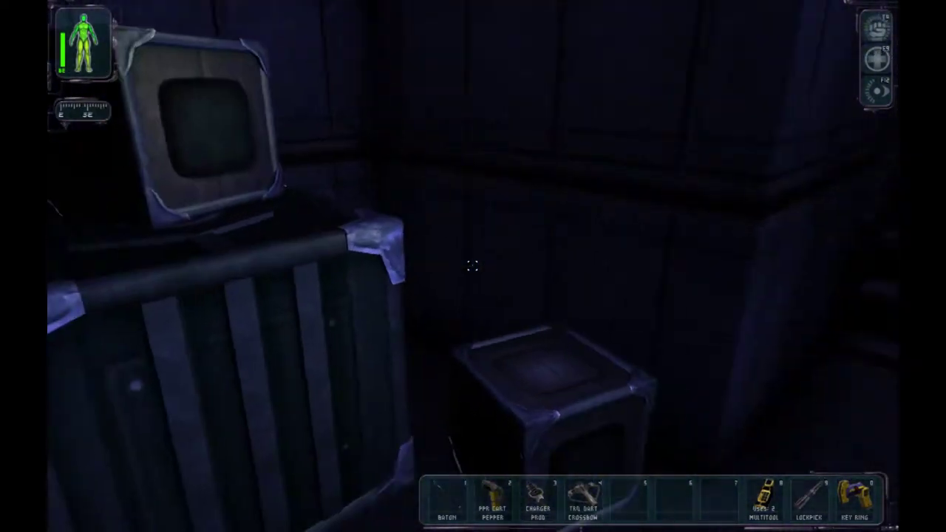
key("w")
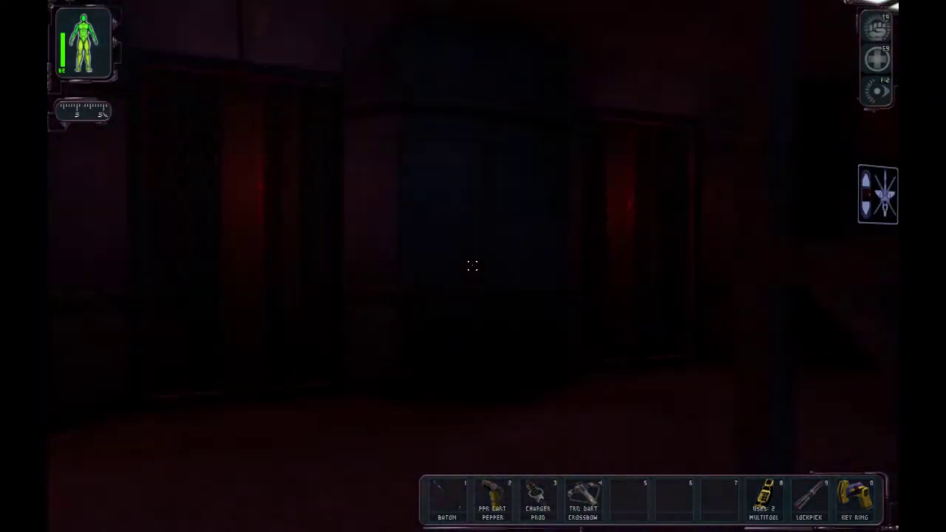
key("w")
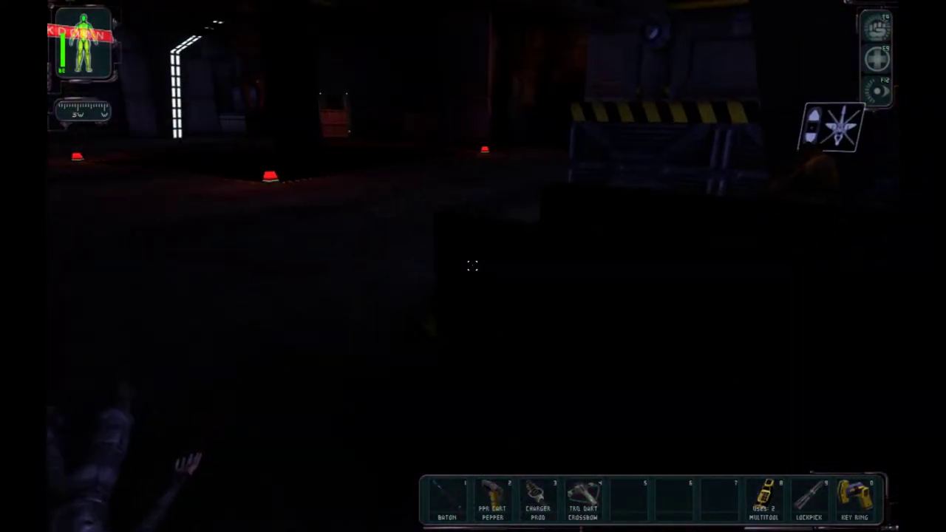
key("F4")
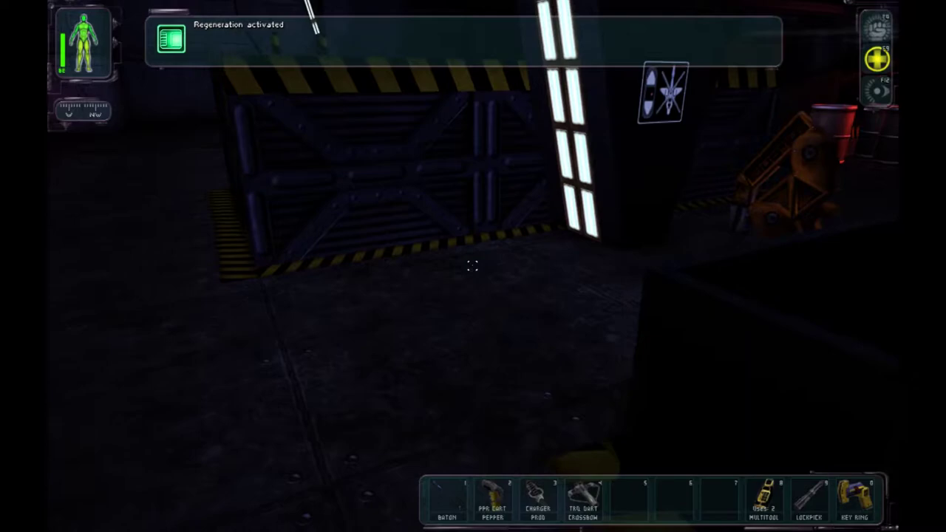
- Walk up to the Repair Bot, check its recharge panel, then close it
key("w")
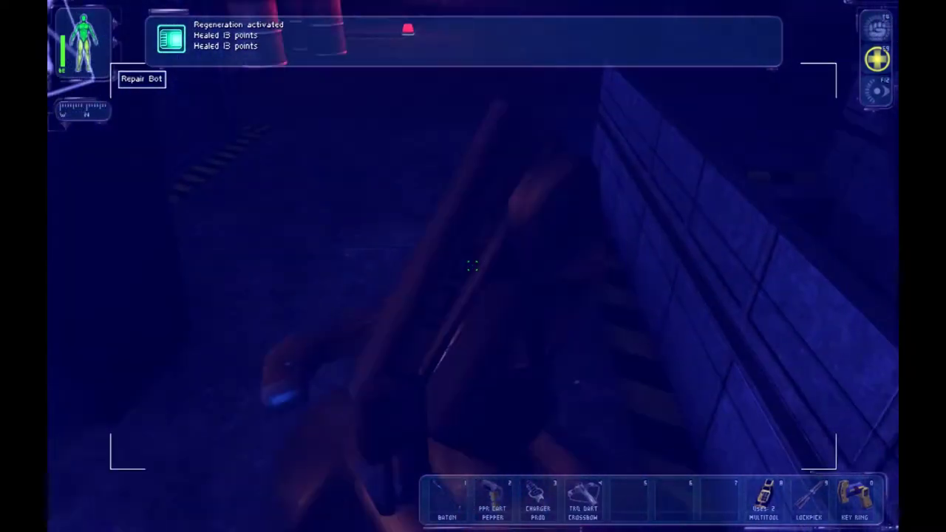
key("s")
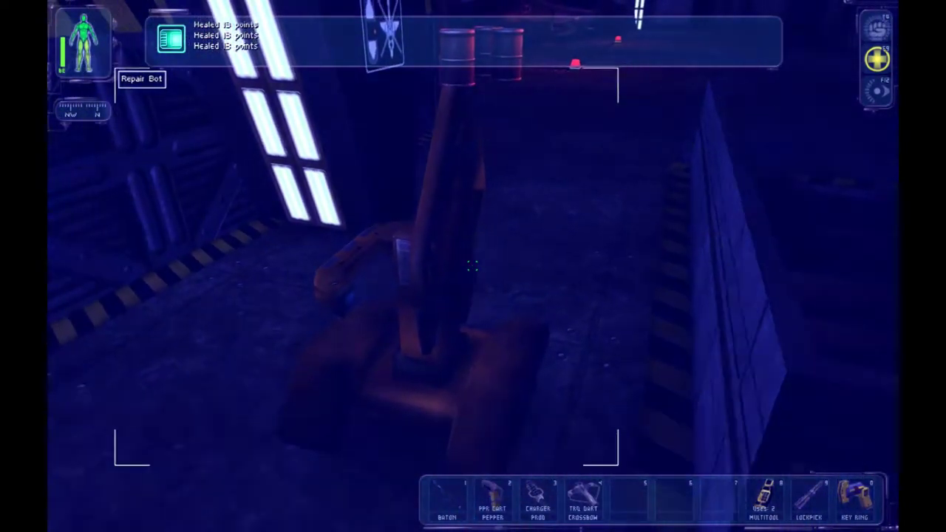
key("s")
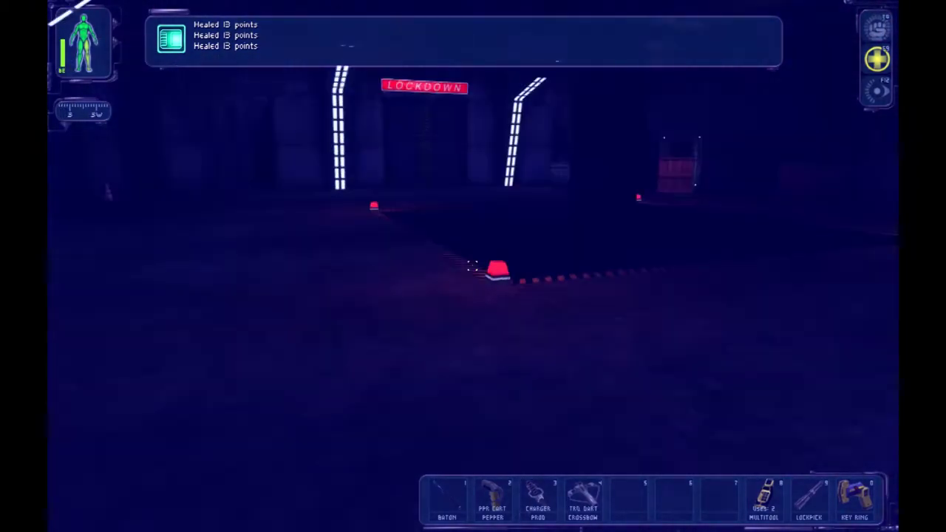
key("s")
right_click(473, 266)
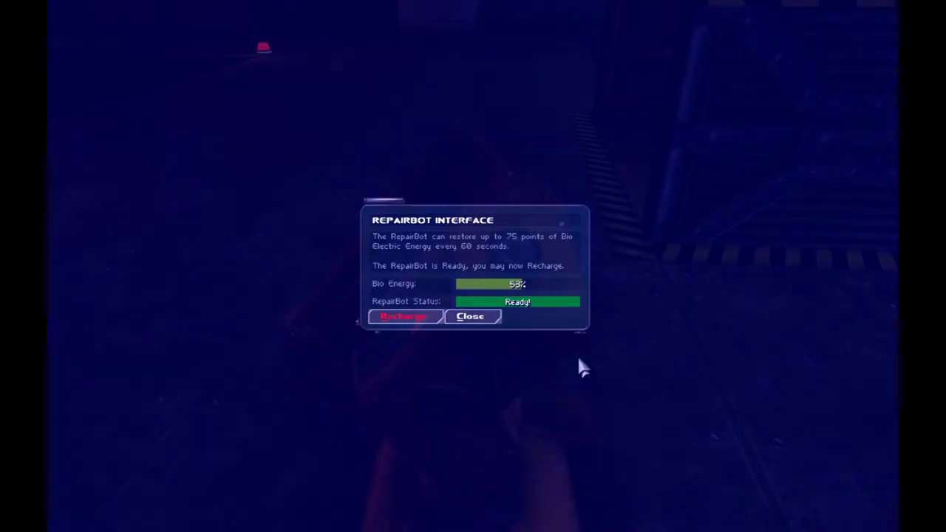
key("Escape")
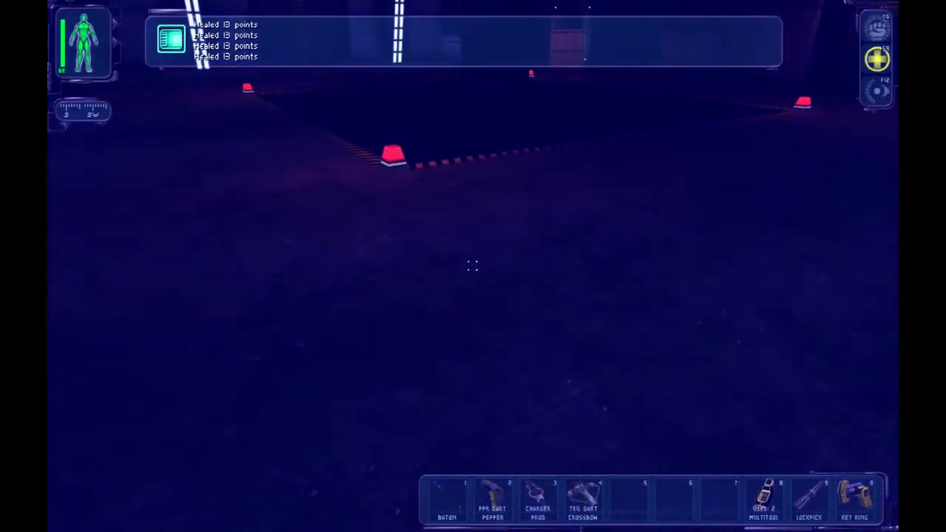
- Switch regeneration off and turn on the light augmentation
key("w")
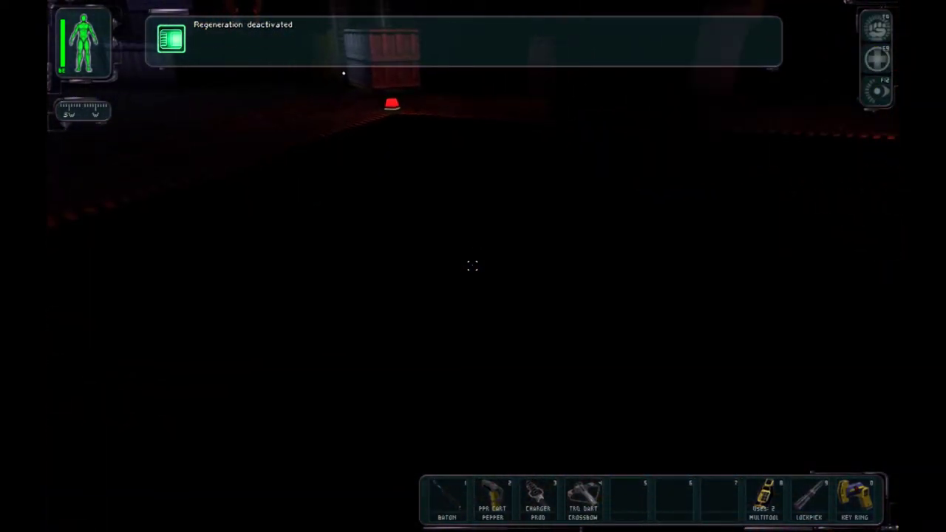
key("F12")
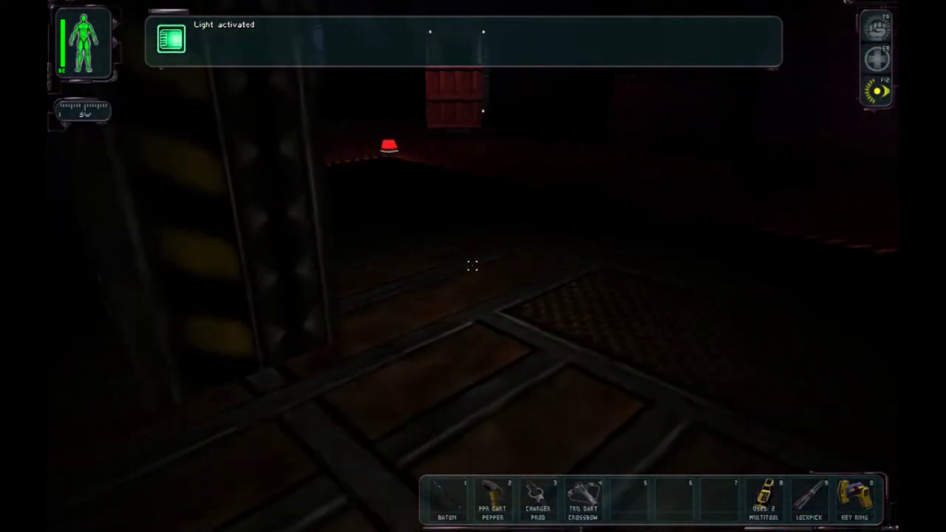
key("w")
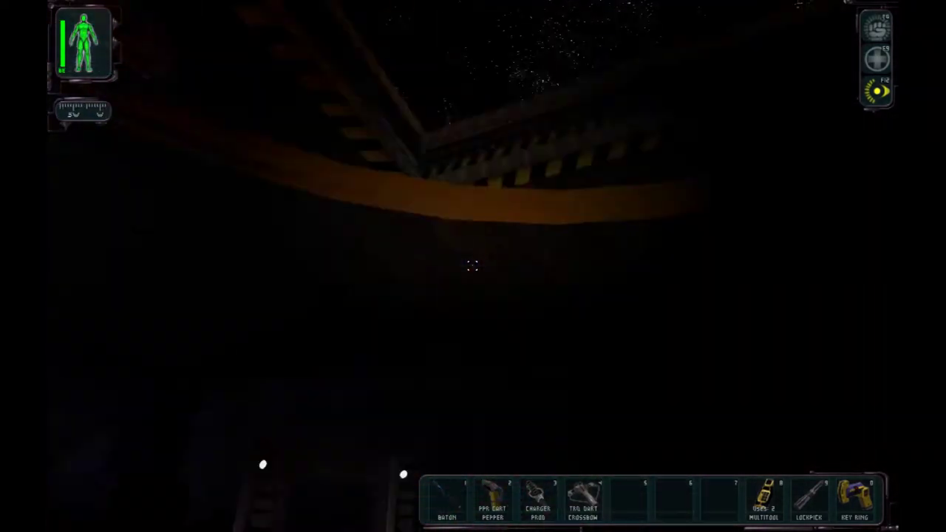
- Explore the room under the ceiling skylight, switching the light augmentation off
key("w")
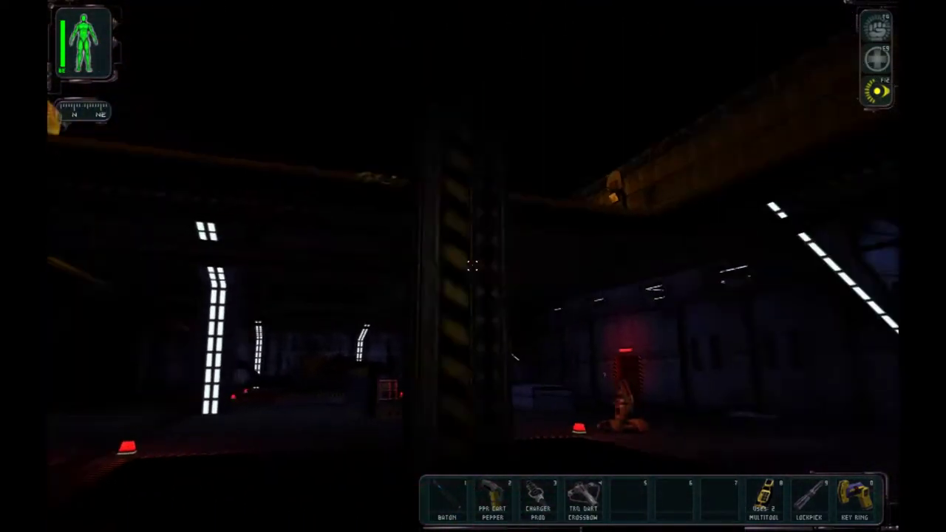
key("w")
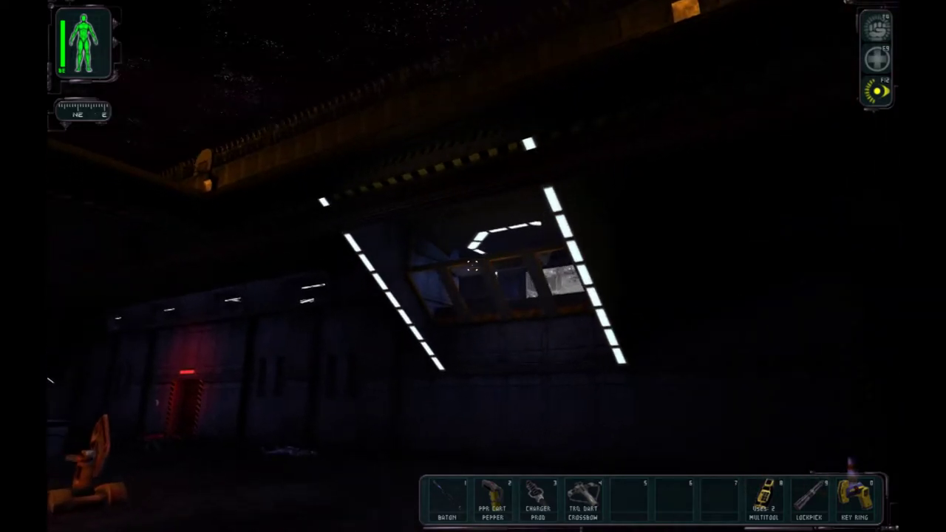
key("w")
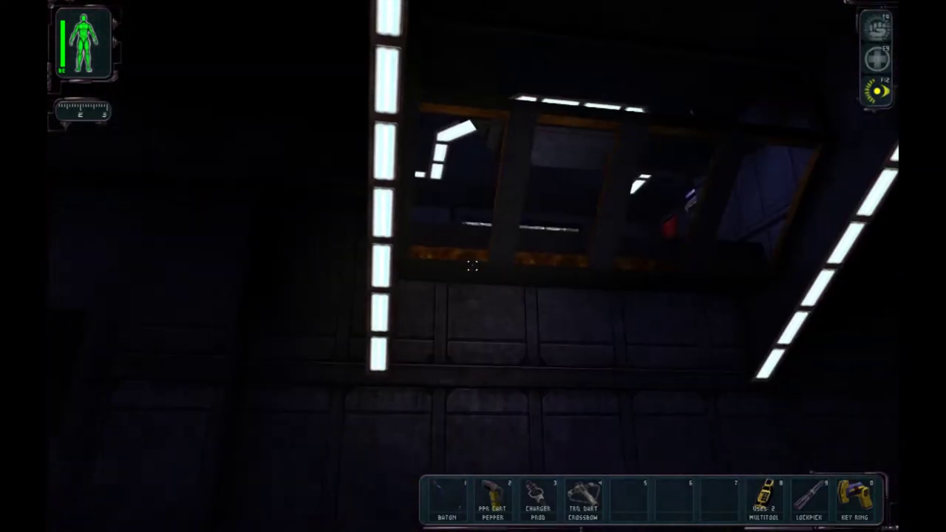
key("F12")
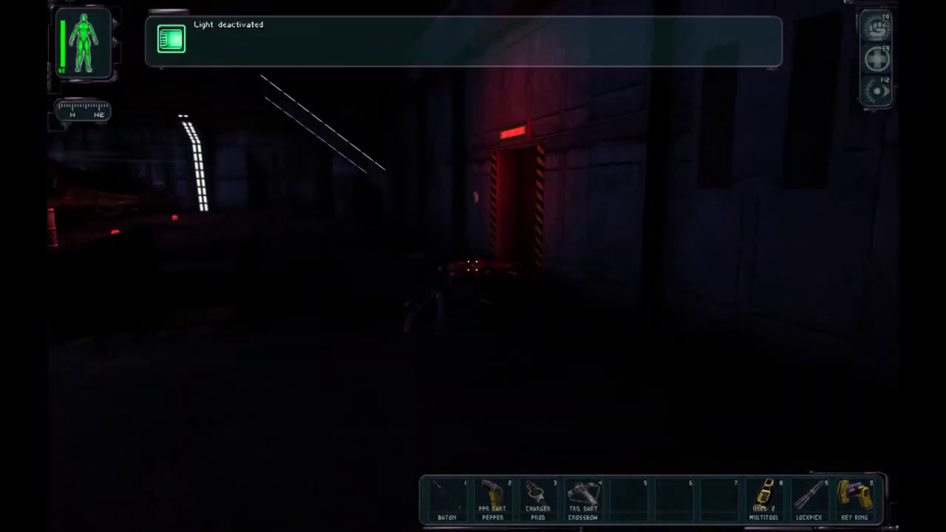
key("w")
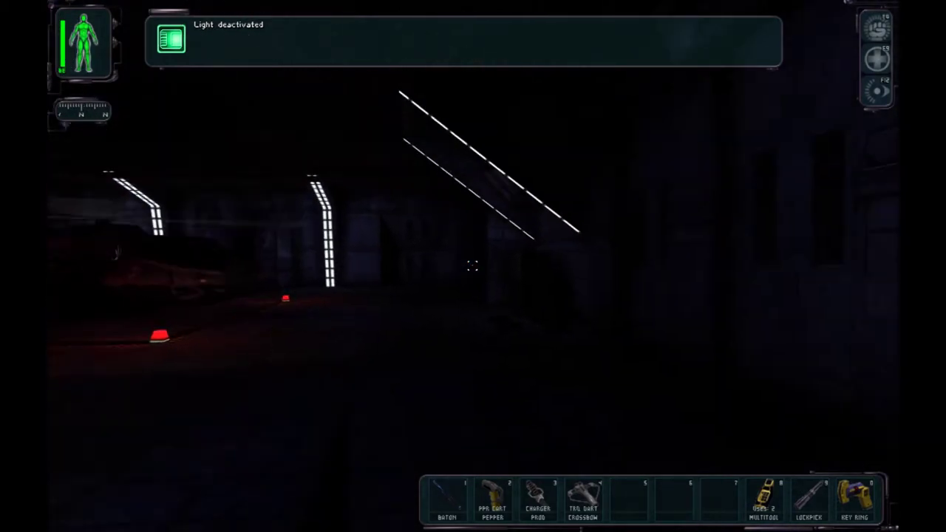
key("w")
key("w")
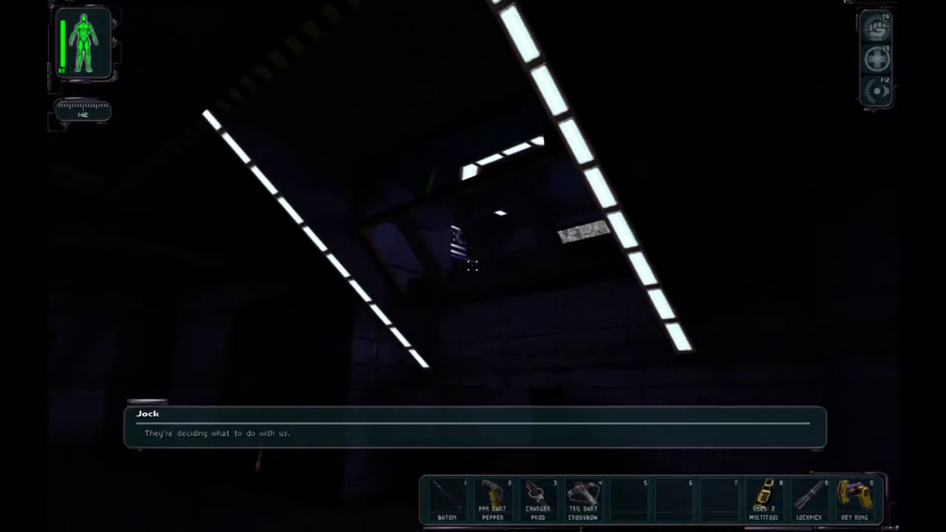
key("w")
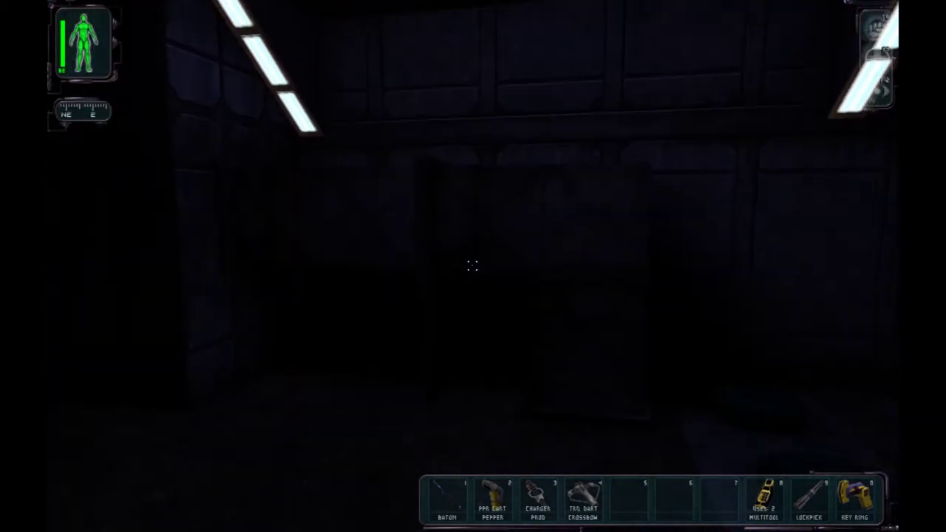
key("w")
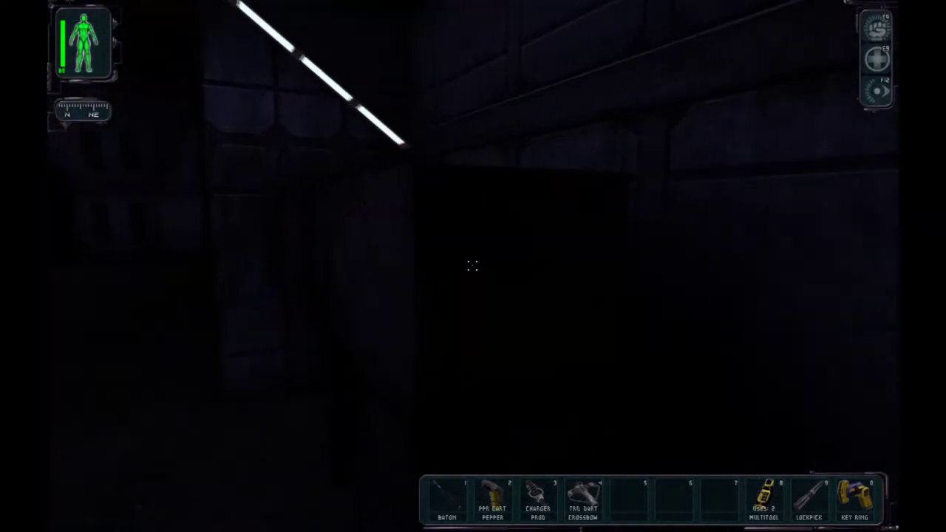
- Take the red doorway and stairs up to the corridor toward the control room
key("w")
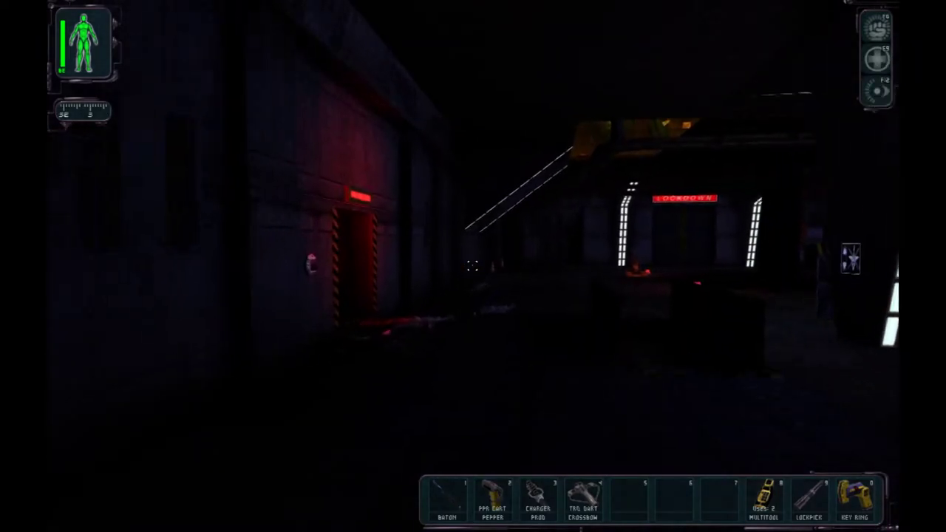
key("w")
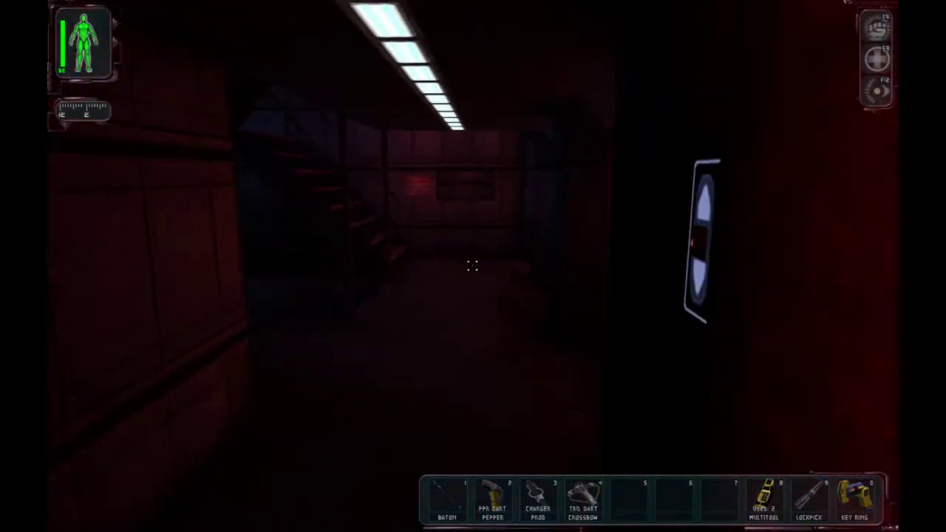
key("w")
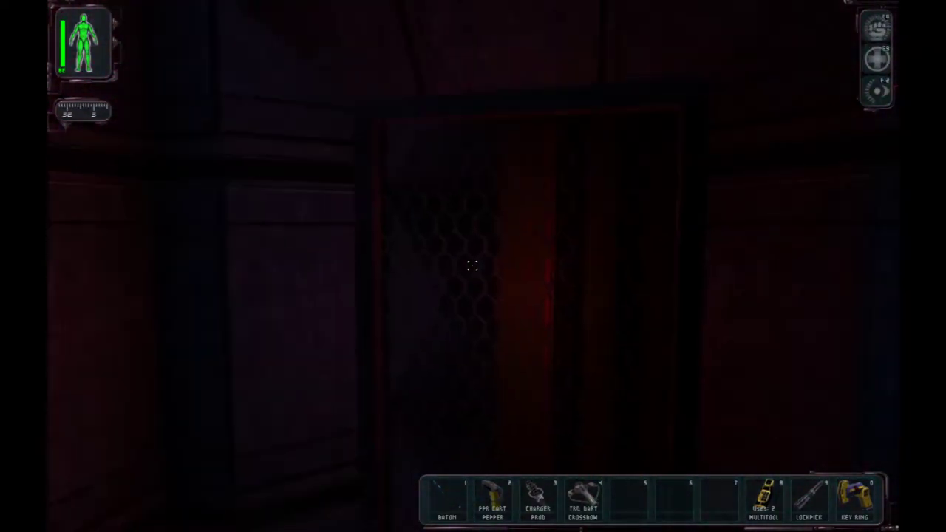
key("w")
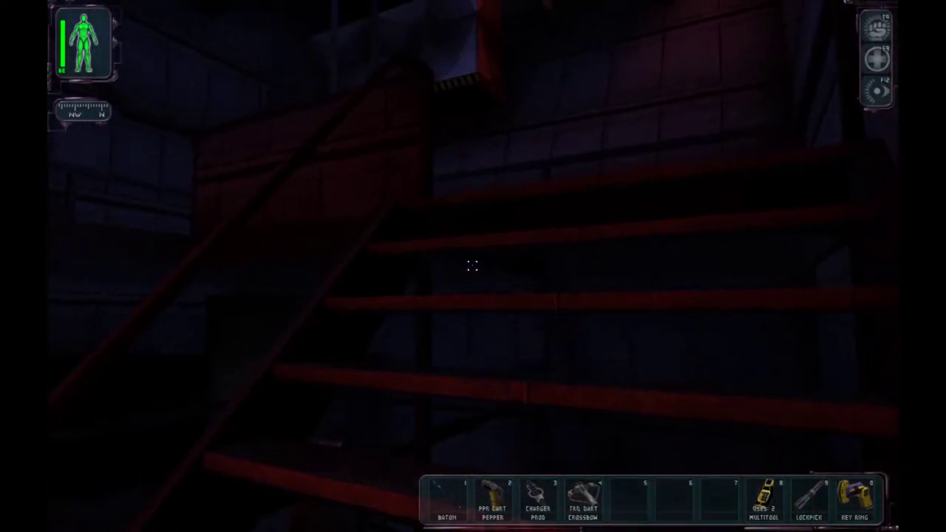
key("w")
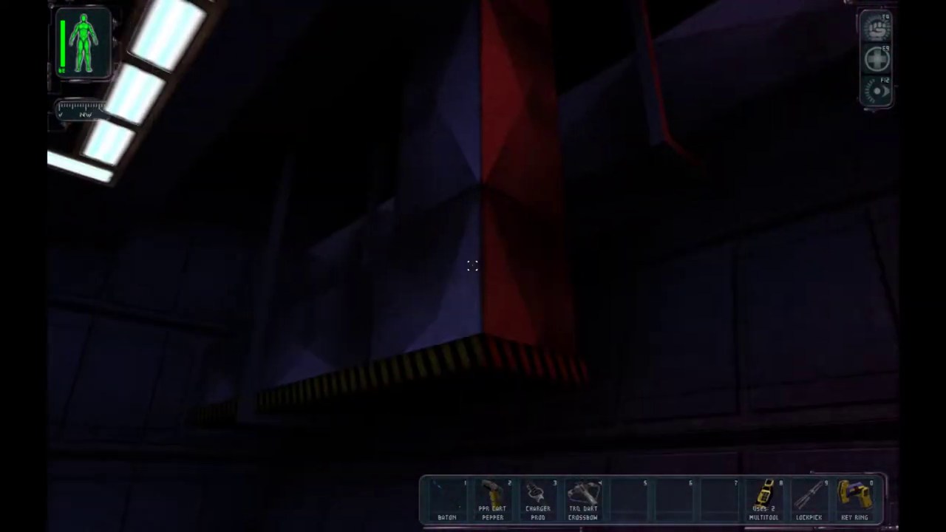
key("w")
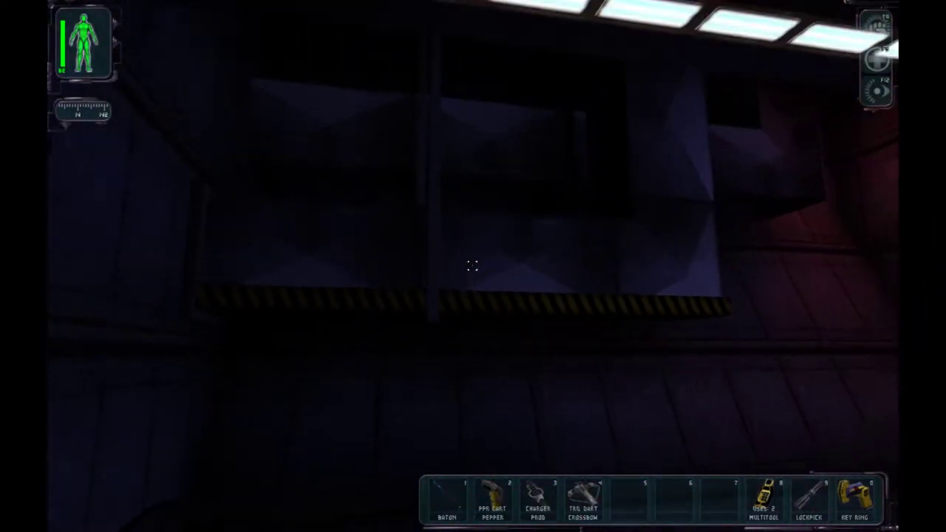
key("w")
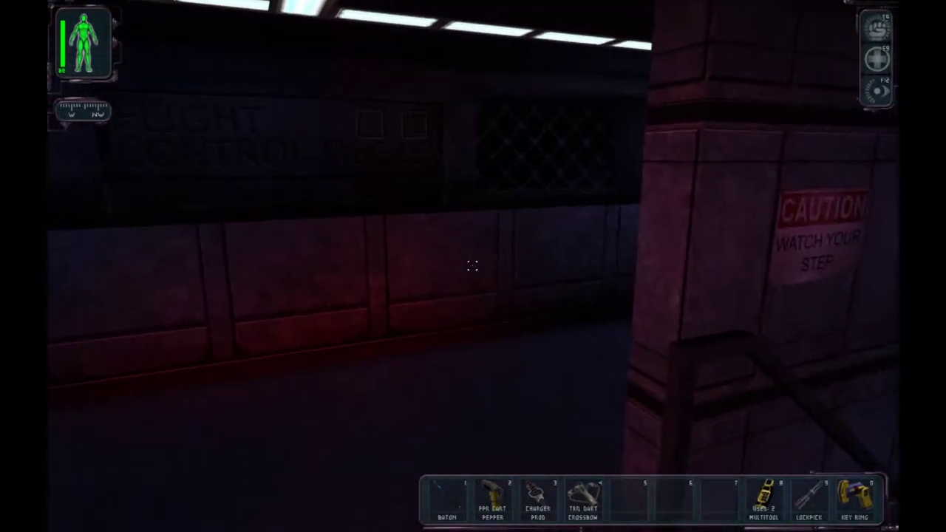
key("w")
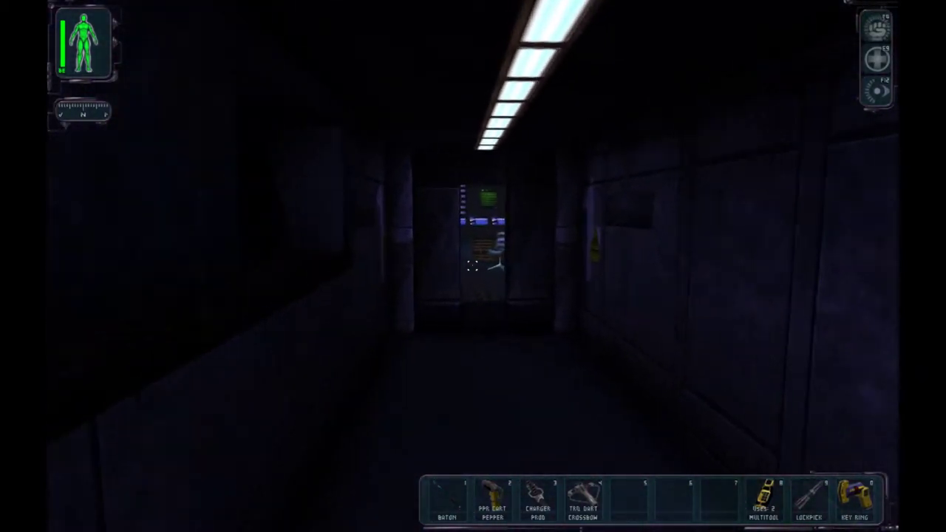
- Try the locked control room door, then head back to the office console
right_click(473, 266)
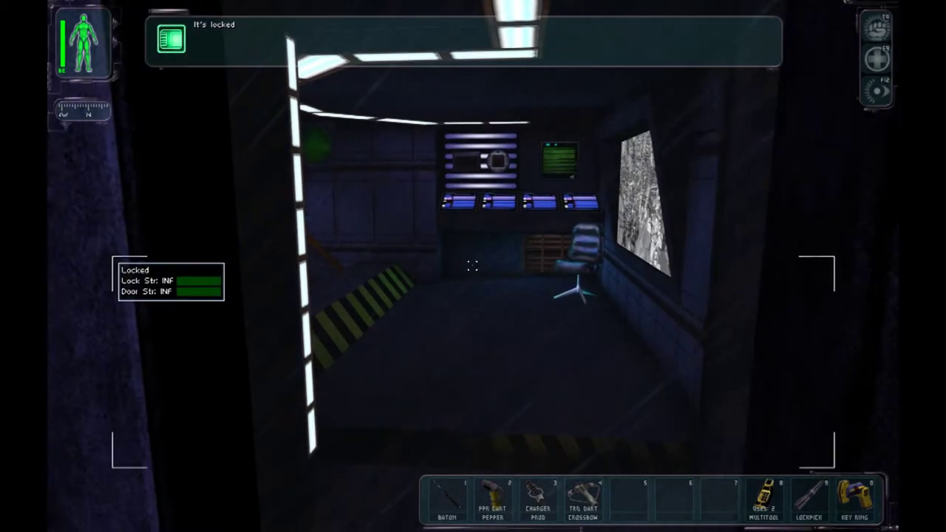
key("a")
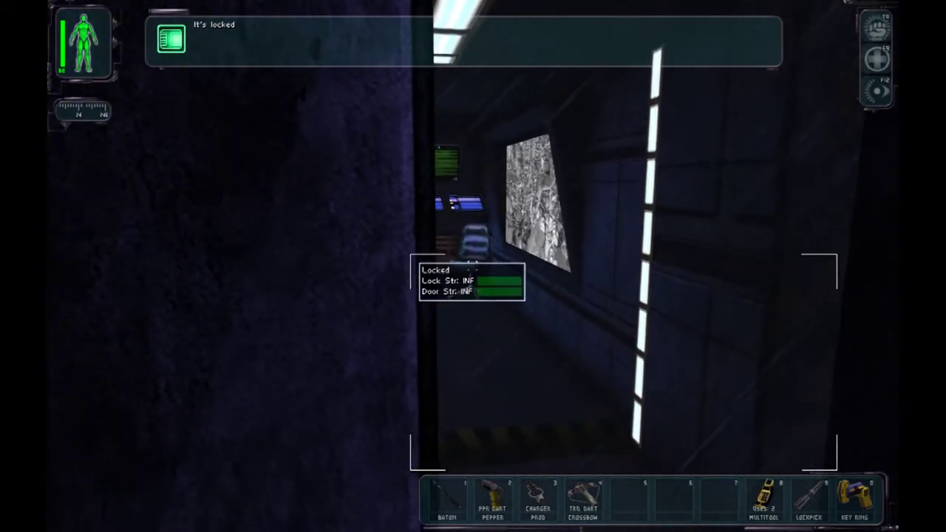
key("d")
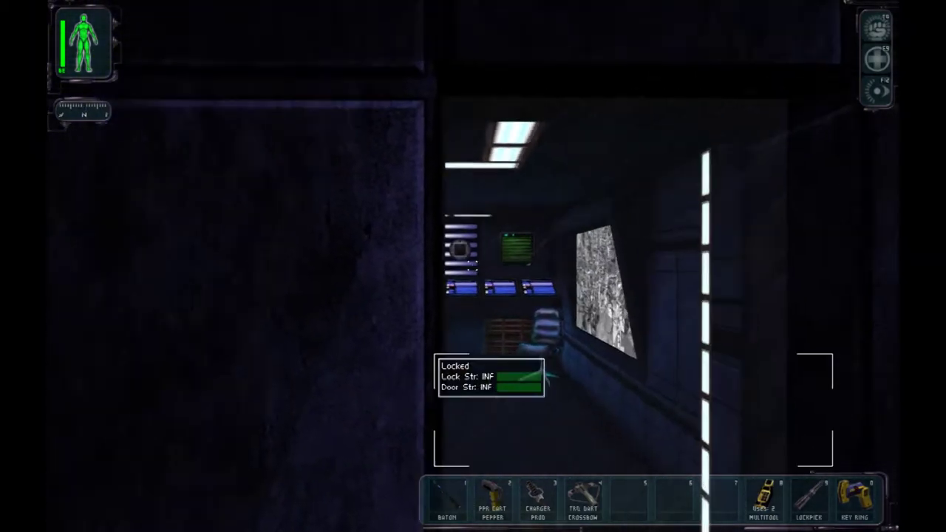
key("w")
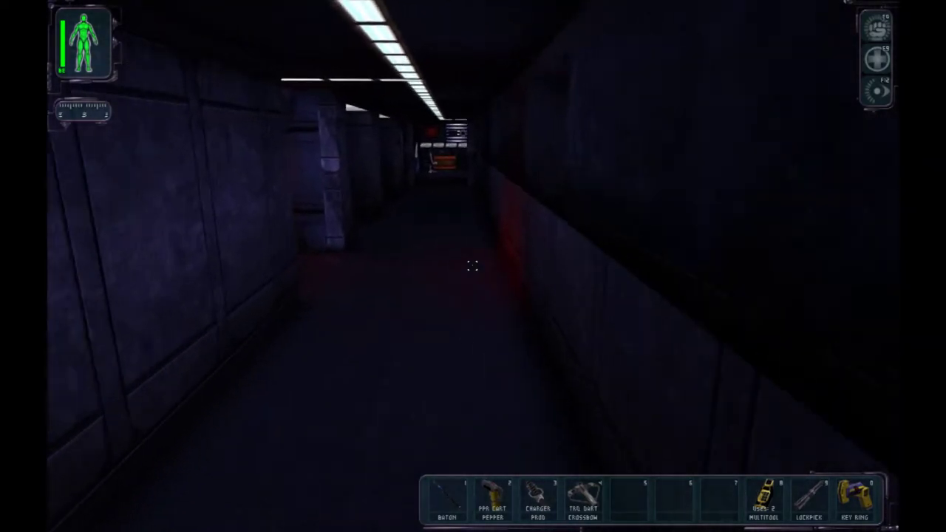
key("w")
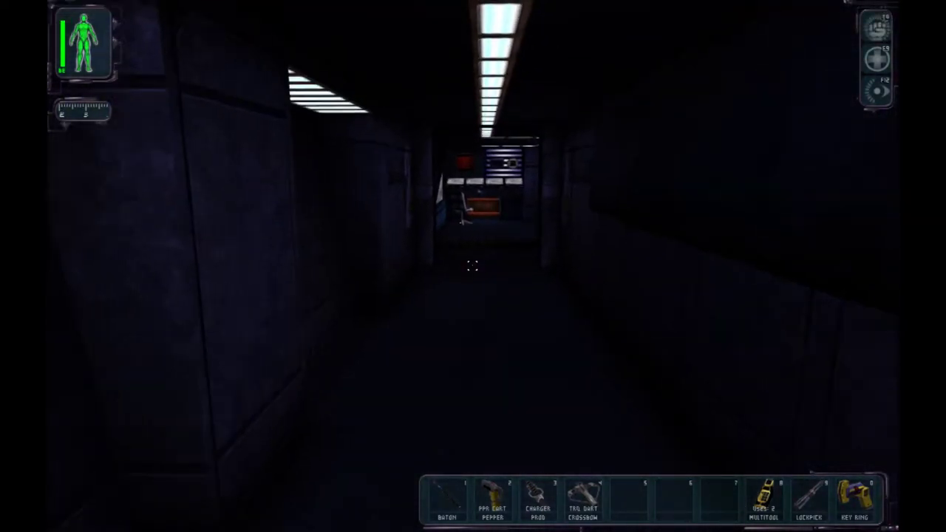
key("w")
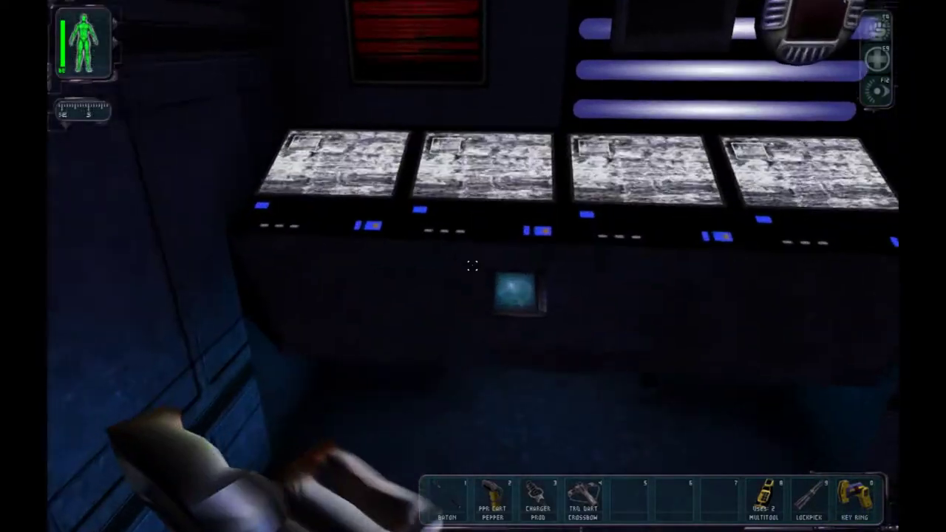
- Read the flight controllers' memo datacube and log into the security terminal
right_click(474, 267)
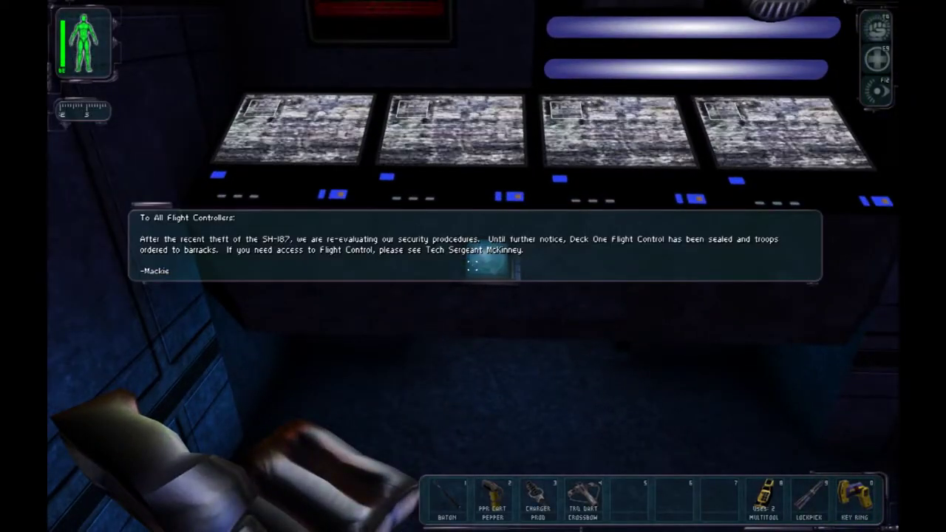
left_click_drag(473, 267, 473, 266)
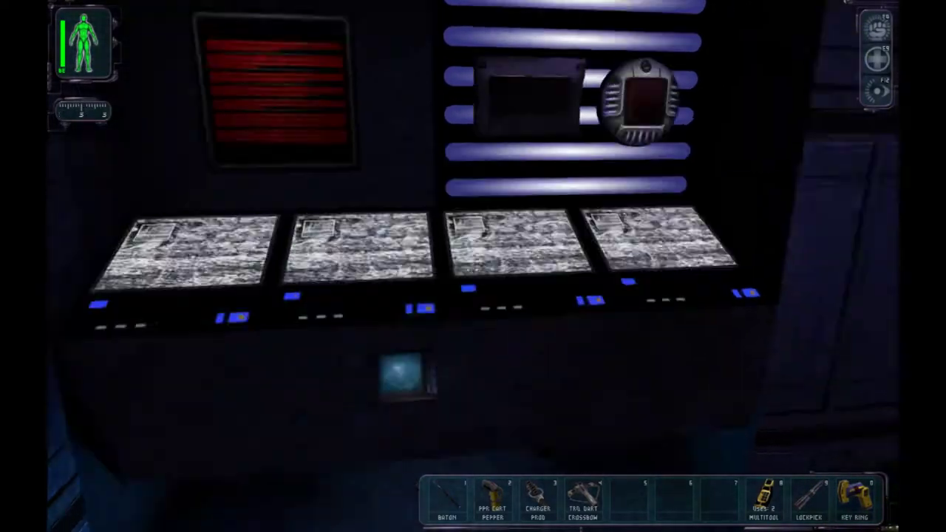
right_click(473, 266)
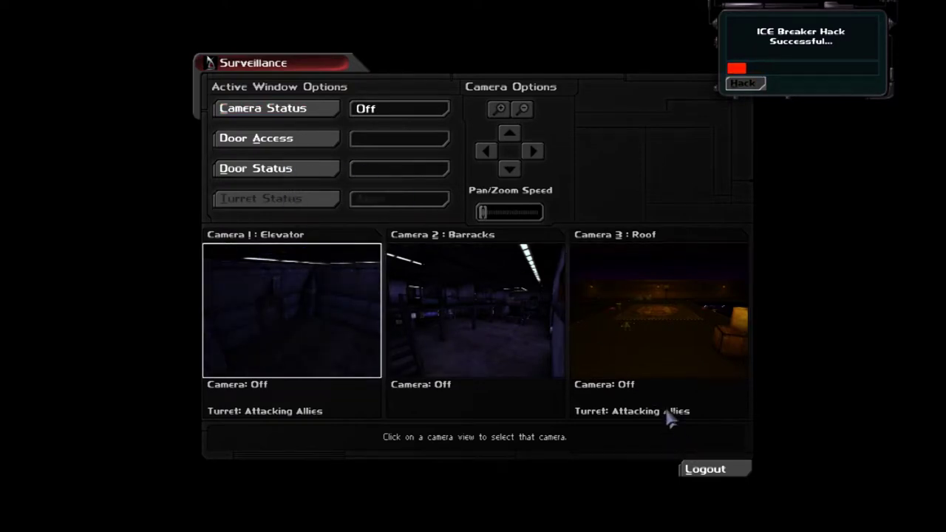
- Log out of the hacked surveillance terminal back into the game
key("Escape")
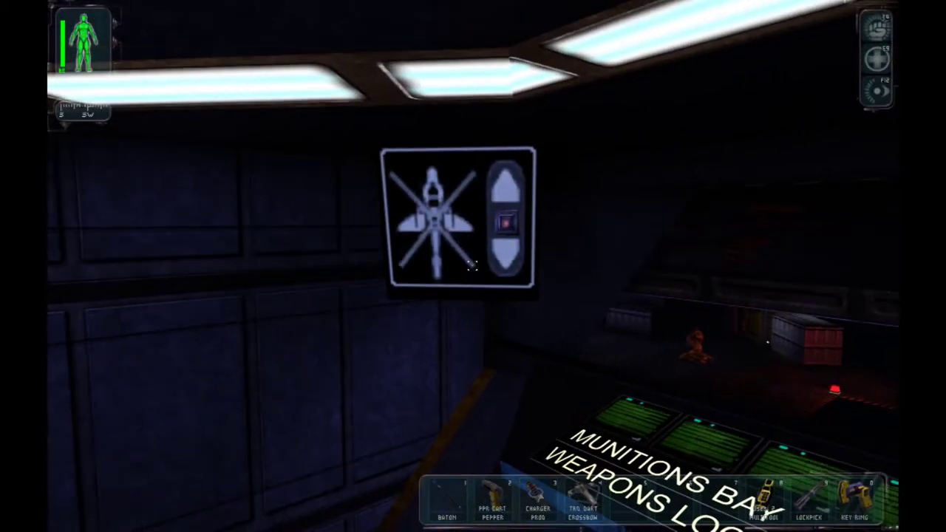
- Flip the munitions bay wall switch and read the book on the desk
left_click(474, 263)
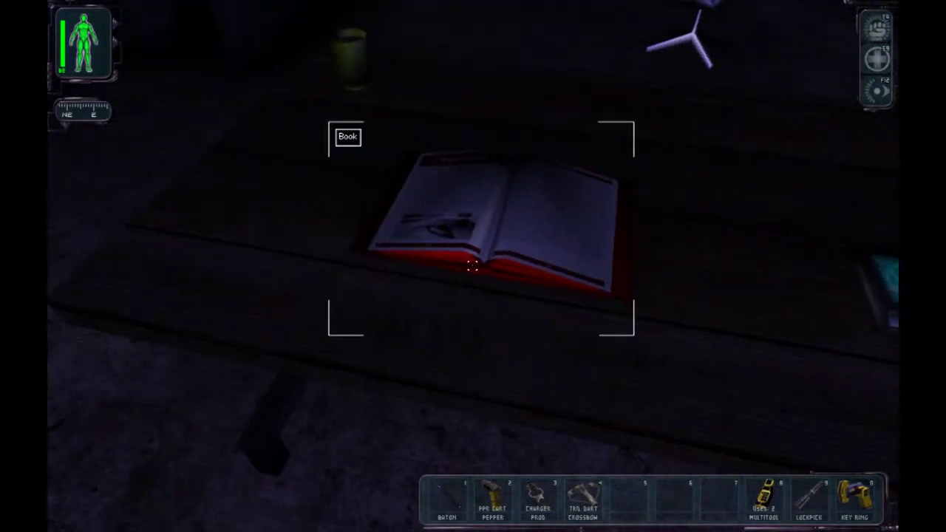
right_click(474, 266)
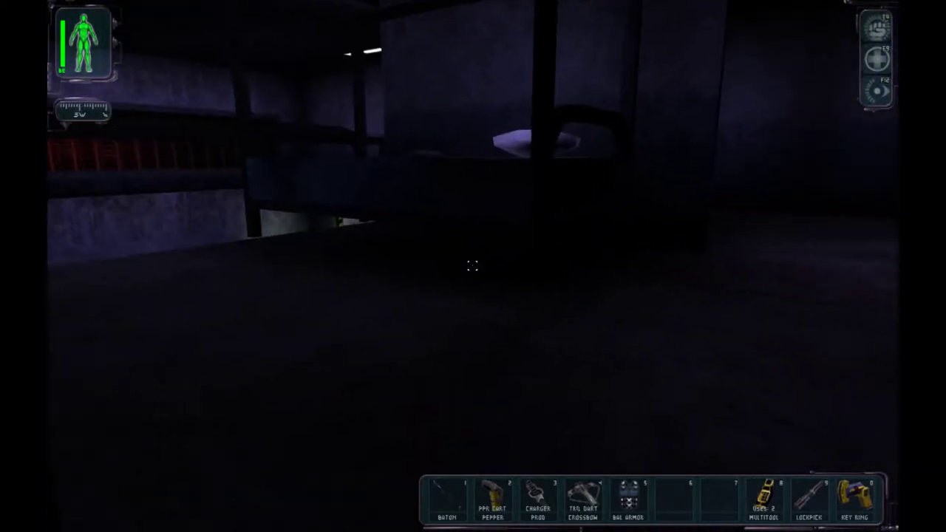
- Light up the barracks with the light augmentation and try taking the sniper rifle under the bunk
key("F12")
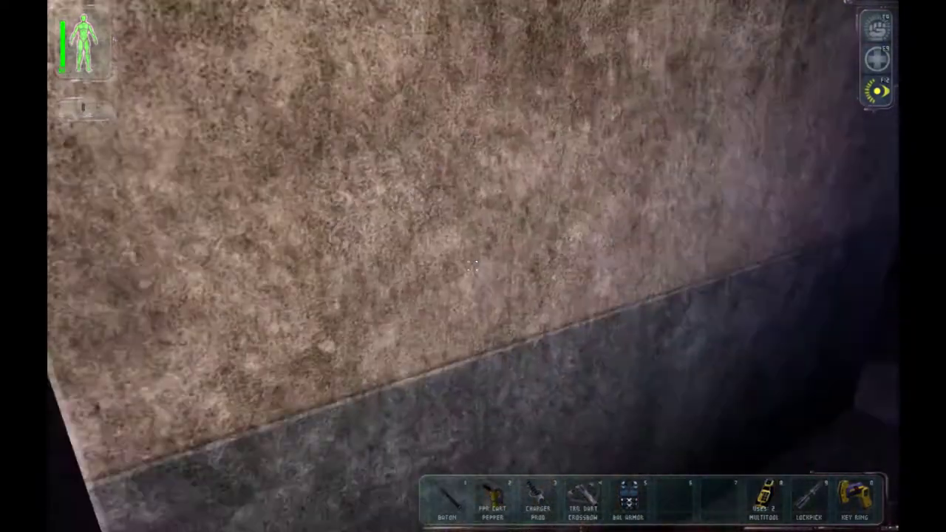
key("w")
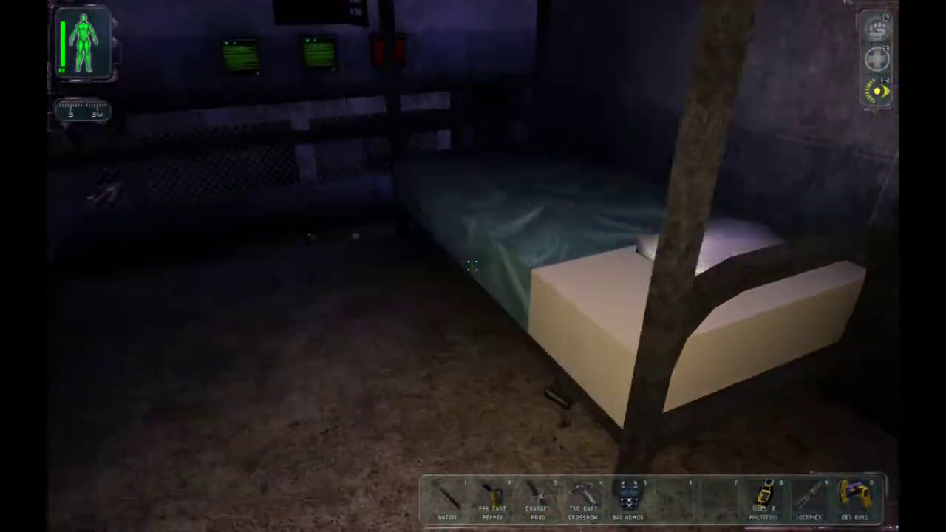
key("w")
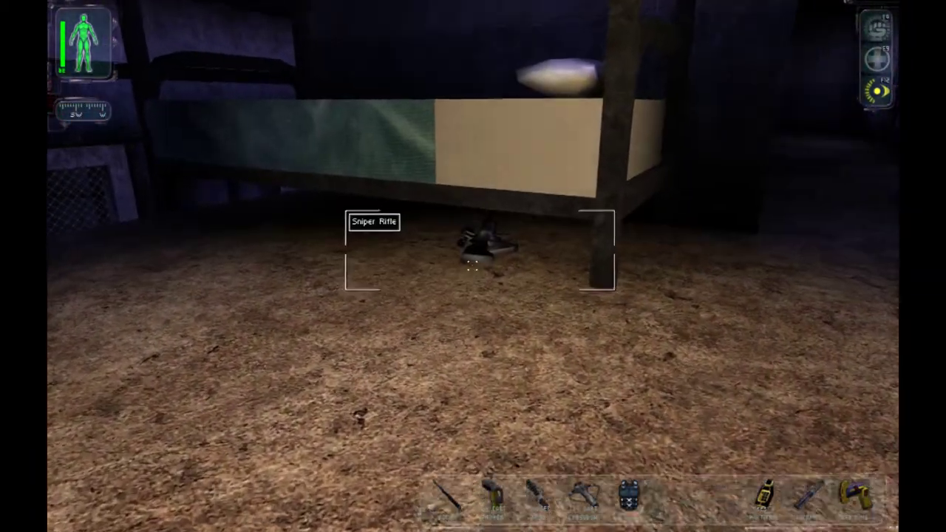
right_click(473, 266)
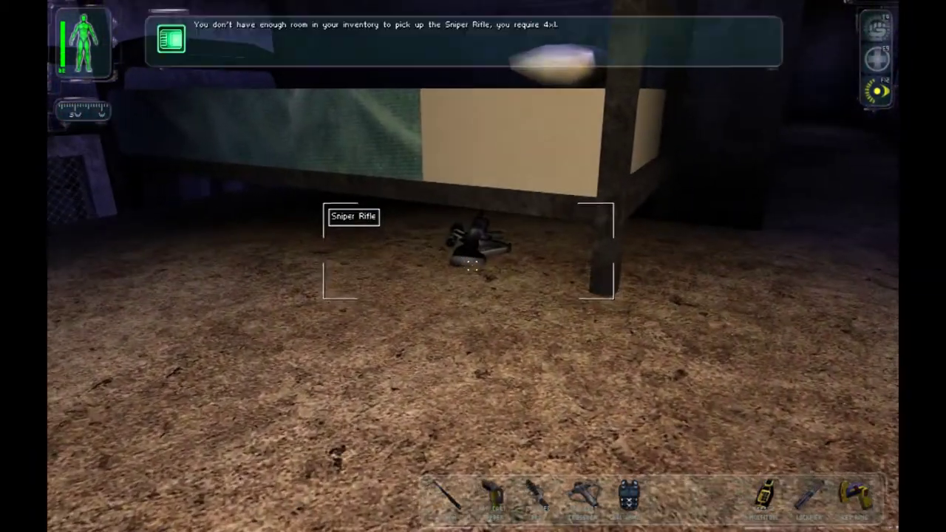
key("w")
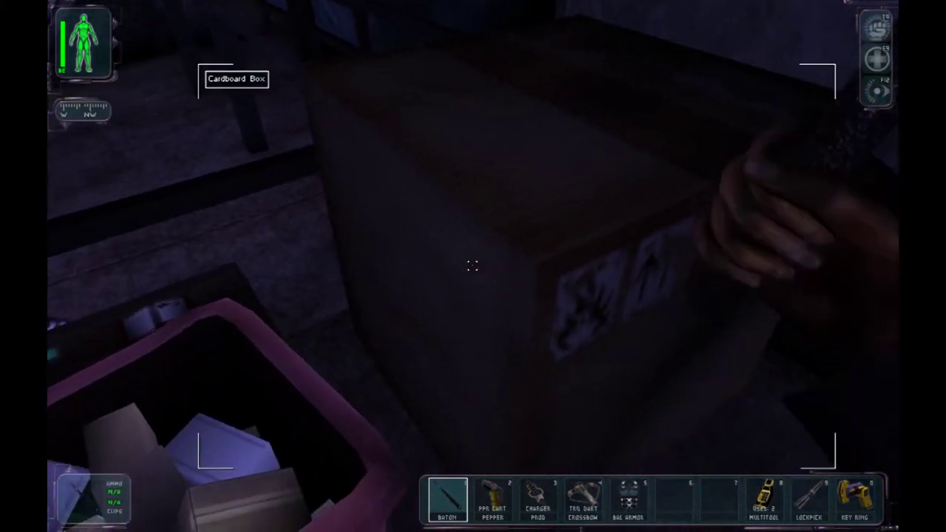
- Smash the cardboard and plastic boxes, drink the coffee and read the desk datacube
left_click(472, 265)
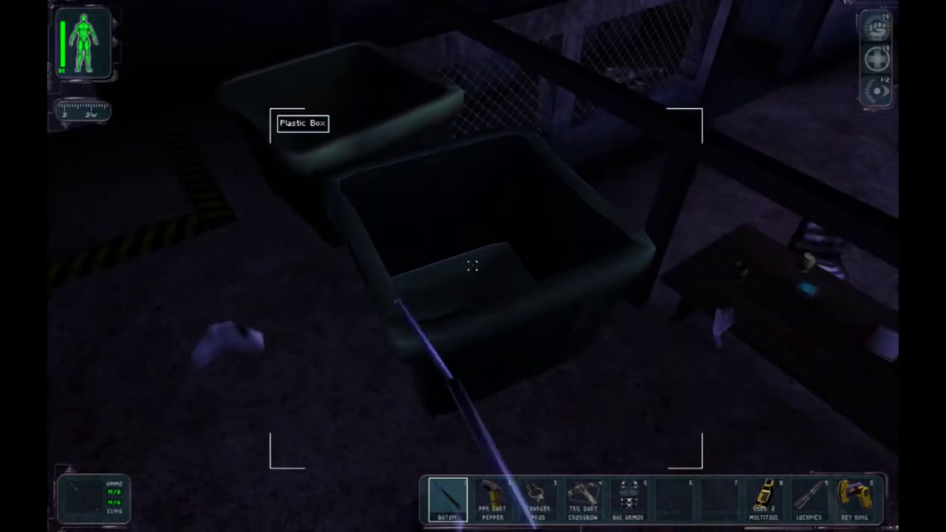
left_click(472, 265)
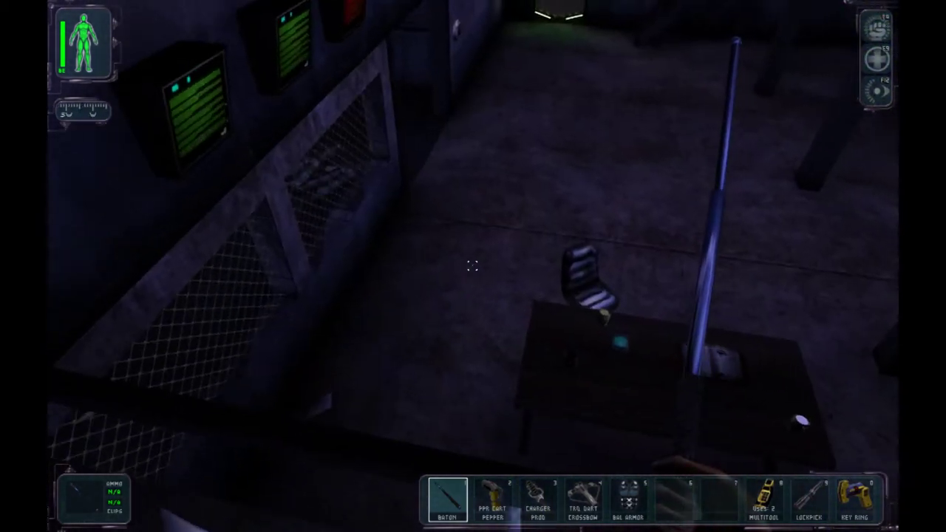
left_click(472, 266)
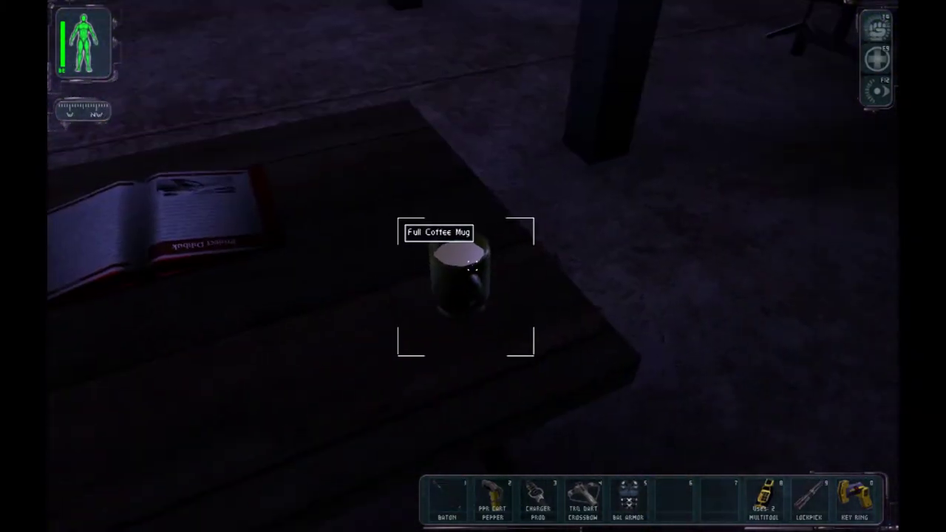
right_click(472, 266)
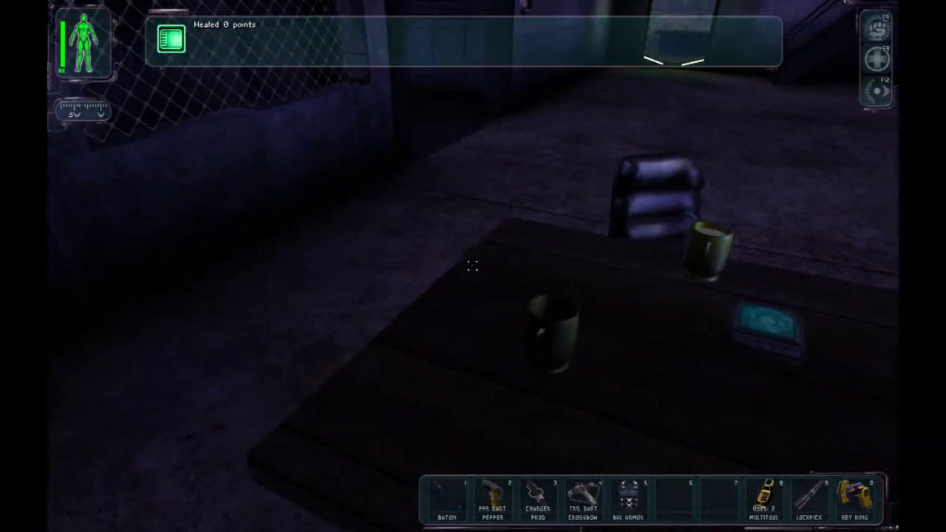
right_click(472, 265)
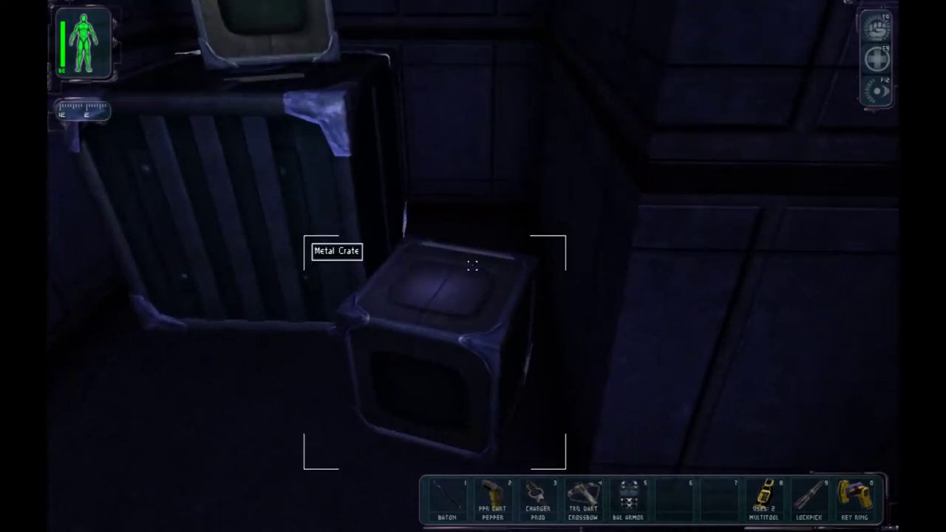
- Move the metal crate aside and break the vent grate with the baton
right_click(473, 265)
right_click(473, 265)
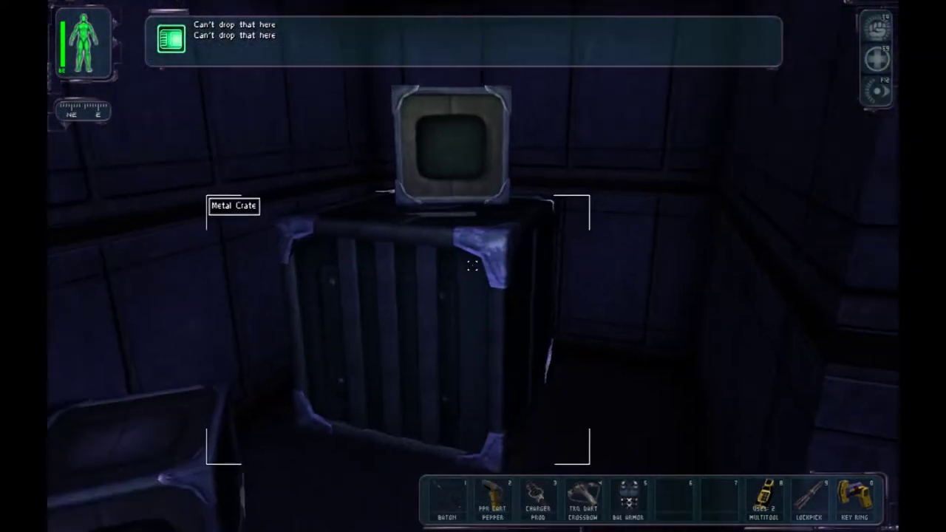
key("1")
left_click(473, 264)
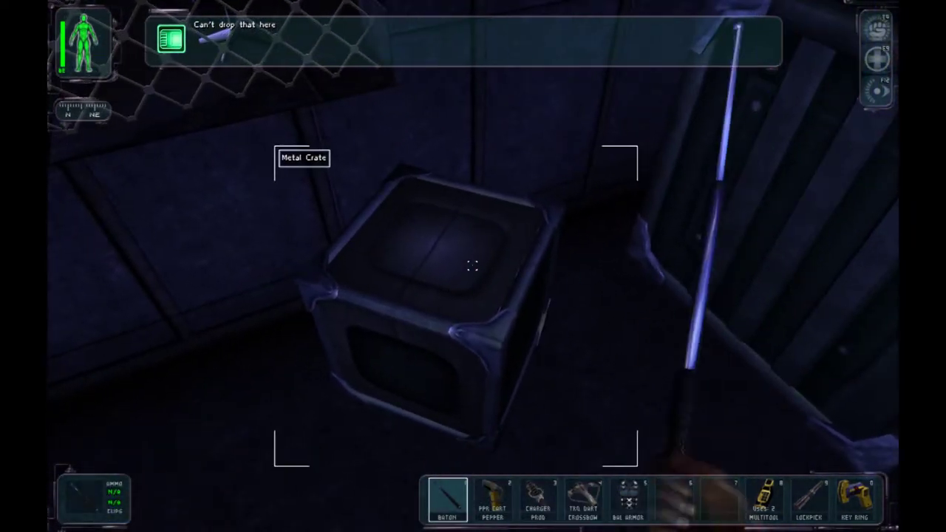
- Go through the opened vent and walk the dark corridor past the lockers
key("w")
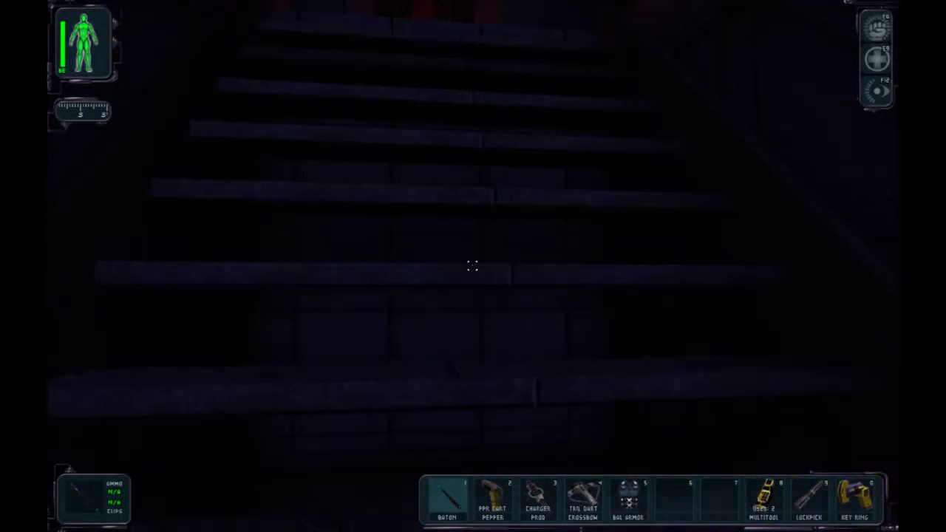
key("w")
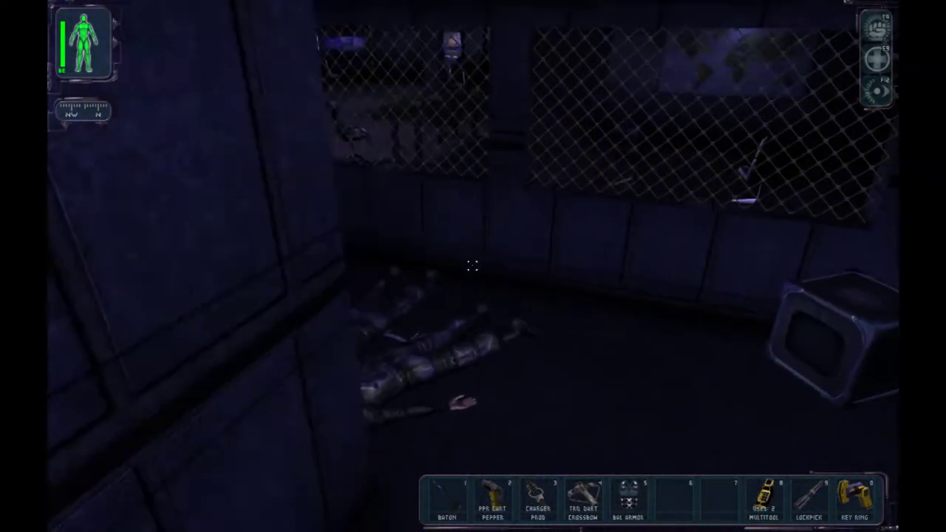
key("w")
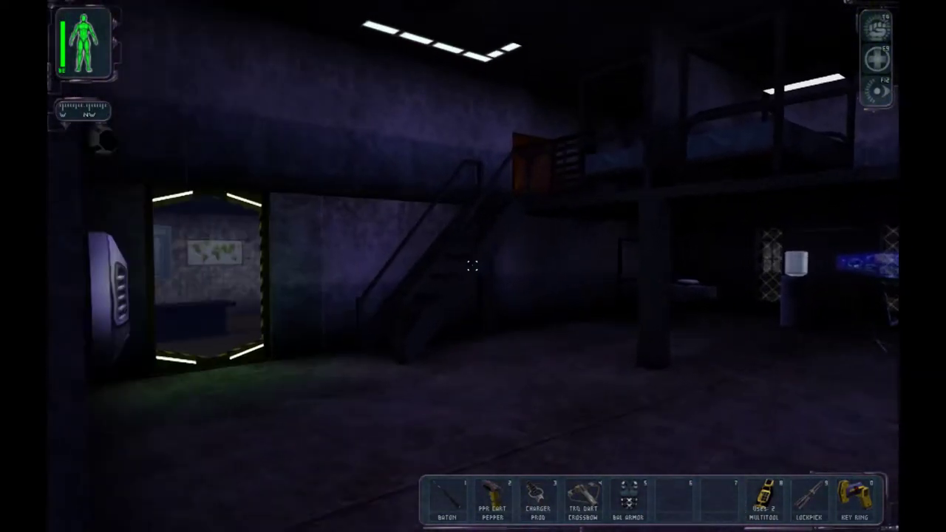
key("w")
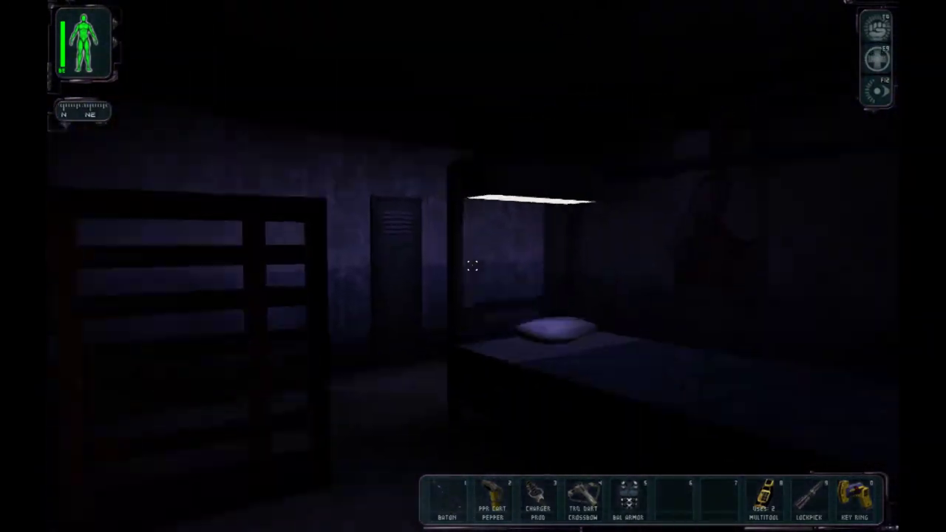
key("w")
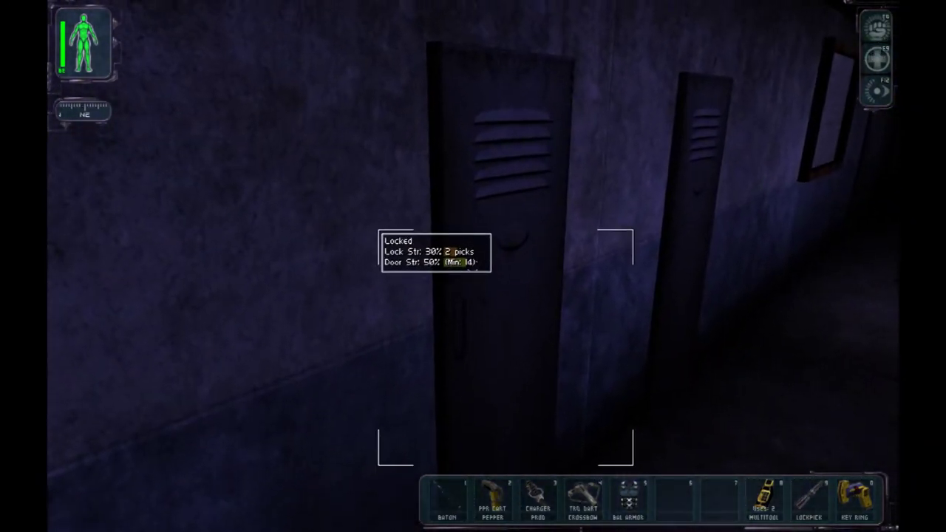
key("w")
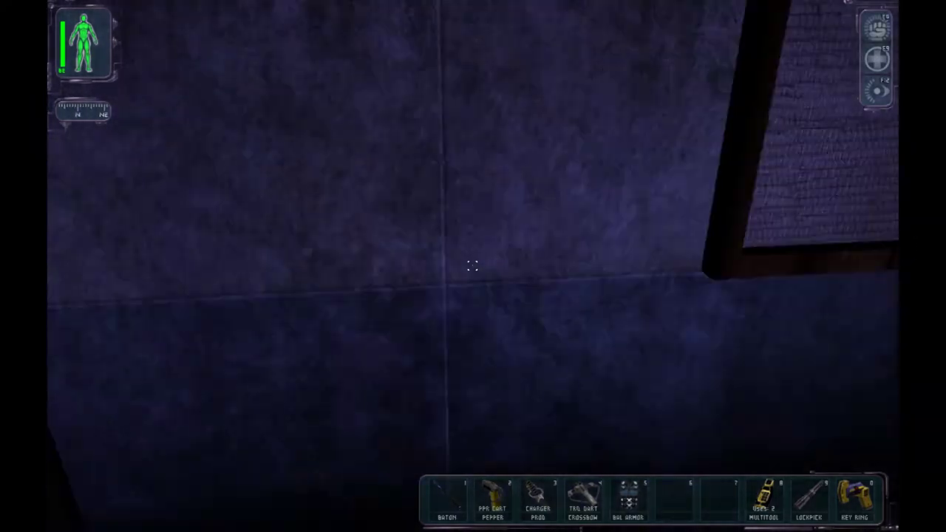
- Equip the LAM grenade from inventory and throw it at the locked locker
key("F1")
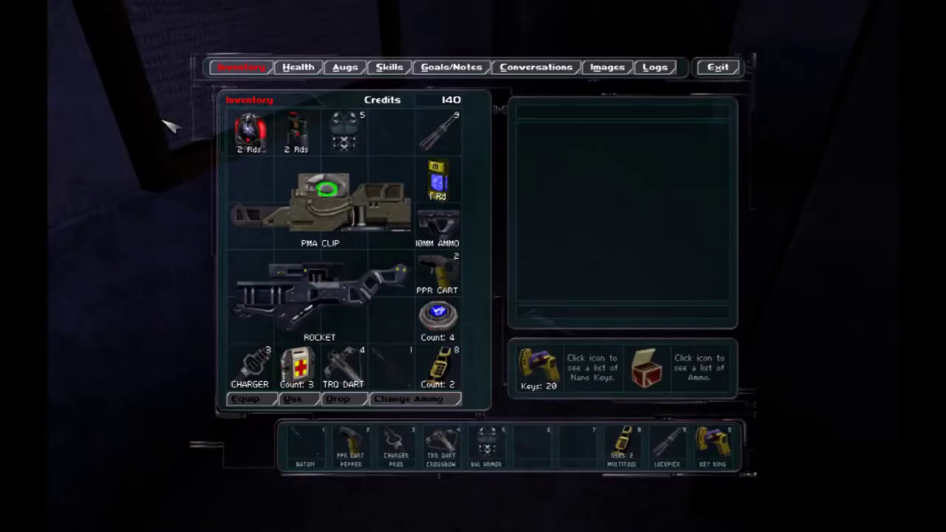
key("Escape")
key("Escape")
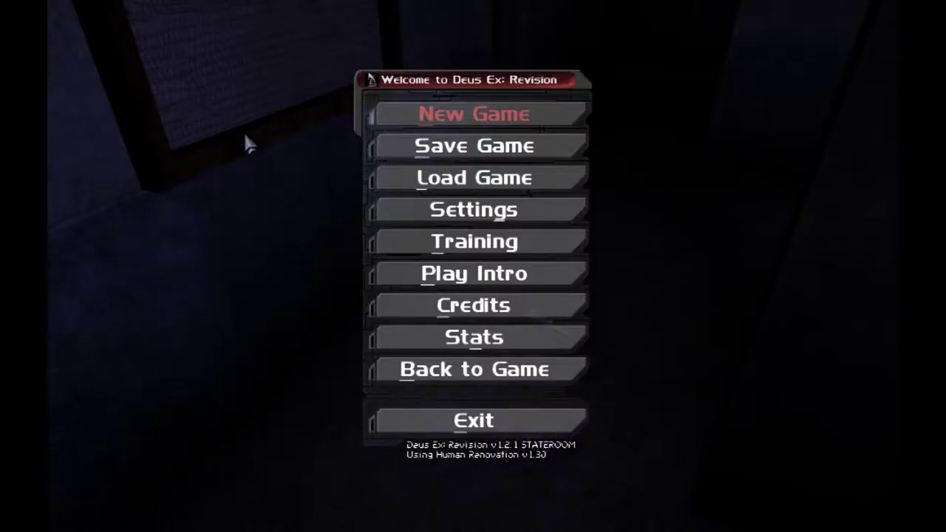
key("Escape")
key("F1")
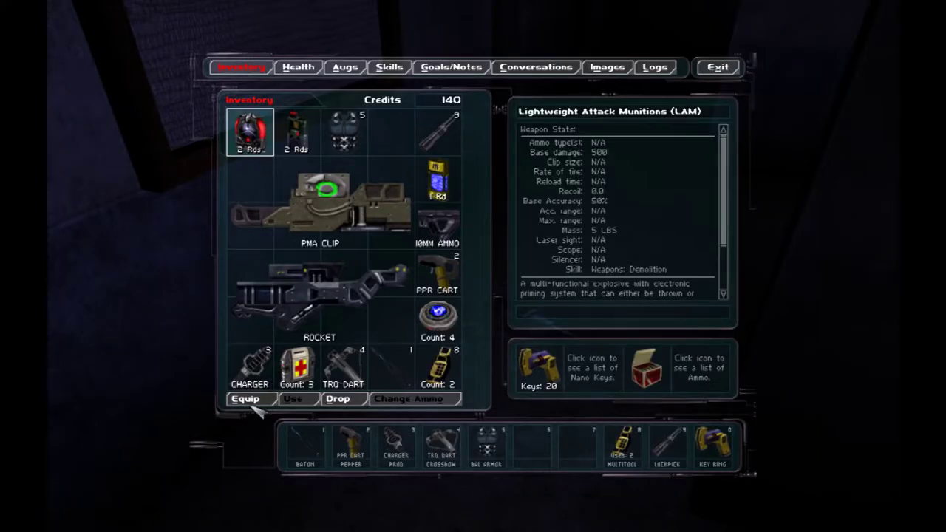
key("Escape")
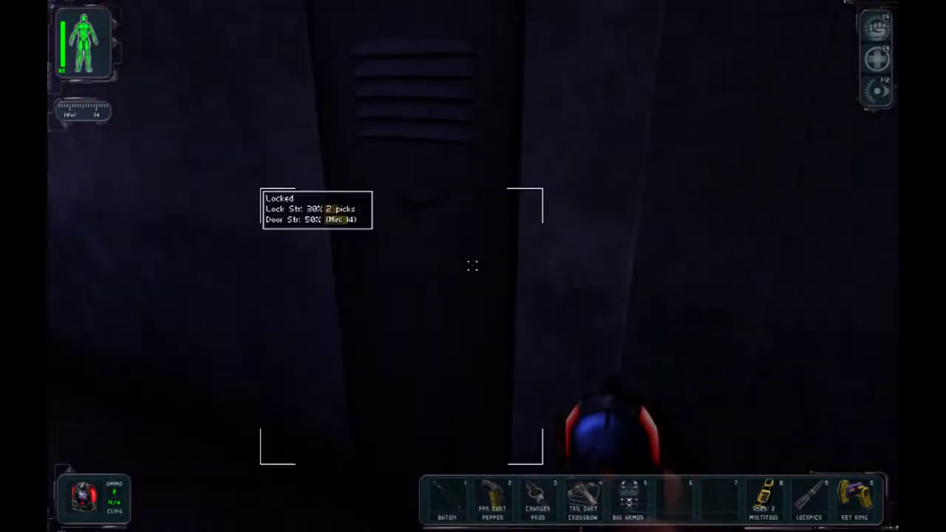
key("w")
key("w")
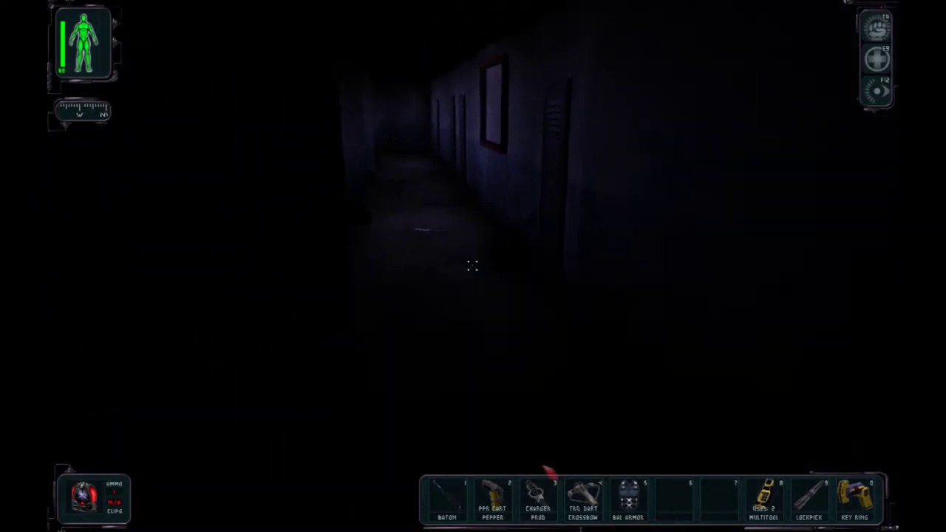
key("w")
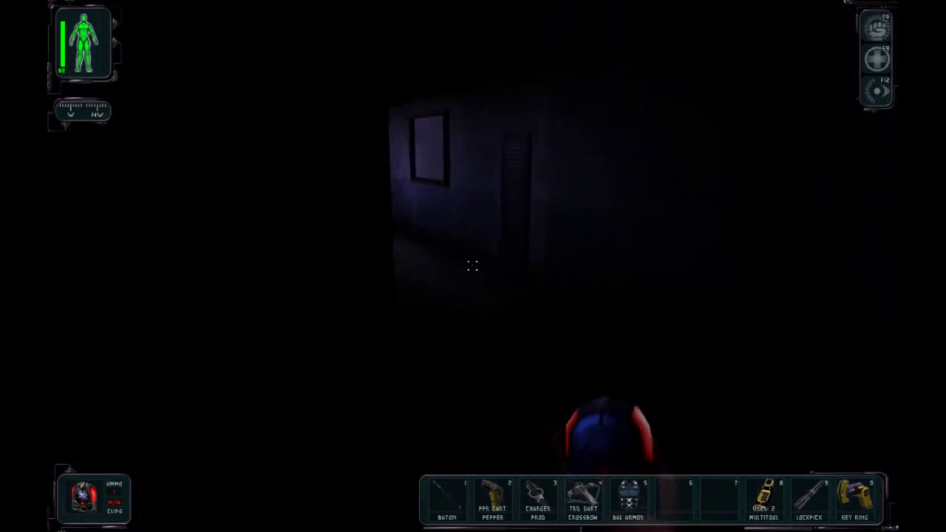
- Loot the blasted locker: credit chit, nanokey and datacube with elevator code 989
key("w")
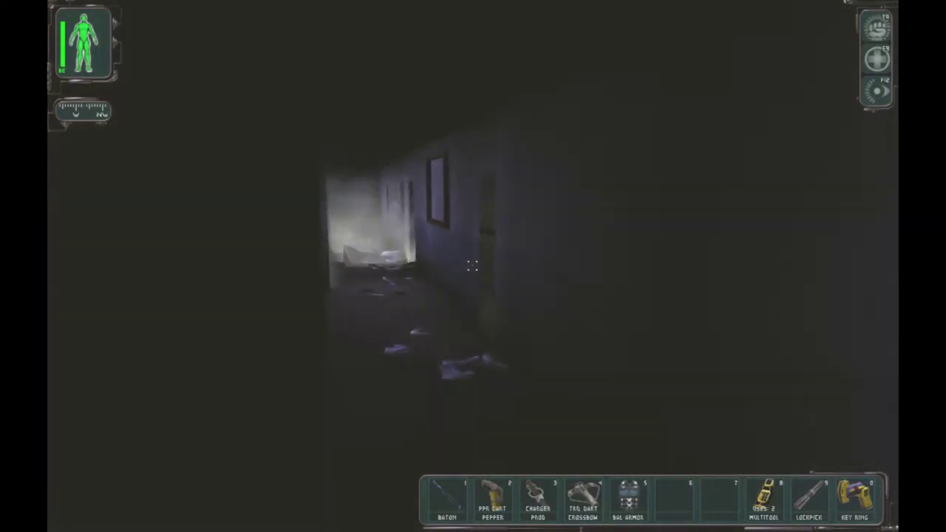
key("w")
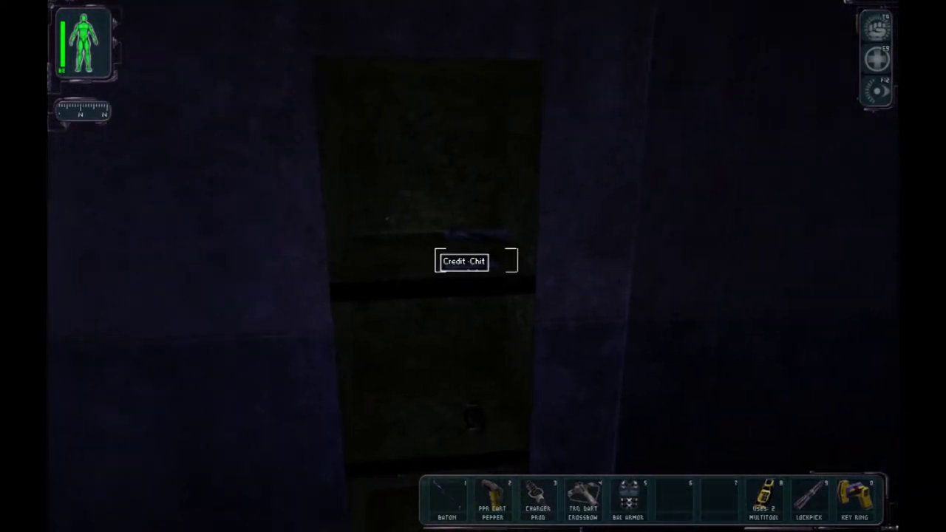
right_click(473, 267)
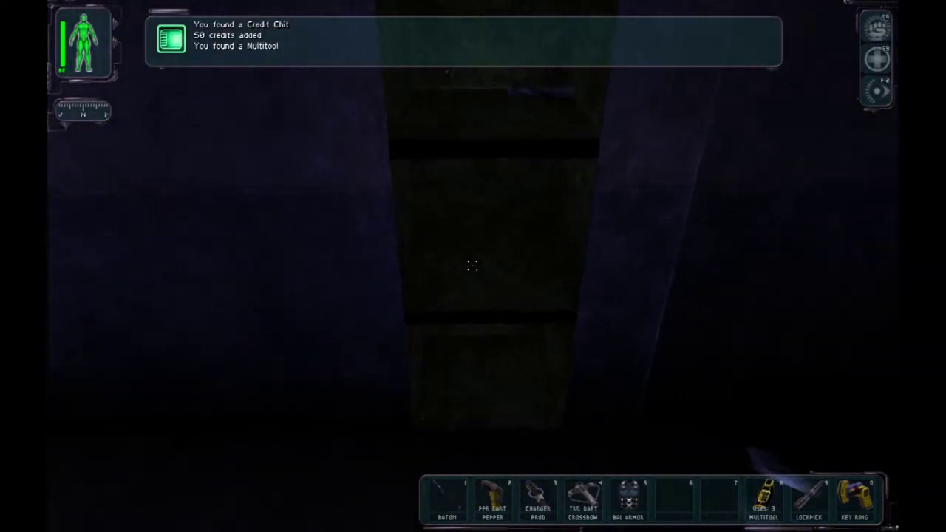
key("w")
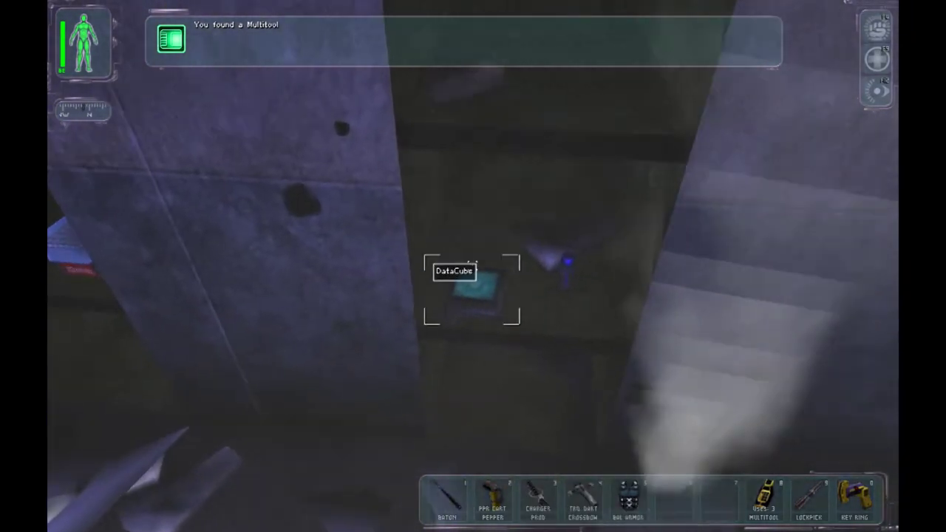
right_click(473, 266)
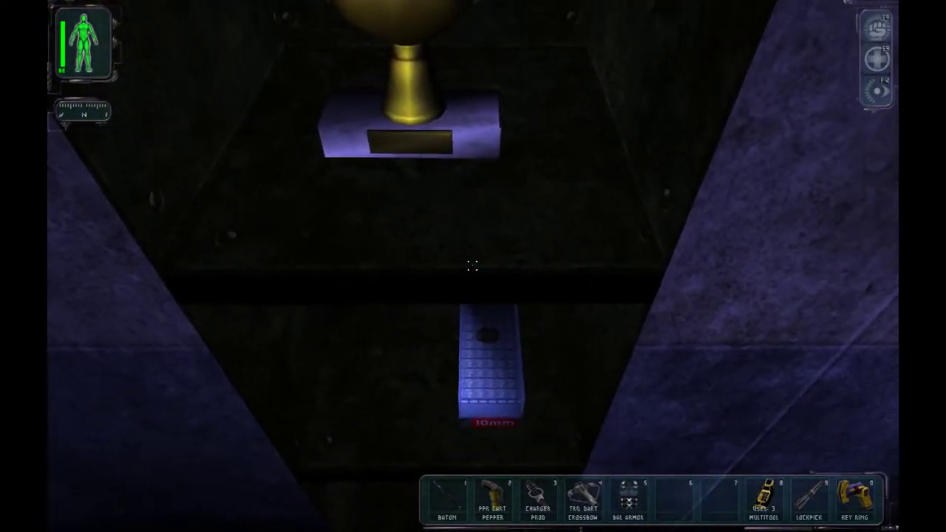
right_click(473, 265)
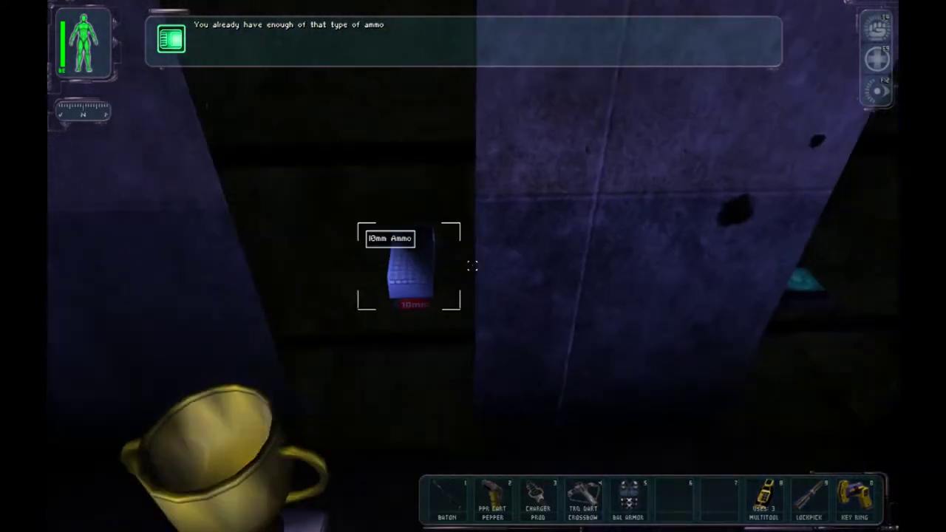
left_click(473, 265)
- Walk past the crate toward the stairwell, checking the inventory on the way
key("w")
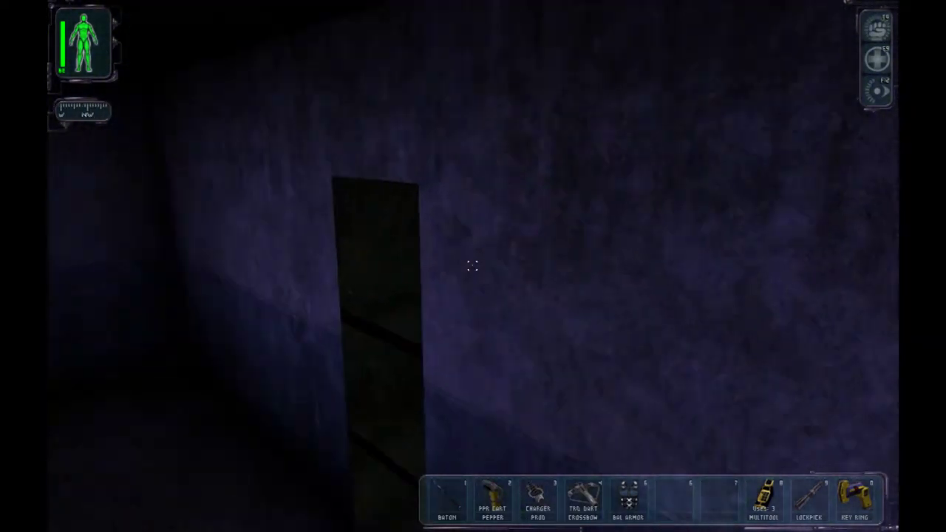
key("w")
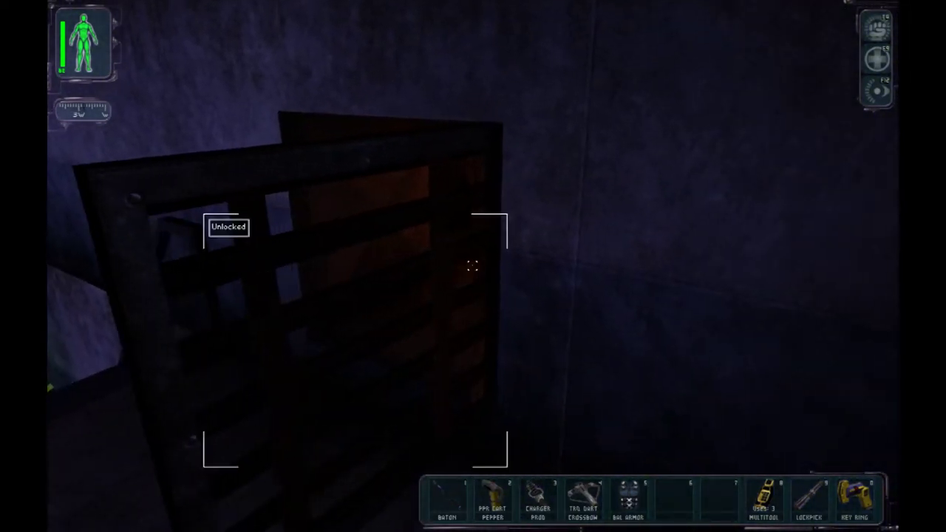
key("F1")
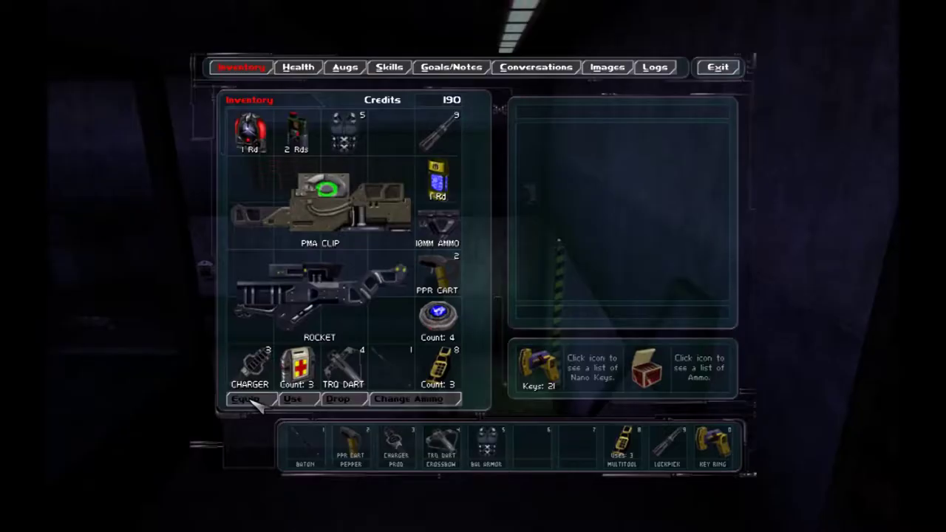
key("F1")
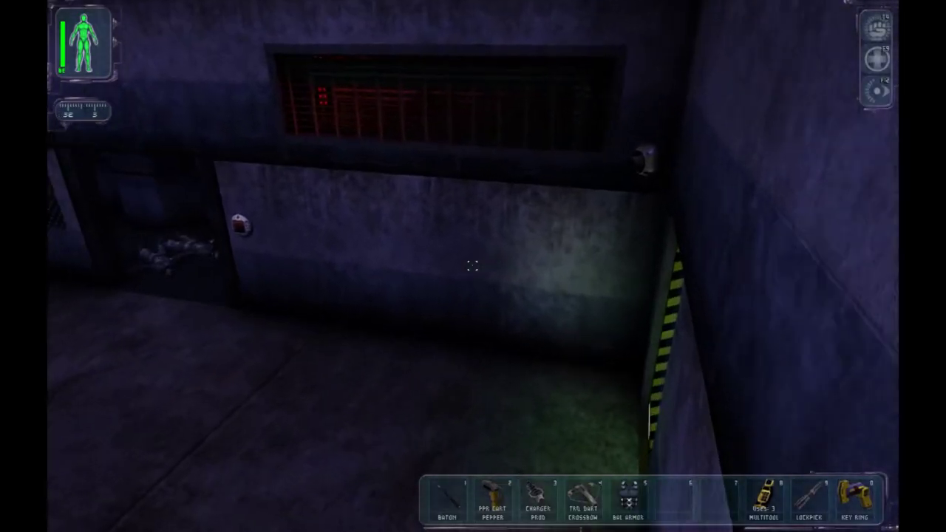
key("w")
key("w")
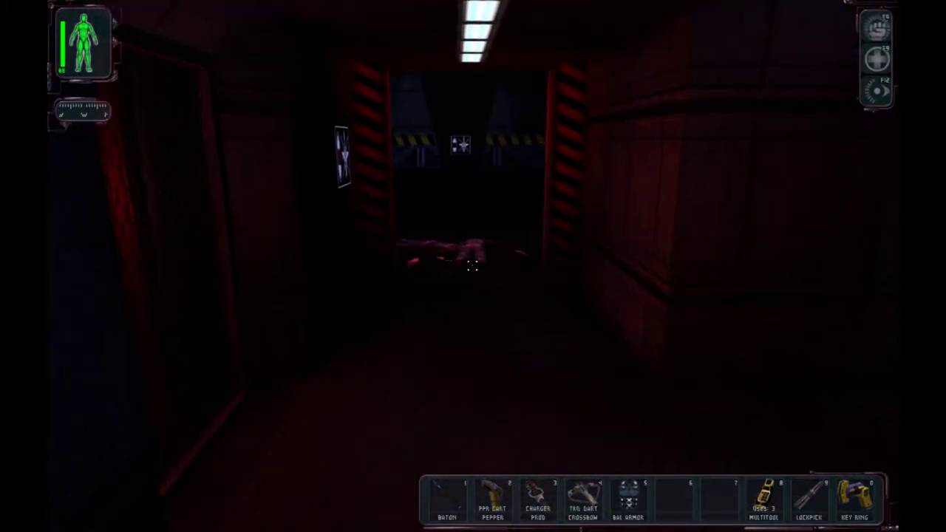
- Cross the dark hall and climb the red-lit stairwell to the DECKS corridor
key("w")
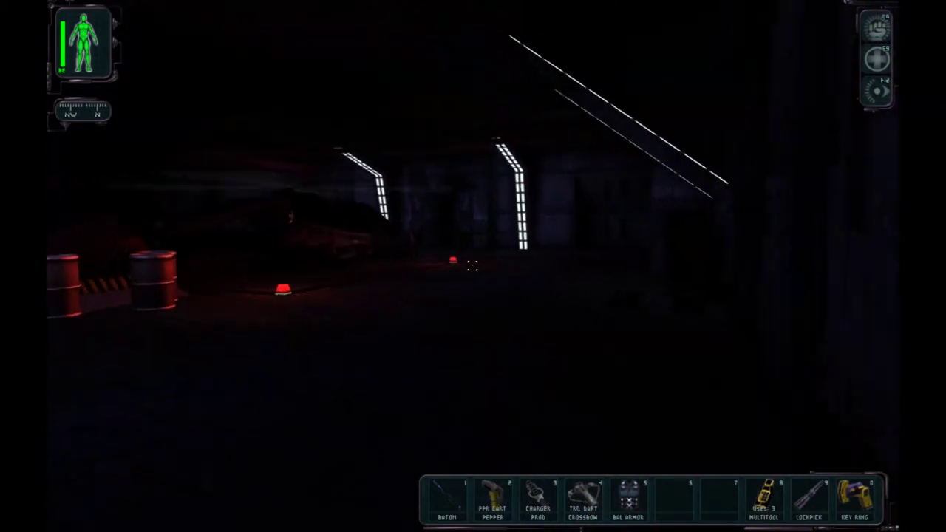
key("w")
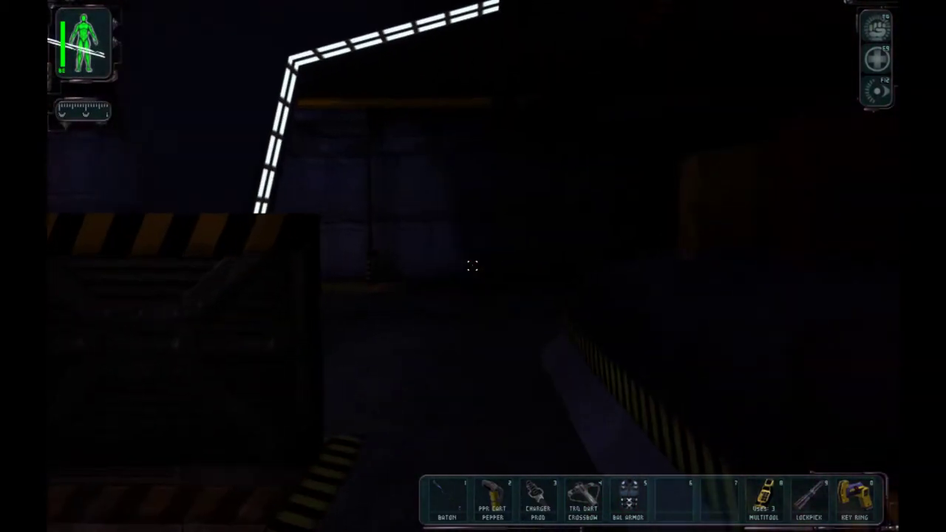
key("w")
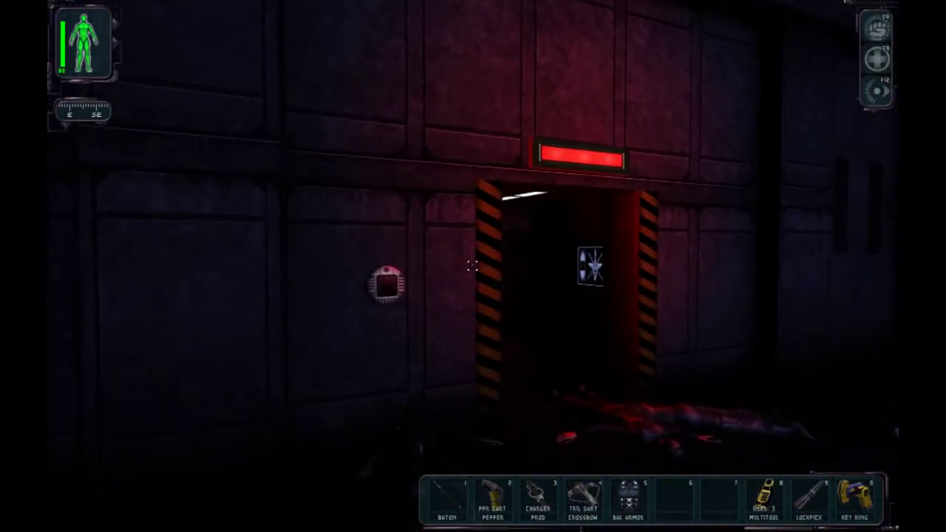
key("w")
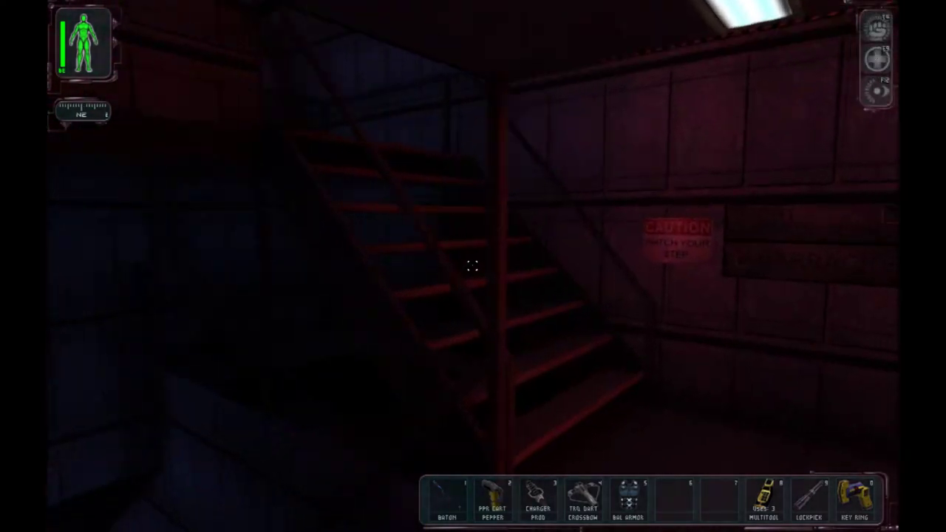
key("w")
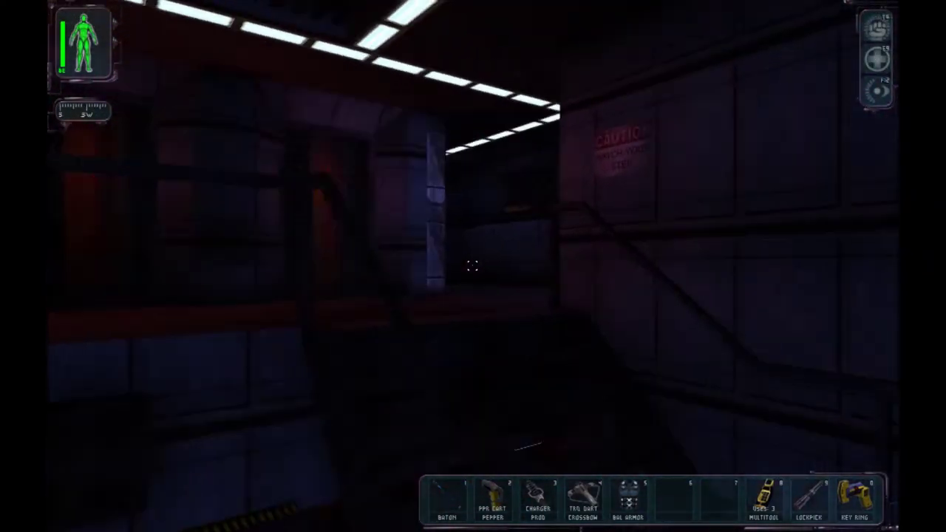
key("w")
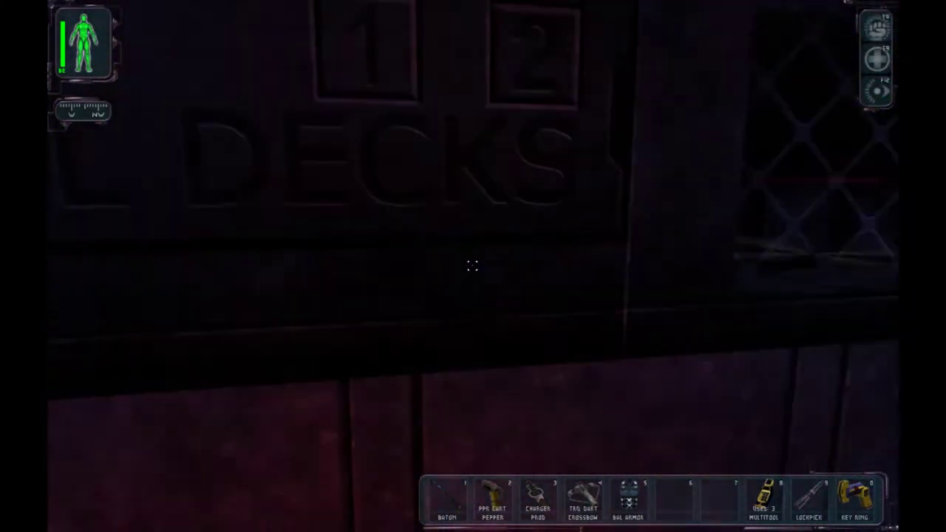
key("w")
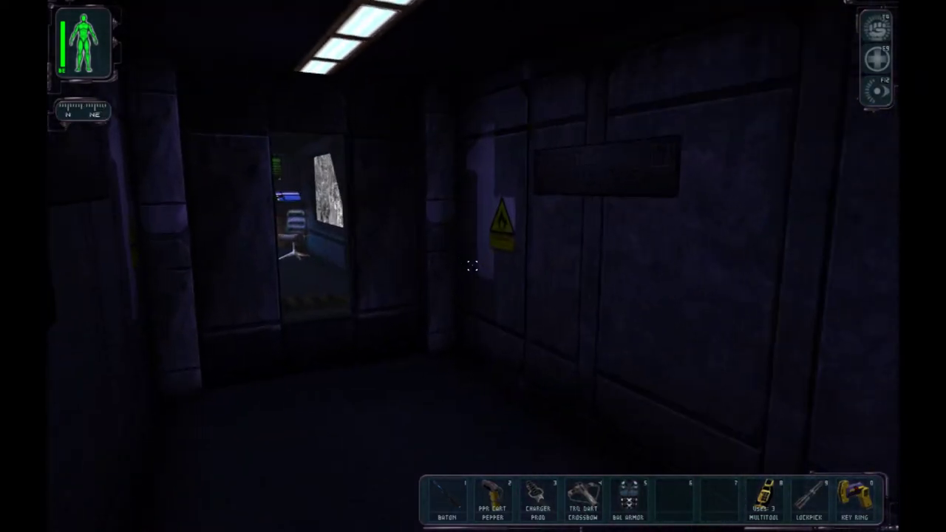
- Unlock the control-room door with the nanokey ring
key("w")
key("0")
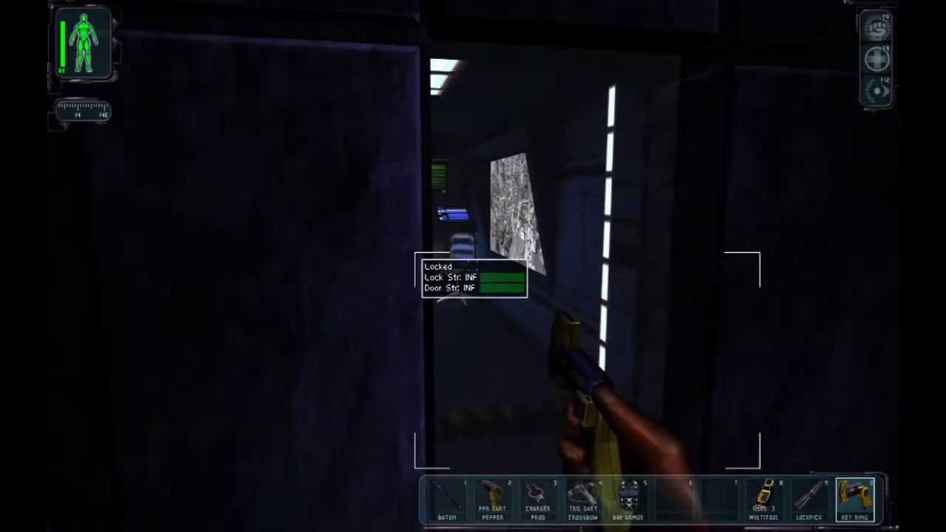
right_click(473, 278)
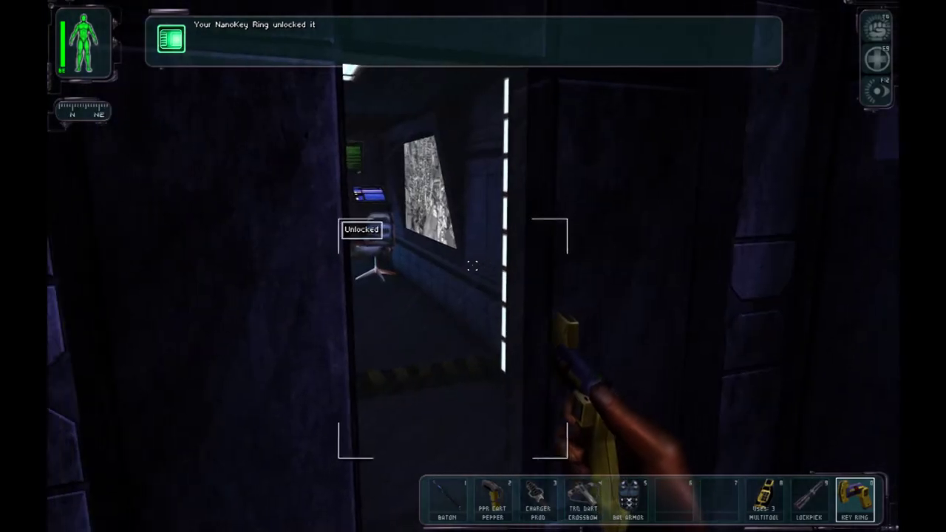
- Check the control room's consoles, then trigger the Munitions Bay weapons-lock switch
key("w")
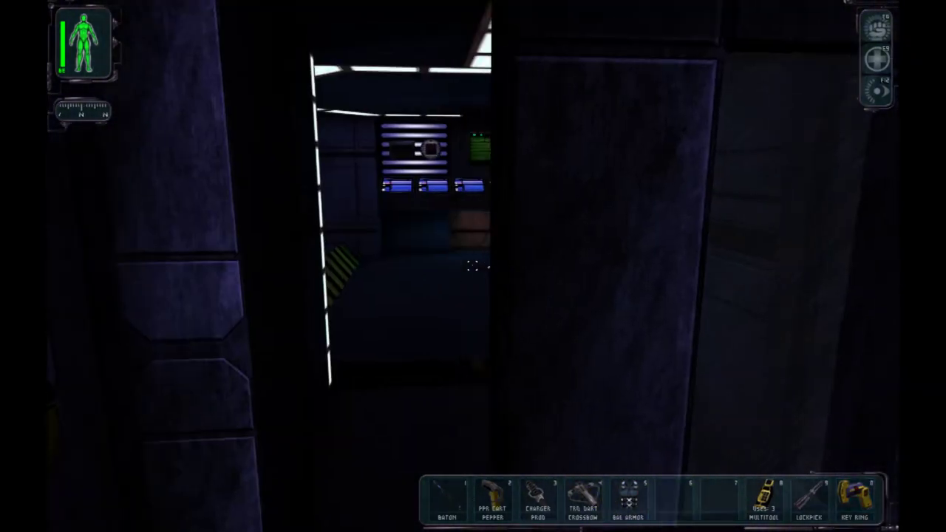
key("w")
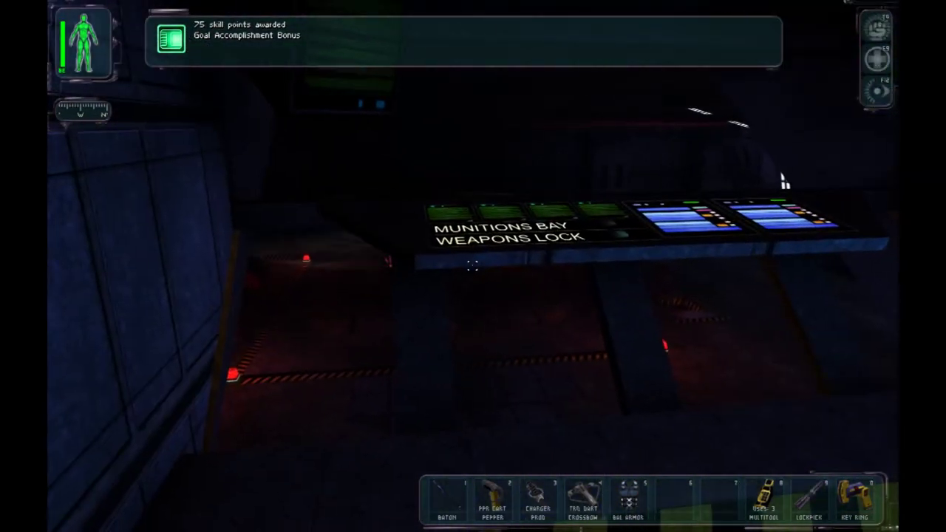
key("w")
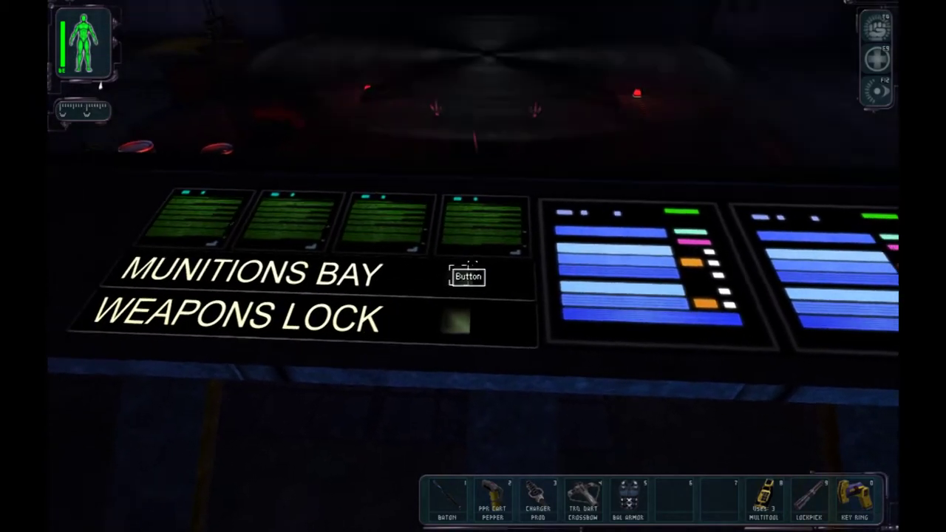
key("w")
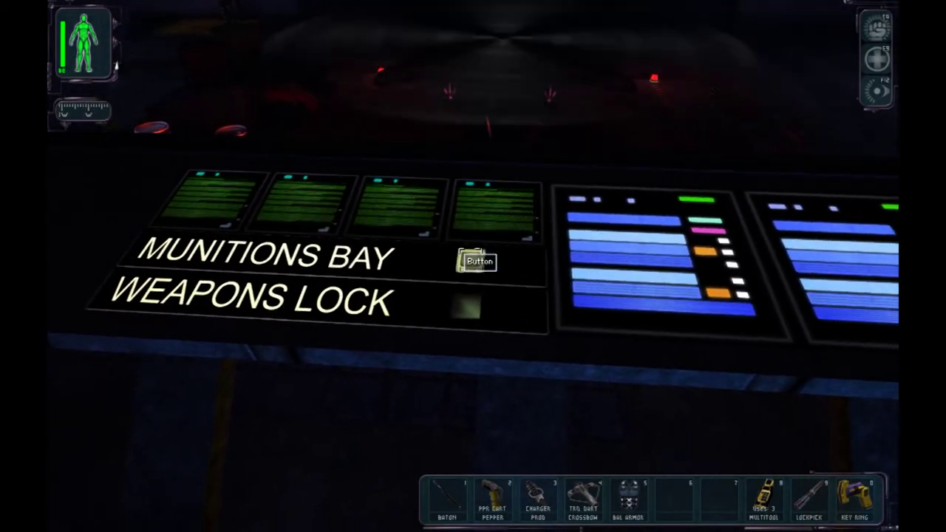
key("a")
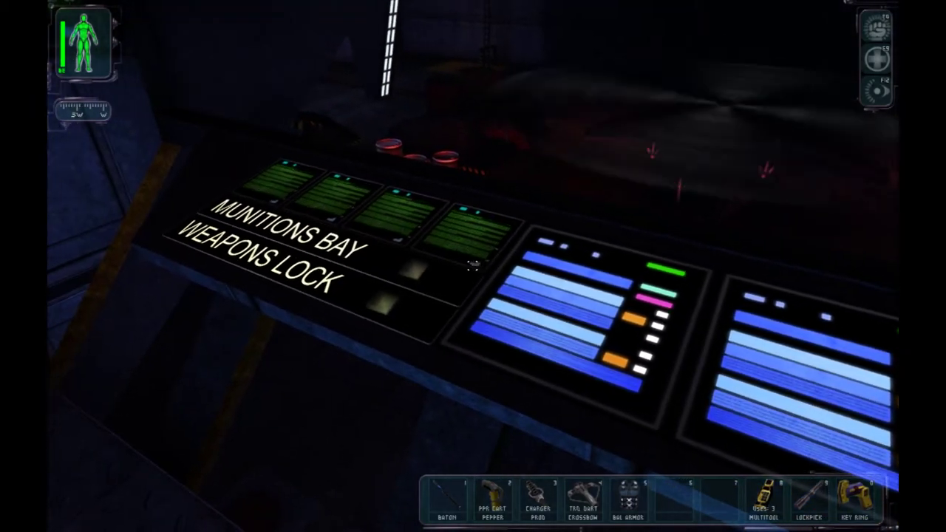
key("w")
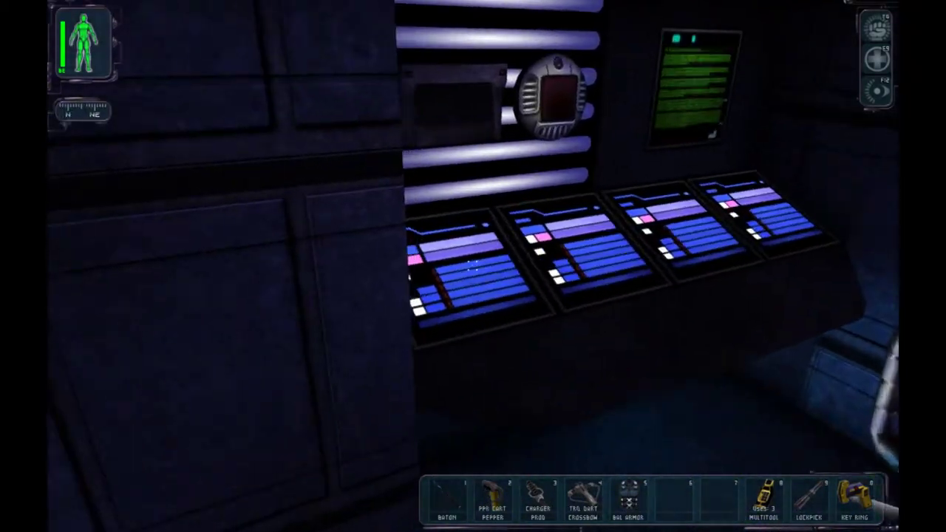
key("w")
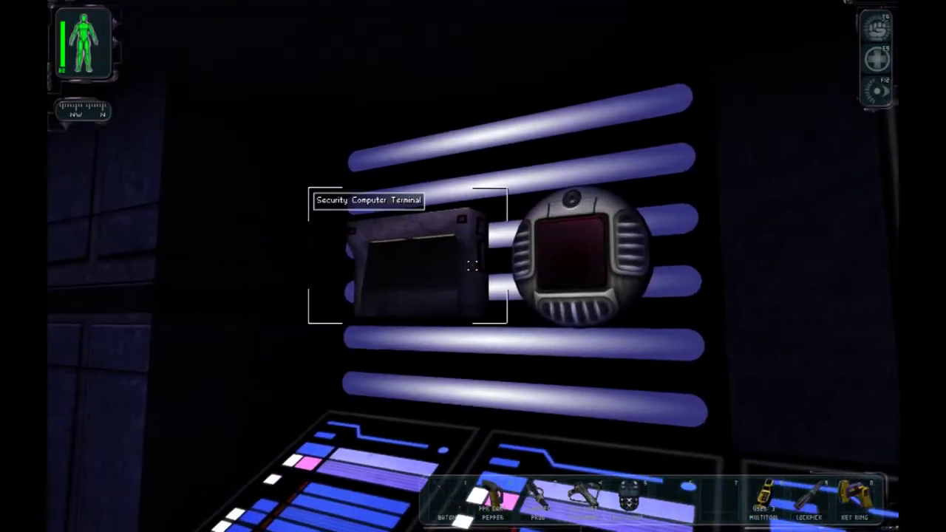
key("w")
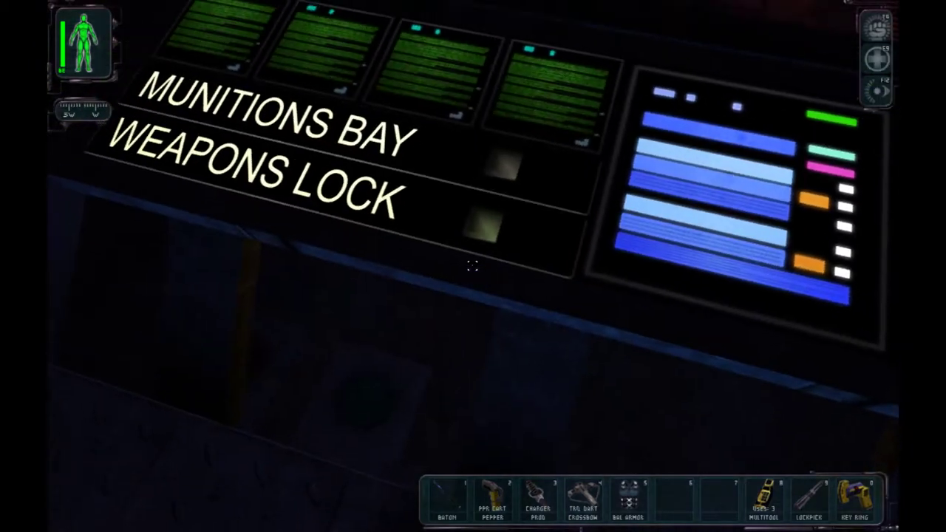
left_click(481, 274)
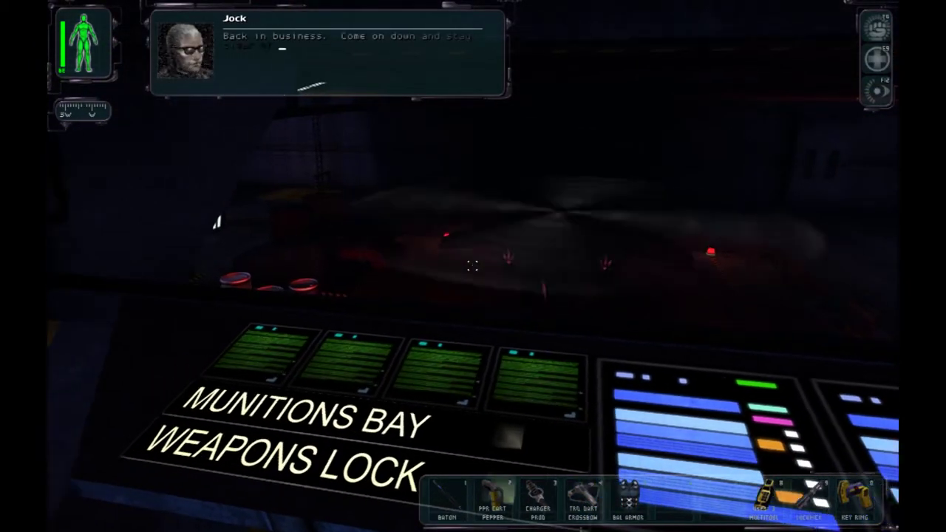
- Follow the dark corridor and stairwell down into the hangar
key("w")
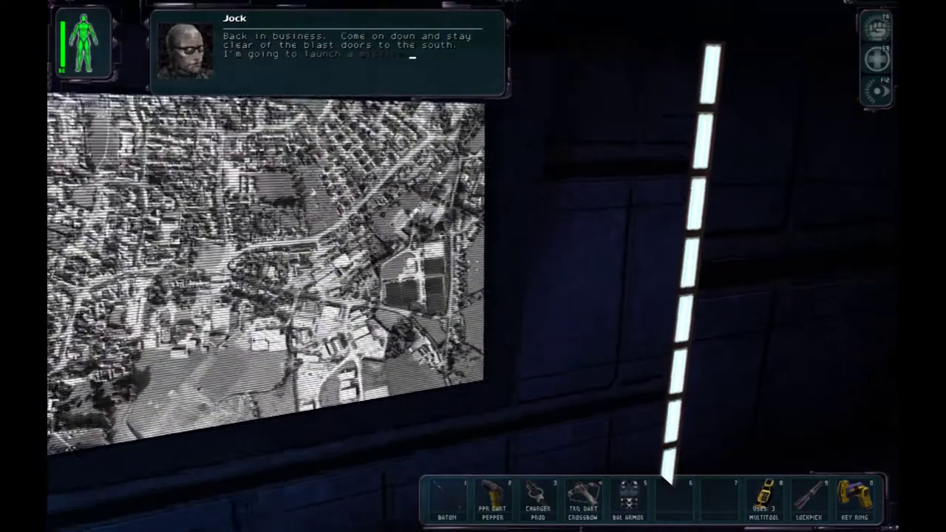
key("w")
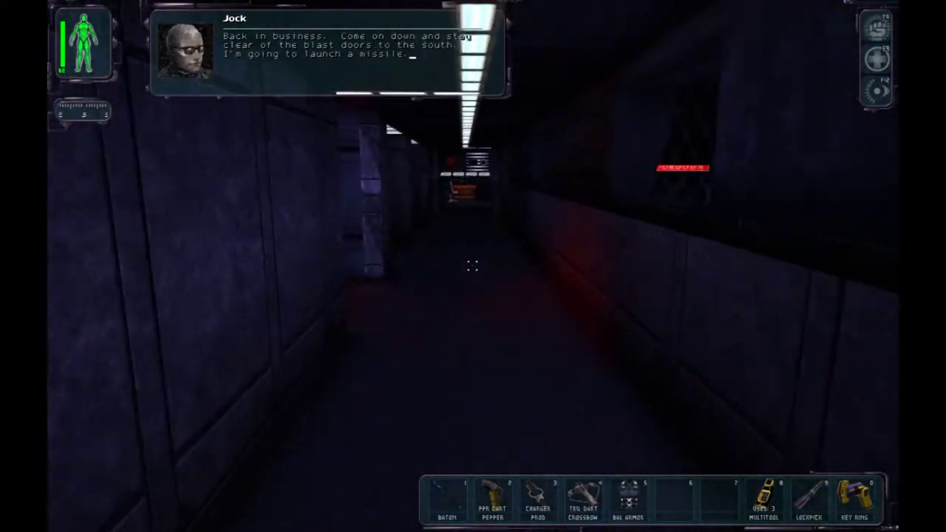
key("w")
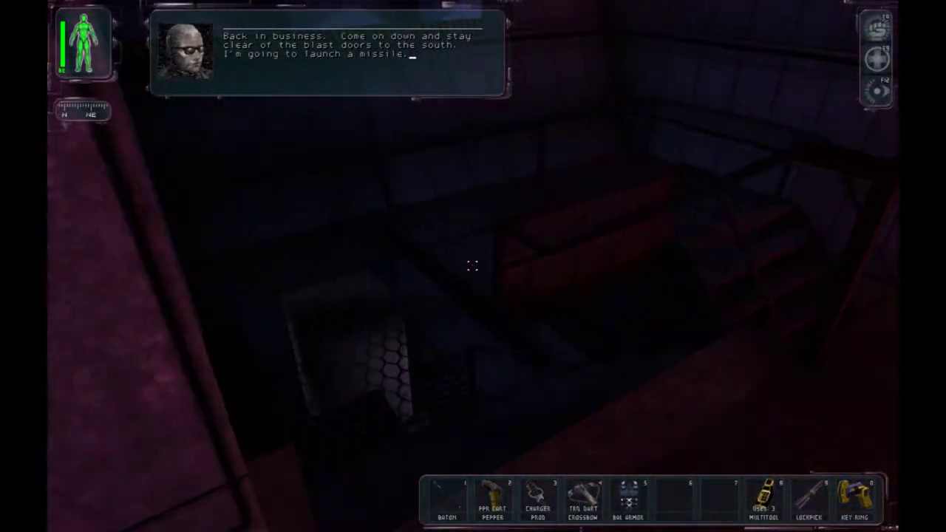
key("w")
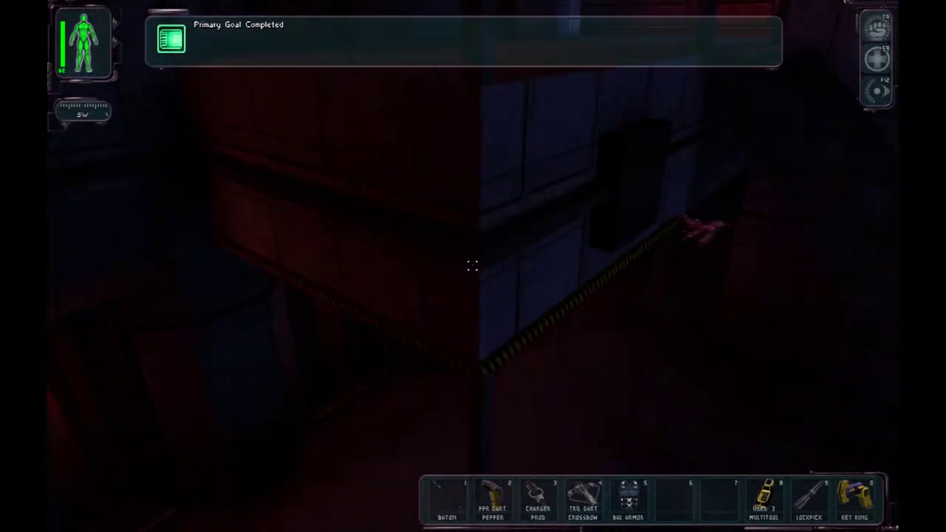
key("w")
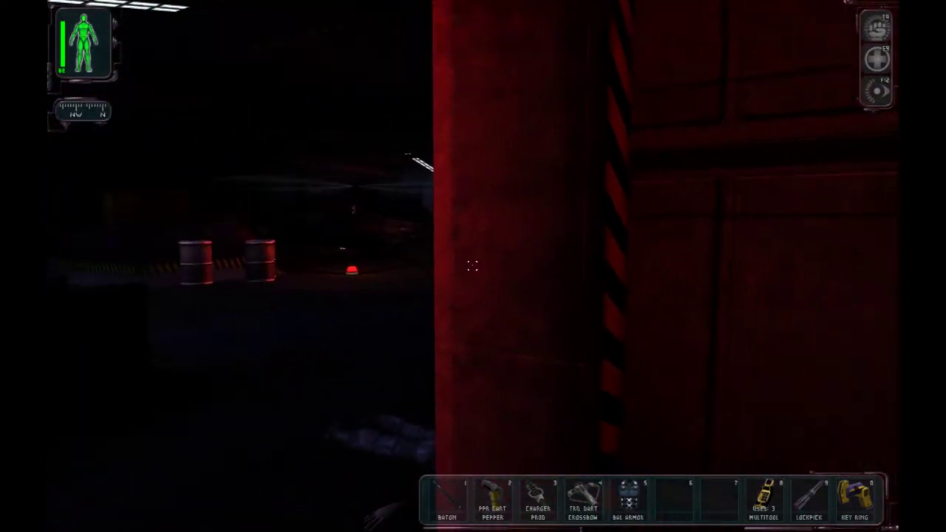
key("w")
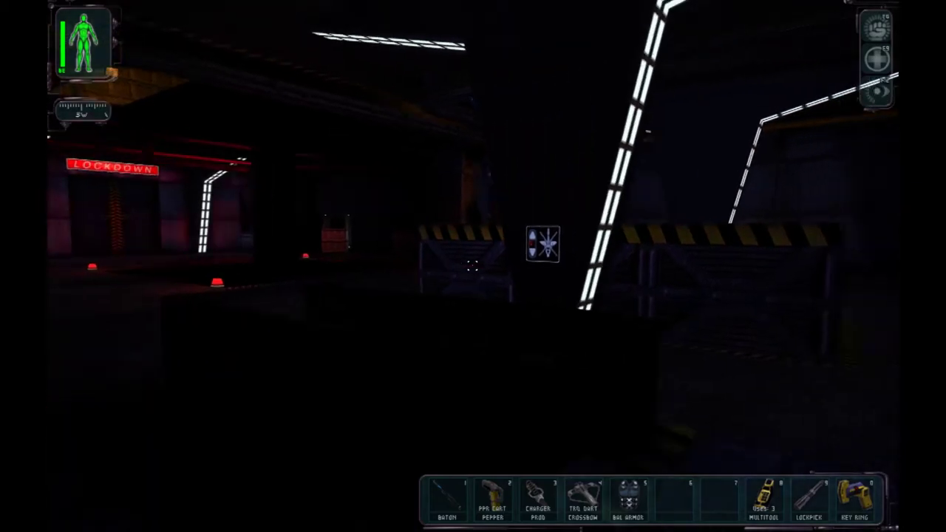
key("w")
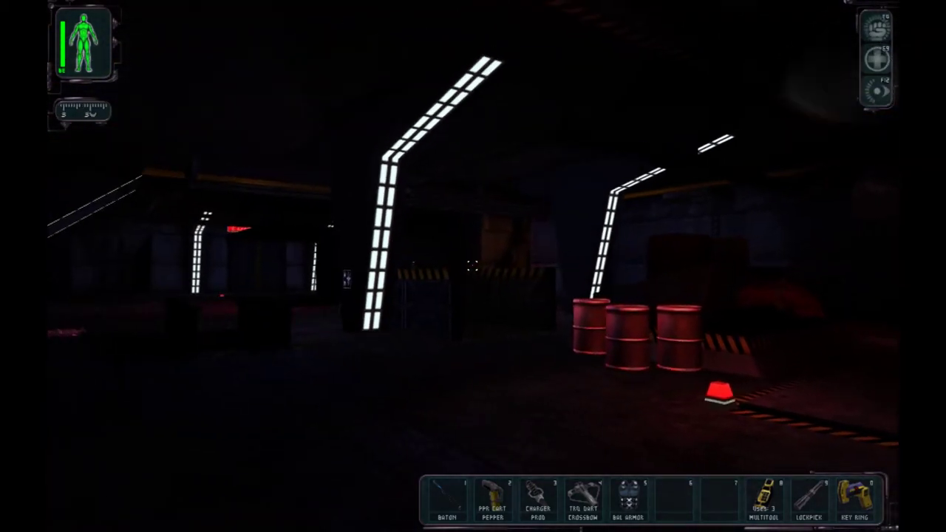
- Cross the hangar past the striped pillar toward the LOCKDOWN door and the body
key("w")
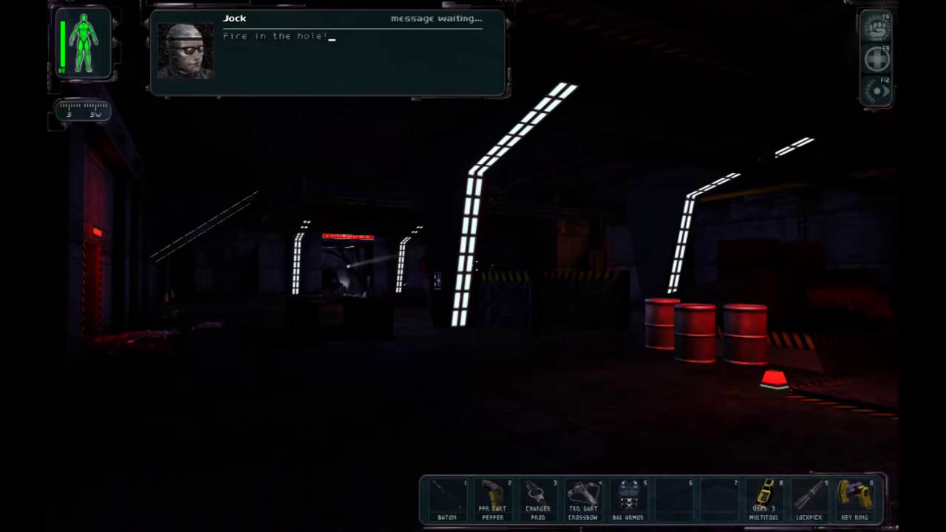
key("w")
key("2")
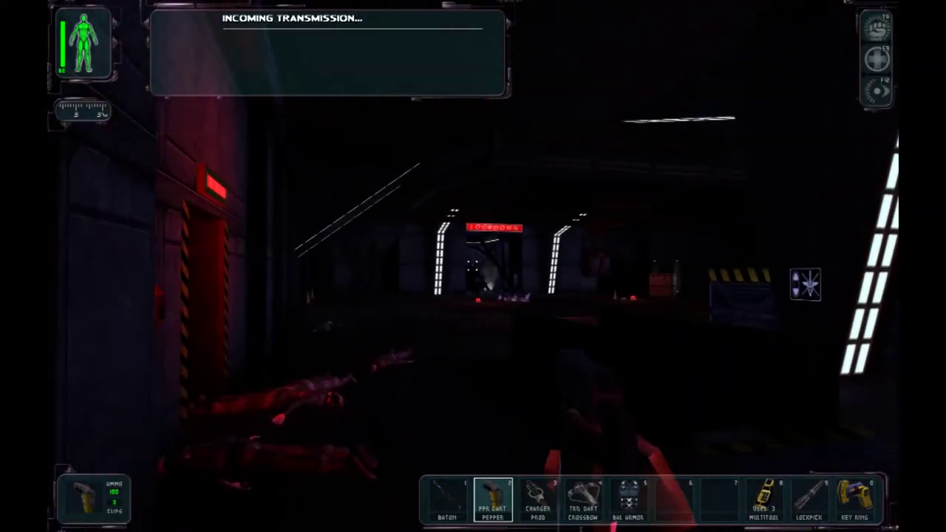
key("w")
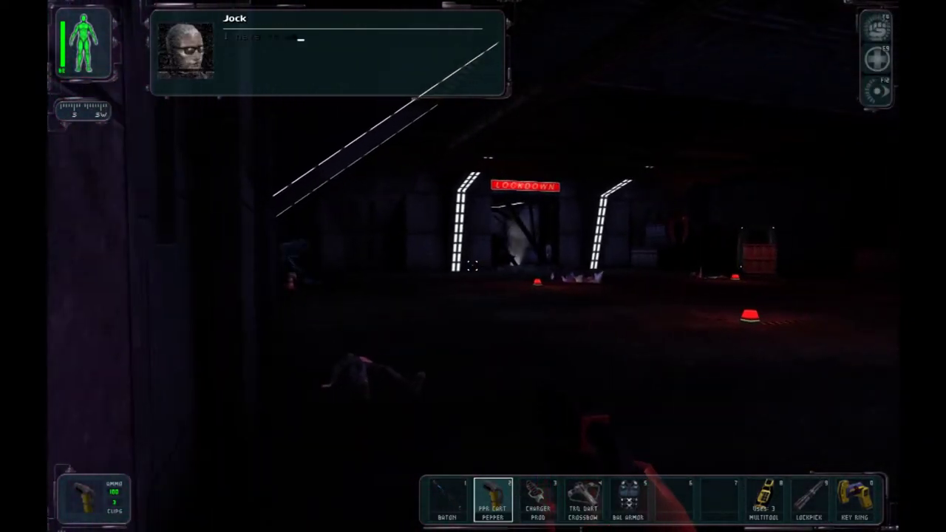
key("w")
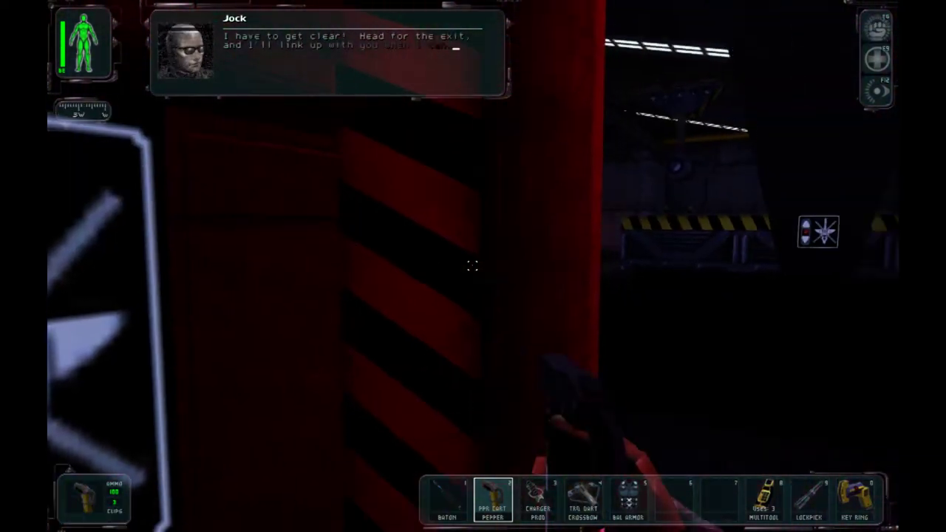
key("w")
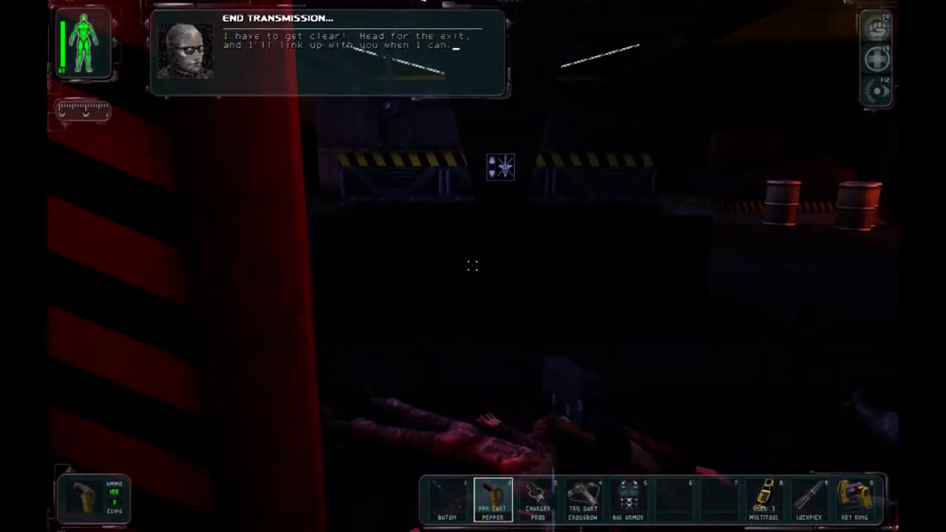
- Glance at the inventory and main menu, then continue through the doorway
key("F1")
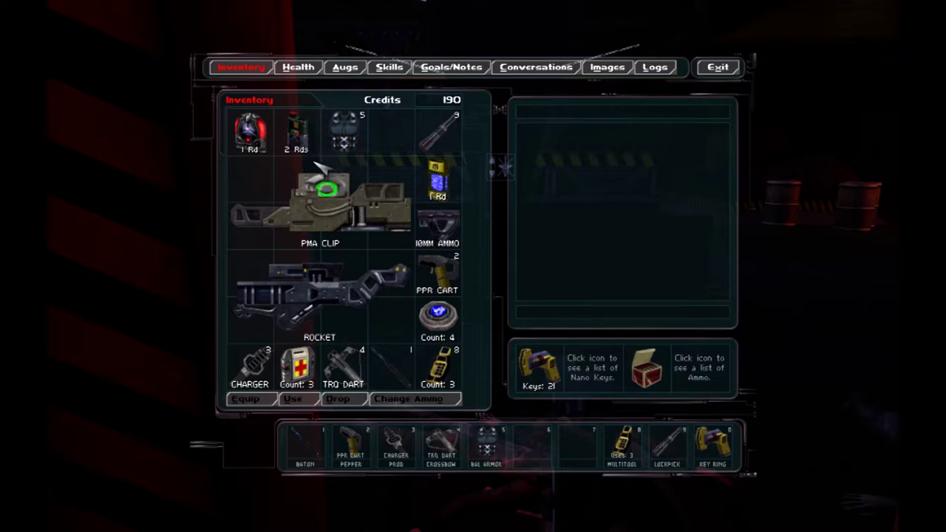
key("Escape")
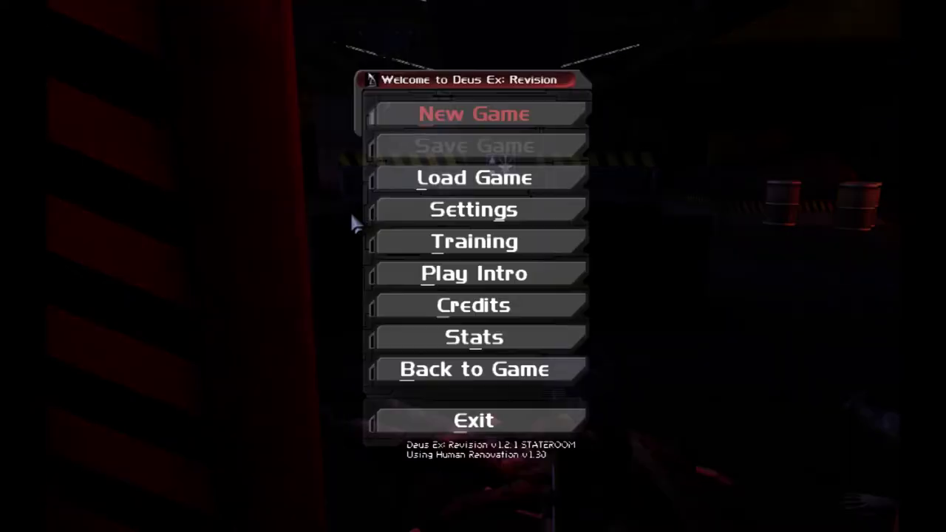
key("Escape")
key("w")
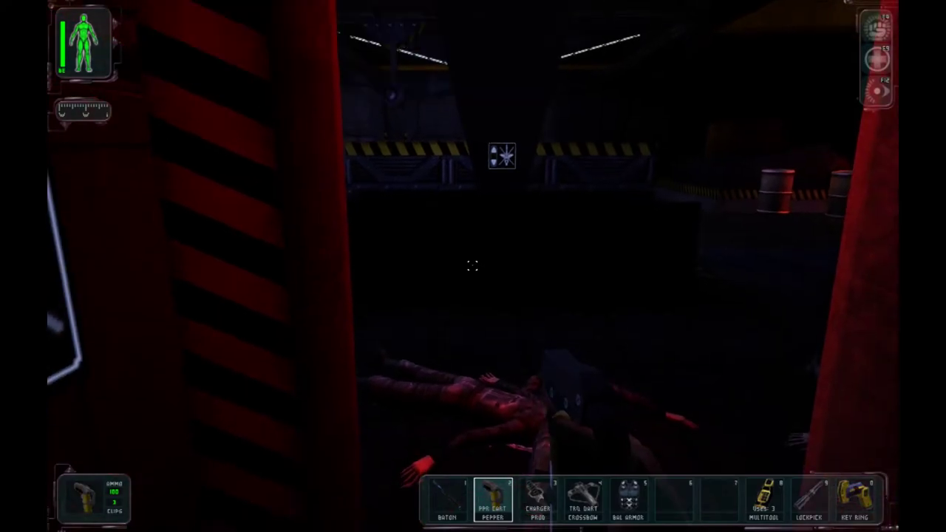
- Save the game from the main menu's saved-games list
key("Escape")
left_click(474, 146)
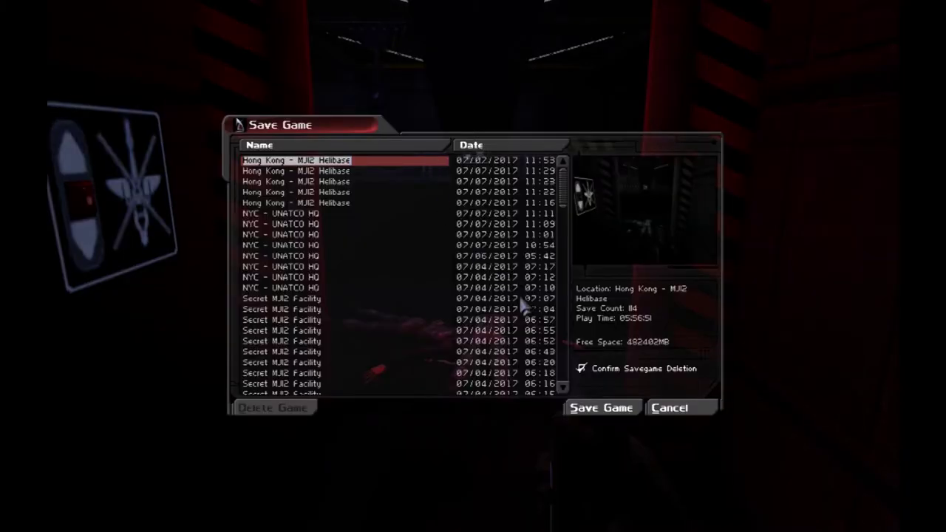
left_click(597, 410)
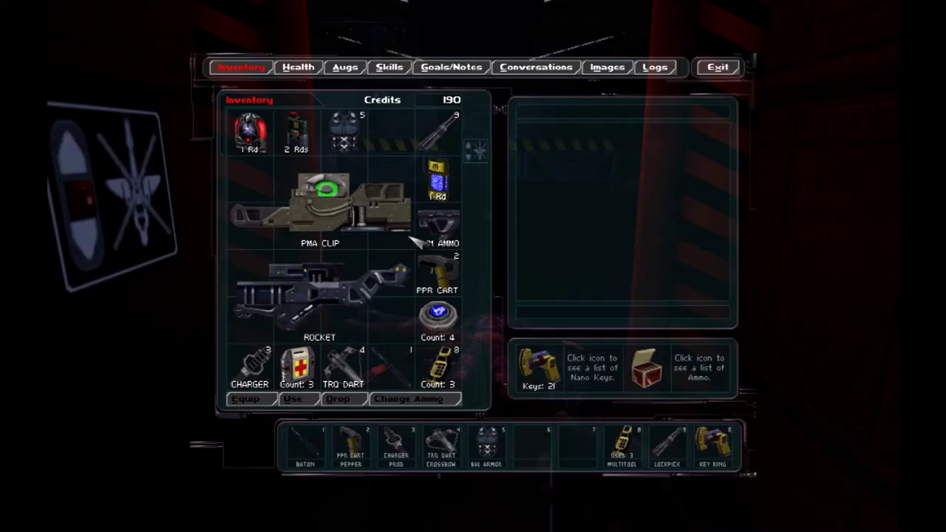
- Review the Plasma Rifle's stats, then equip the GEP rocket launcher
left_click(344, 211)
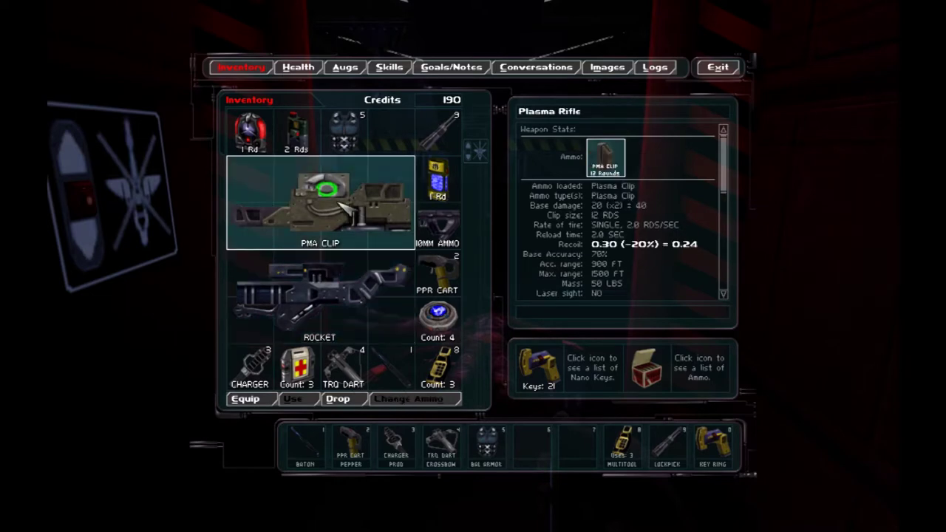
left_click(342, 280)
left_click(250, 399)
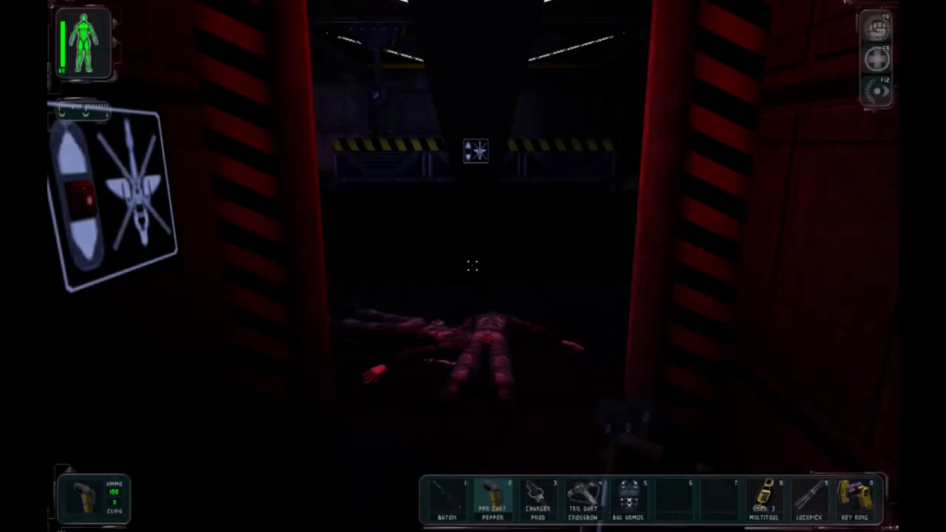
- Fire a rocket toward the LOCKDOWN doorway and retreat behind the red wall
key("w")
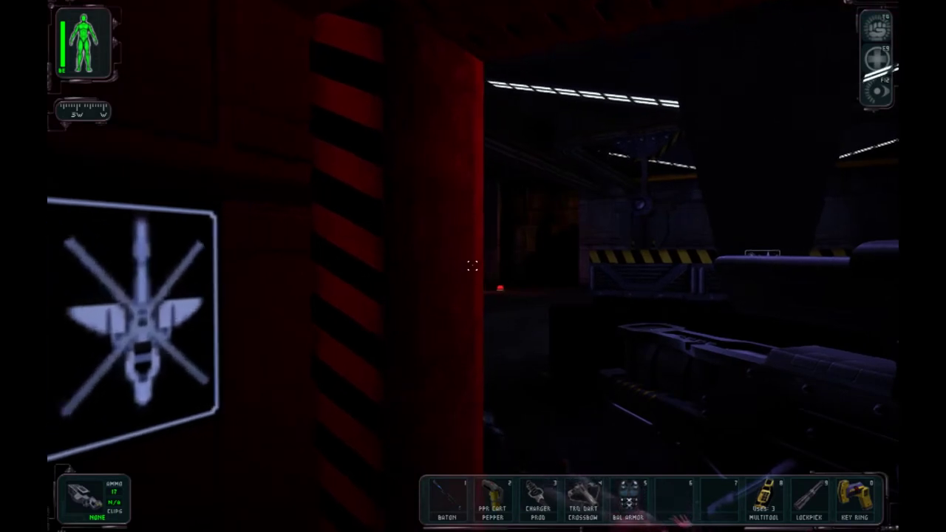
key("a")
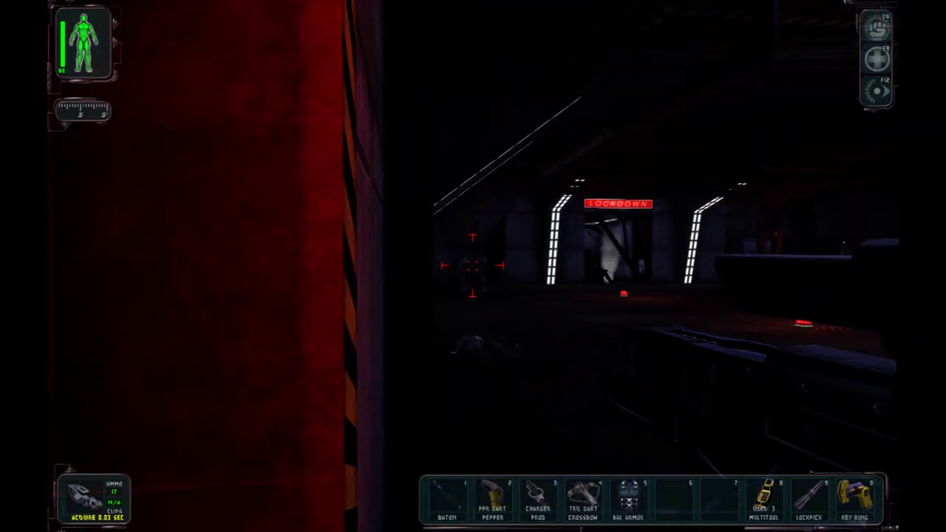
left_click(473, 266)
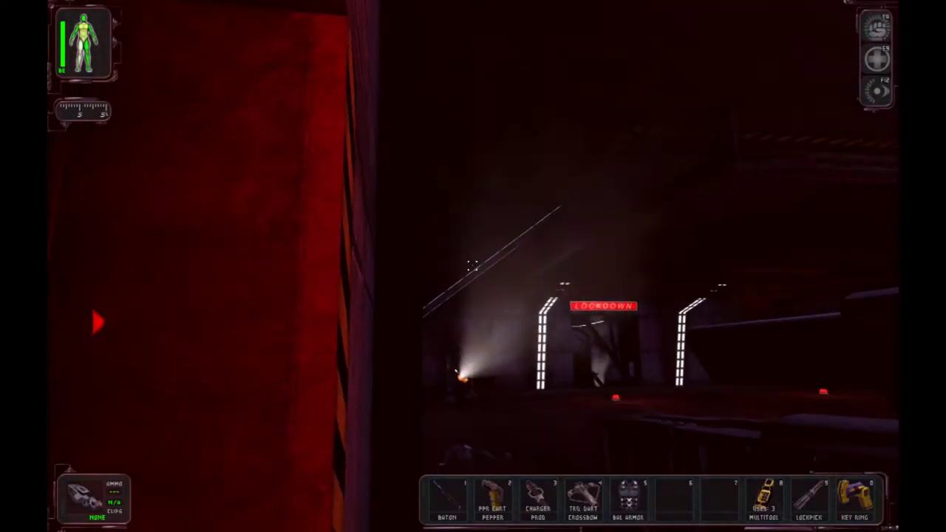
key("a")
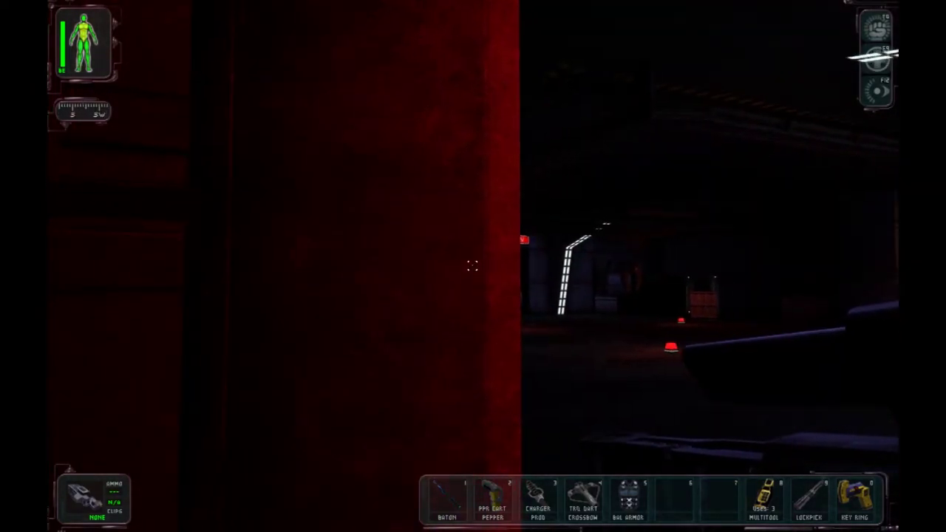
- With Regeneration active, advance and shoot the bay robot until it explodes
key("F4")
key("d")
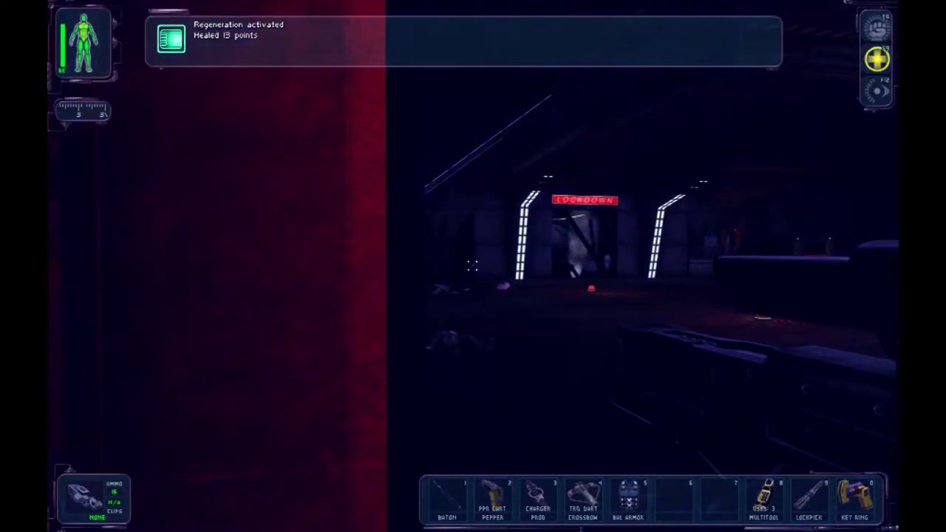
key("w")
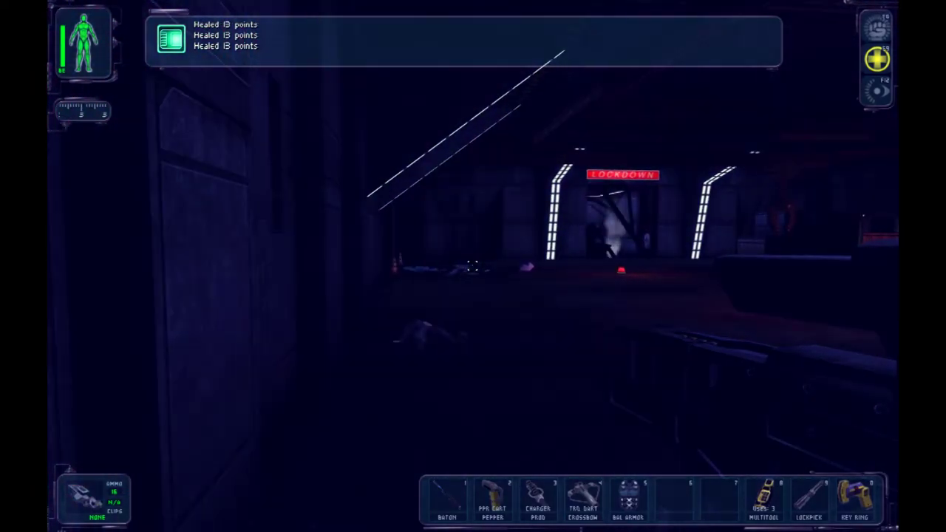
key("w")
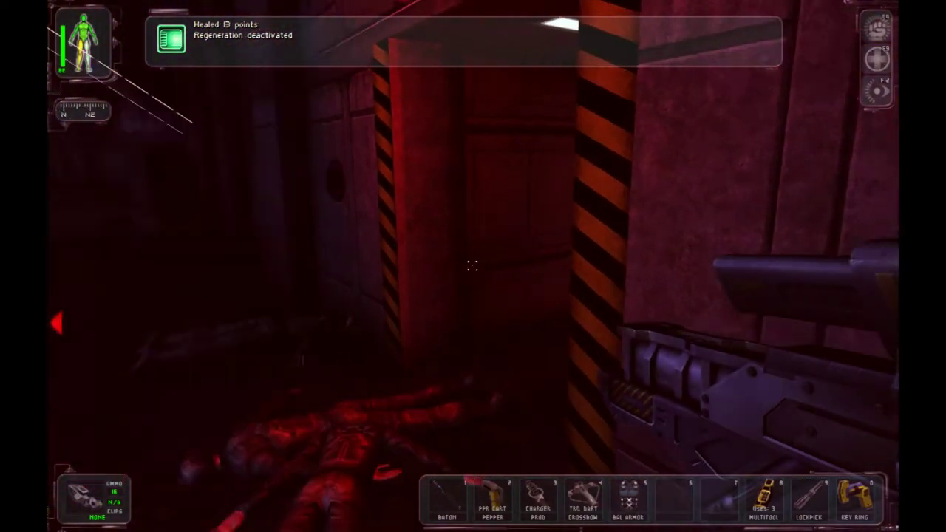
key("F4")
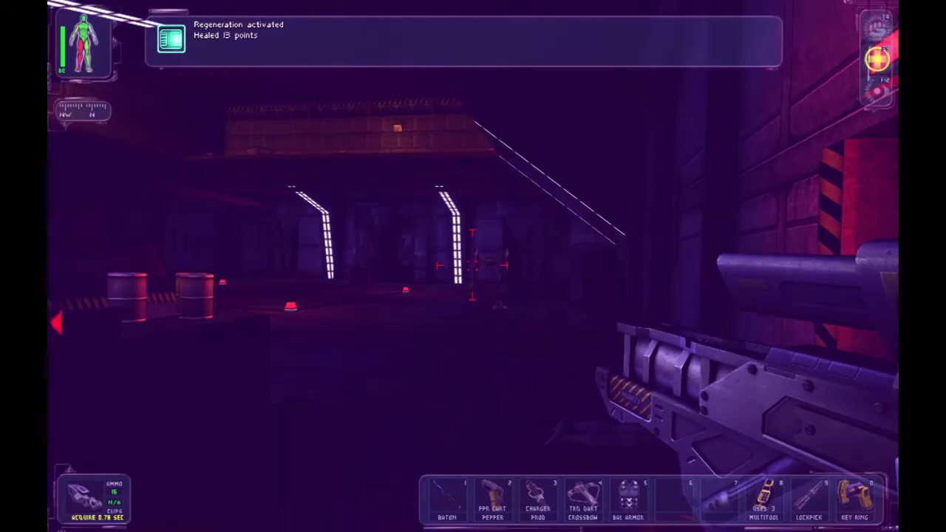
left_click(472, 266)
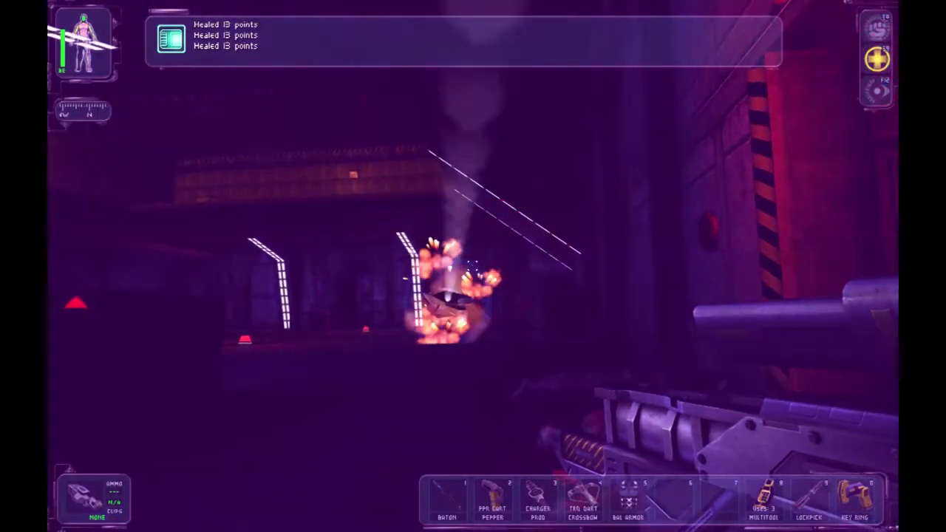
- Survey the bay past the LOCKDOWN doorway, then bring up the inventory
key("w")
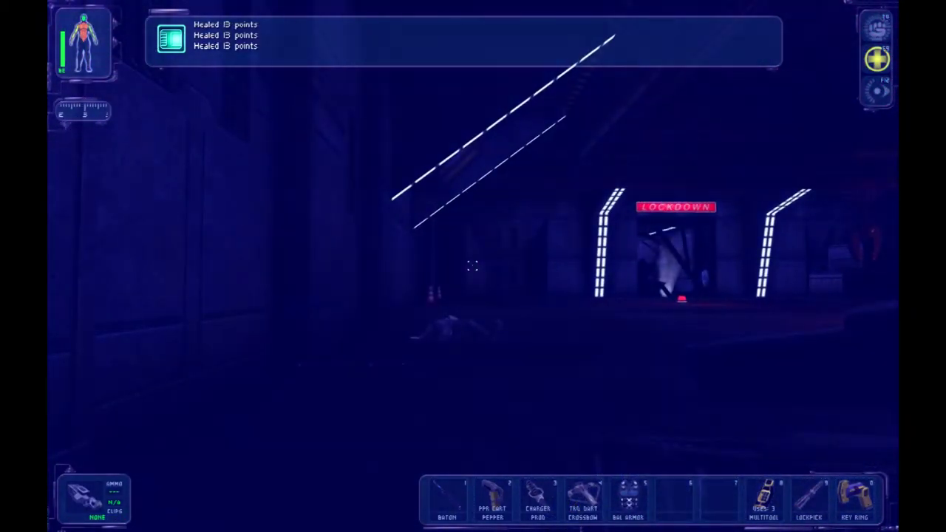
key("a")
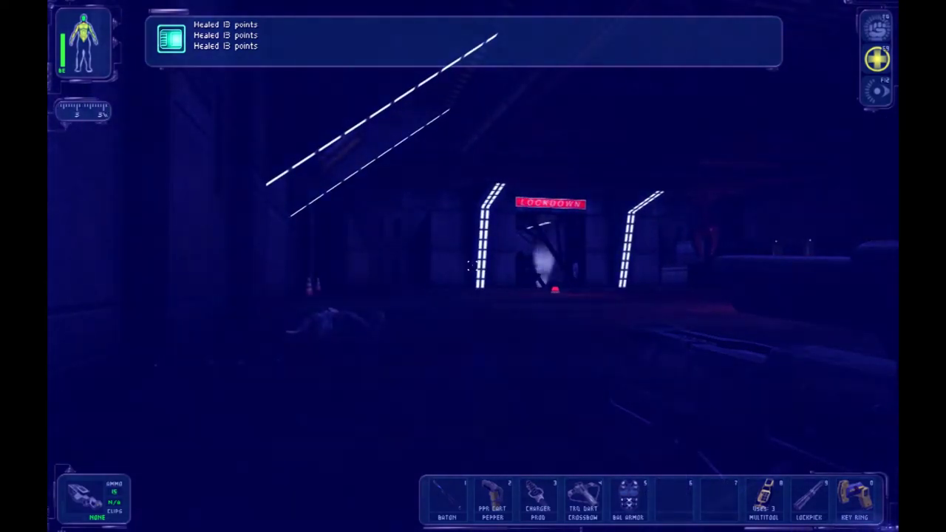
key("w")
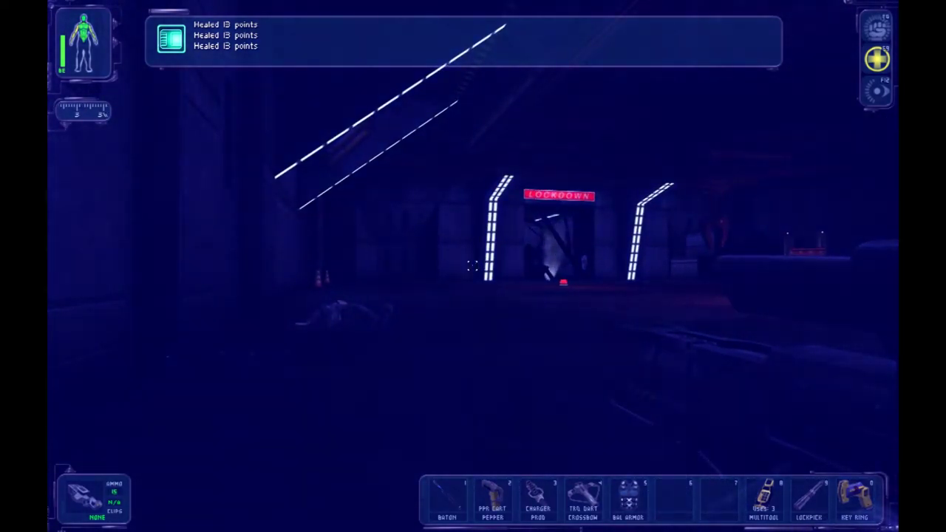
key("w")
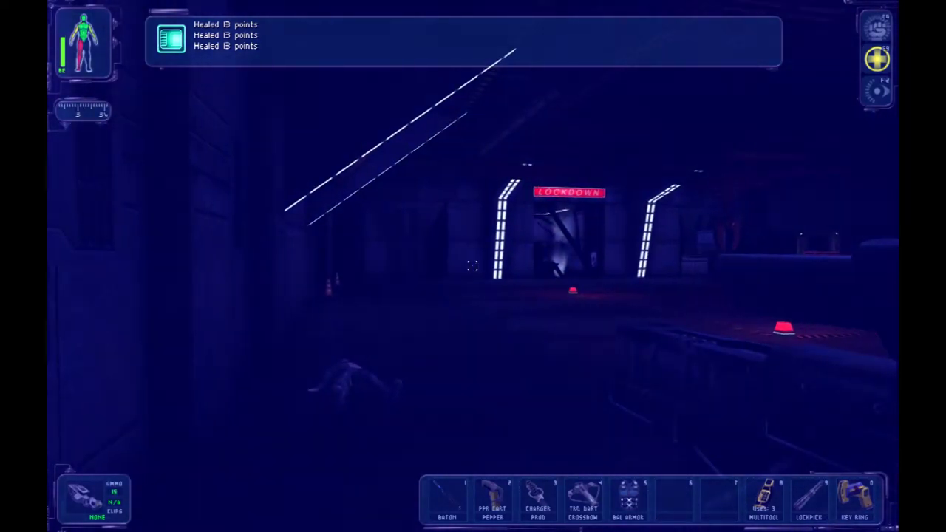
key("w")
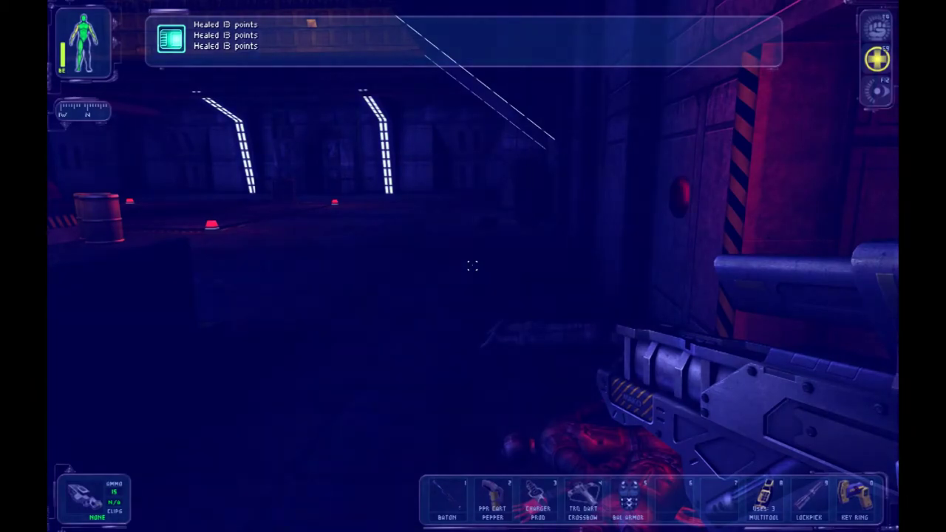
key("w")
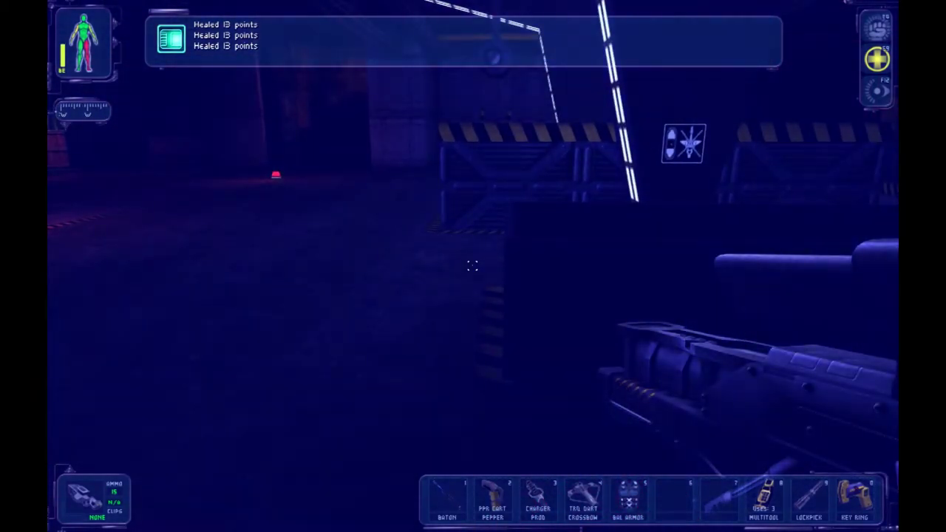
left_click_drag(473, 266, 473, 266)
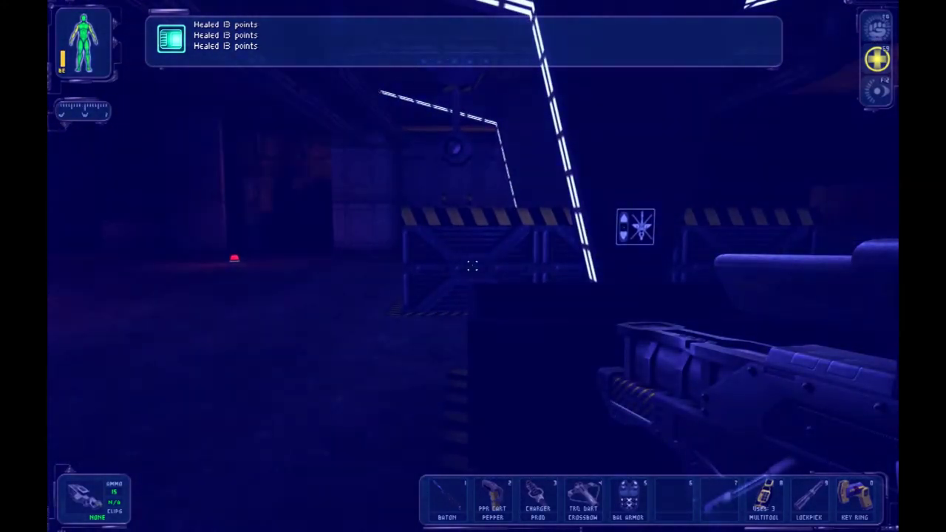
key("F1")
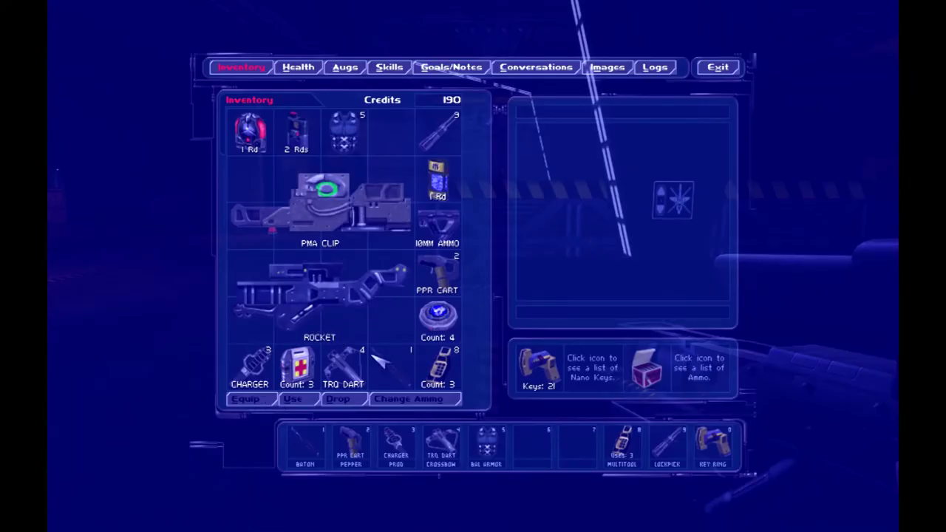
- Reopen the inventory to check the Ballistic Armor's 100% charge, then resume play
right_click(299, 367)
key("Escape")
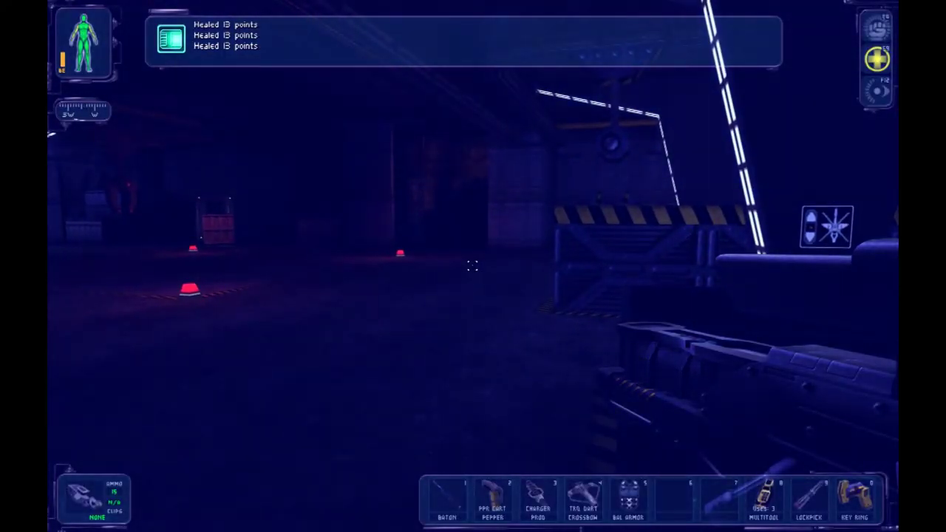
key("F1")
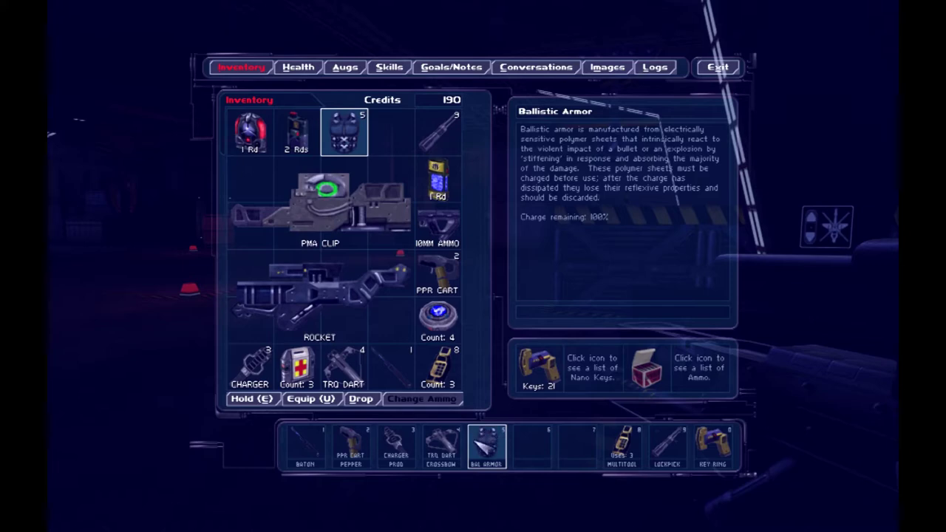
key("Escape")
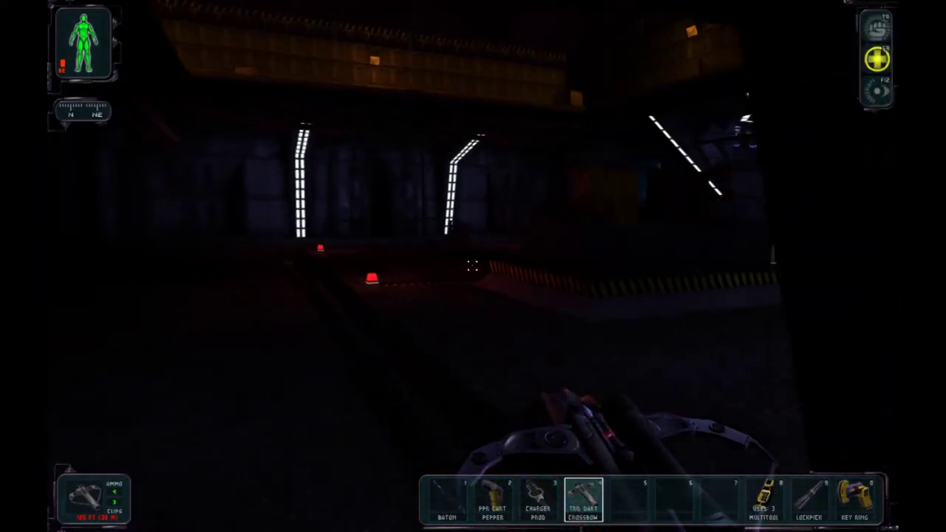
- Deactivate the Regeneration augmentation
key("F4")
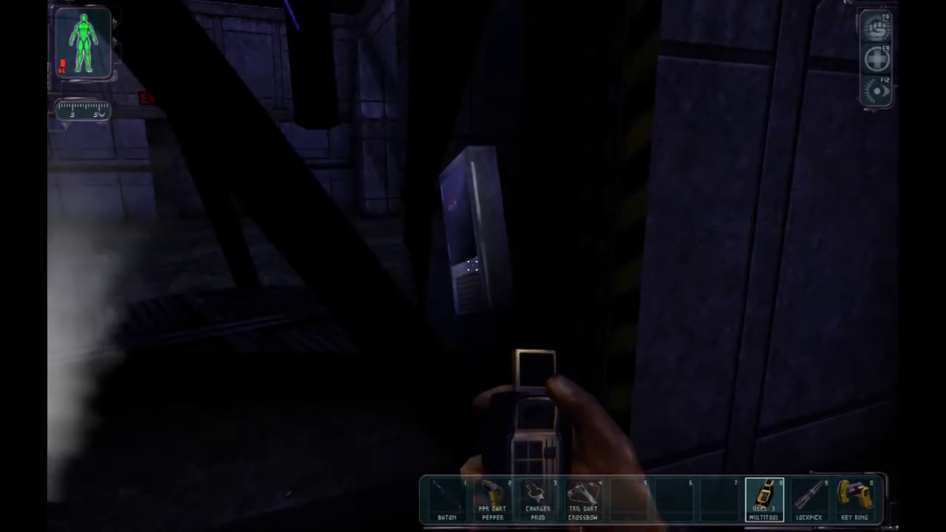
- Multitool the door's control panel, cross the steamy exit room, and call the EXIT elevator
left_click(472, 266)
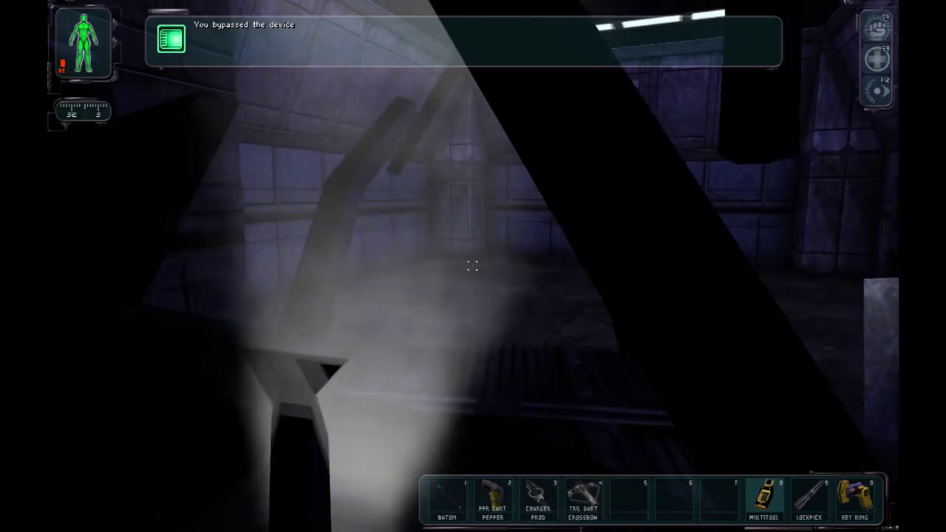
key("w")
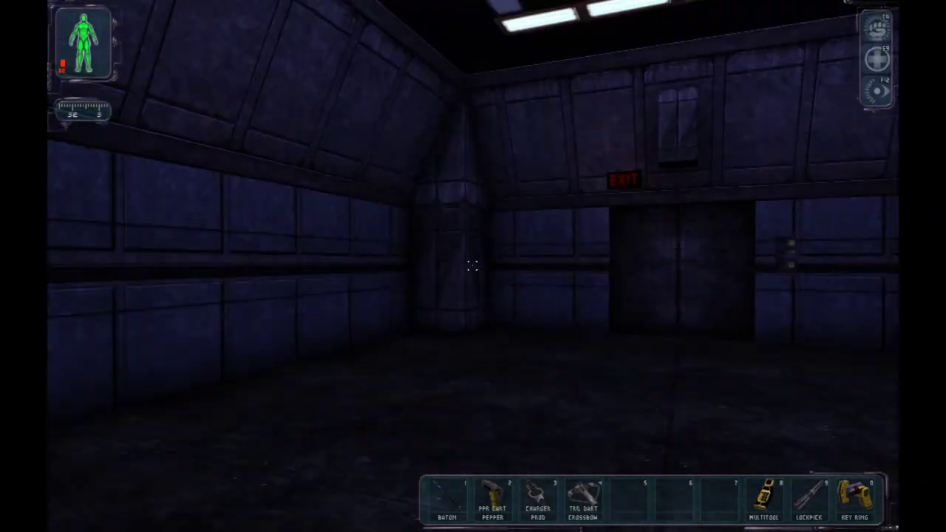
key("w")
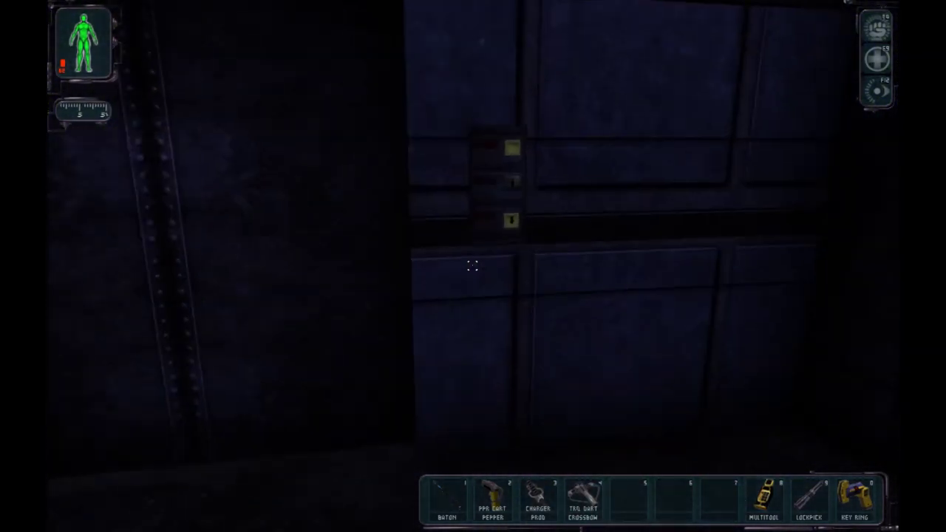
key("w")
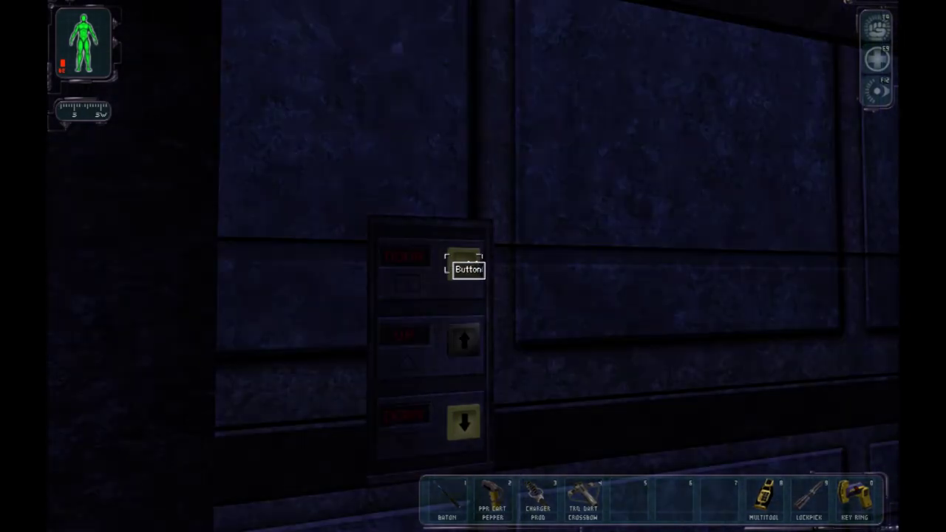
left_click(464, 264)
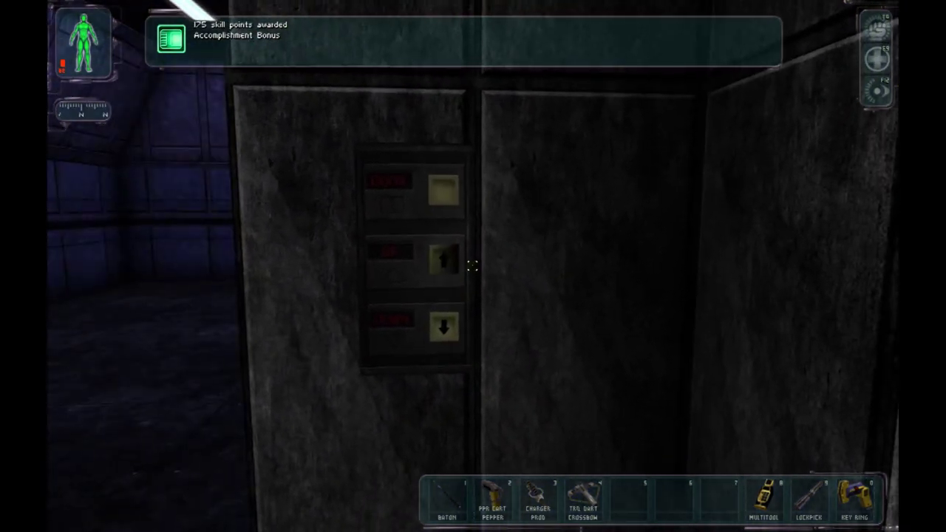
- Send the elevator to Wan Chai Market, then step back from the doors
left_click(472, 267)
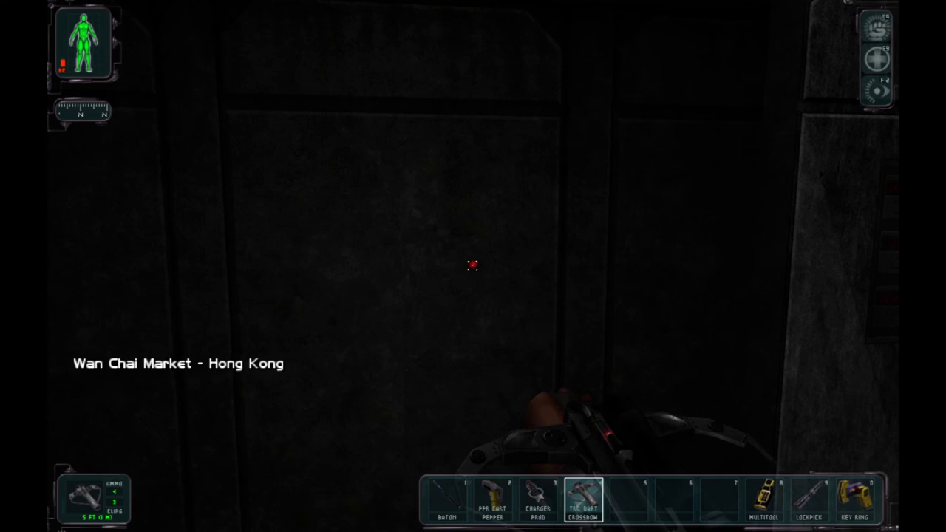
key("s")
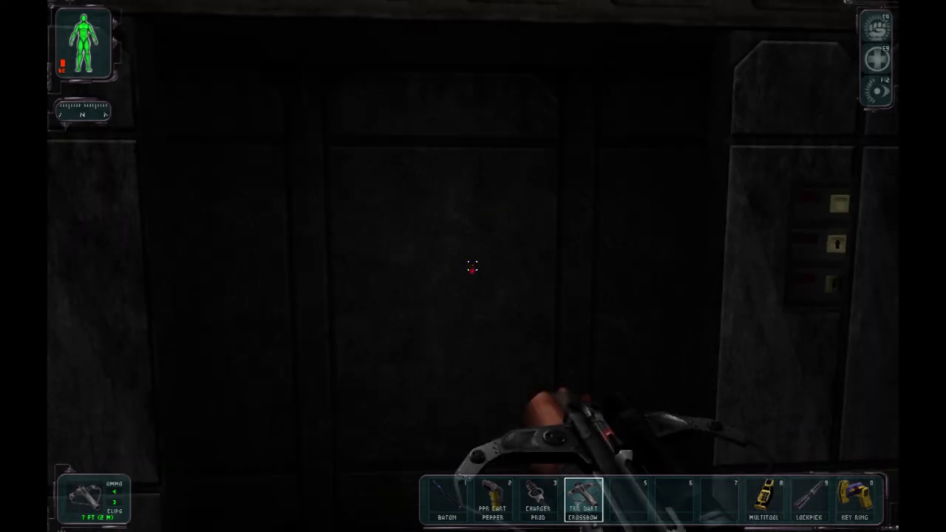